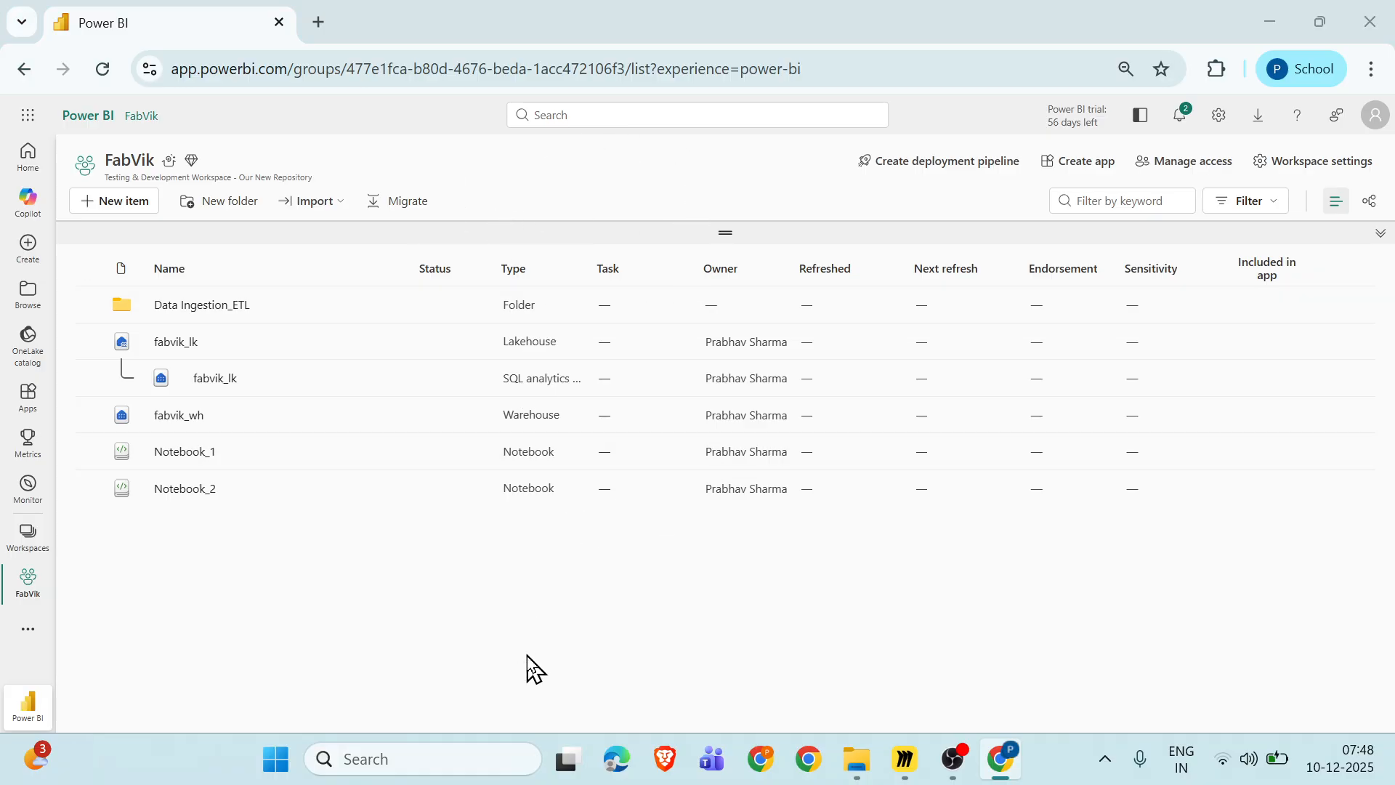
Review the item-level access control notes in the Miro board's Fabvik-DP600.pdf and return to the FabVik workspace in Power BI.
{"action": "key", "text": "alt+Tab"}
{"action": "key", "text": "alt+Tab"}
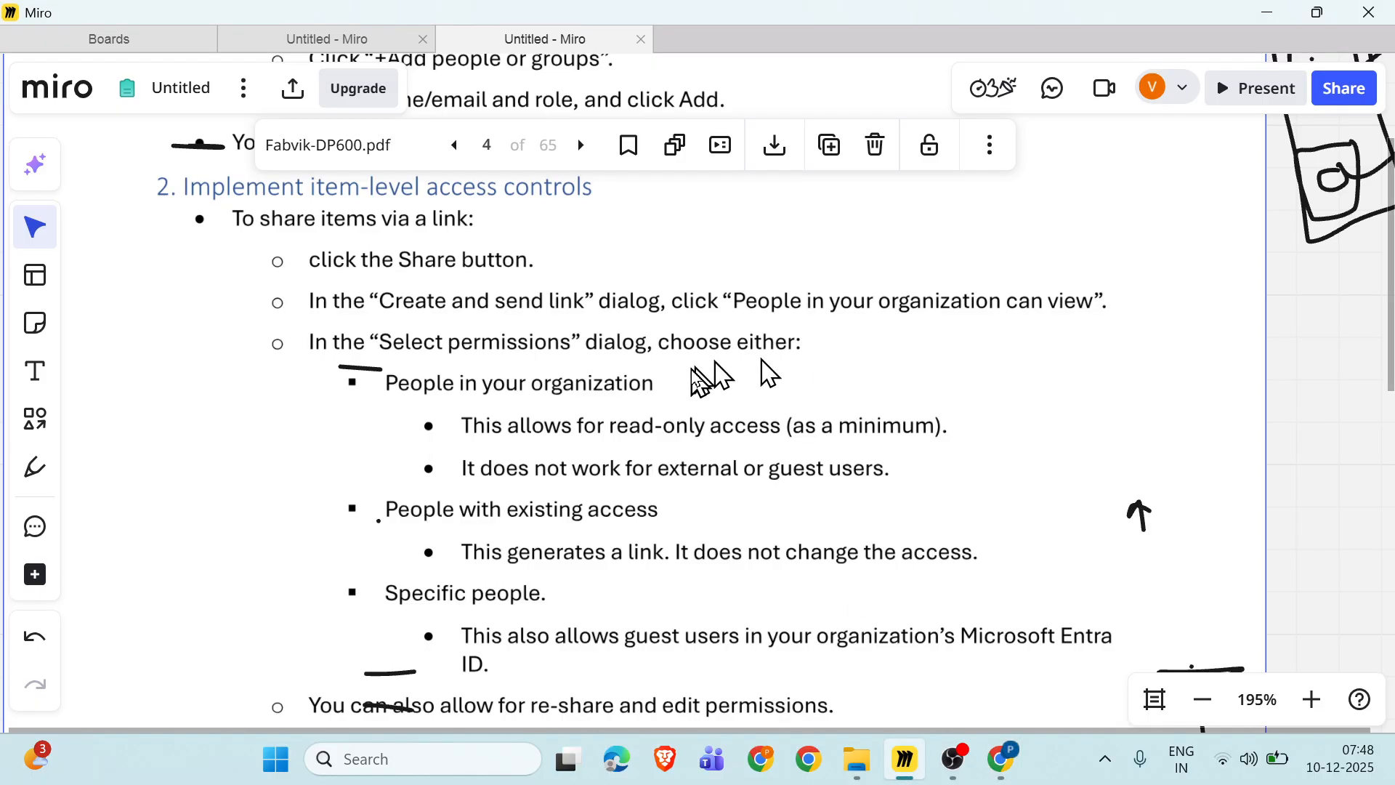
{"action": "scroll", "coordinate": [699, 381], "scroll_direction": "up", "scroll_amount": 5}
{"action": "scroll", "coordinate": [696, 381], "scroll_direction": "down", "scroll_amount": 4}
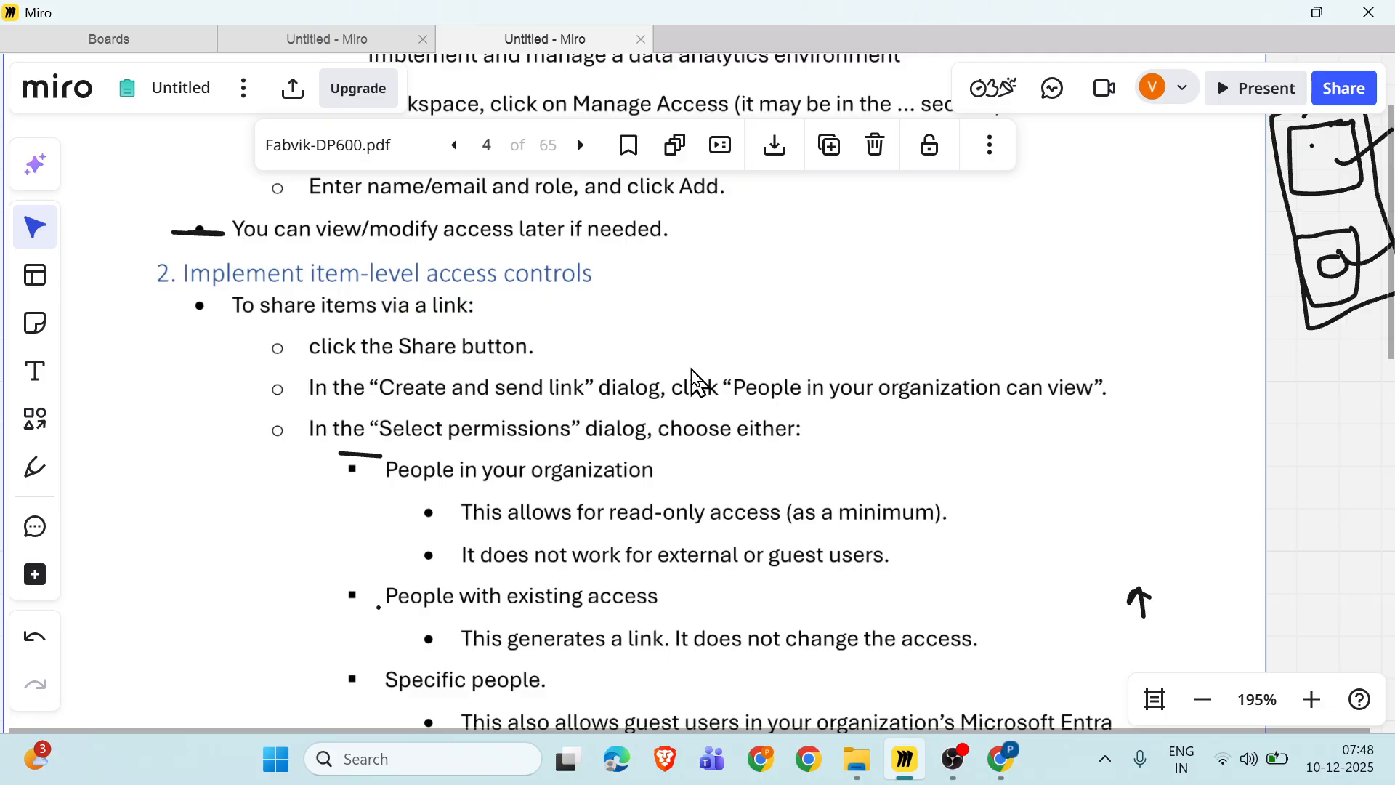
{"action": "scroll", "coordinate": [485, 386], "scroll_direction": "down", "scroll_amount": 3}
{"action": "key", "text": "alt+Tab"}
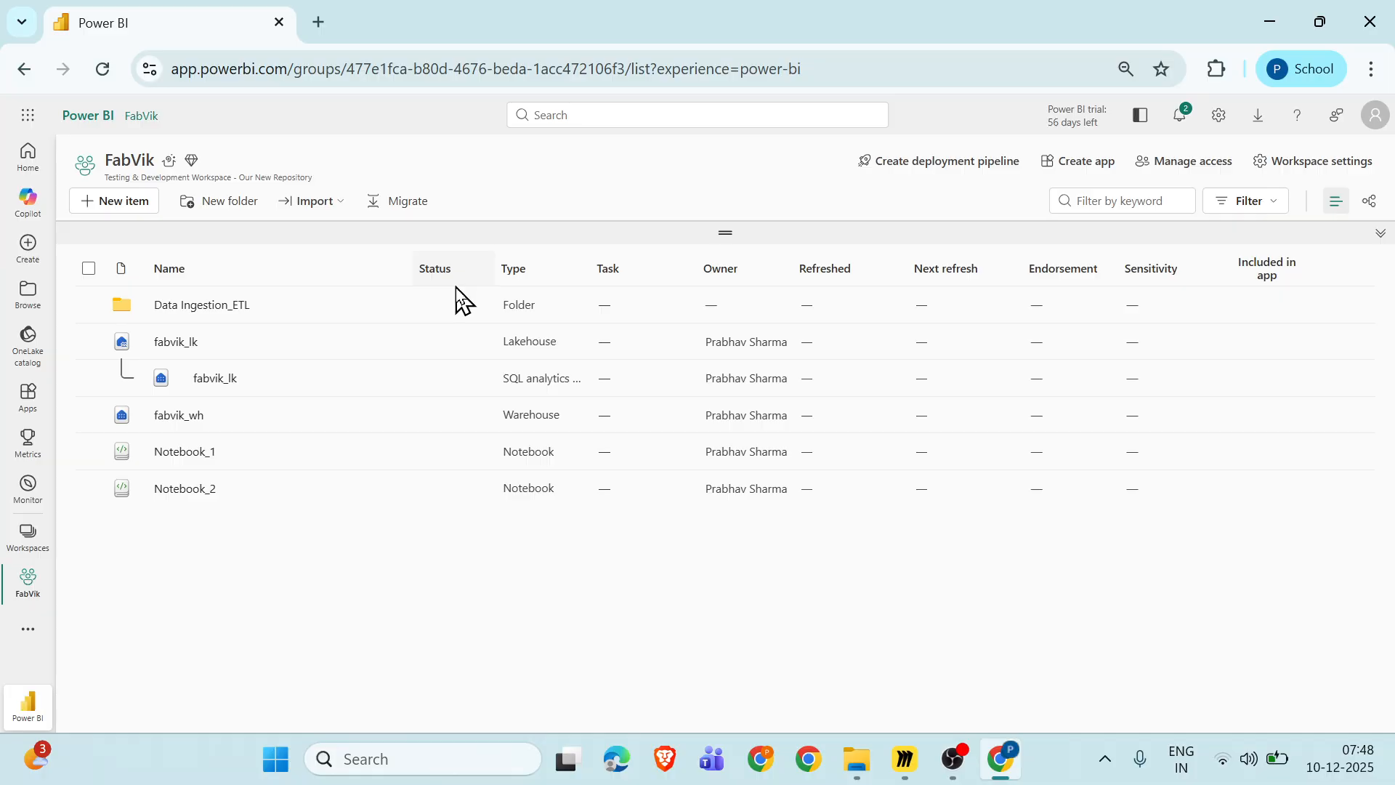
{"action": "scroll", "coordinate": [456, 287], "scroll_direction": "up", "scroll_amount": 5}
{"action": "scroll", "coordinate": [602, 119], "scroll_direction": "left", "scroll_amount": 5}
{"action": "scroll", "coordinate": [602, 119], "scroll_direction": "up", "scroll_amount": 3}
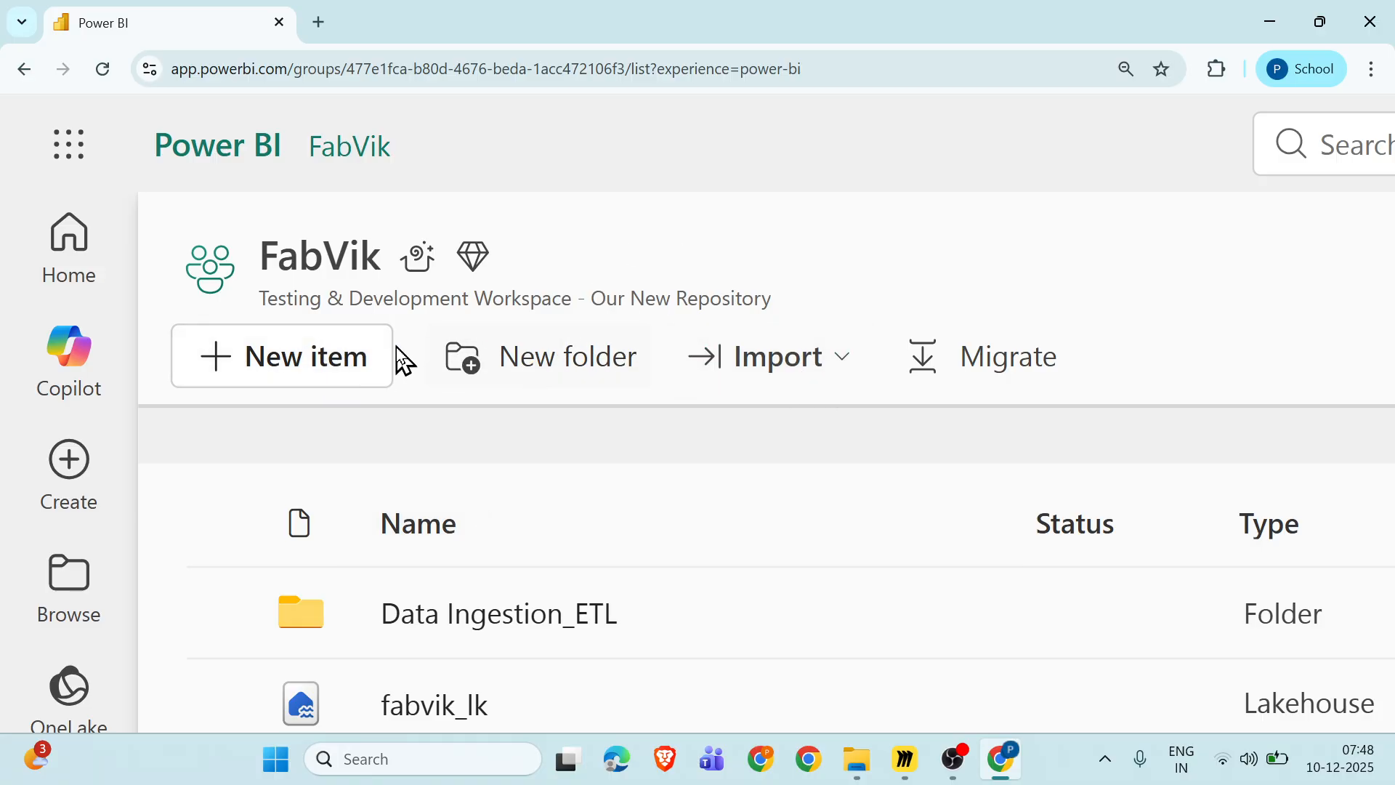
{"action": "left_click", "coordinate": [337, 361]}
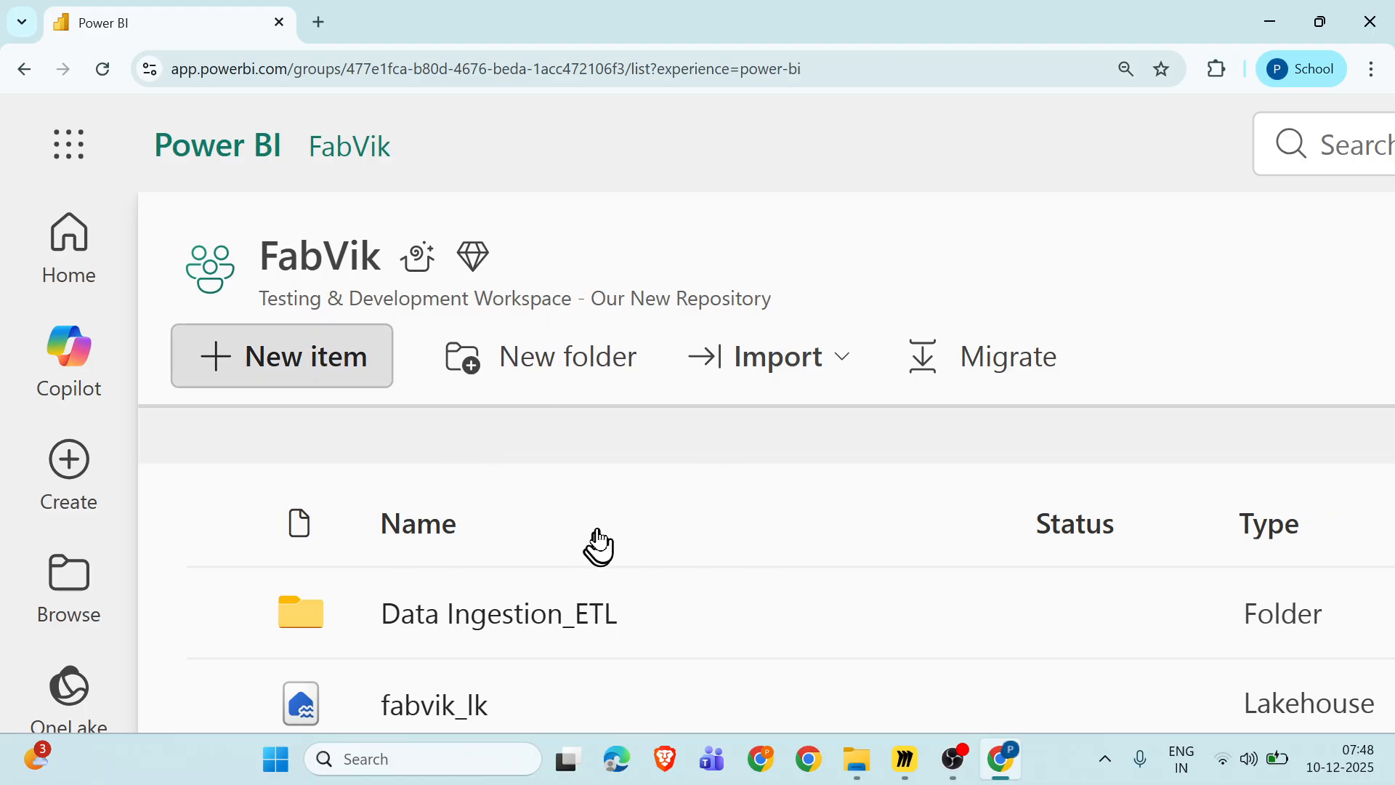
{"action": "scroll", "coordinate": [763, 452], "scroll_direction": "down", "scroll_amount": 5}
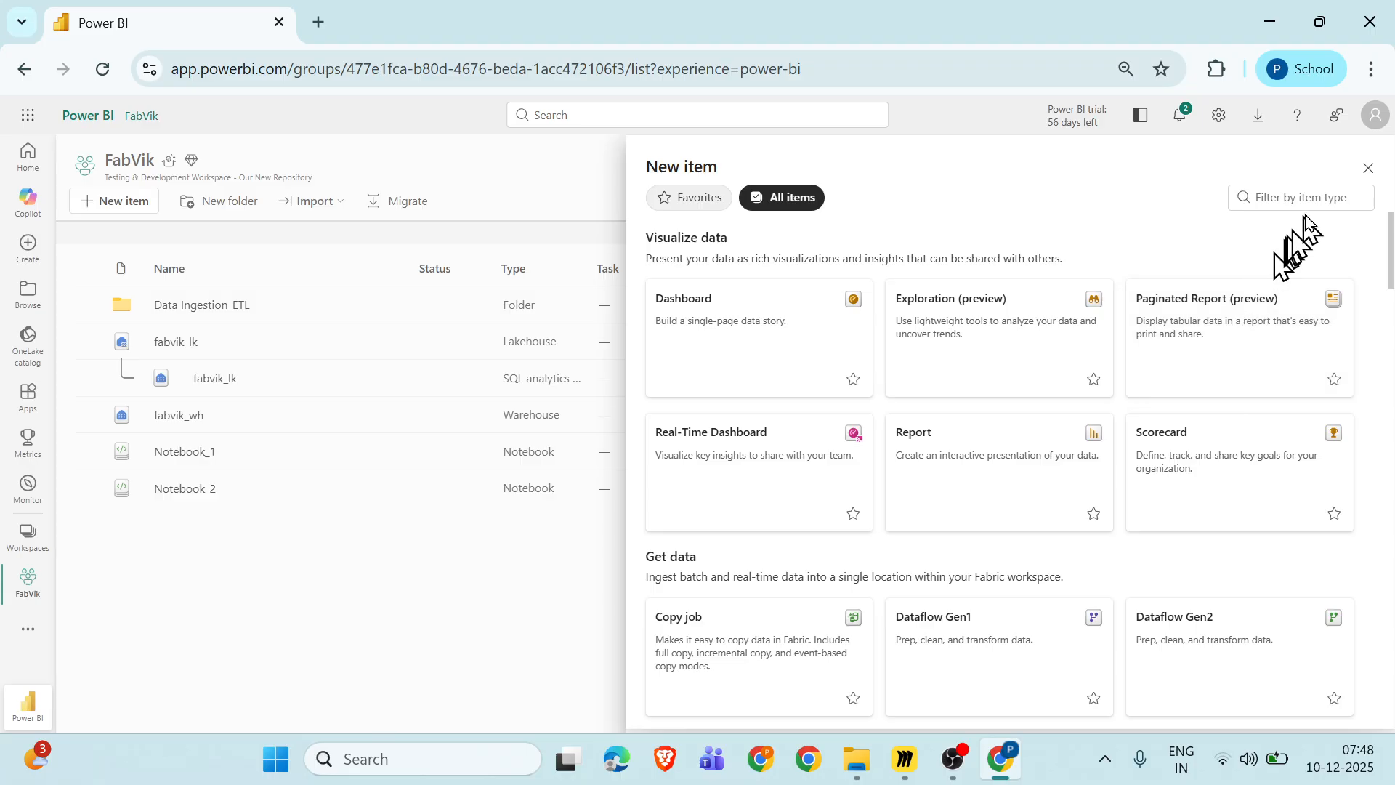
{"action": "left_click", "coordinate": [1325, 193]}
{"action": "type", "text": "lake"}
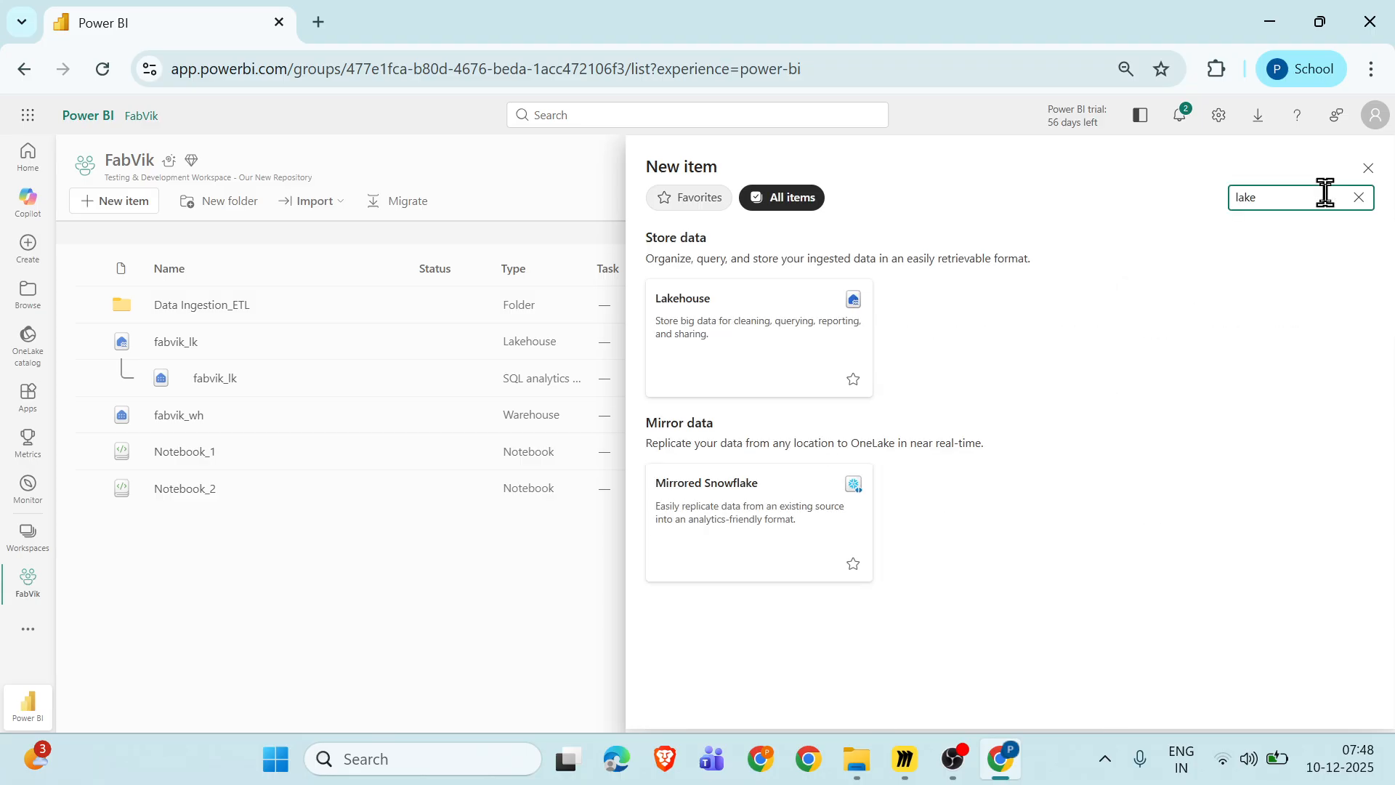
{"action": "left_click", "coordinate": [756, 328]}
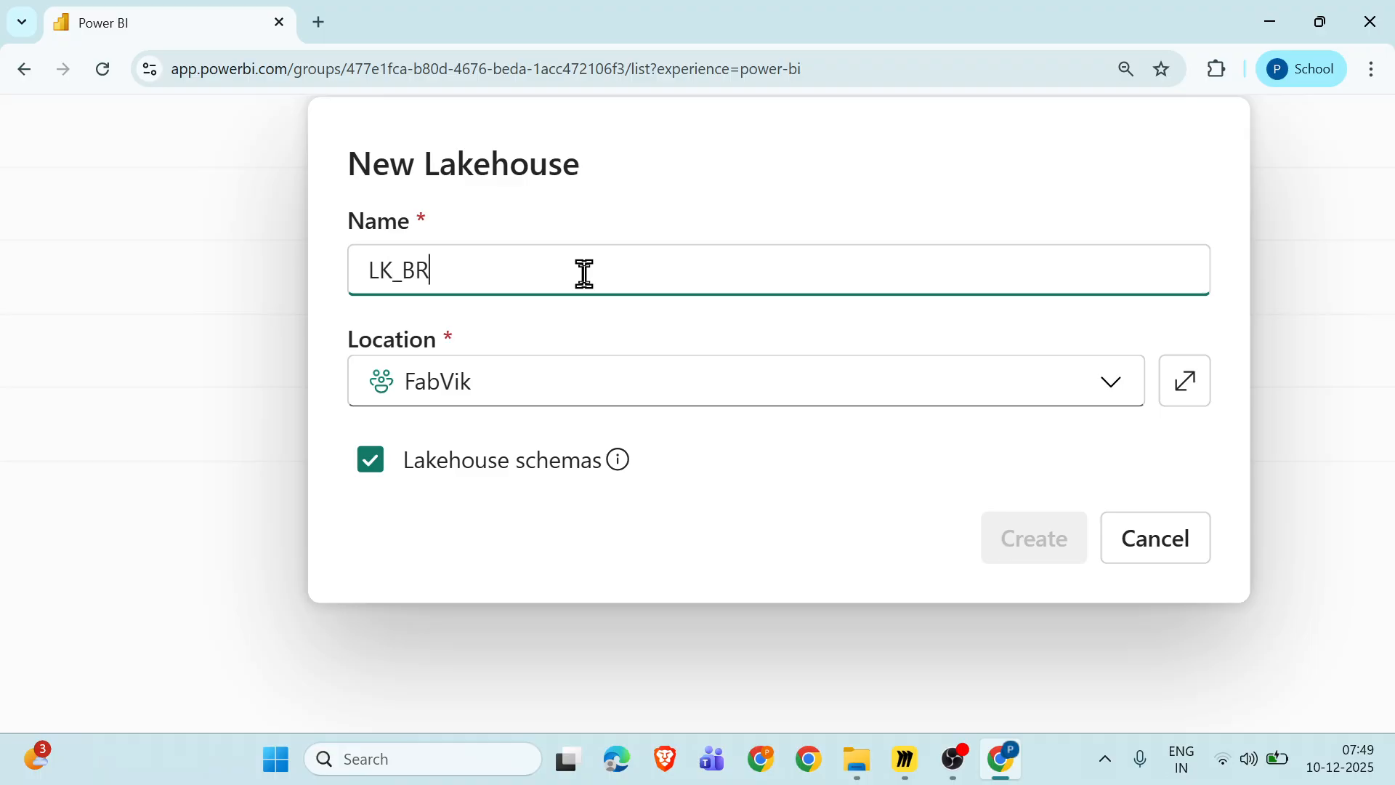
{"action": "key", "text": "BackSpace"}
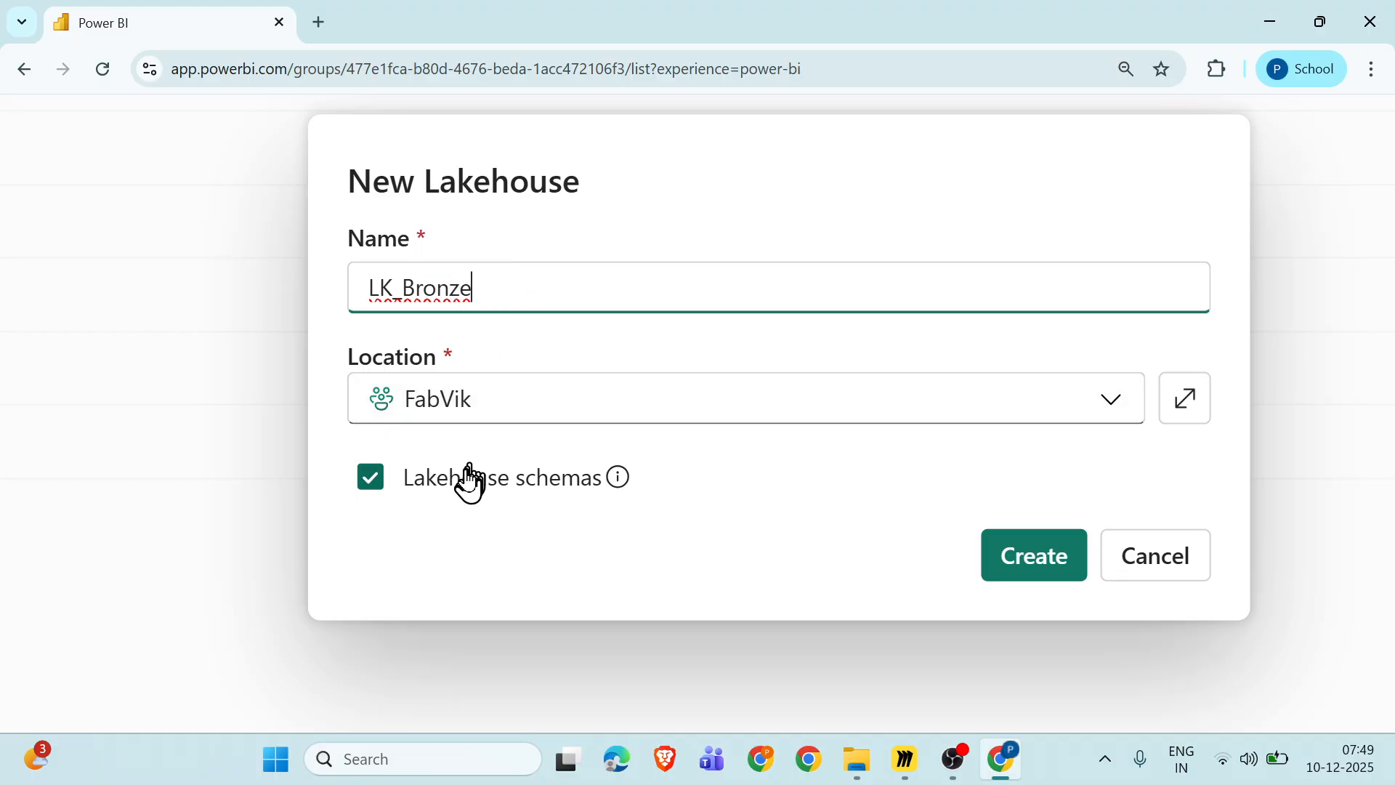
{"action": "left_click", "coordinate": [513, 408]}
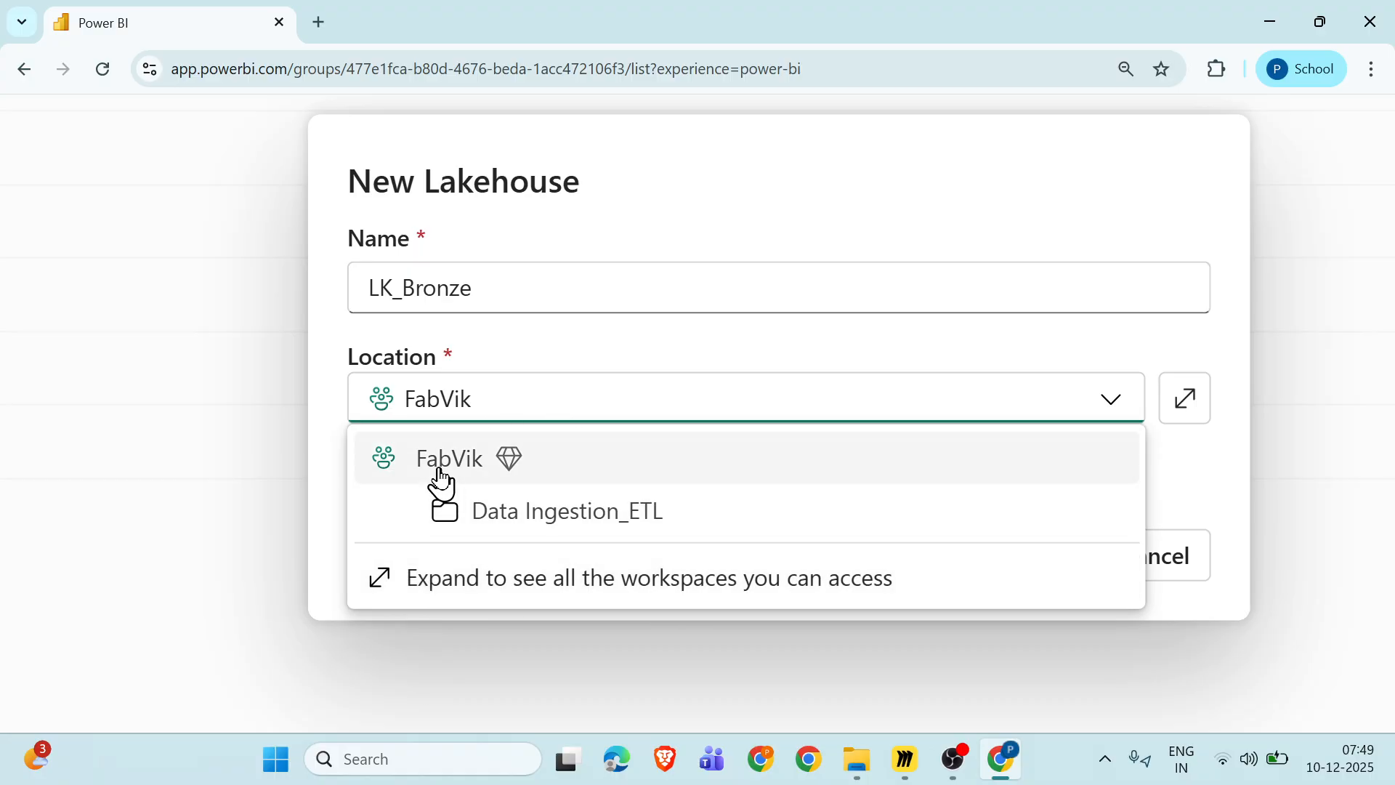
{"action": "left_click", "coordinate": [389, 581]}
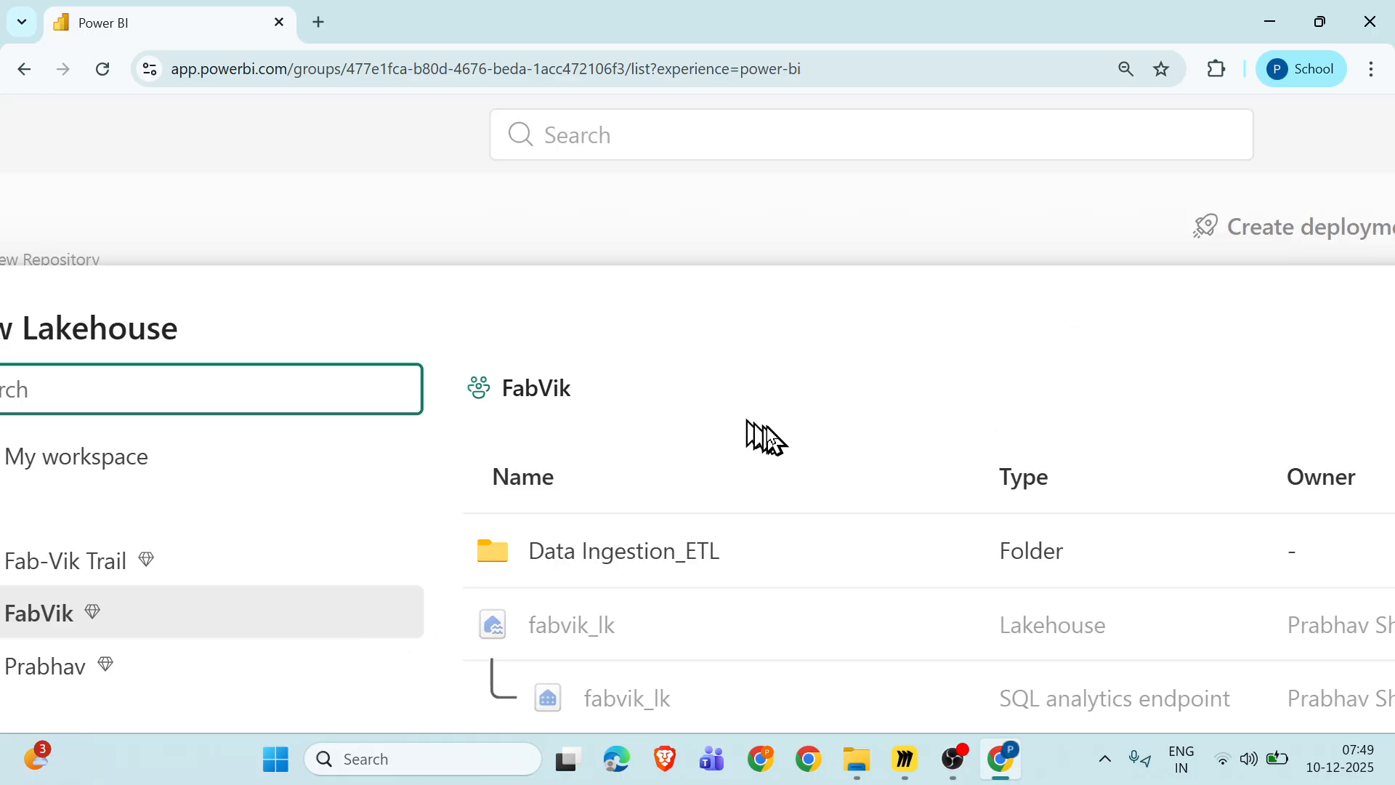
{"action": "scroll", "coordinate": [766, 427], "scroll_direction": "down", "scroll_amount": 5}
{"action": "scroll", "coordinate": [318, 344], "scroll_direction": "up", "scroll_amount": 4}
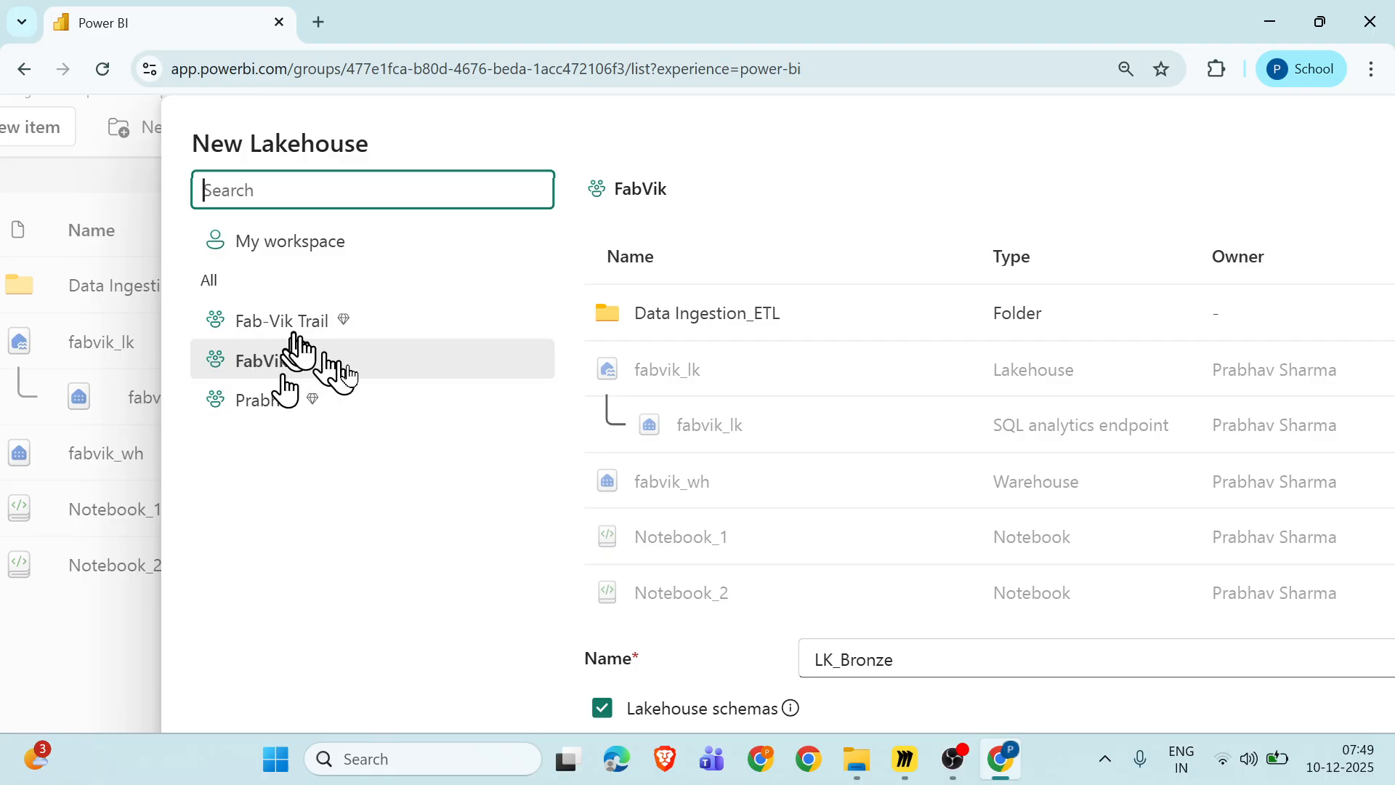
{"action": "scroll", "coordinate": [311, 330], "scroll_direction": "down", "scroll_amount": 1}
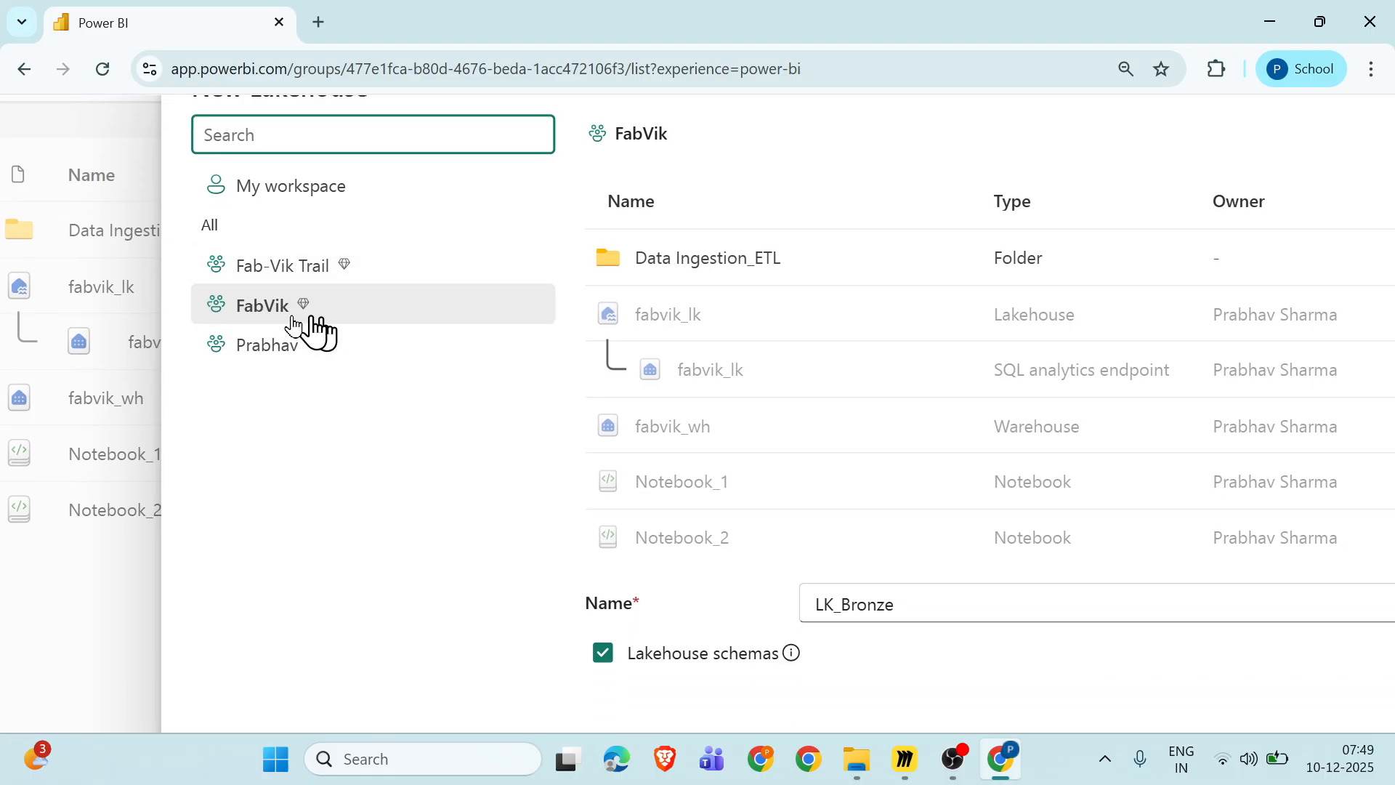
{"action": "left_click", "coordinate": [266, 260]}
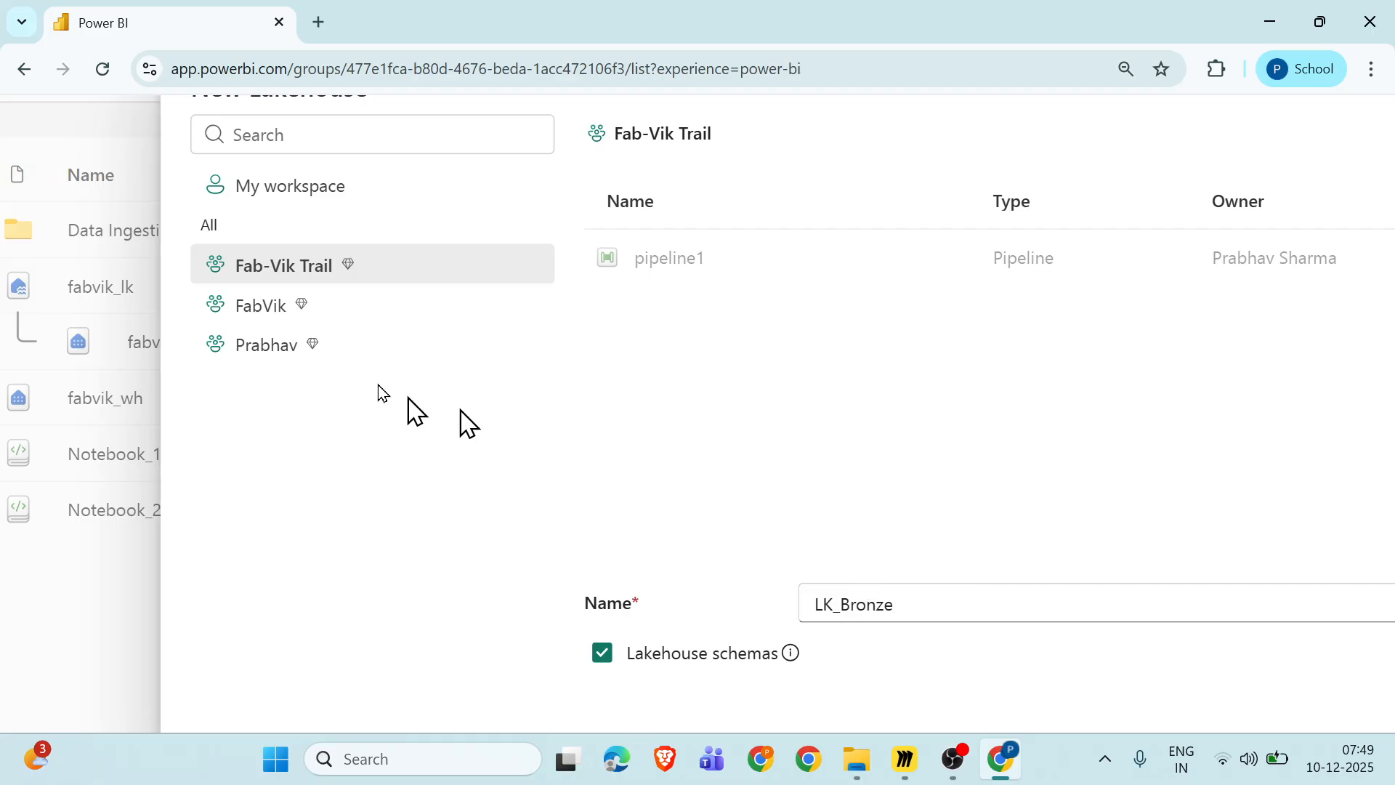
{"action": "left_click", "coordinate": [263, 314]}
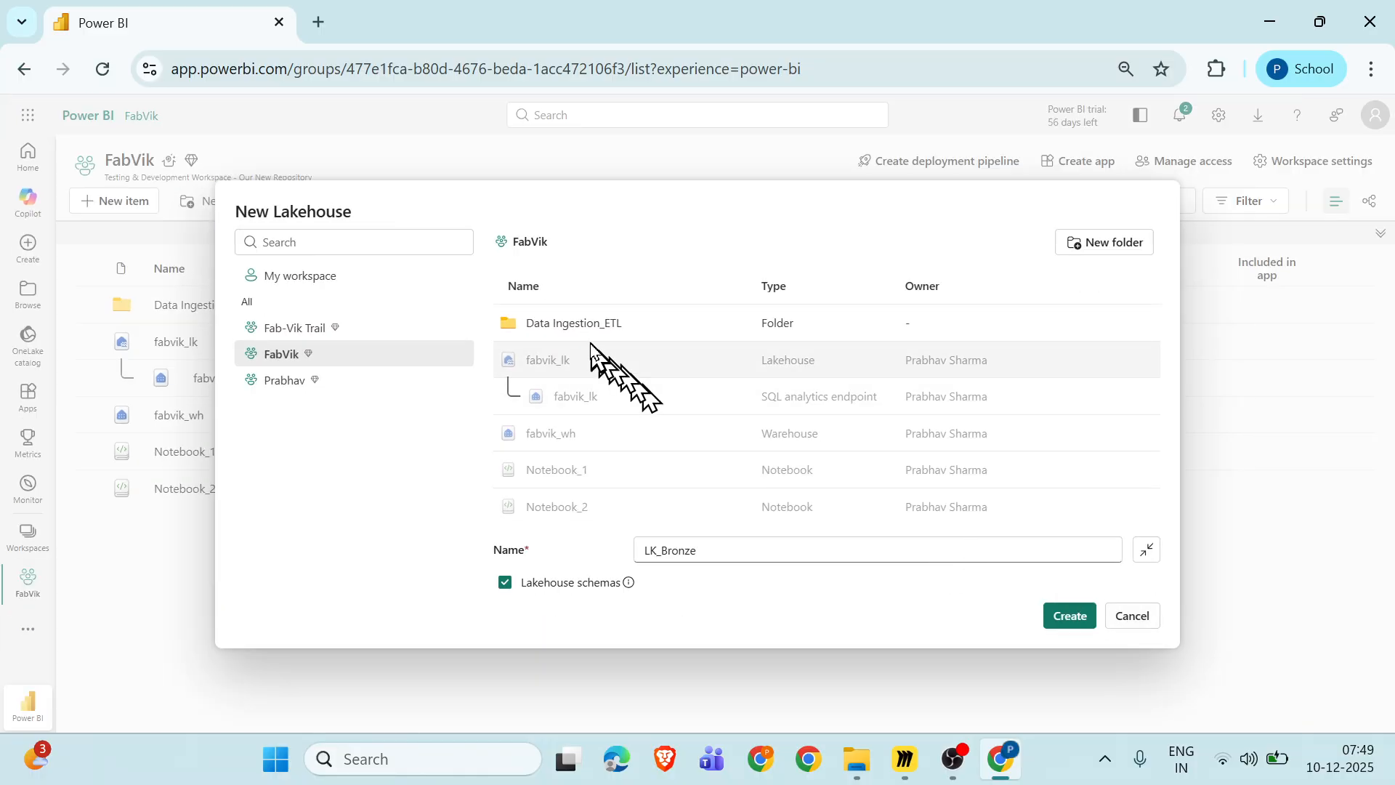
{"action": "left_click", "coordinate": [573, 325]}
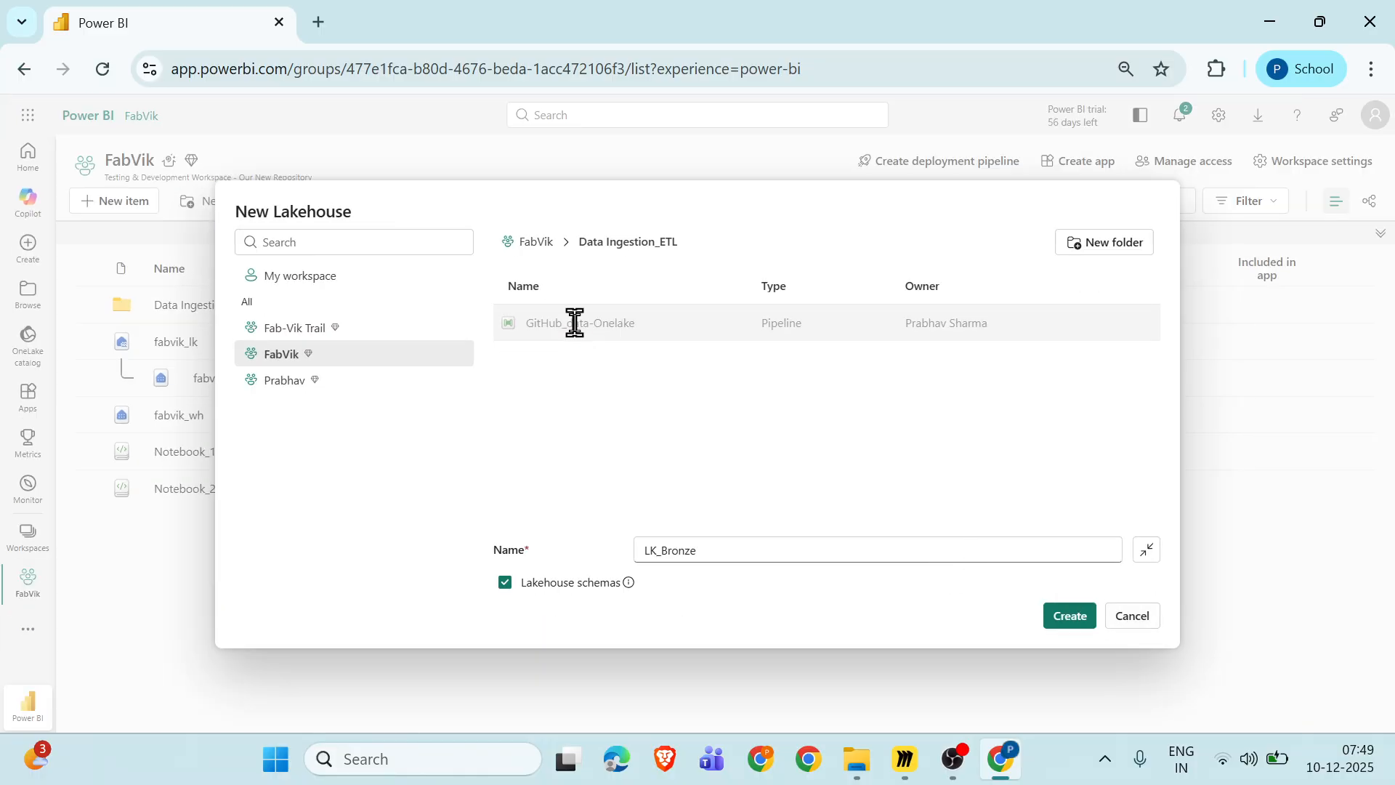
{"action": "left_click", "coordinate": [535, 245]}
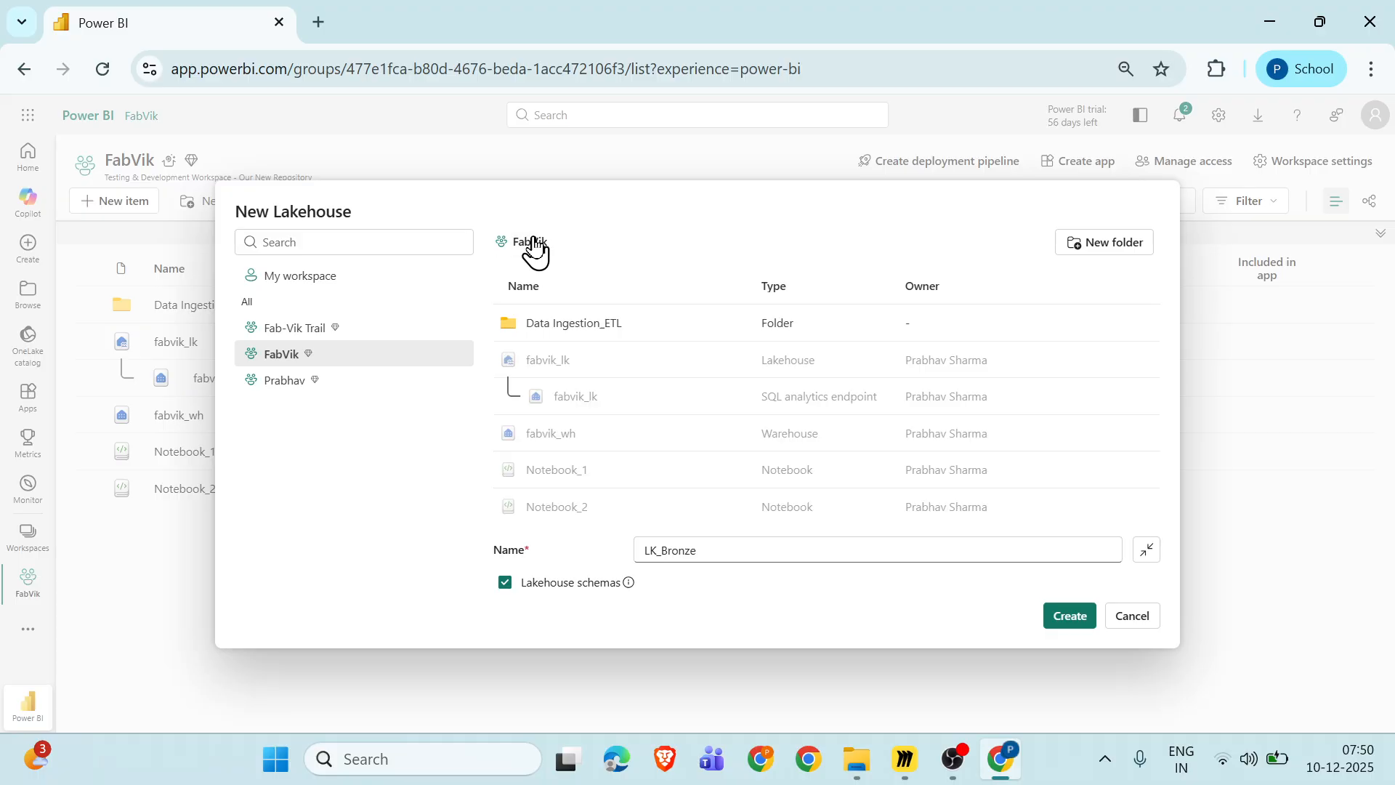
{"action": "left_click", "coordinate": [1134, 616]}
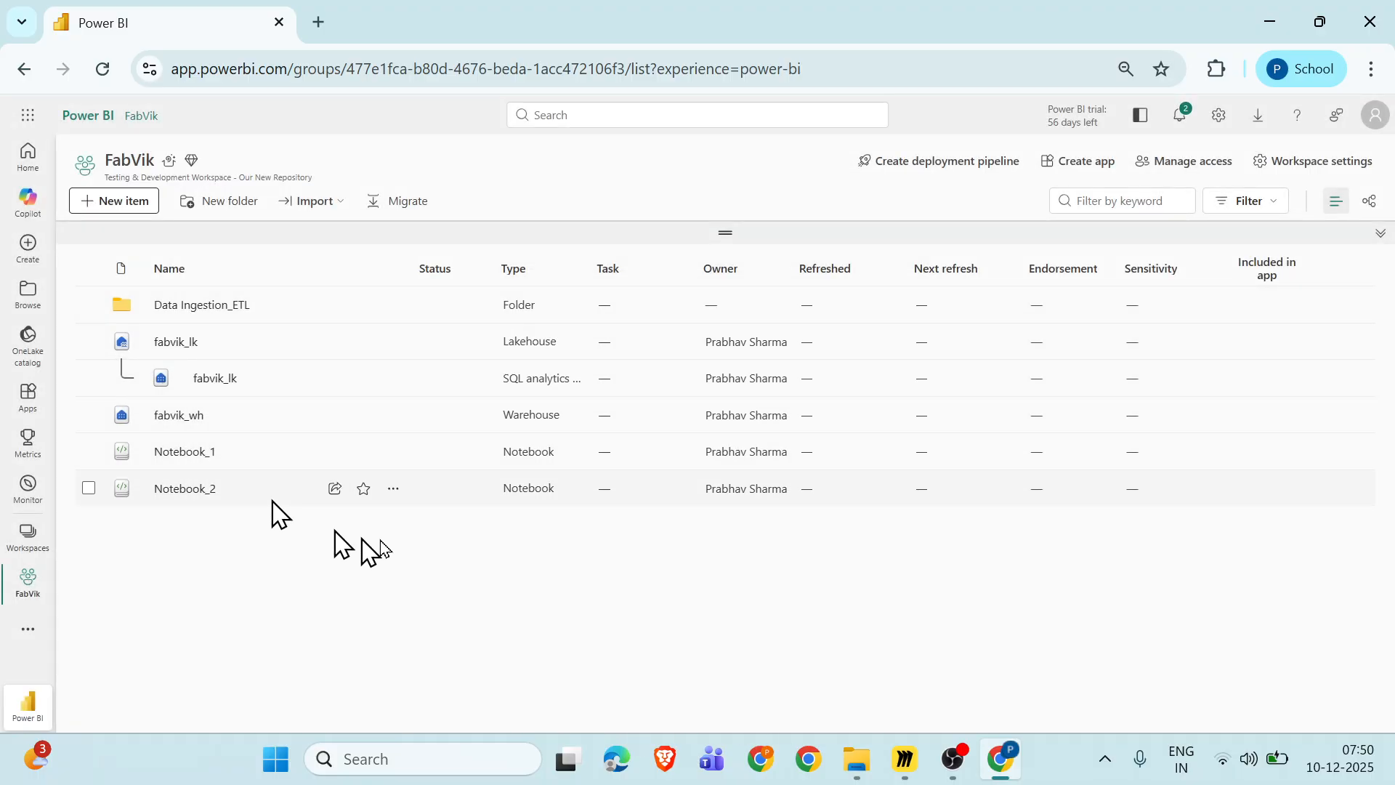
Create a folder named Datalake in the FabVik workspace and open the Data Ingestion_ETL folder.
{"action": "left_click", "coordinate": [244, 207]}
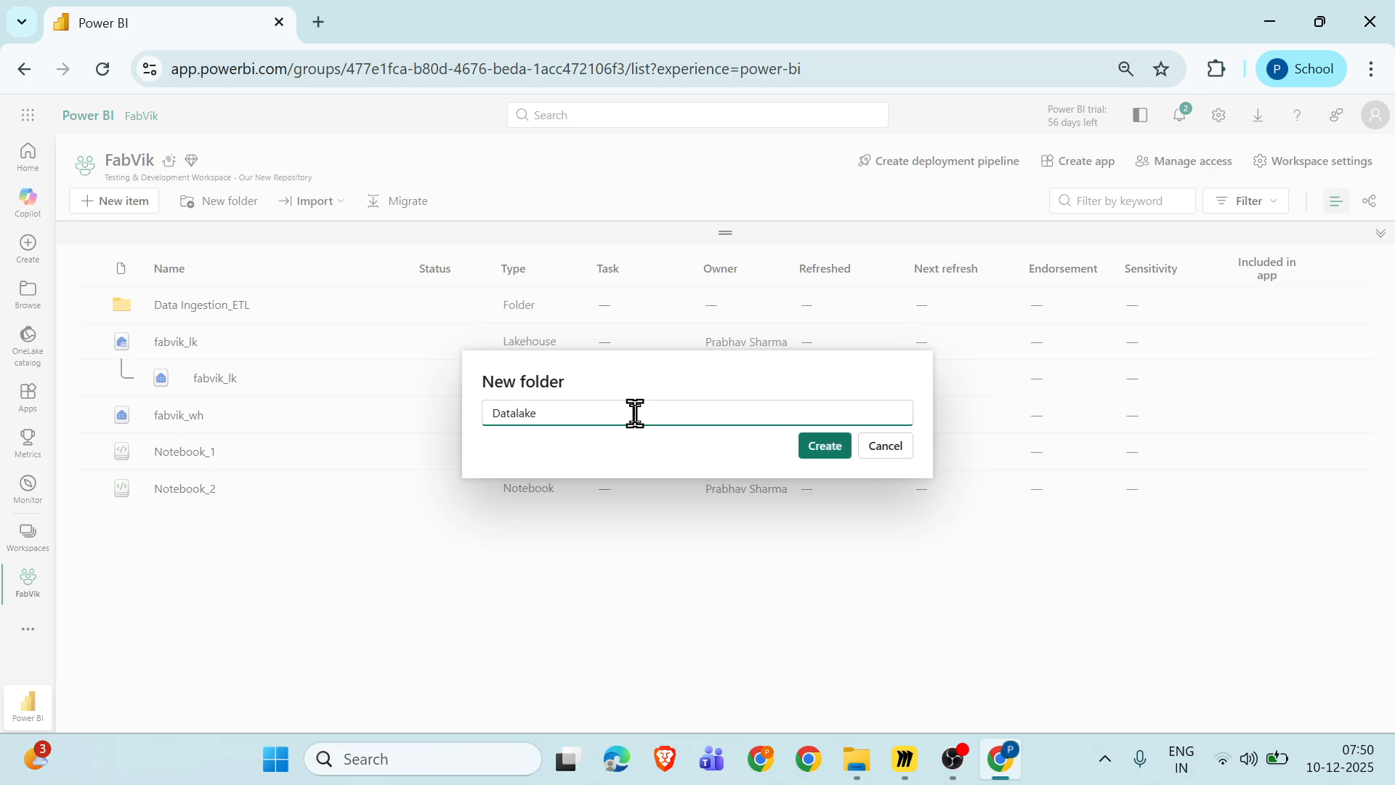
{"action": "left_click", "coordinate": [827, 447]}
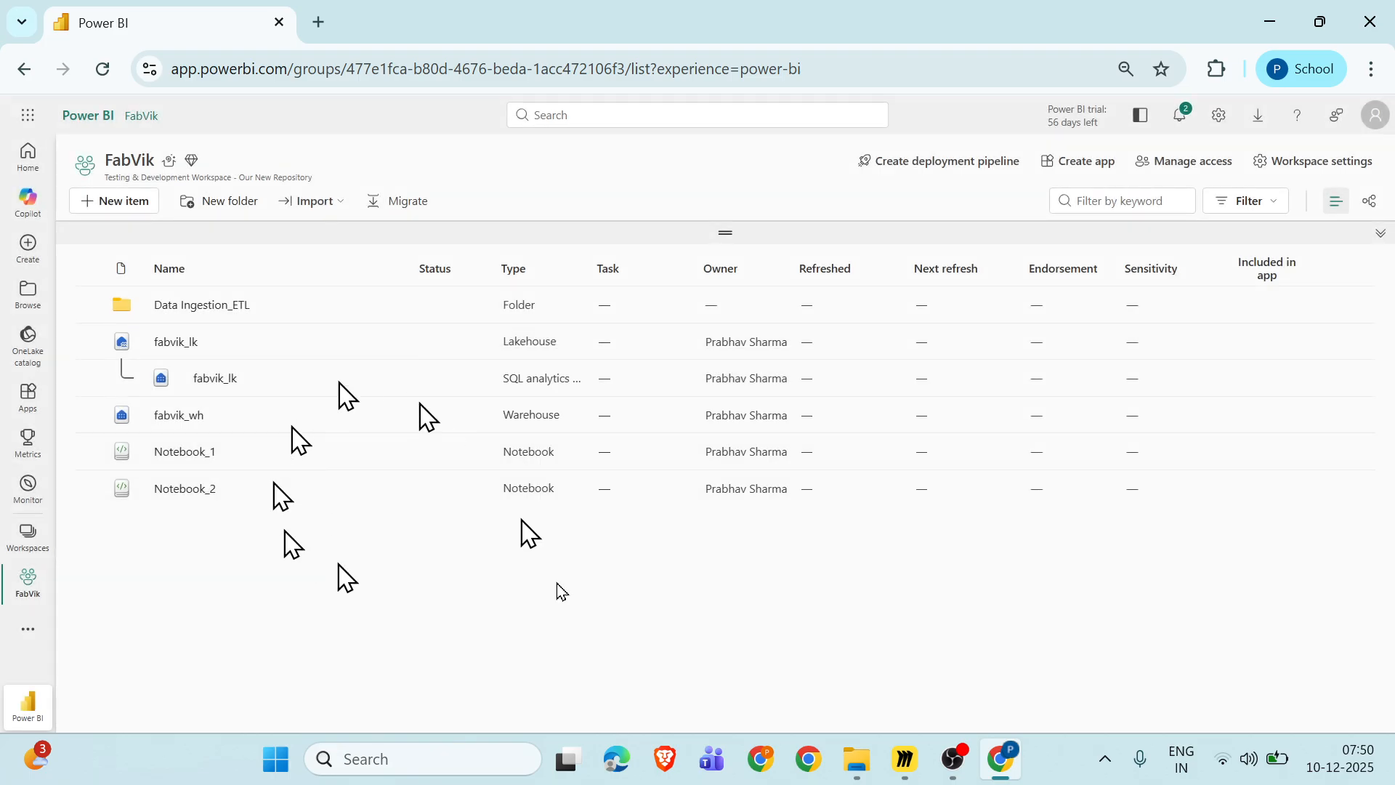
{"action": "left_click", "coordinate": [215, 309]}
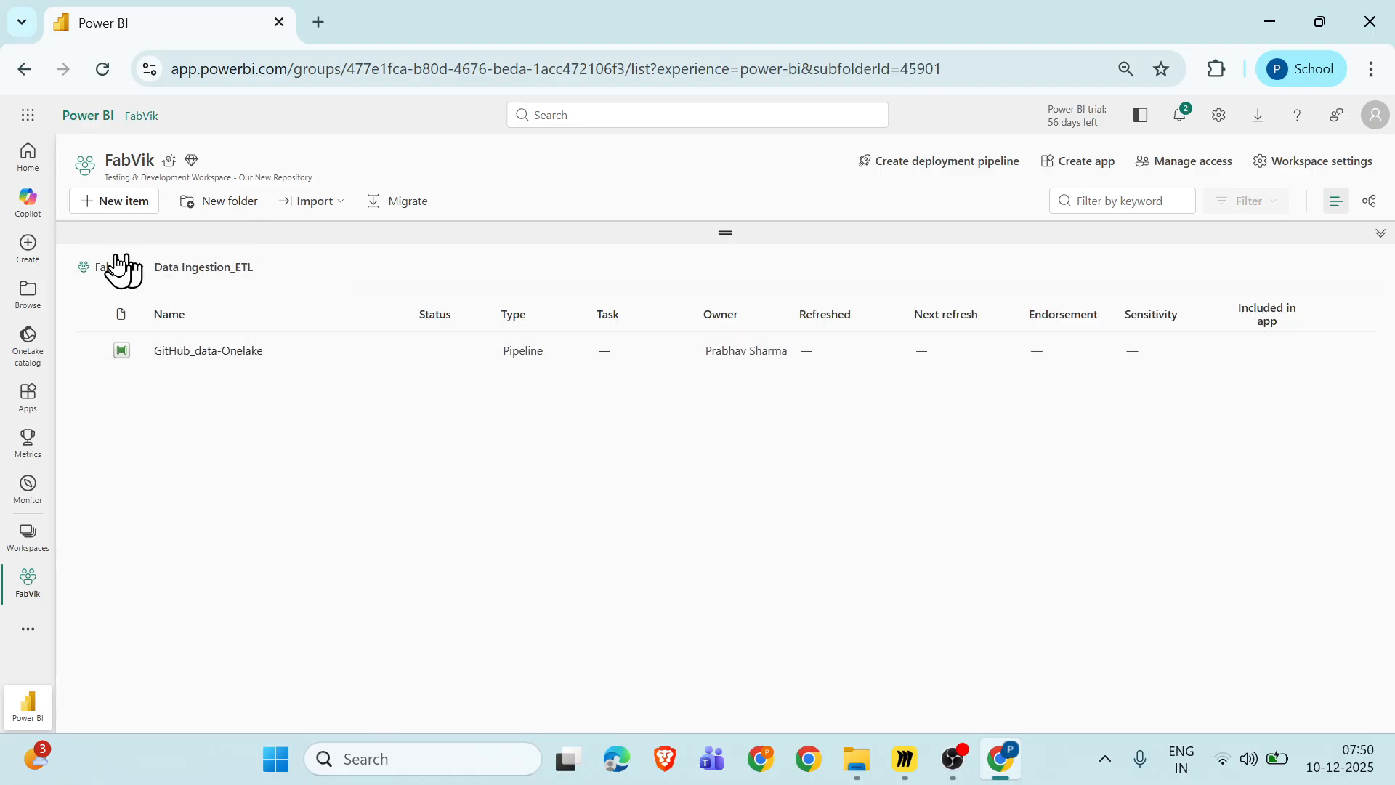
{"action": "left_click", "coordinate": [112, 269]}
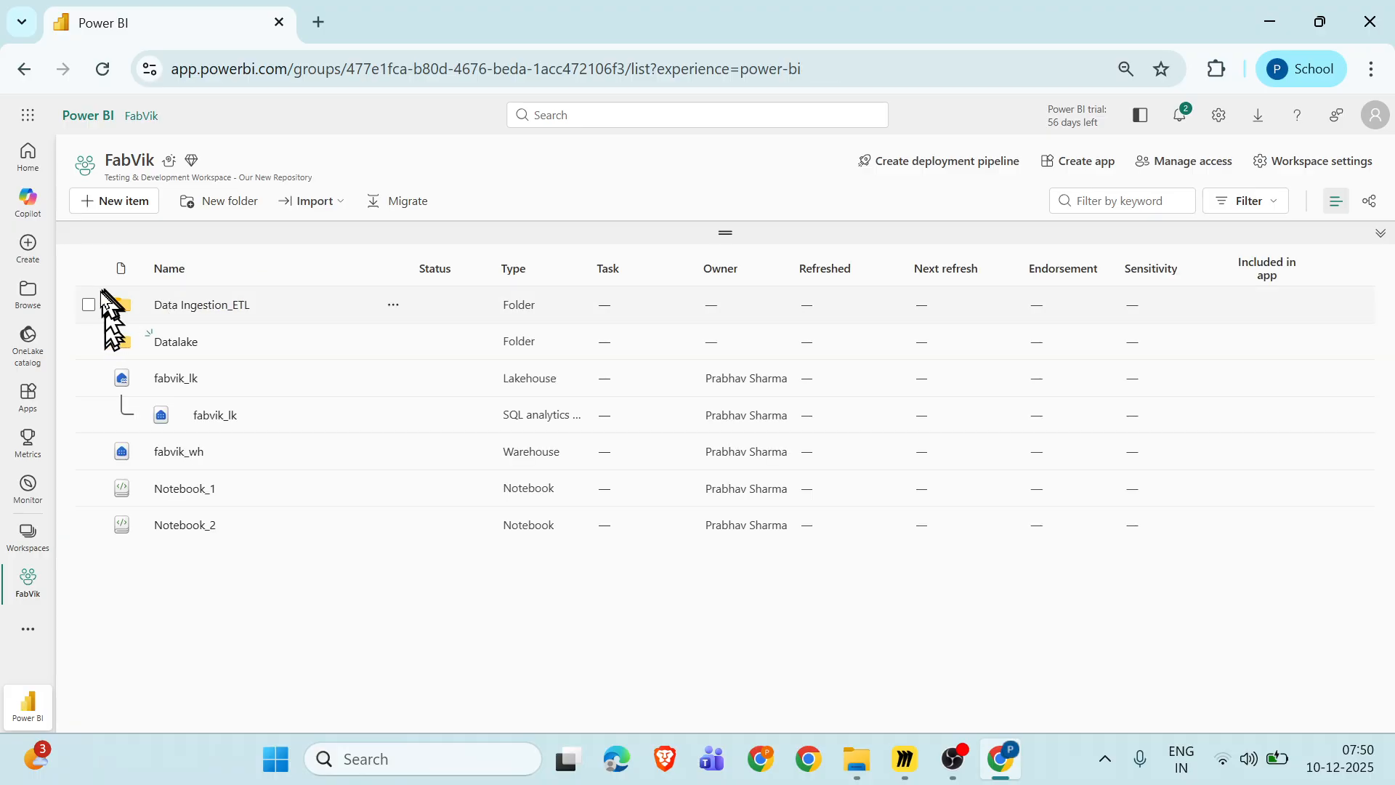
{"action": "left_click", "coordinate": [190, 309]}
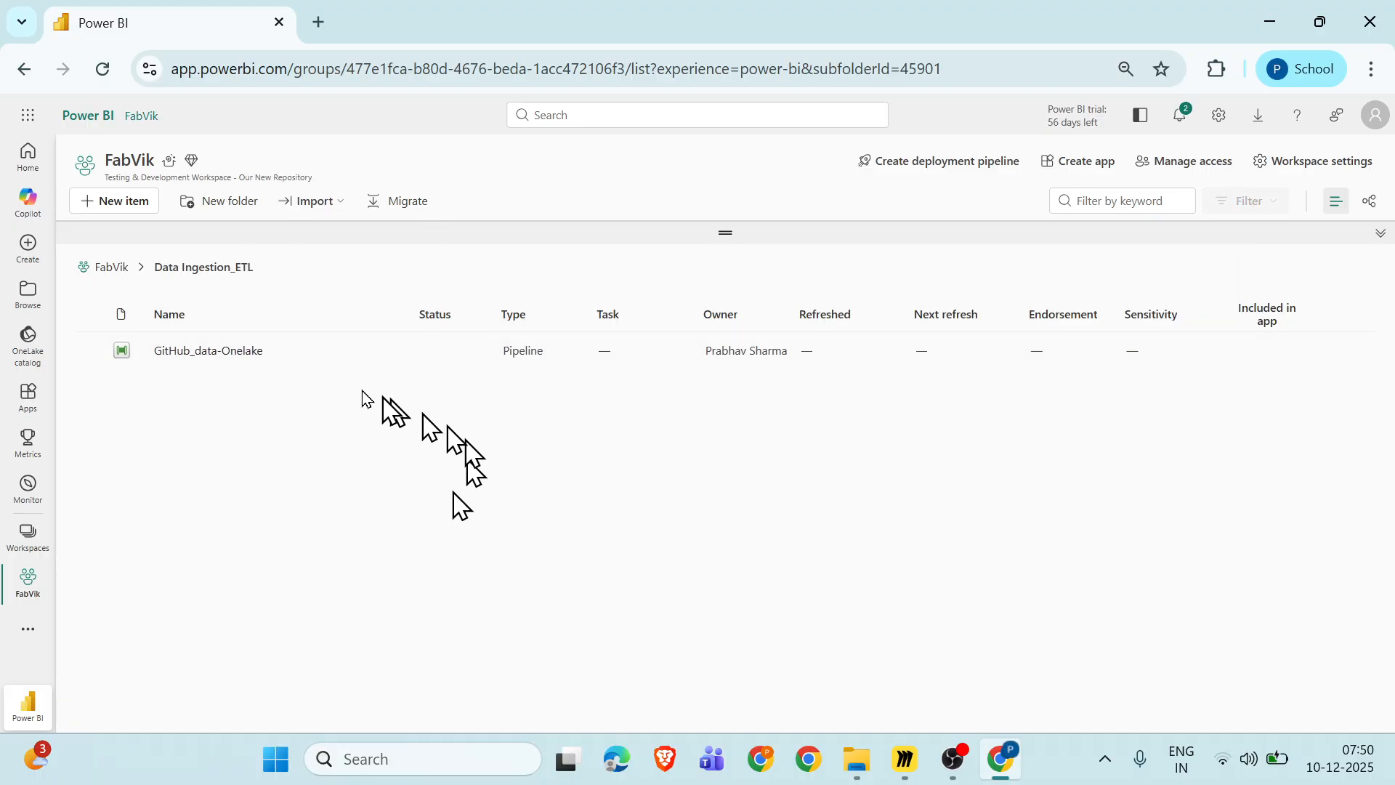
{"action": "left_click", "coordinate": [401, 359]}
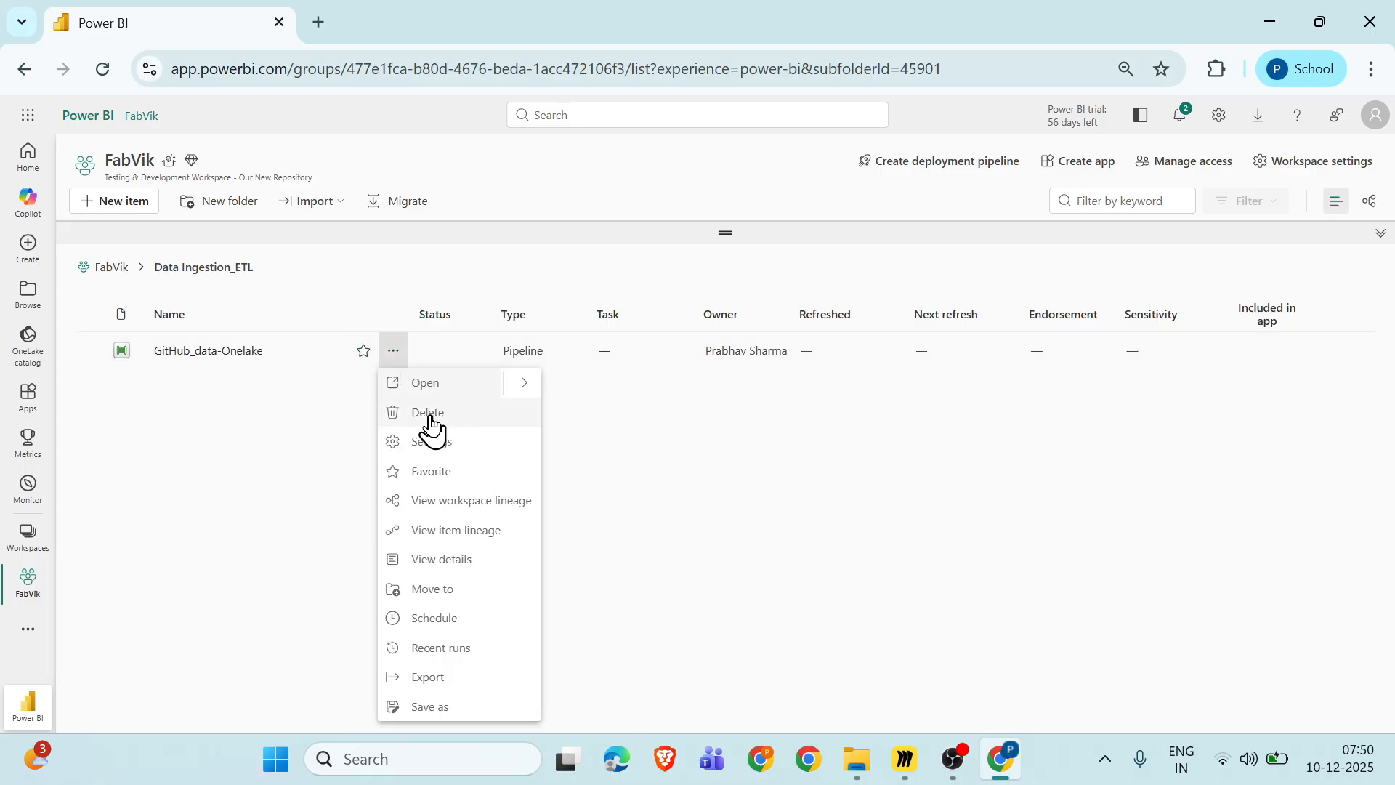
{"action": "scroll", "coordinate": [431, 417], "scroll_direction": "up", "scroll_amount": 5}
{"action": "scroll", "coordinate": [431, 417], "scroll_direction": "left", "scroll_amount": 4}
{"action": "scroll", "coordinate": [430, 416], "scroll_direction": "up", "scroll_amount": 1}
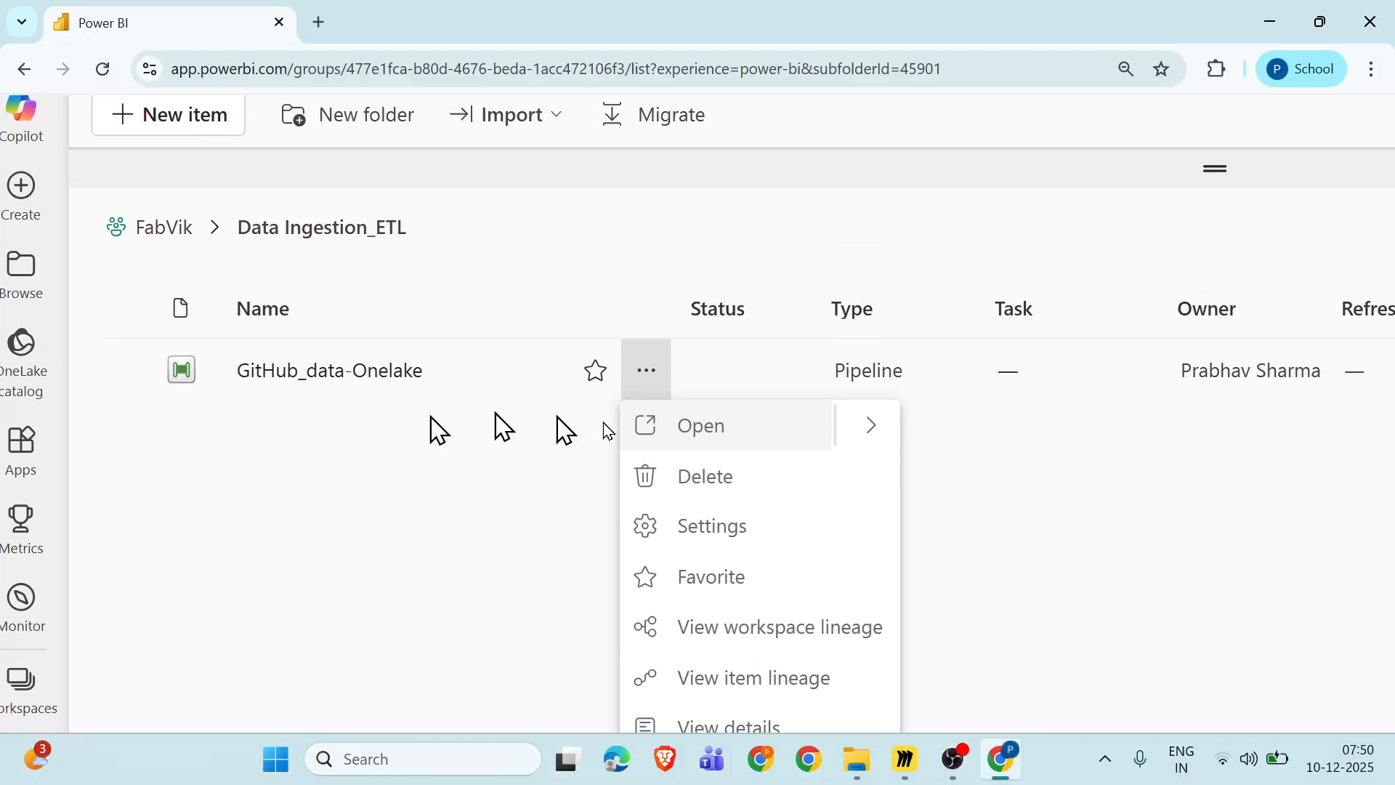
{"action": "left_click", "coordinate": [683, 491]}
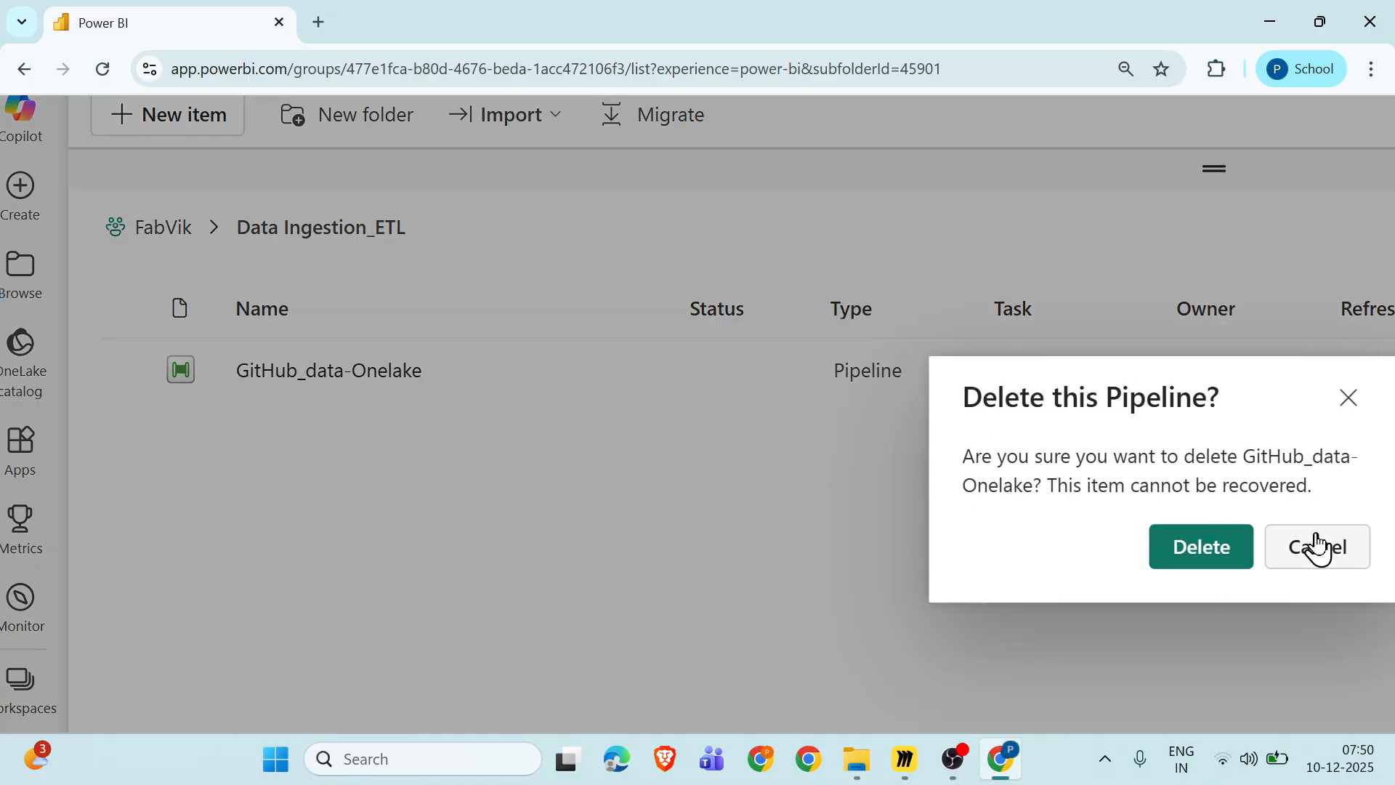
{"action": "left_click", "coordinate": [1318, 547]}
Delete the GitHub_data-Onelake pipeline from the Data Ingestion_ETL folder.
{"action": "left_click", "coordinate": [657, 389]}
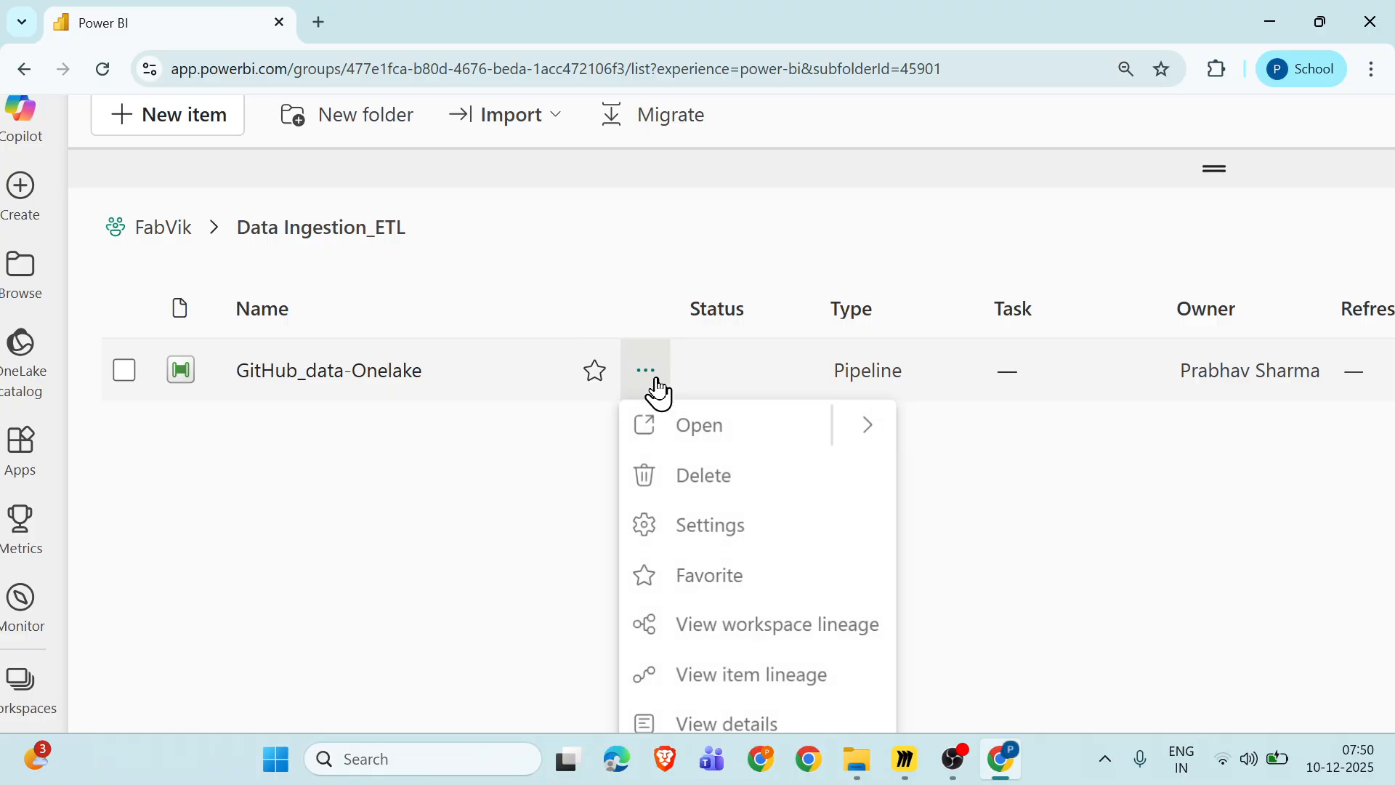
{"action": "scroll", "coordinate": [657, 390], "scroll_direction": "down", "scroll_amount": 3}
{"action": "left_click", "coordinate": [732, 201]}
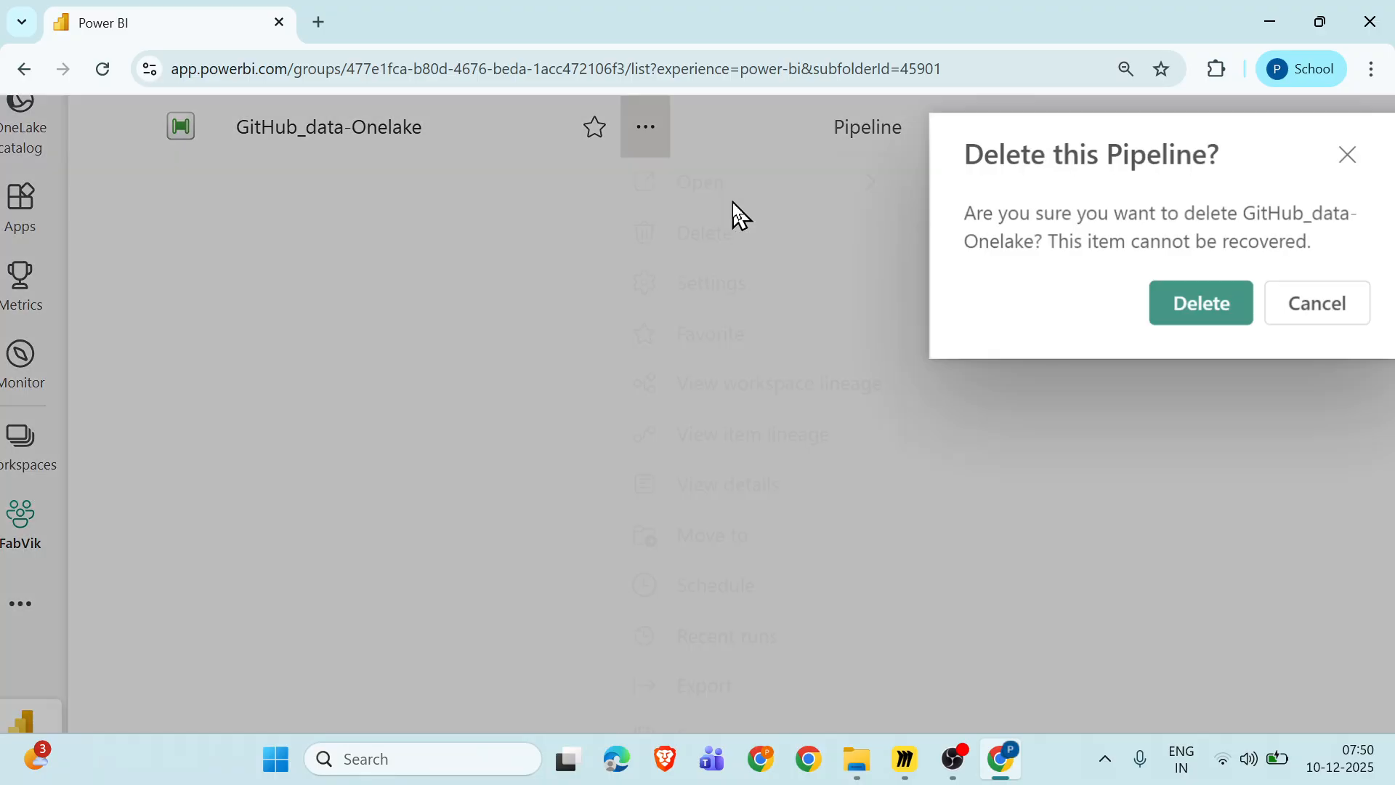
{"action": "scroll", "coordinate": [733, 203], "scroll_direction": "down", "scroll_amount": 4}
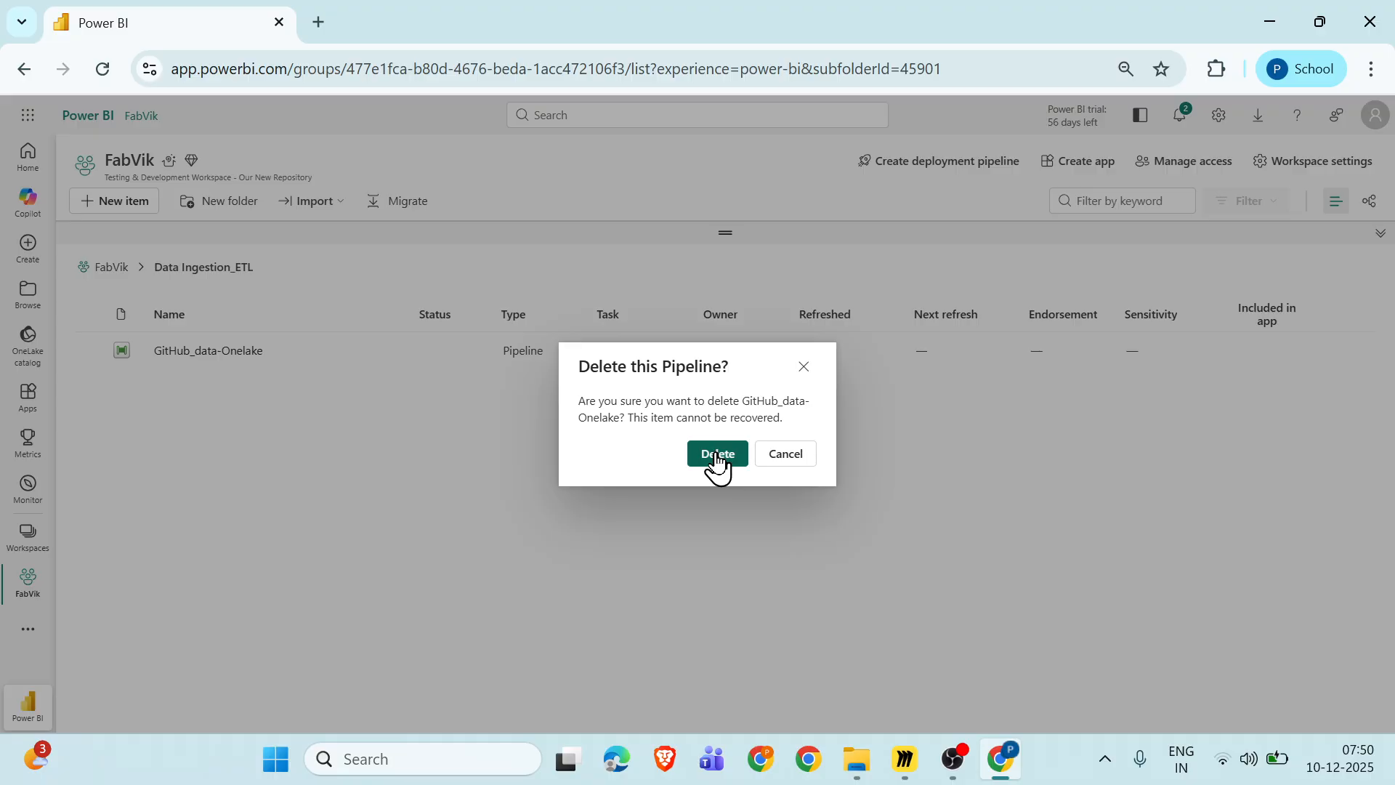
{"action": "left_click", "coordinate": [716, 453]}
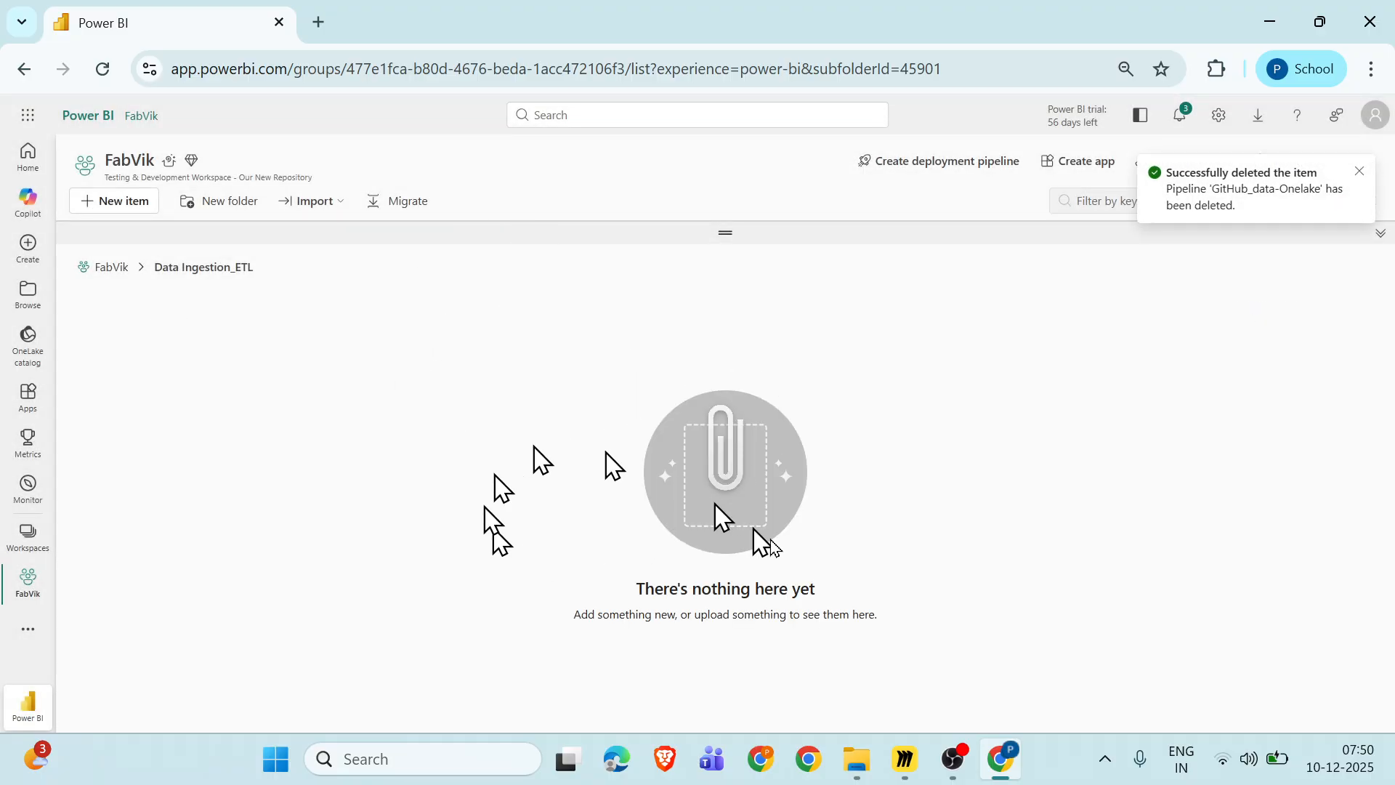
Return to the FabVik workspace root and delete the Data Ingestion_ETL folder.
{"action": "left_click", "coordinate": [112, 271]}
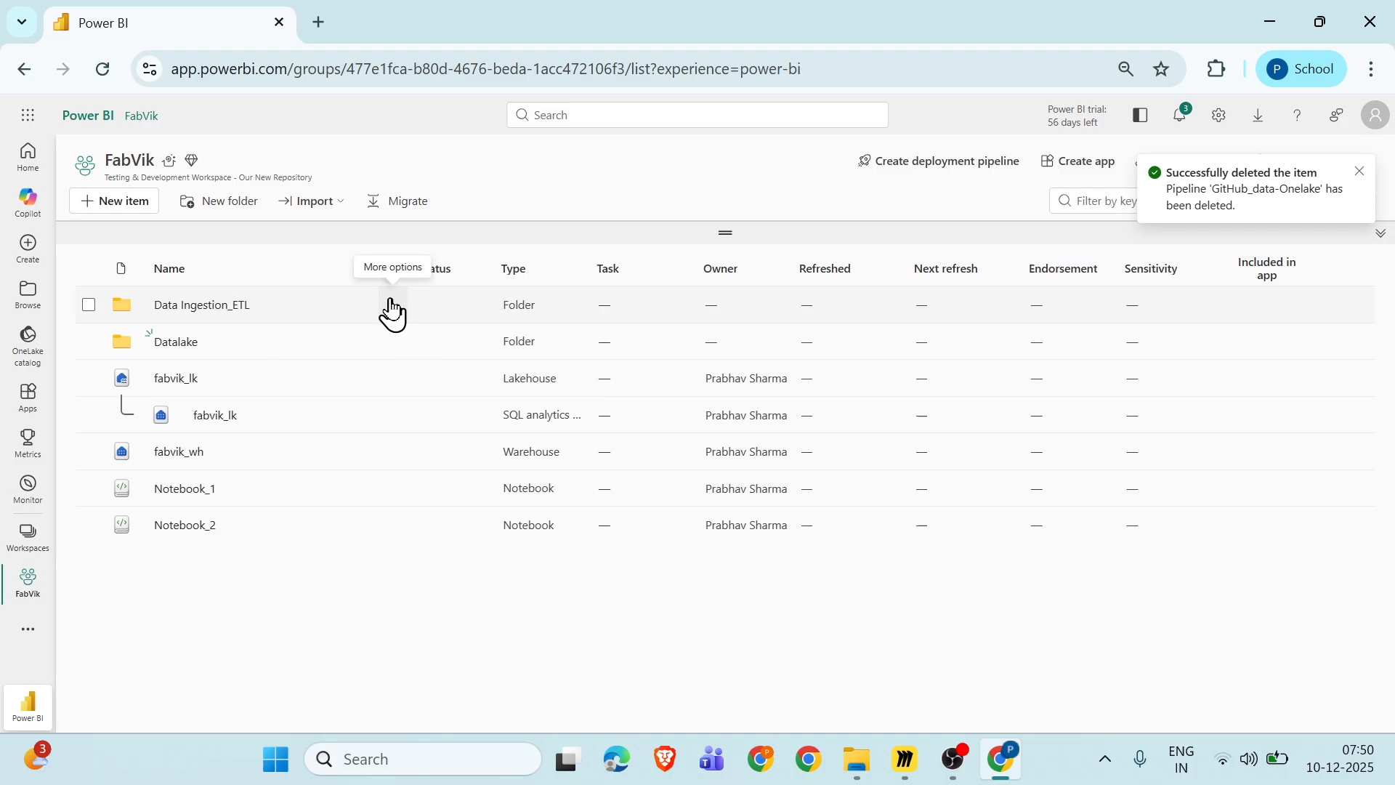
{"action": "left_click", "coordinate": [392, 309]}
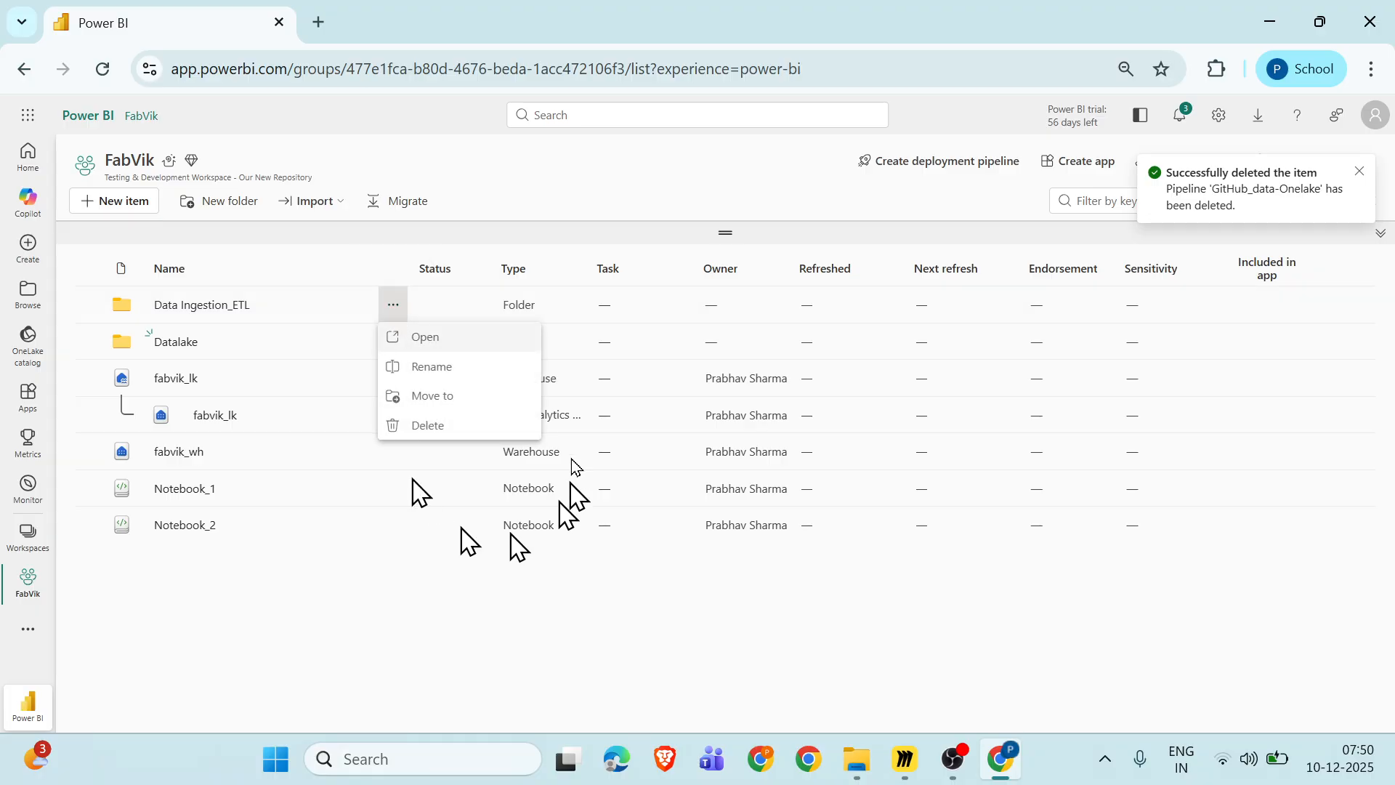
{"action": "left_click", "coordinate": [428, 426]}
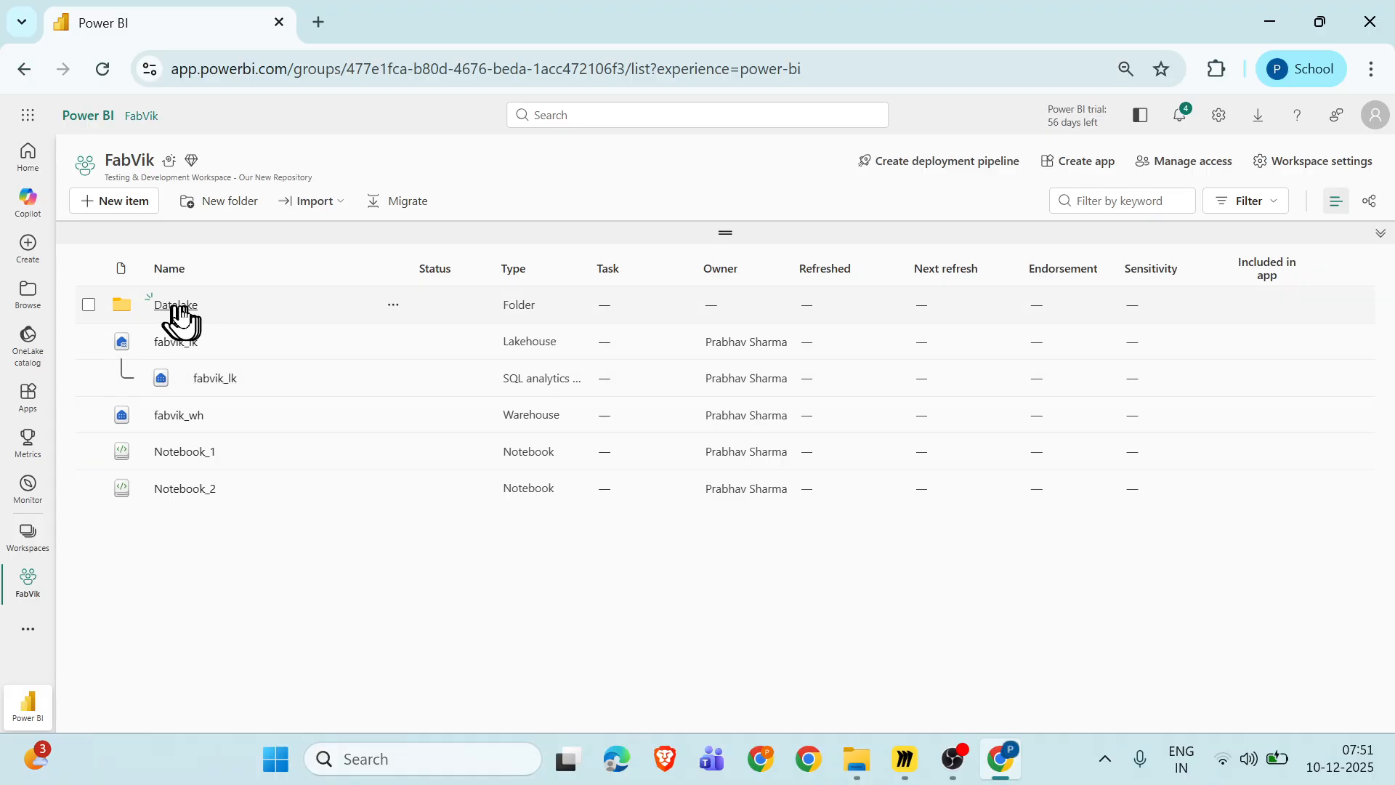
Delete the fabvik_lk lakehouse from the FabVik workspace.
{"action": "left_click", "coordinate": [88, 341]}
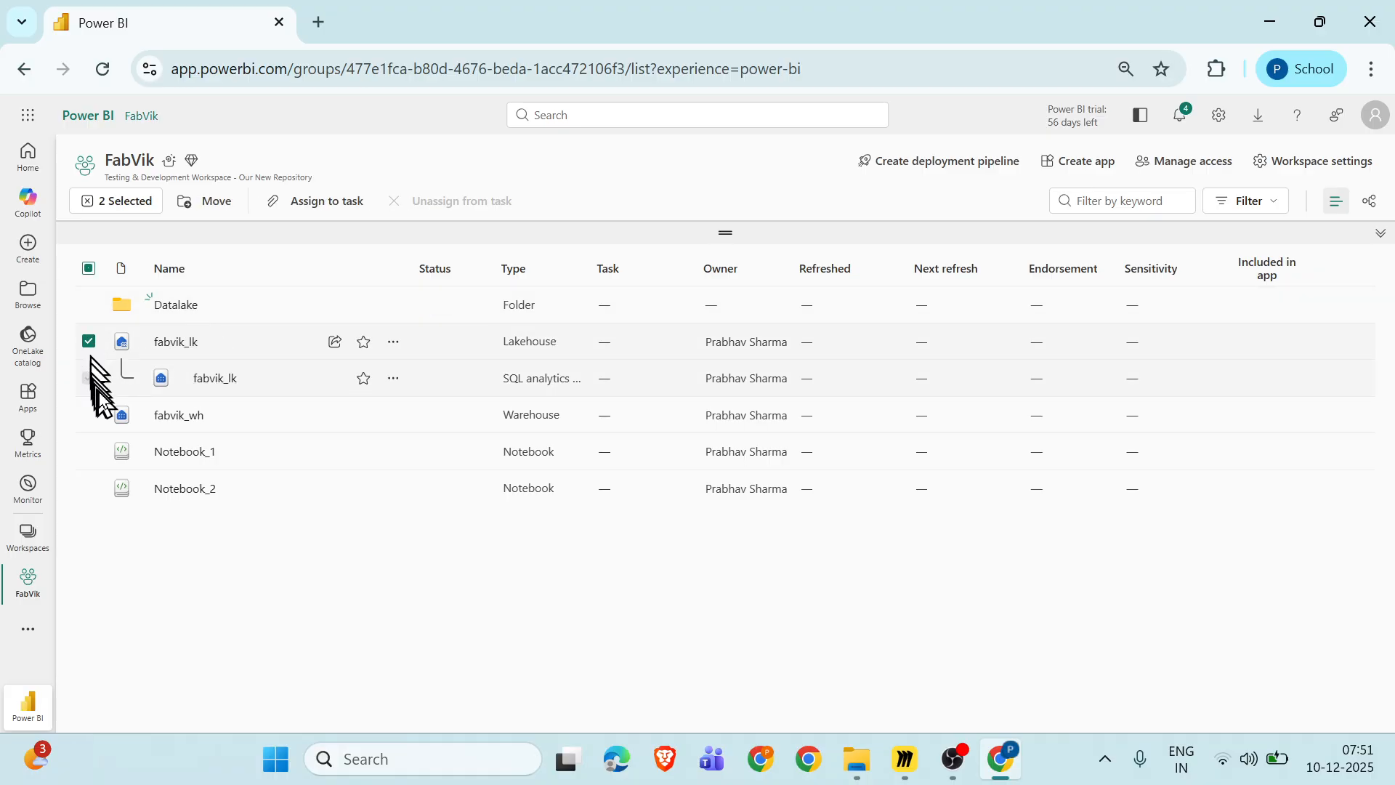
{"action": "left_click", "coordinate": [393, 342]}
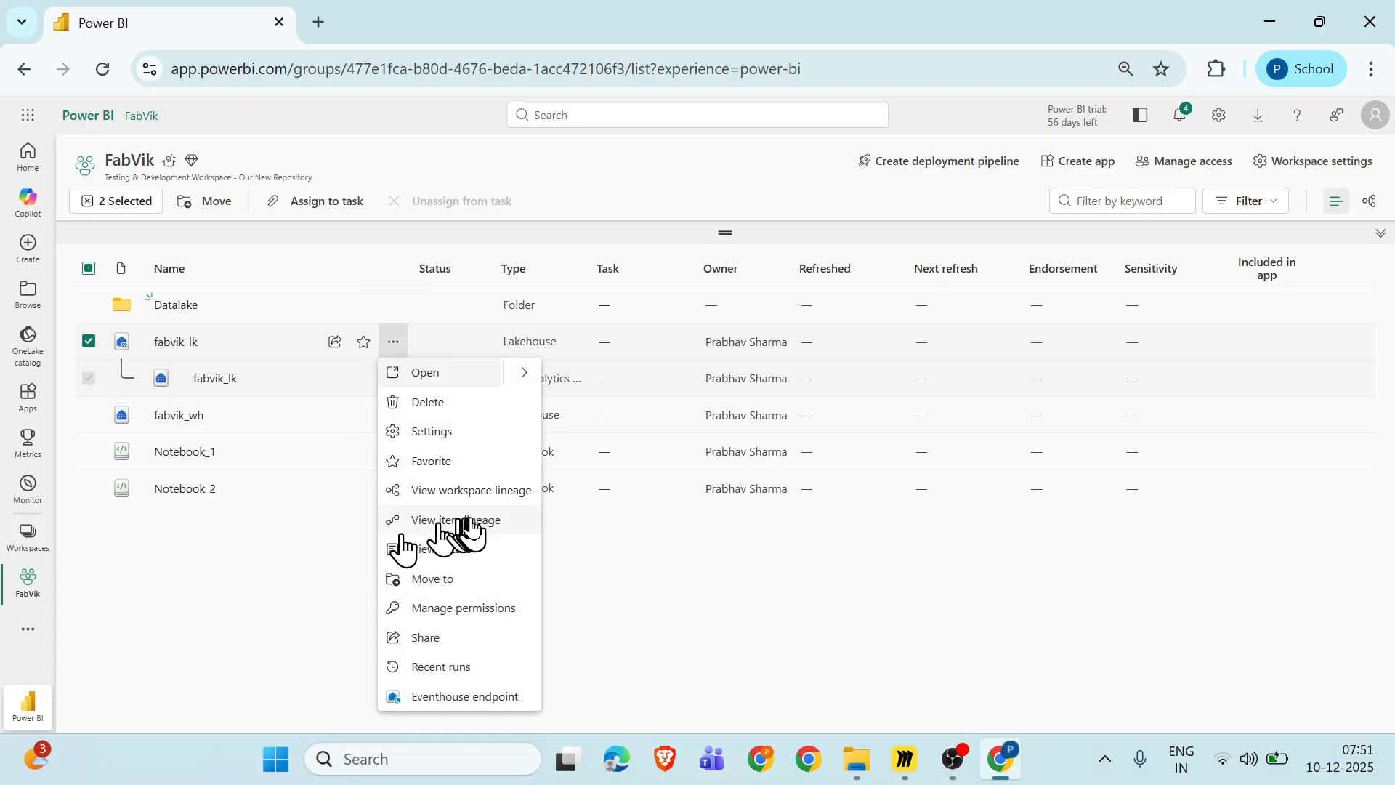
{"action": "left_click", "coordinate": [450, 408]}
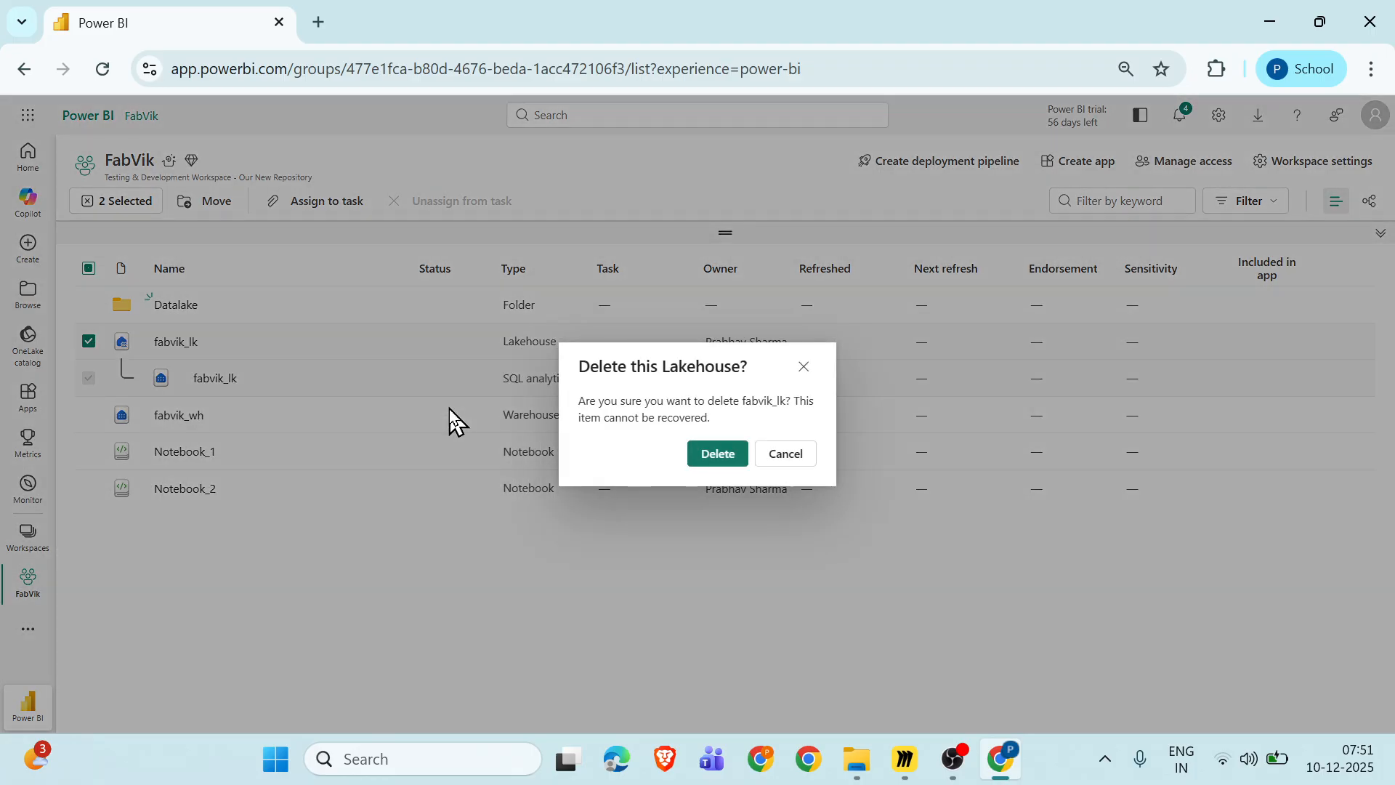
{"action": "left_click", "coordinate": [739, 465]}
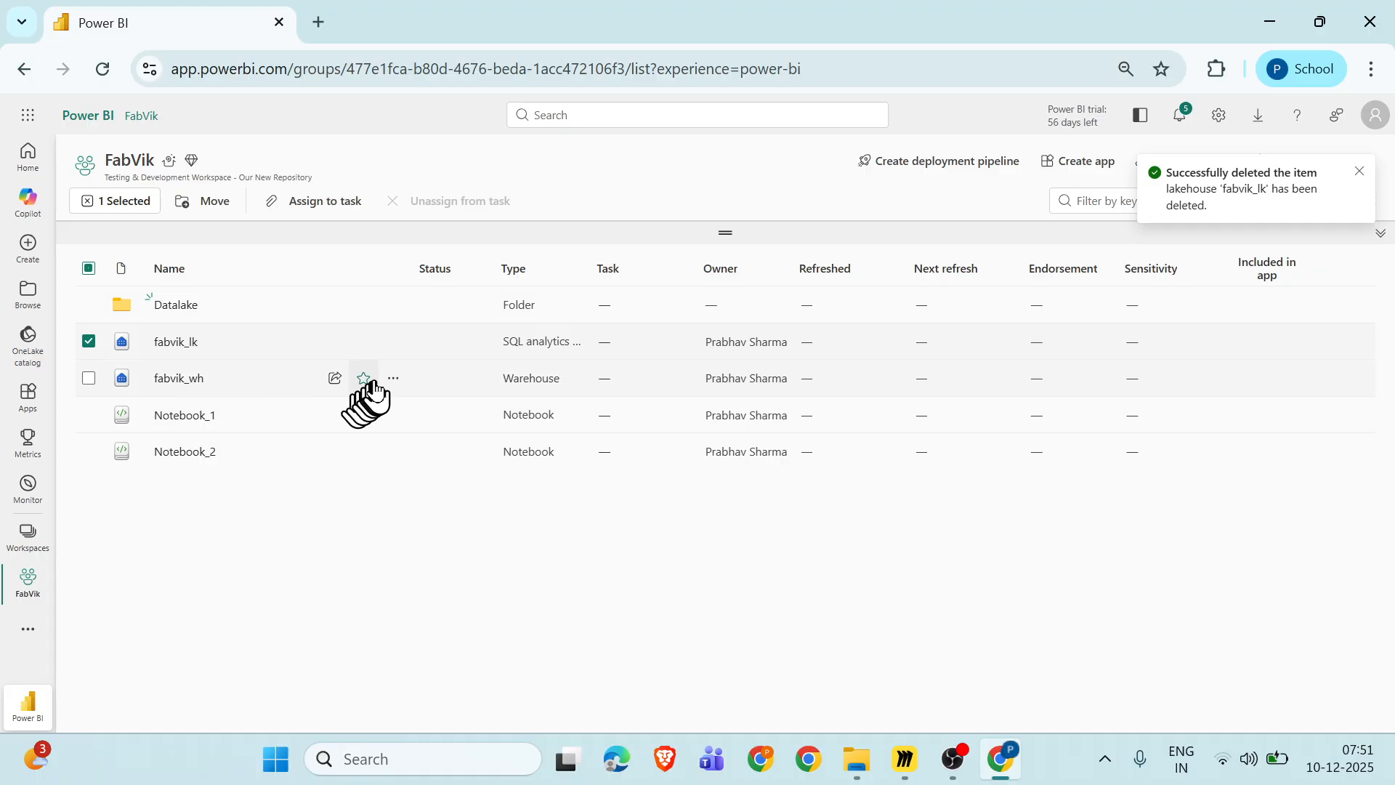
Delete the fabvik_wh warehouse from the FabVik workspace.
{"action": "left_click", "coordinate": [394, 379]}
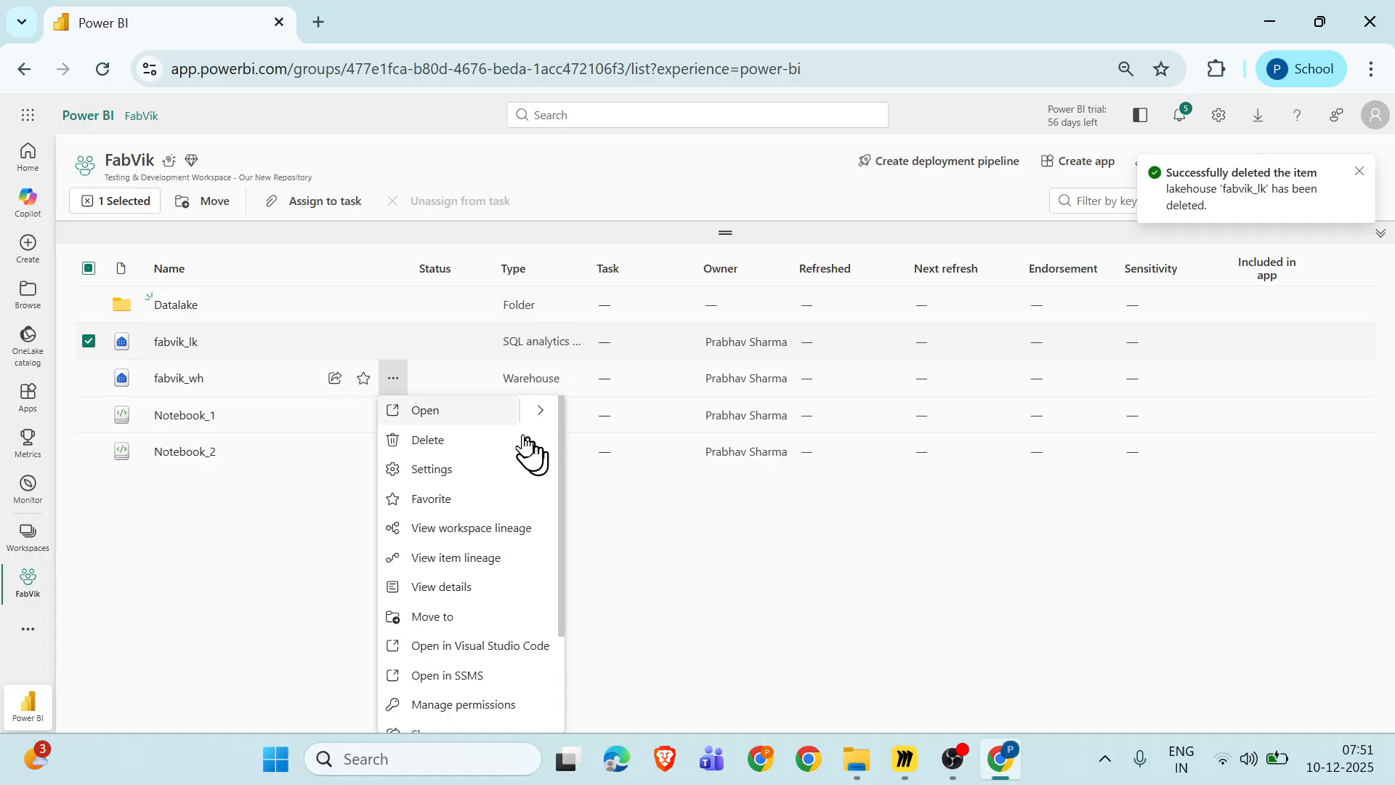
{"action": "left_click", "coordinate": [459, 440]}
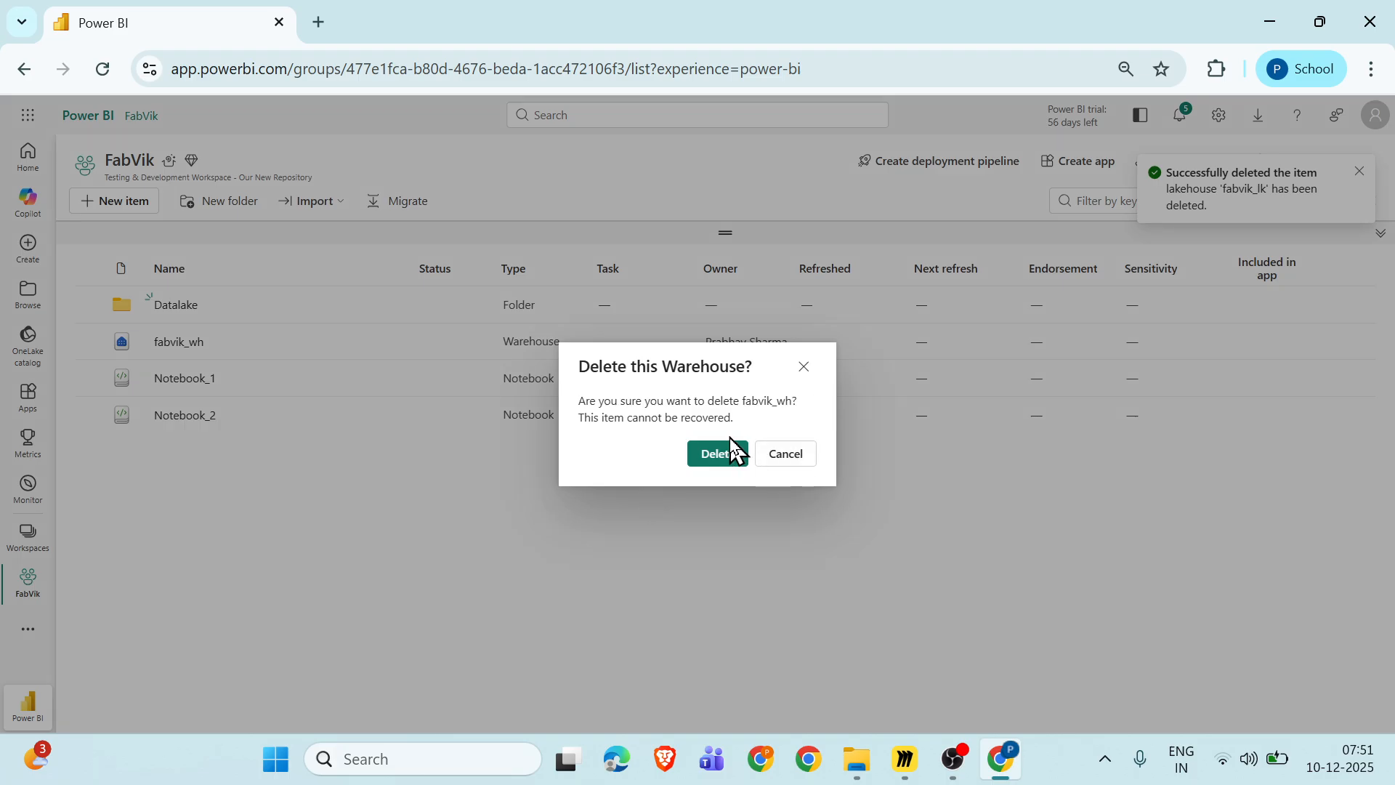
{"action": "left_click", "coordinate": [718, 452]}
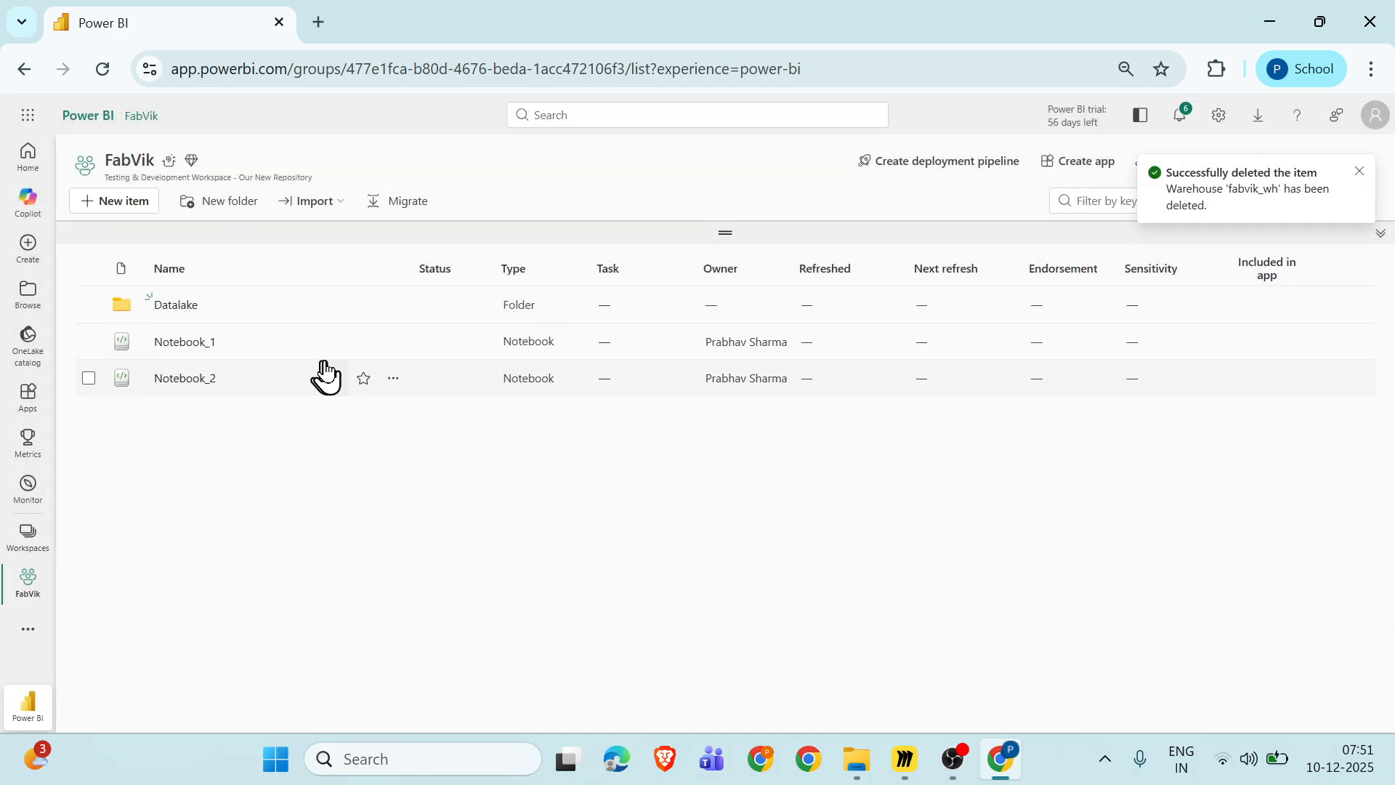
Delete the Notebook_1 notebook from the FabVik workspace.
{"action": "left_click", "coordinate": [392, 349]}
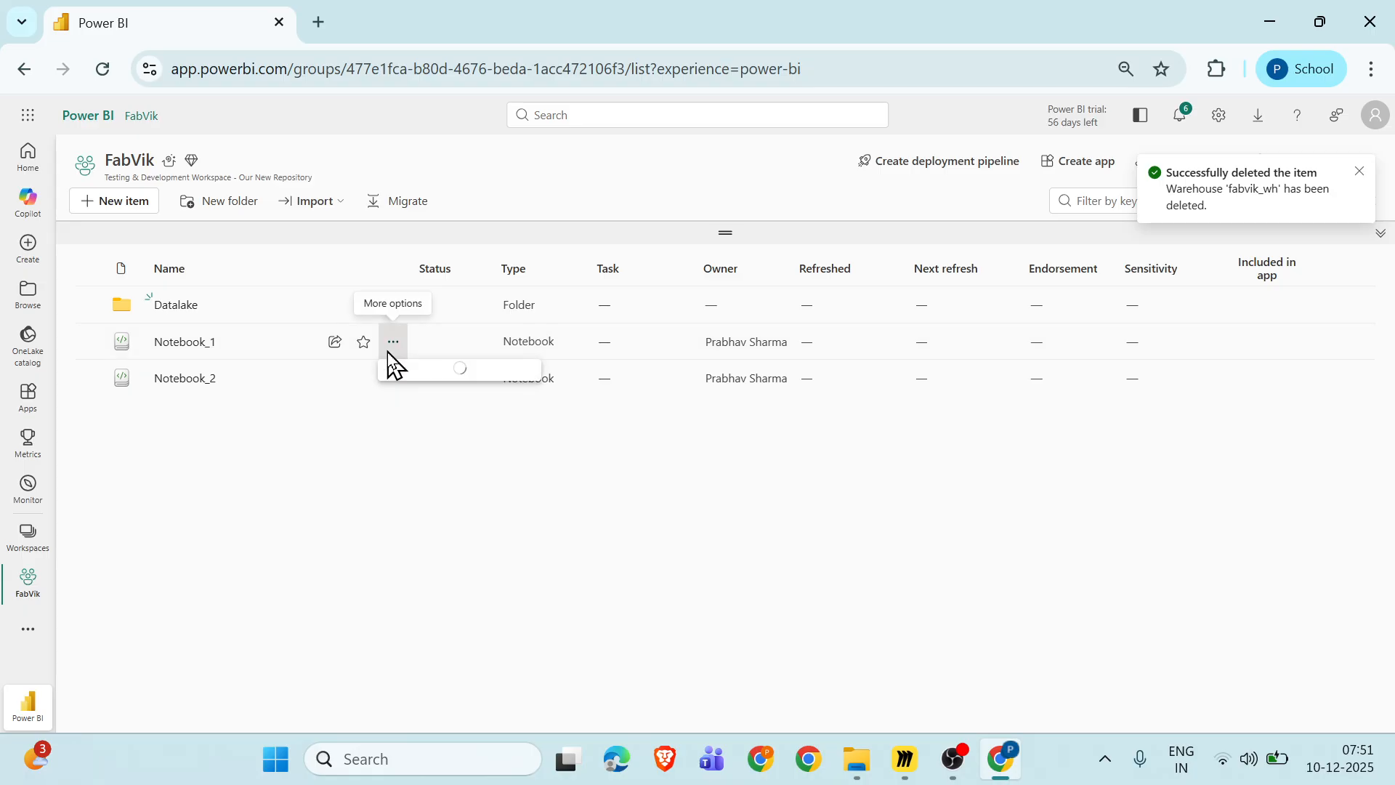
{"action": "left_click", "coordinate": [450, 404]}
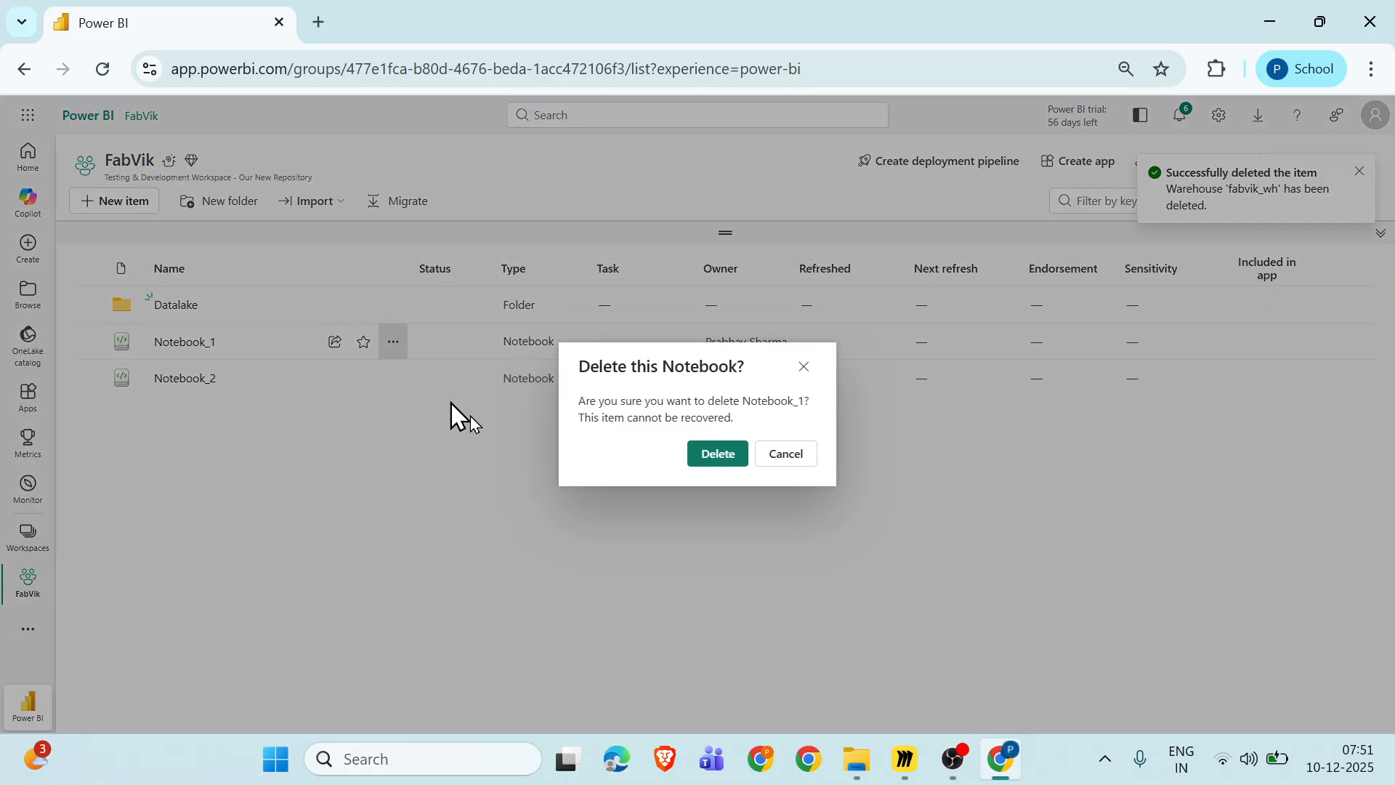
{"action": "left_click", "coordinate": [718, 457]}
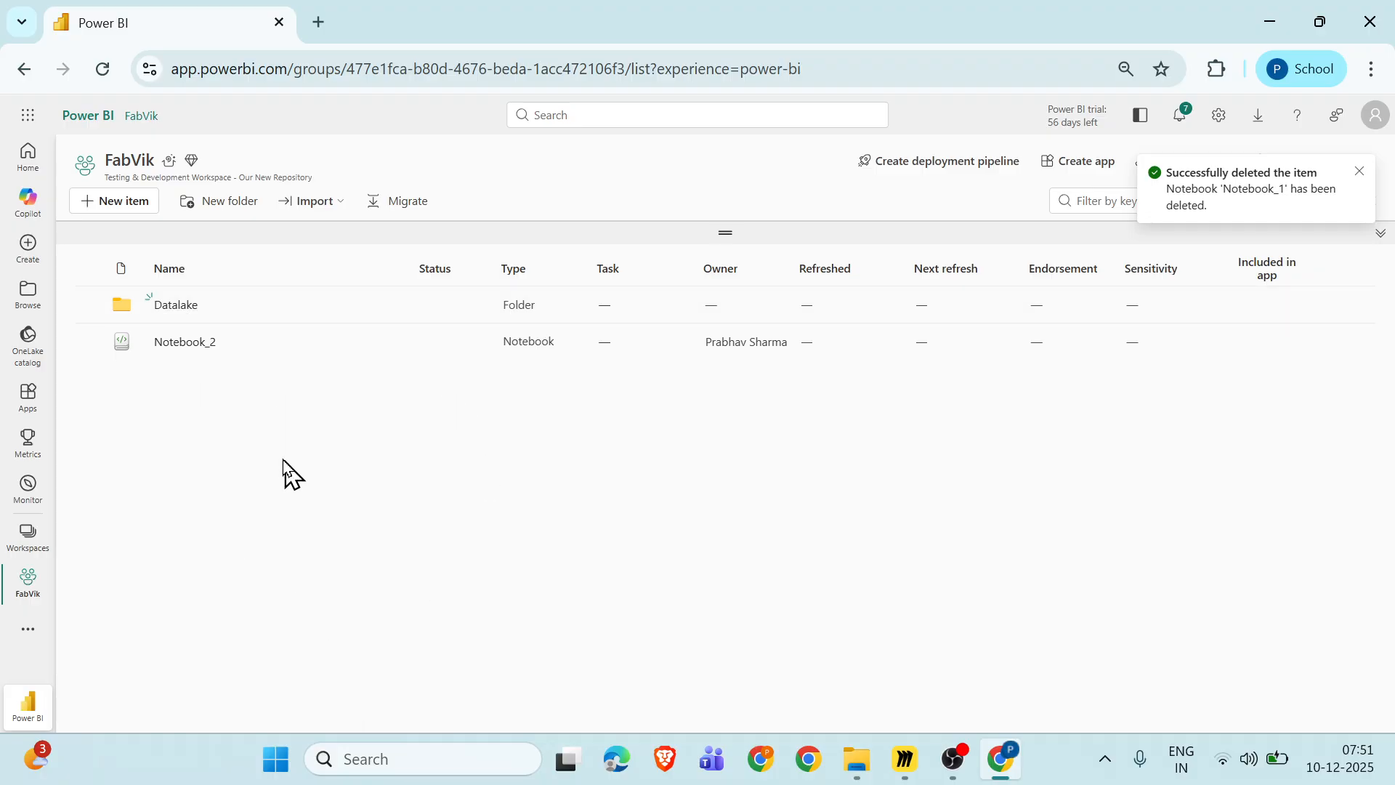
Create a folder named Reports_Analytics in the FabVik workspace.
{"action": "left_click", "coordinate": [217, 203]}
{"action": "type", "text": "d"}
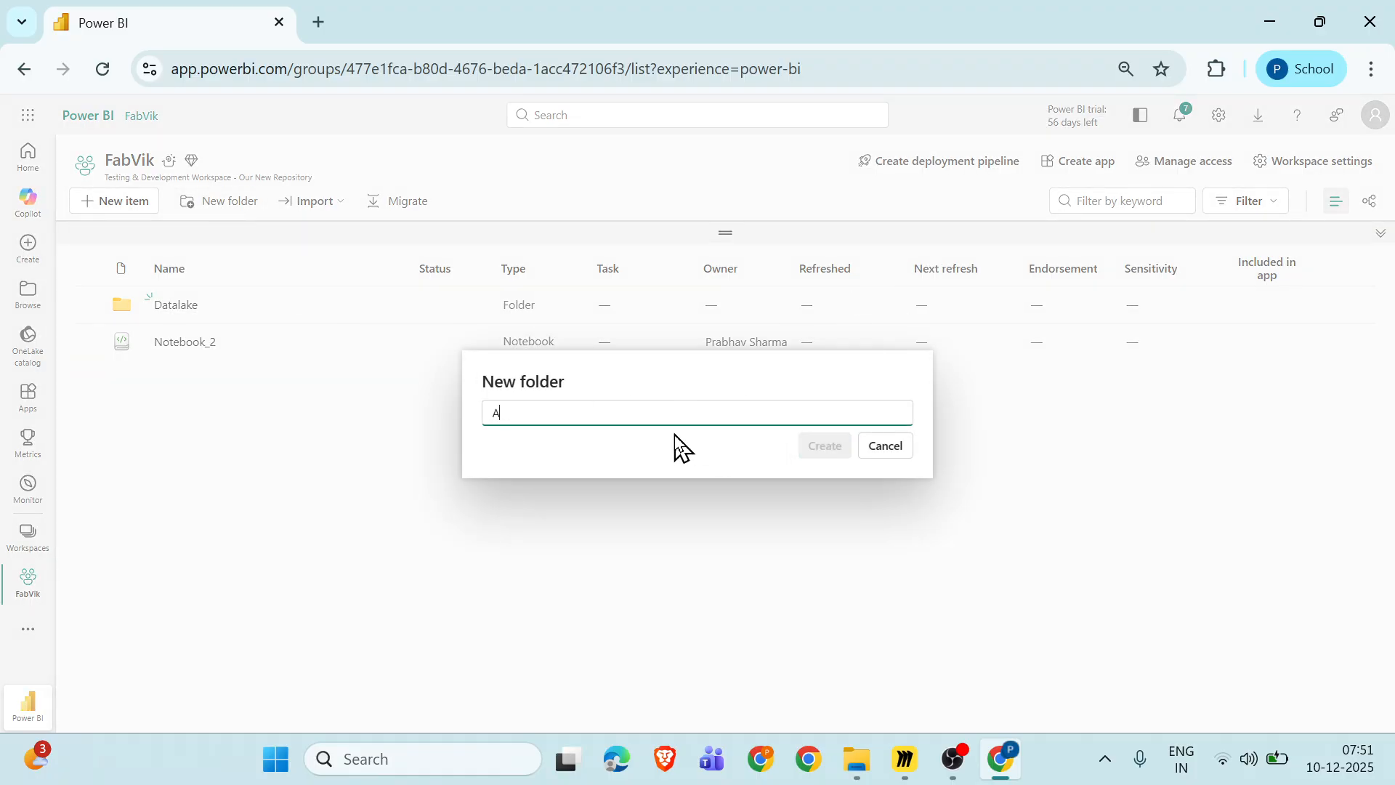
{"action": "key", "text": "BackSpace"}
{"action": "type", "text": "Reports"}
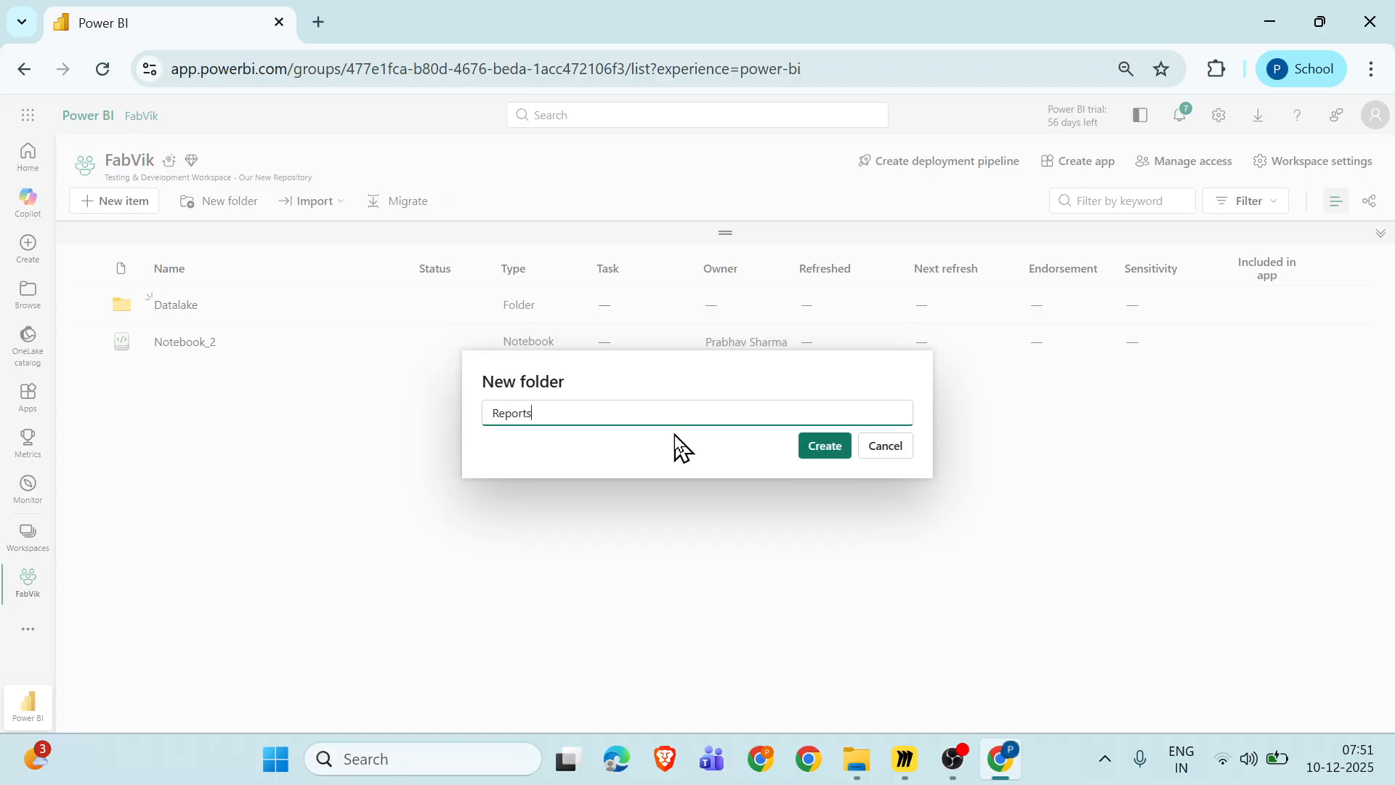
{"action": "type", "text": " & ANa"}
{"action": "key", "text": "BackSpace"}
{"action": "key", "text": "BackSpace"}
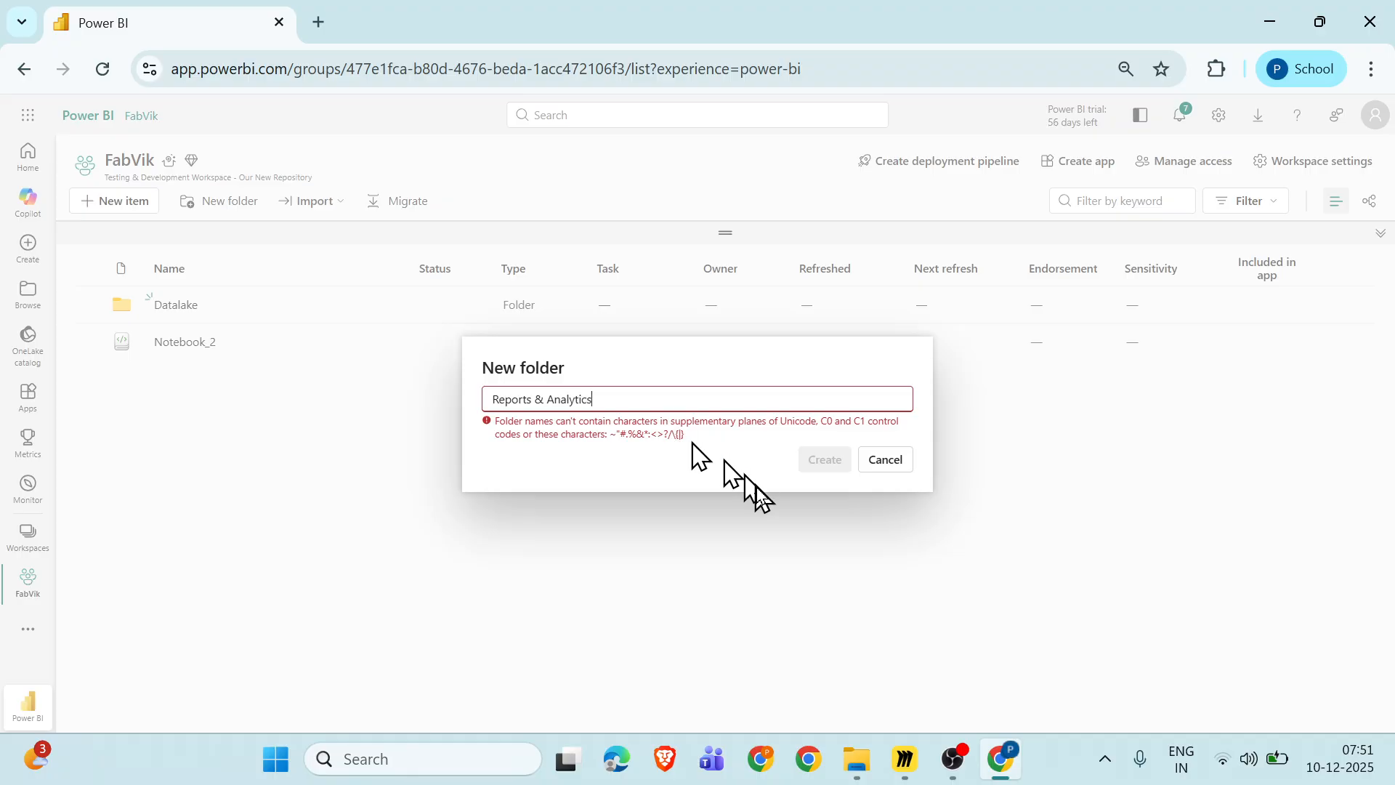
{"action": "left_click", "coordinate": [545, 406]}
{"action": "key", "text": "BackSpace"}
{"action": "key", "text": "BackSpace"}
{"action": "key", "text": "BackSpace"}
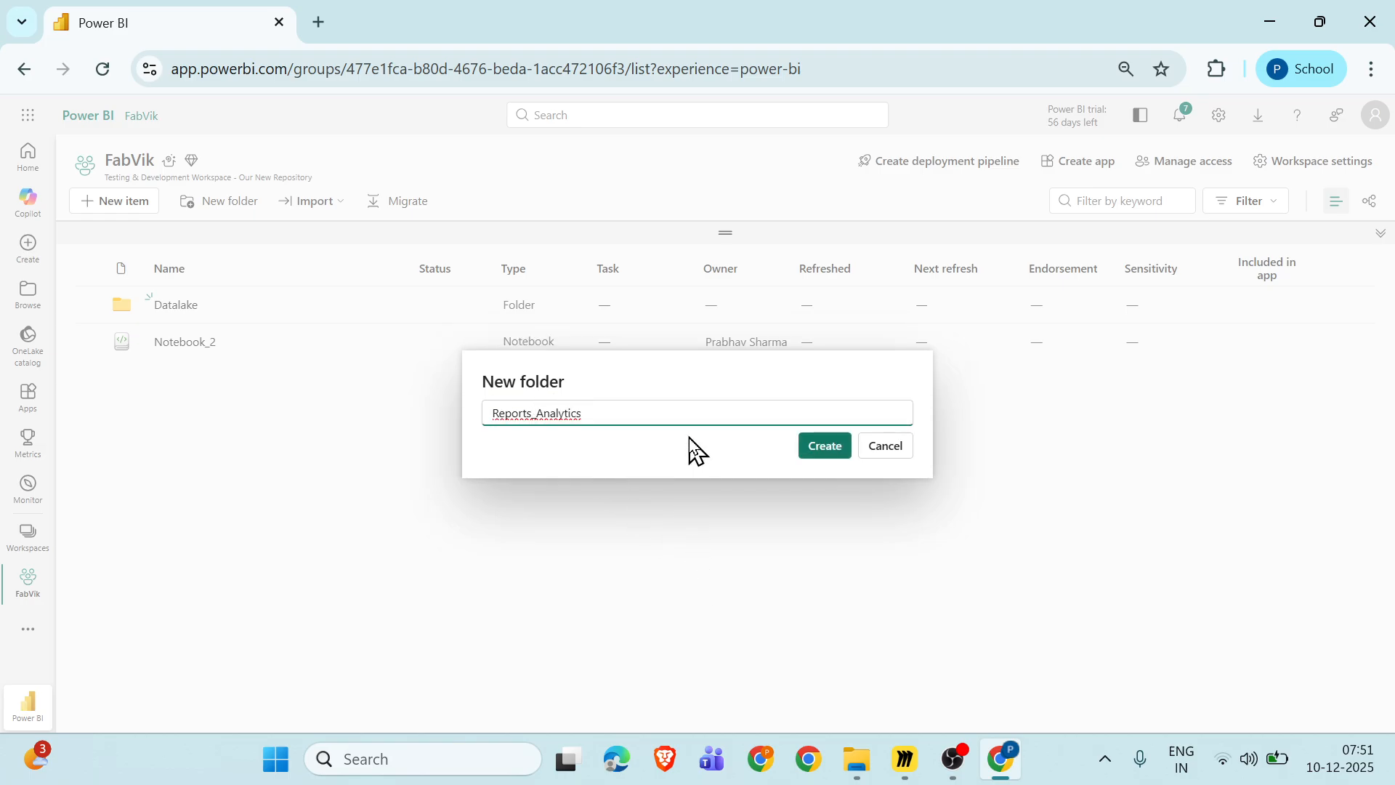
{"action": "key", "text": "BackSpace"}
{"action": "type", "text": "/"}
{"action": "key", "text": "BackSpace"}
{"action": "type", "text": "_"}
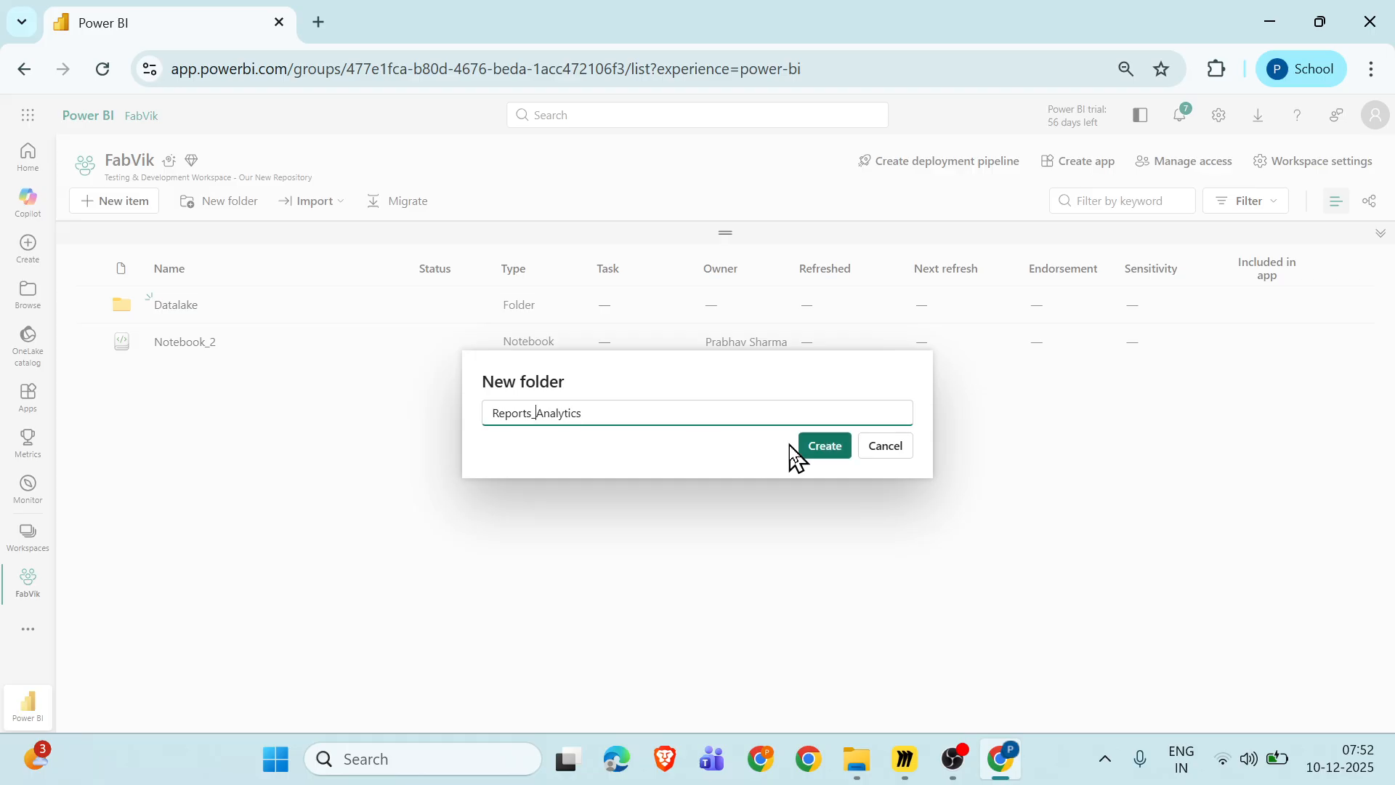
{"action": "left_click", "coordinate": [814, 459]}
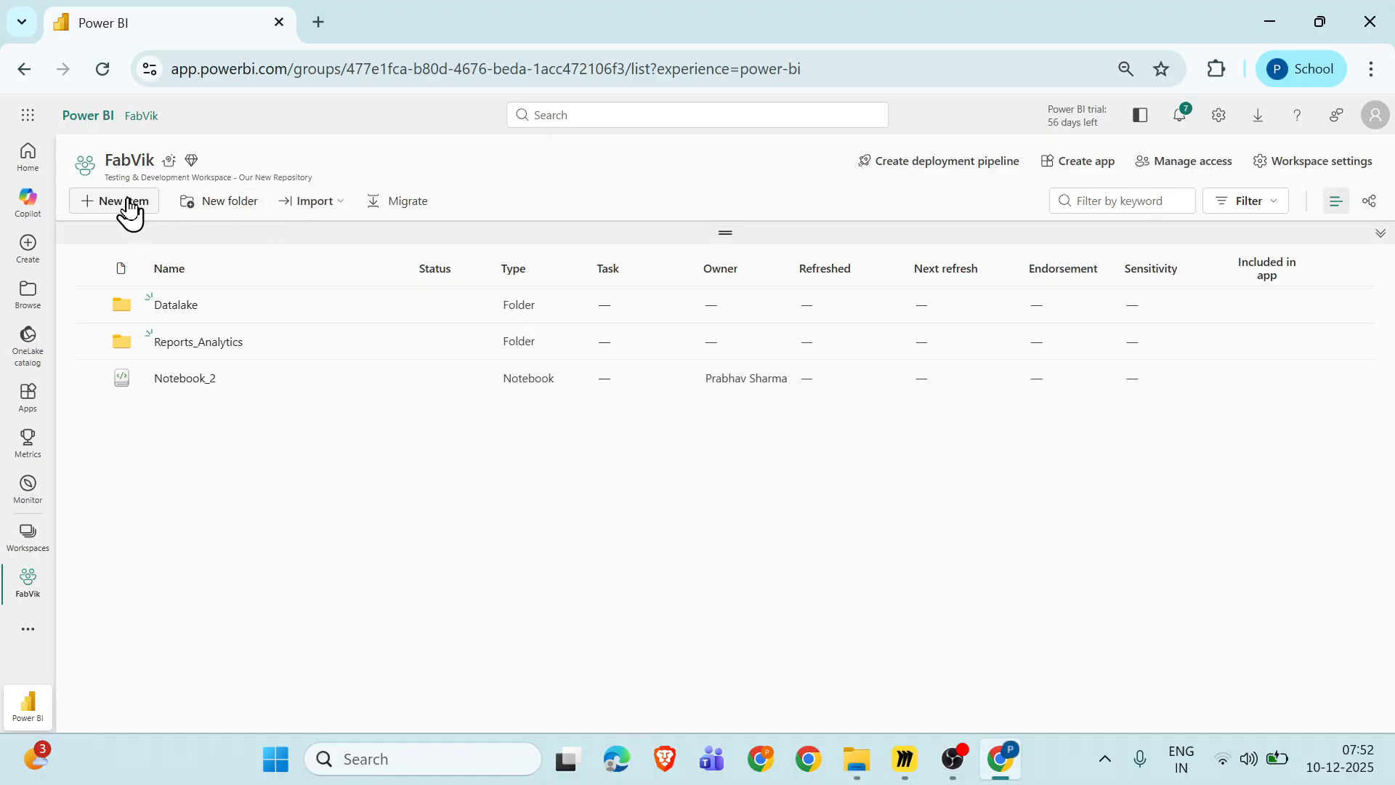
Create a folder named Data_Engineering in the FabVik workspace.
{"action": "left_click", "coordinate": [224, 207]}
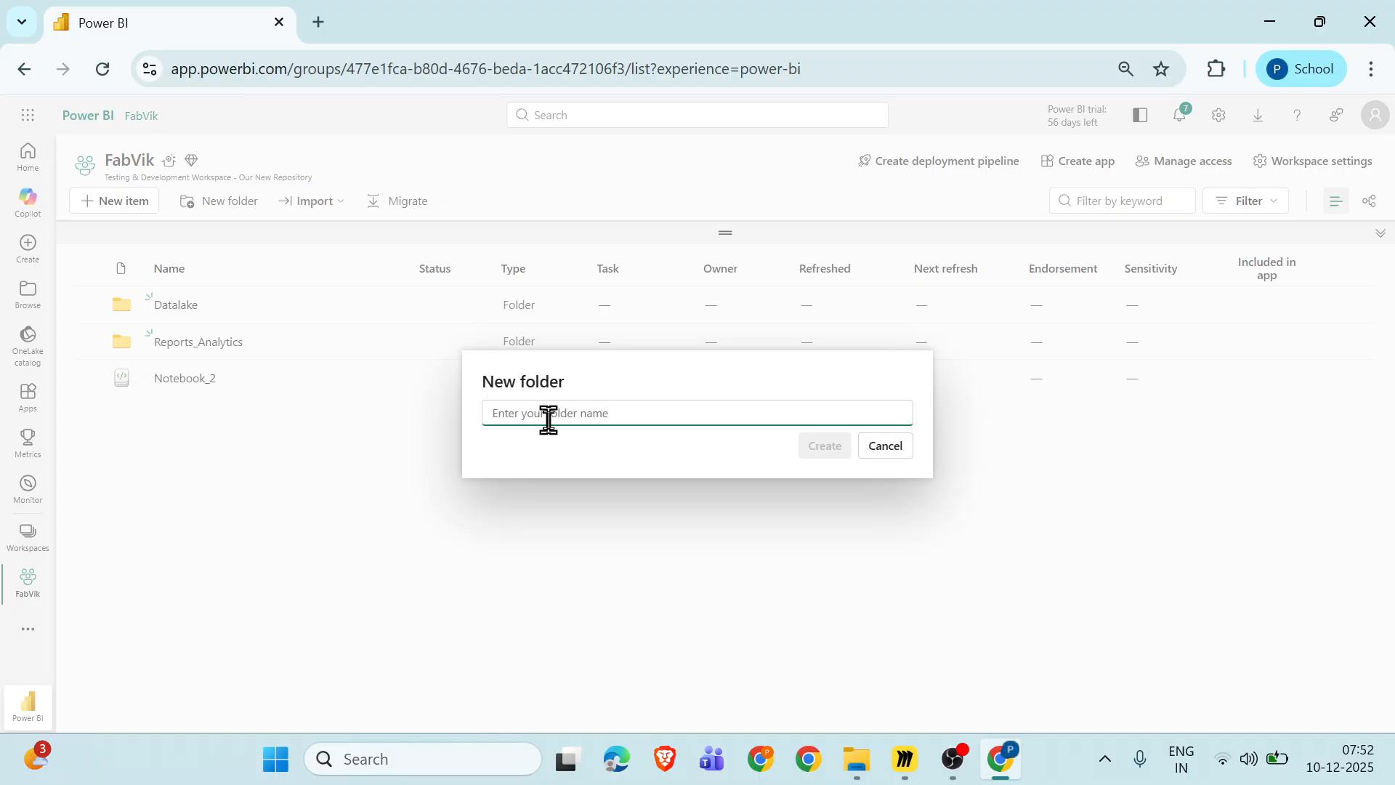
{"action": "type", "text": "Data_e"}
{"action": "key", "text": "BackSpace"}
{"action": "type", "text": "Engi"}
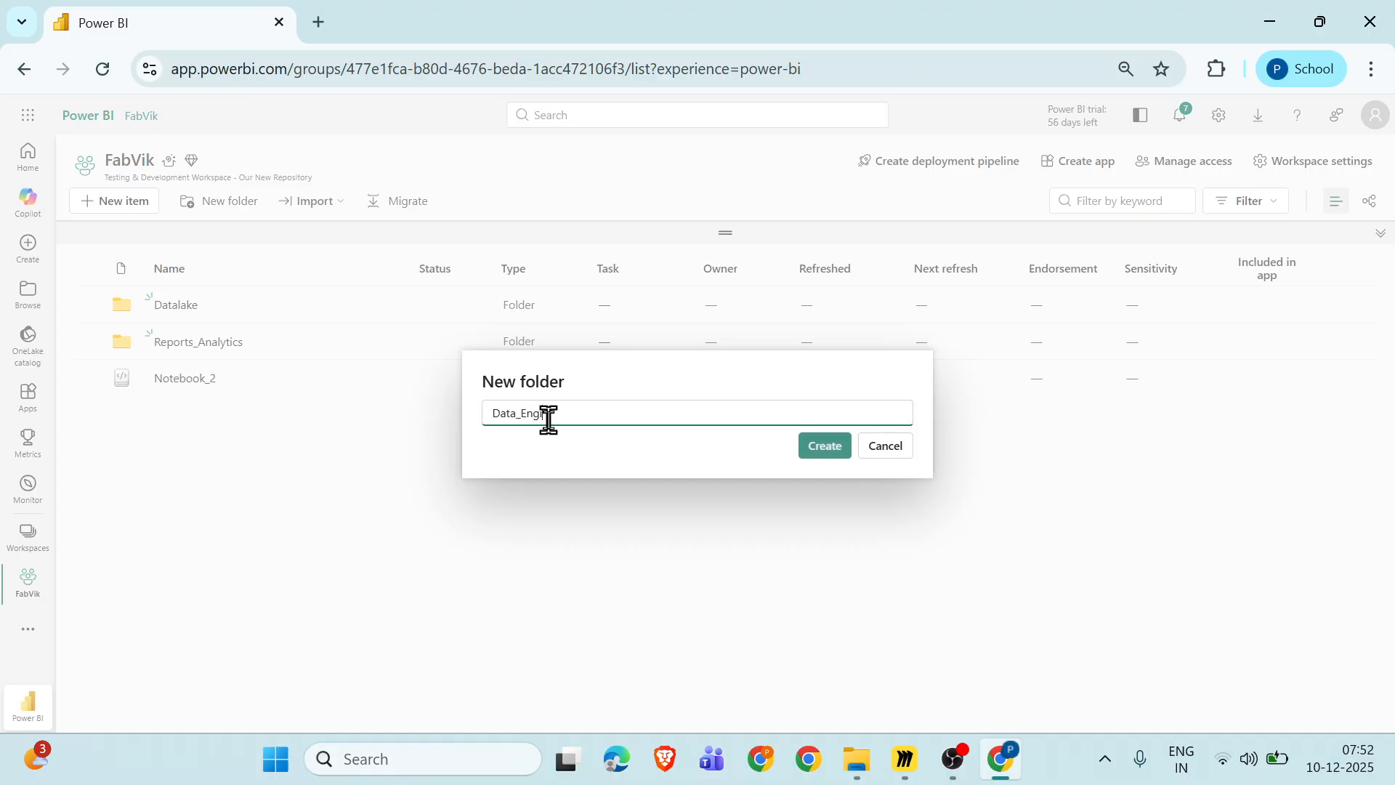
{"action": "type", "text": "neering"}
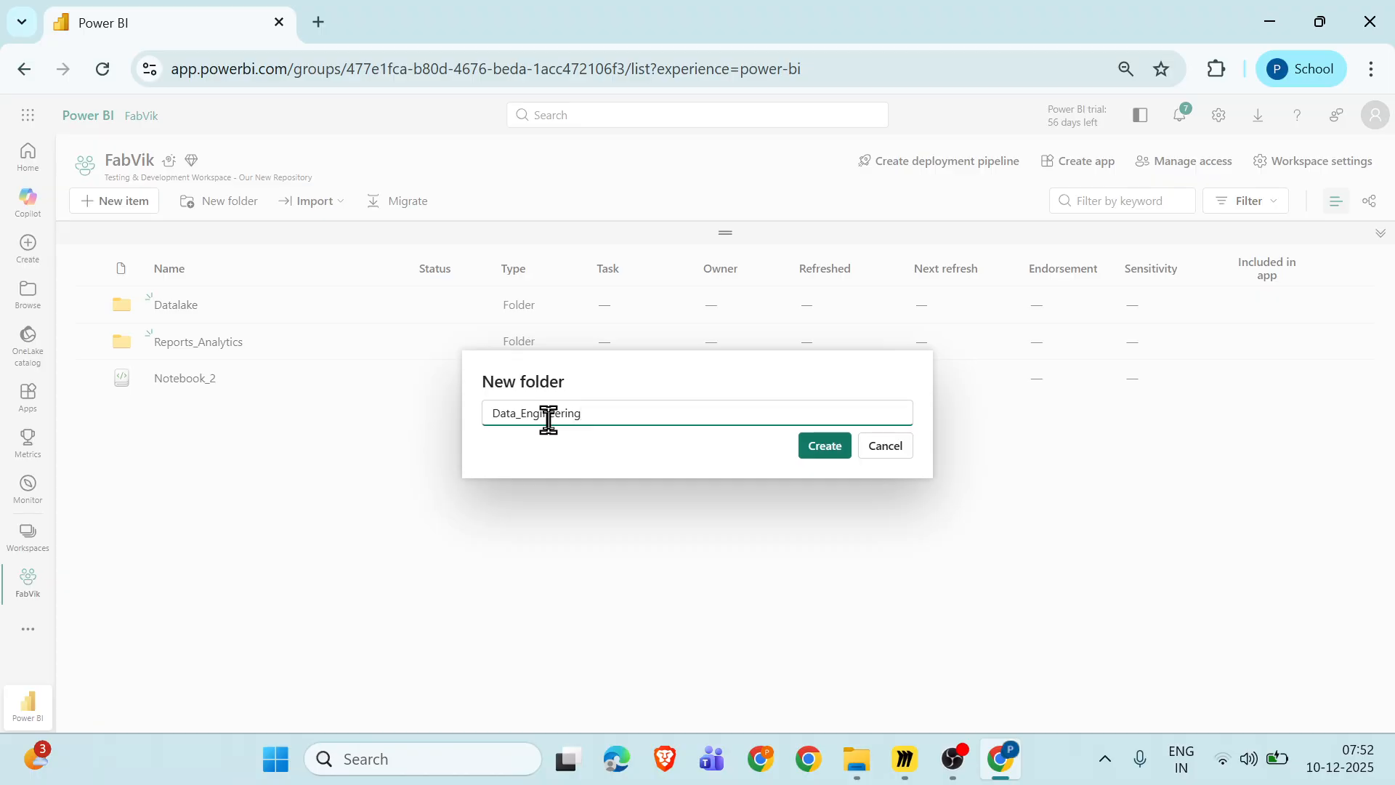
{"action": "left_click", "coordinate": [808, 452]}
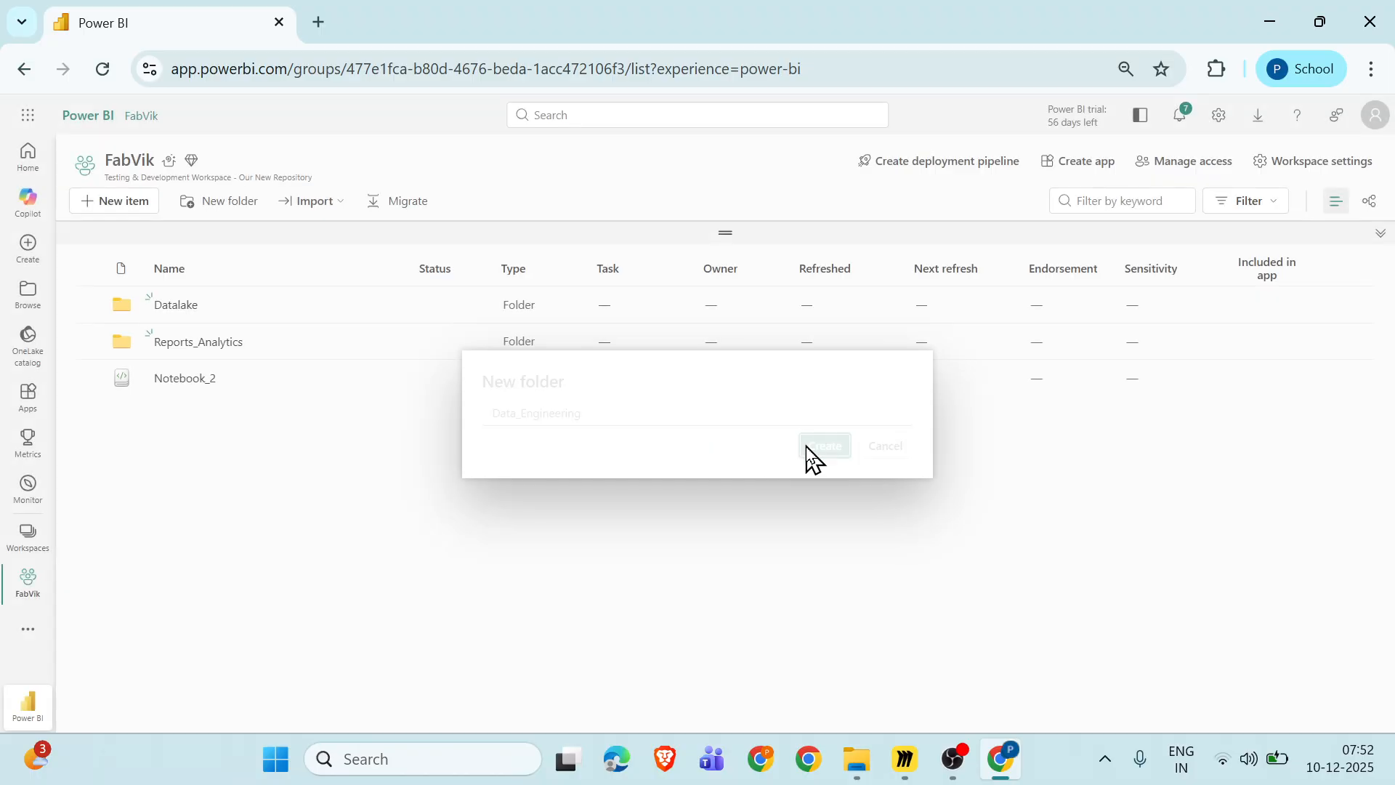
Create a folder named Data_Science in the FabVik workspace.
{"action": "left_click", "coordinate": [190, 206]}
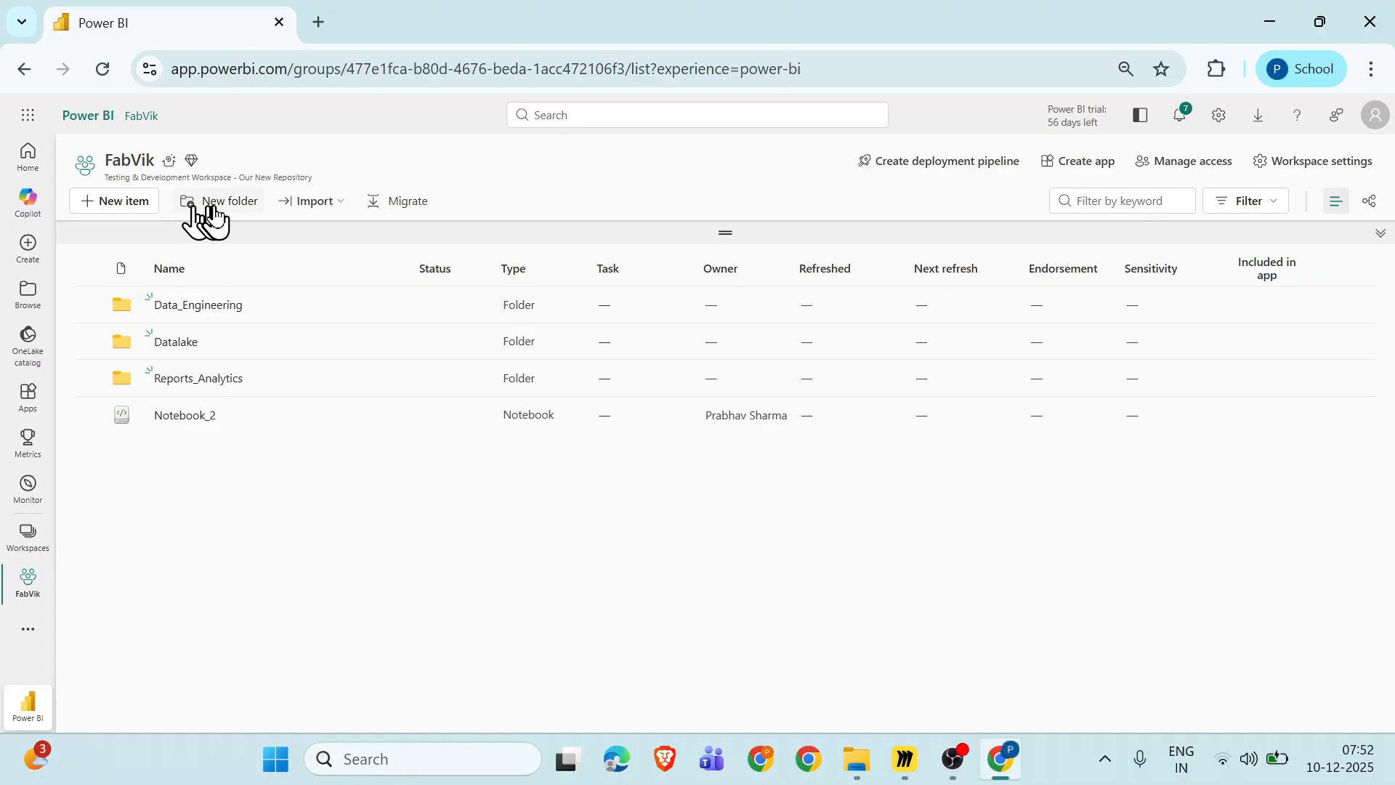
{"action": "type", "text": "Data_S"}
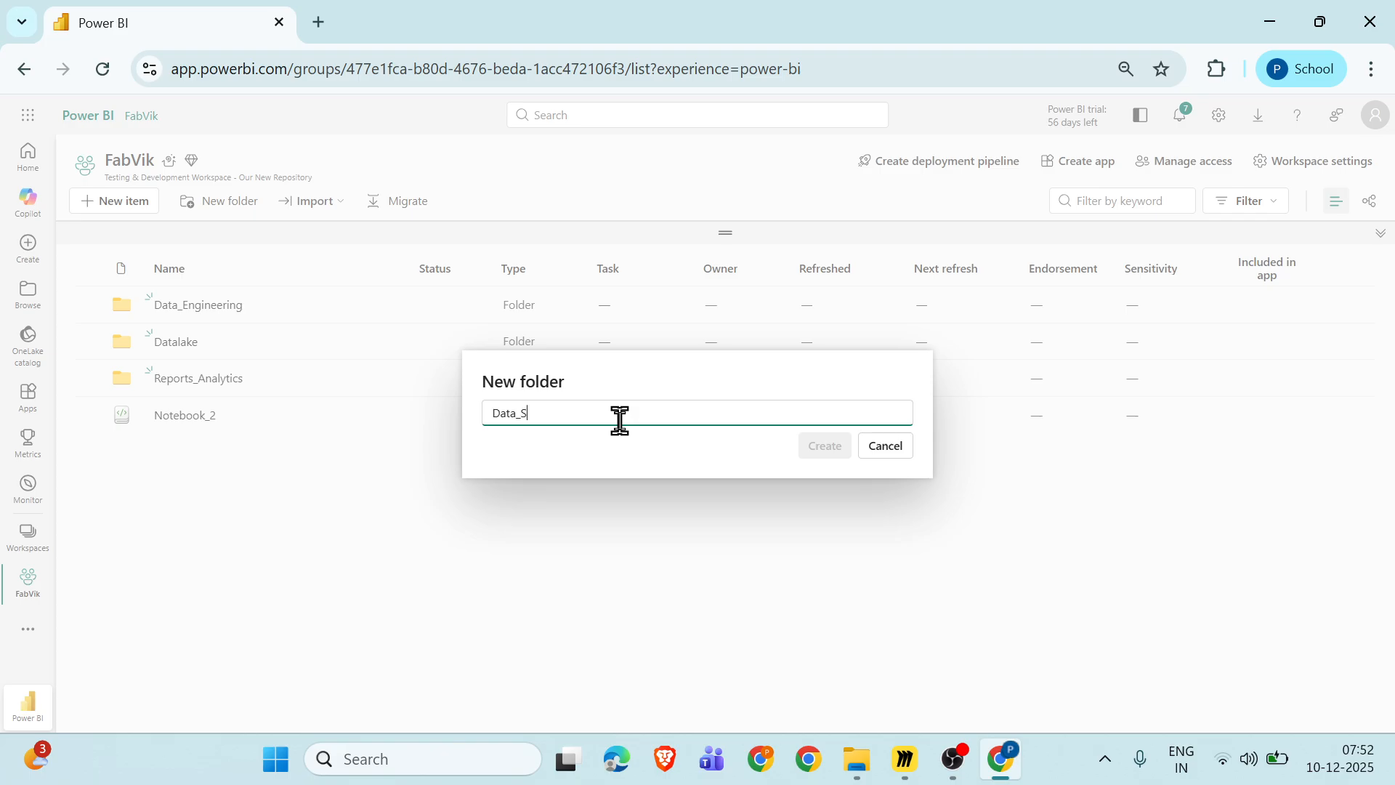
{"action": "type", "text": "cience"}
{"action": "left_click", "coordinate": [828, 447]}
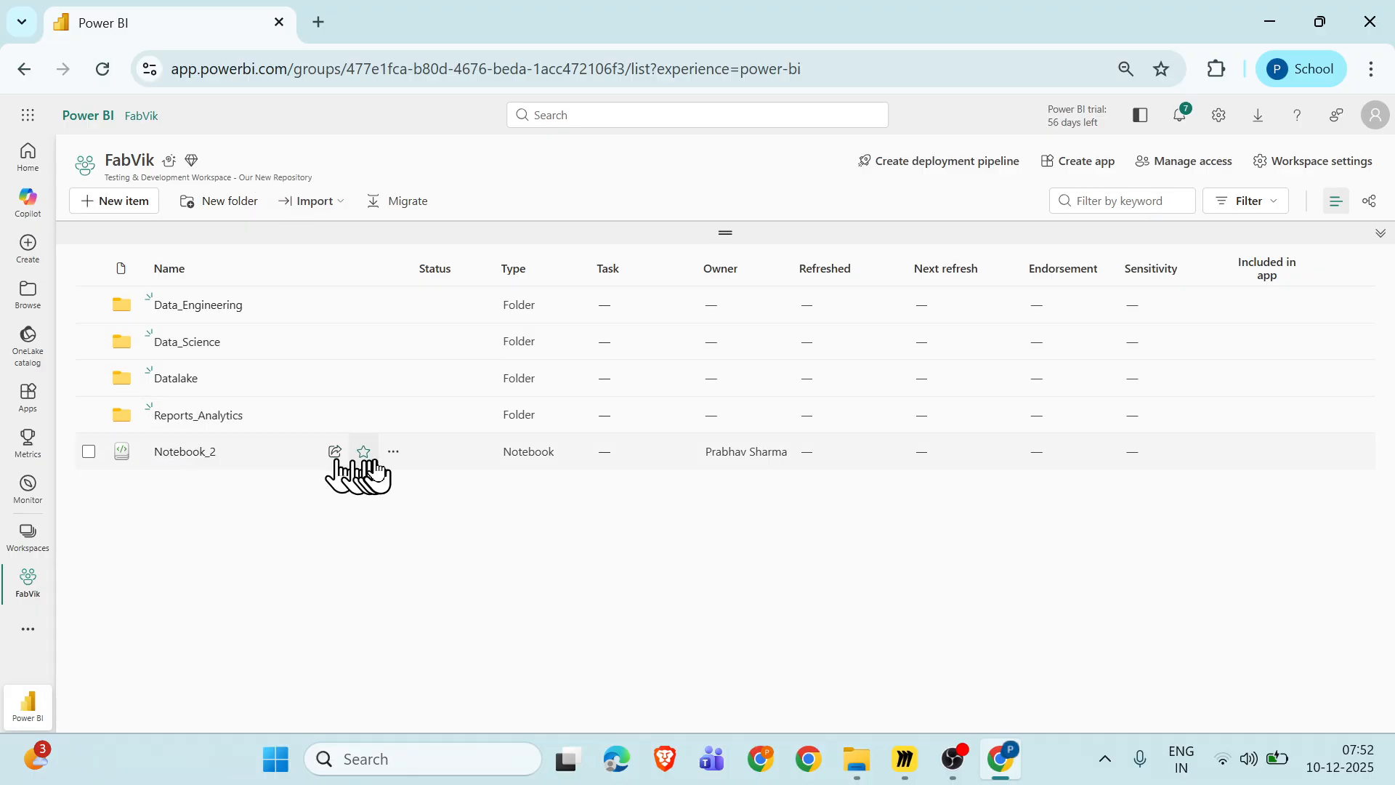
Look into the Data_Engineering folder, return to the workspace root, and start a new Lakehouse item inside the Datalake folder.
{"action": "left_click", "coordinate": [191, 307]}
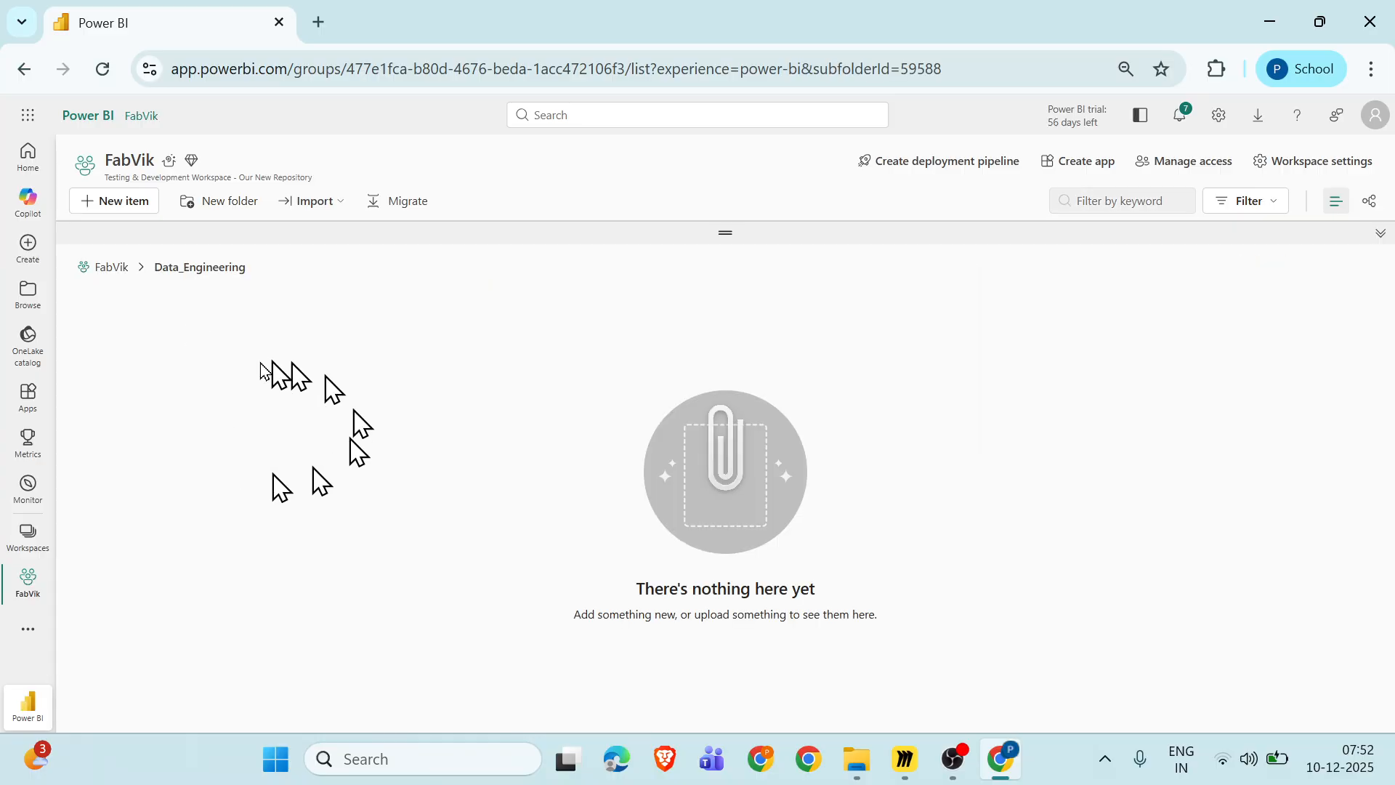
{"action": "left_click", "coordinate": [109, 269]}
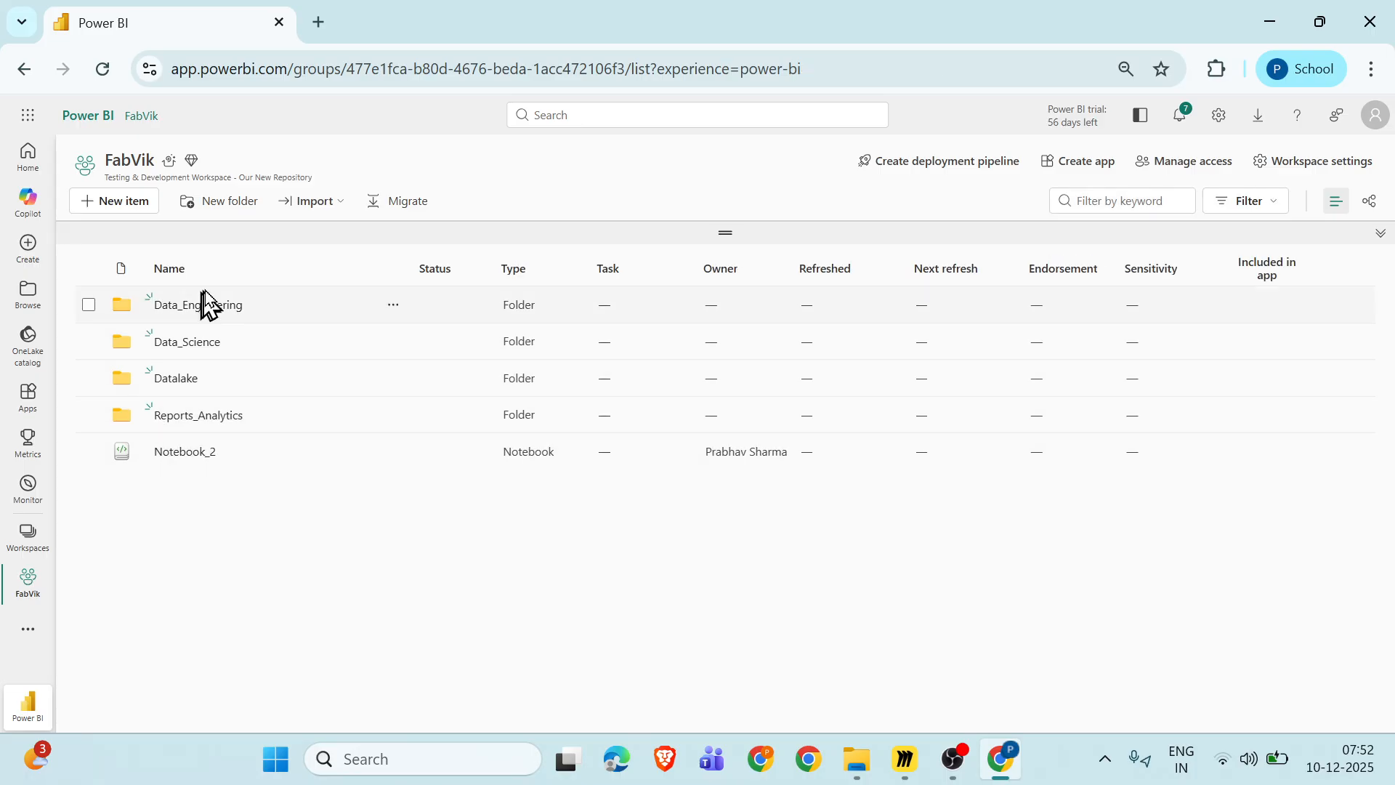
{"action": "left_click", "coordinate": [191, 379]}
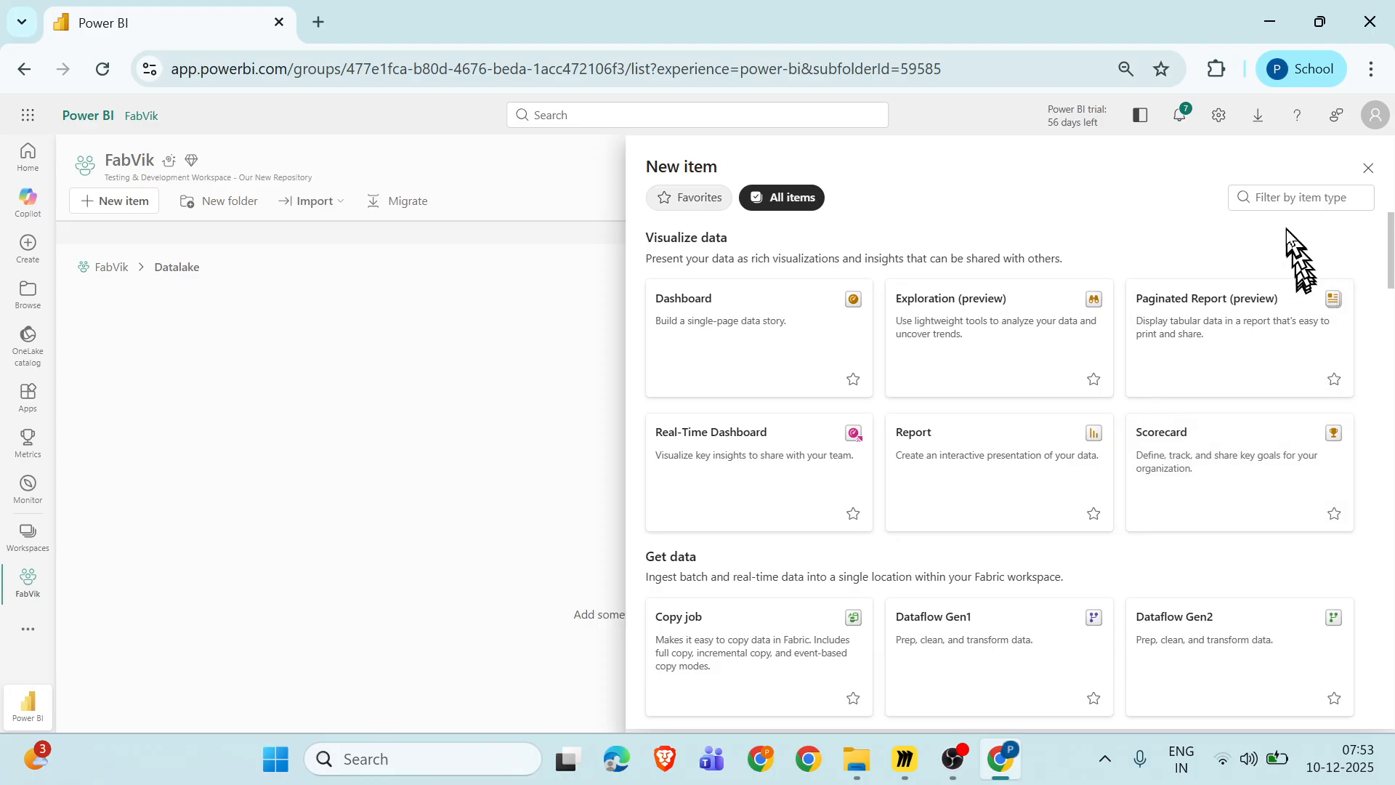
{"action": "left_click", "coordinate": [1278, 202]}
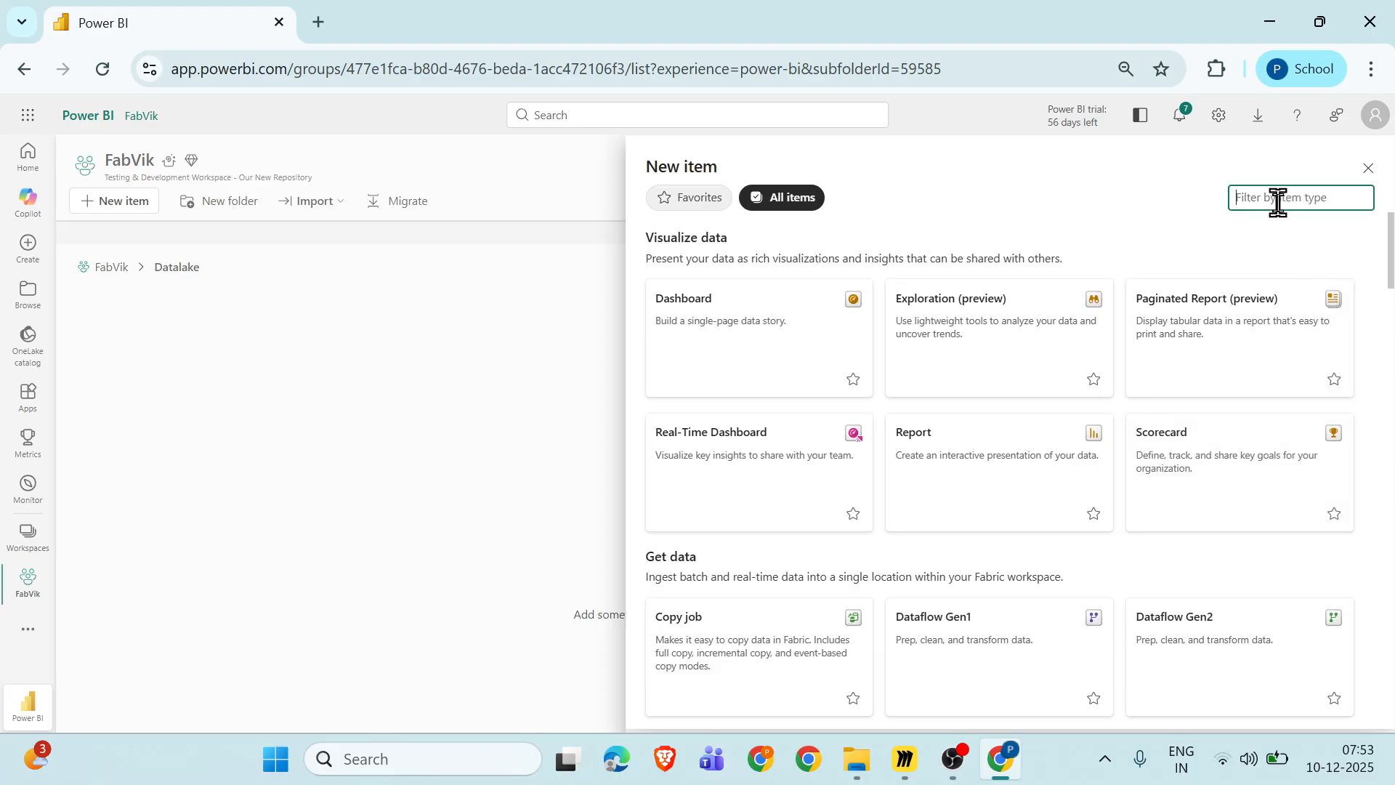
{"action": "type", "text": "lak"}
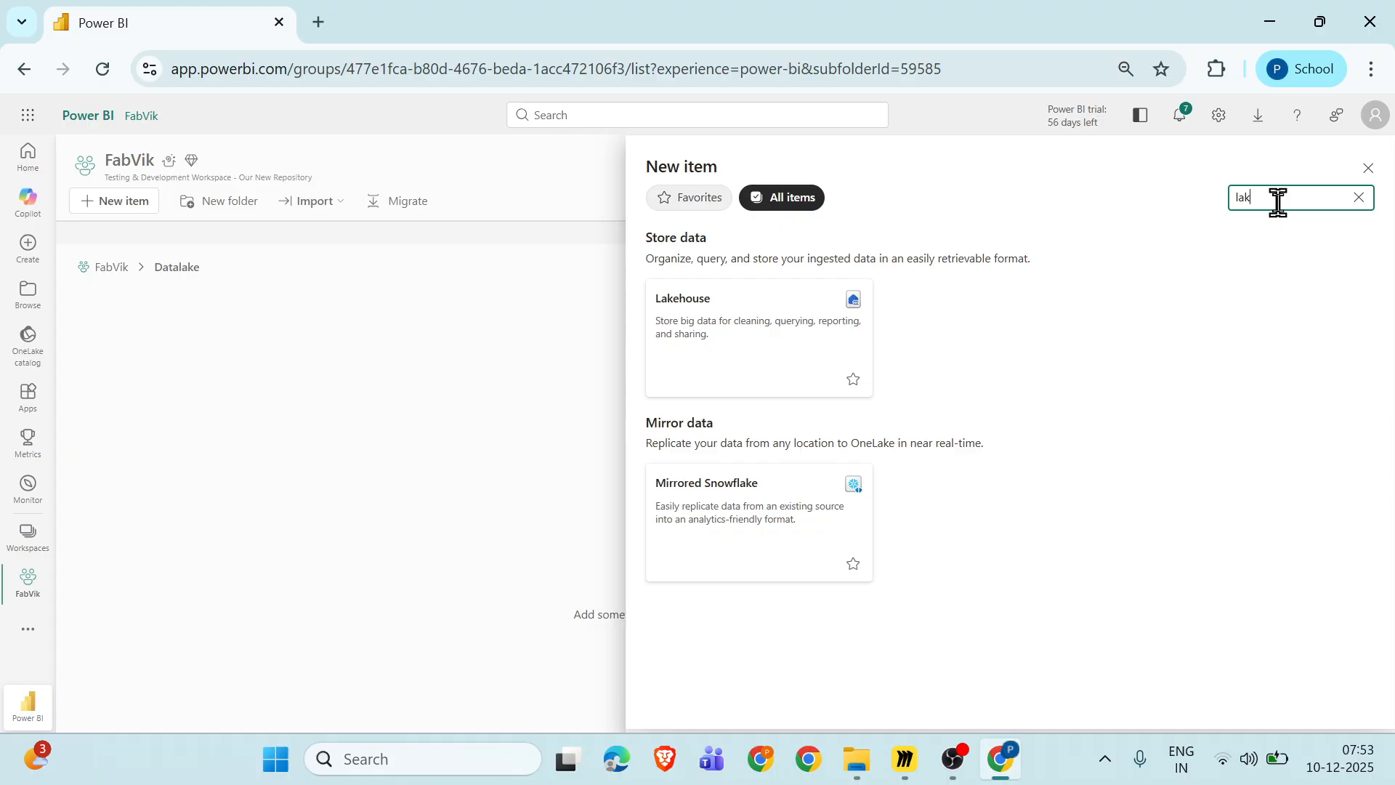
{"action": "left_click", "coordinate": [753, 330]}
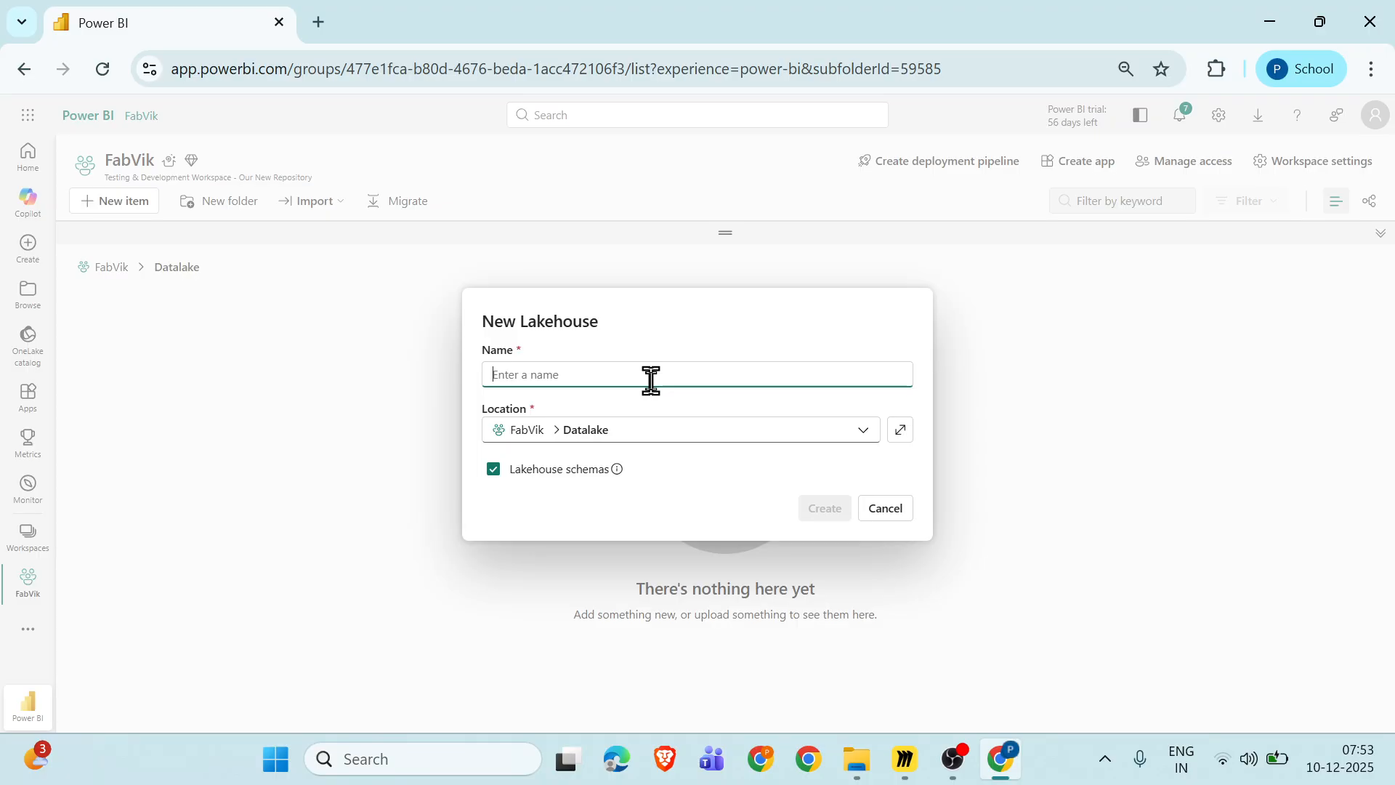
Name the new lakehouse LK_Bronze and create it in the Datalake folder with Lakehouse schemas enabled.
{"action": "type", "text": "L"}
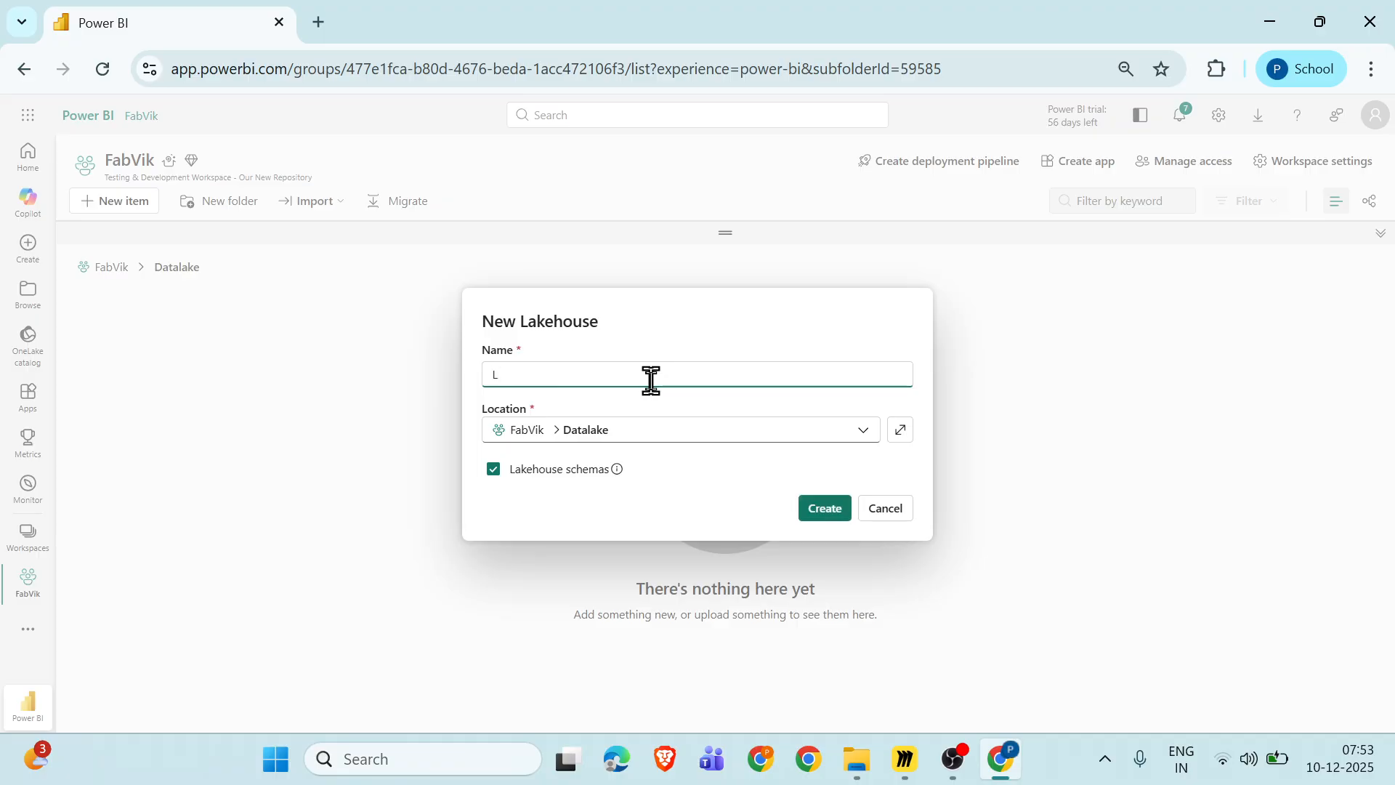
{"action": "type", "text": "K"}
{"action": "key", "text": "BackSpace"}
{"action": "type", "text": "Bronze"}
{"action": "mouse_move", "coordinate": [618, 470]}
{"action": "scroll", "coordinate": [623, 476], "scroll_direction": "up", "scroll_amount": 5}
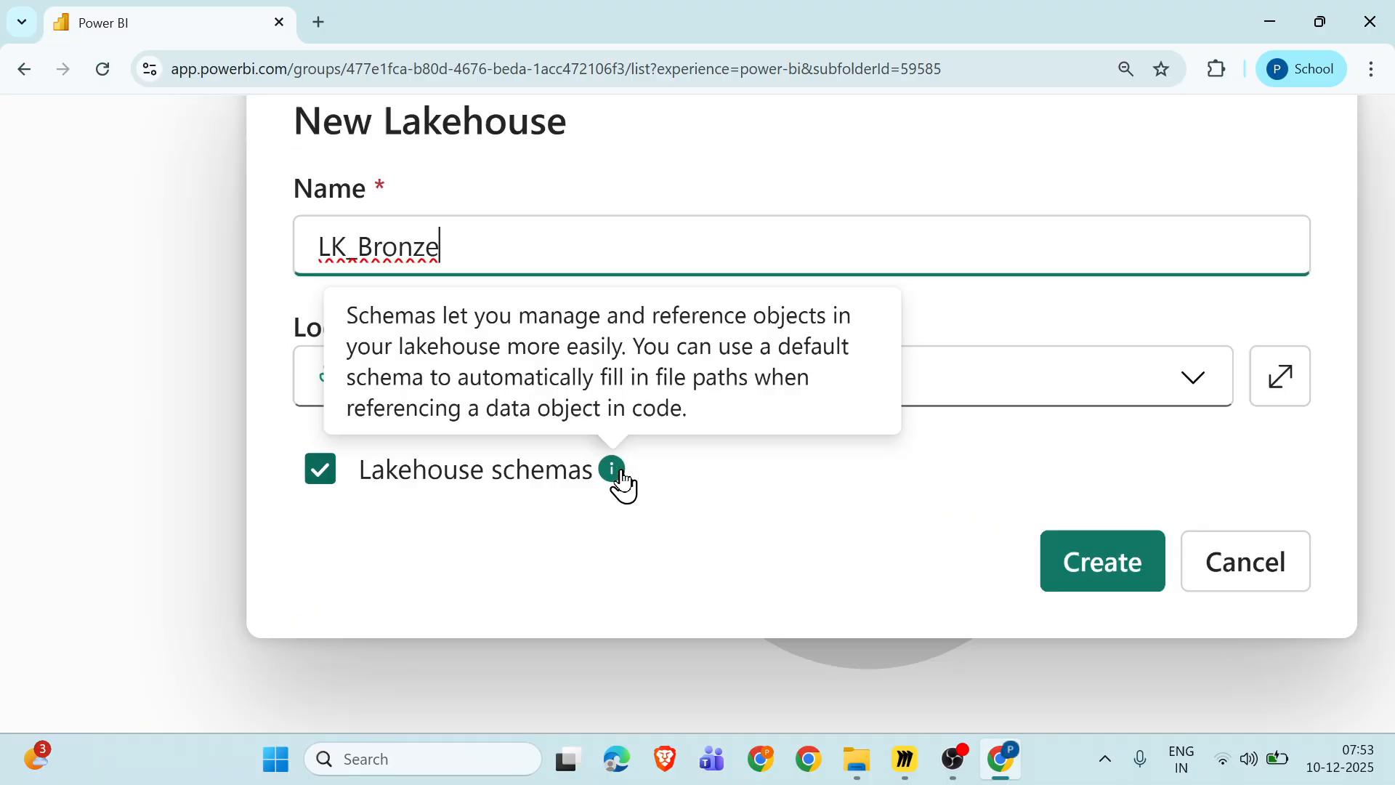
{"action": "scroll", "coordinate": [622, 476], "scroll_direction": "up", "scroll_amount": 1}
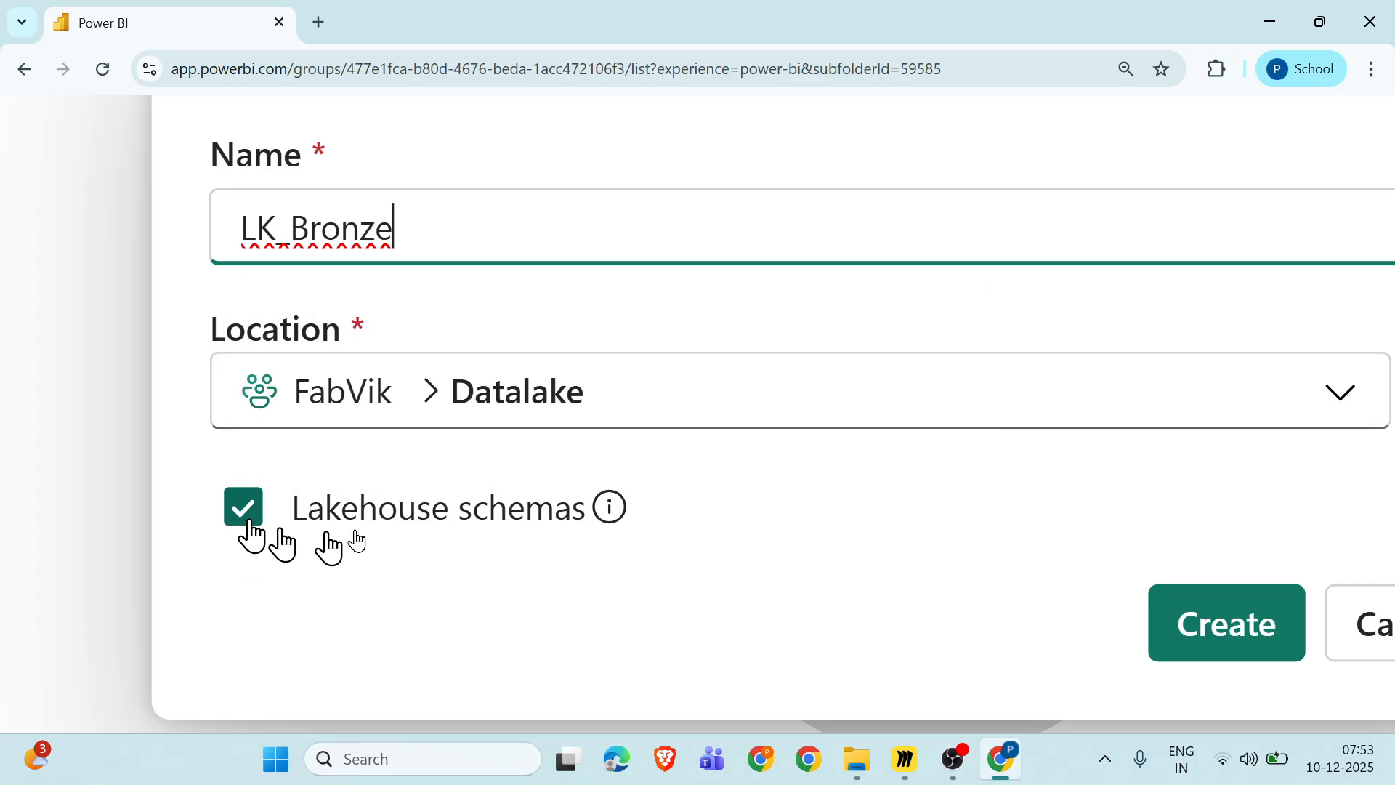
{"action": "mouse_move", "coordinate": [609, 508]}
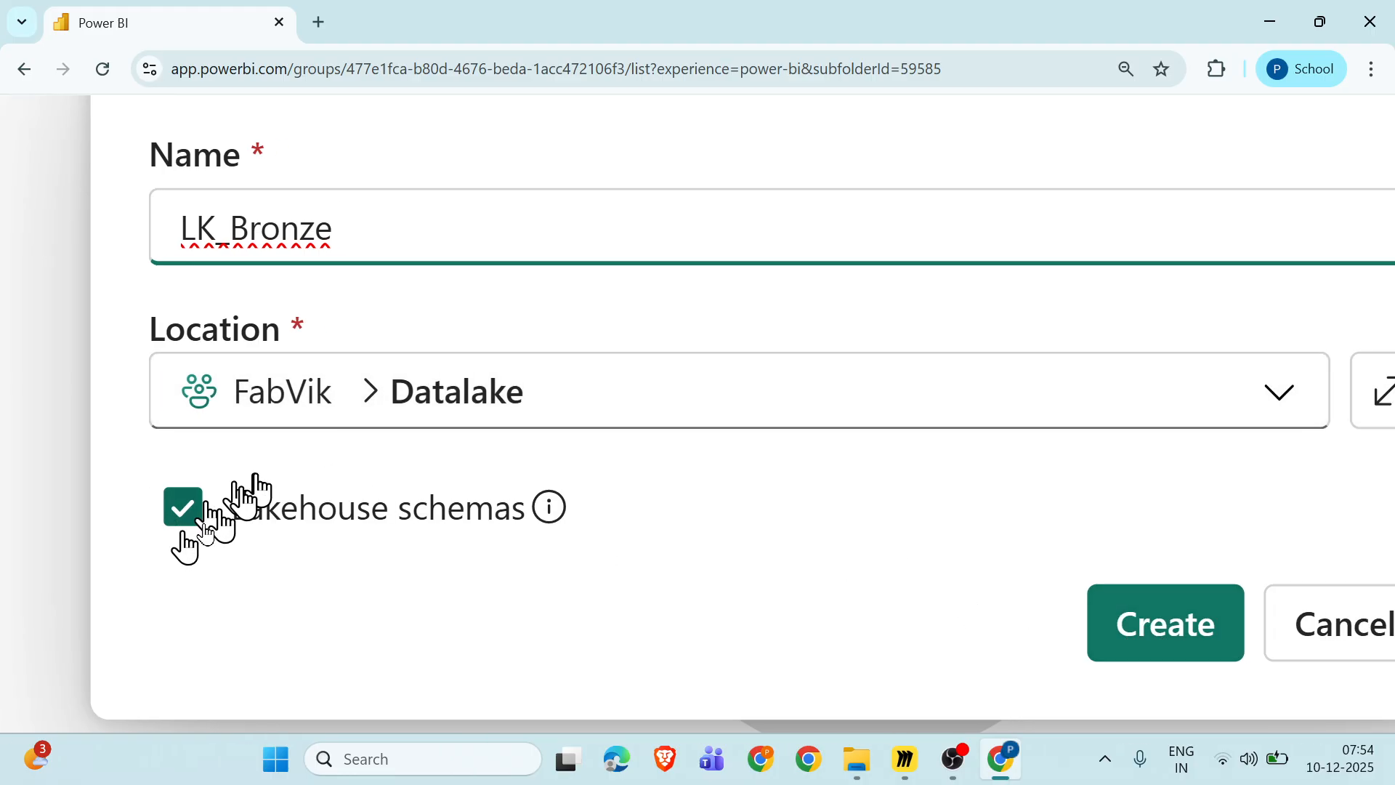
{"action": "left_click", "coordinate": [1158, 630]}
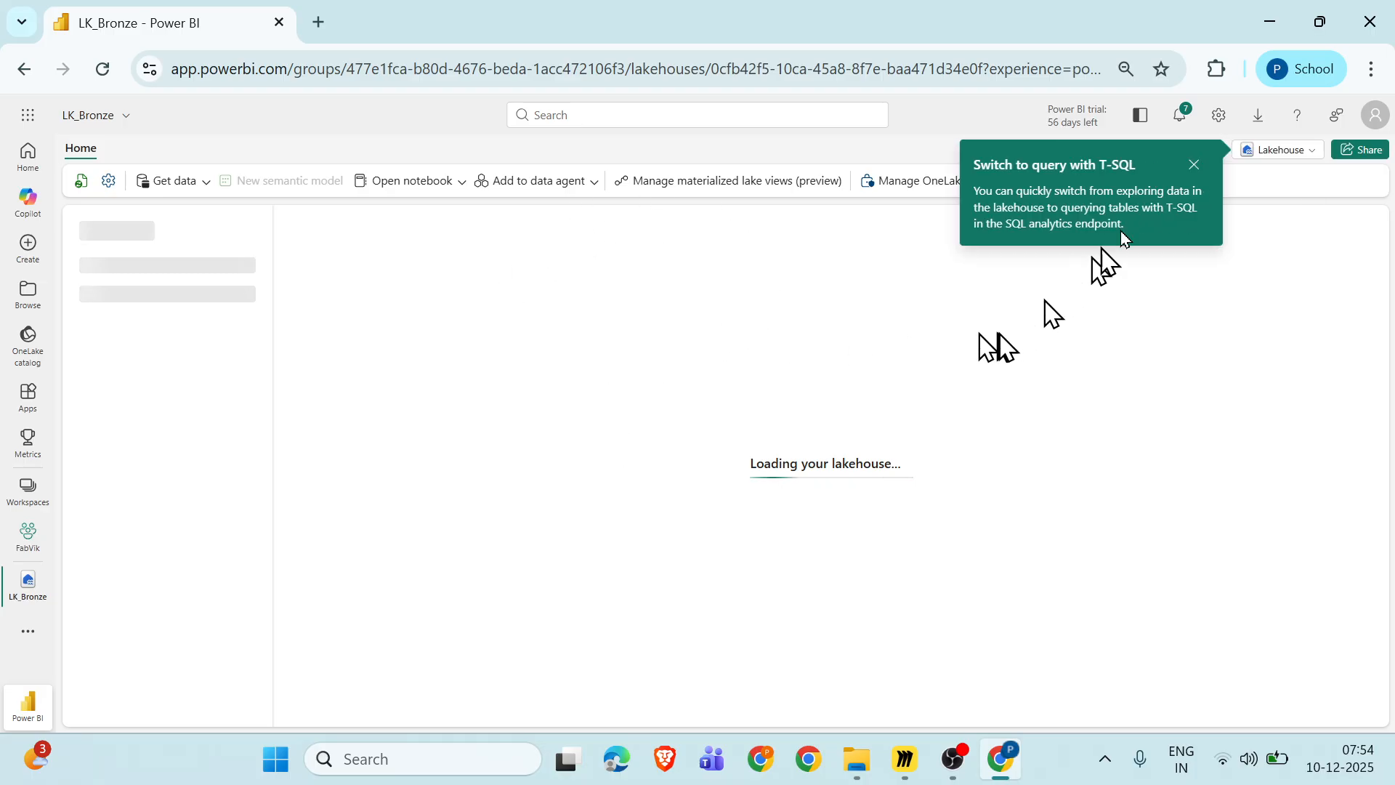
{"action": "scroll", "coordinate": [1044, 177], "scroll_direction": "up", "scroll_amount": 5}
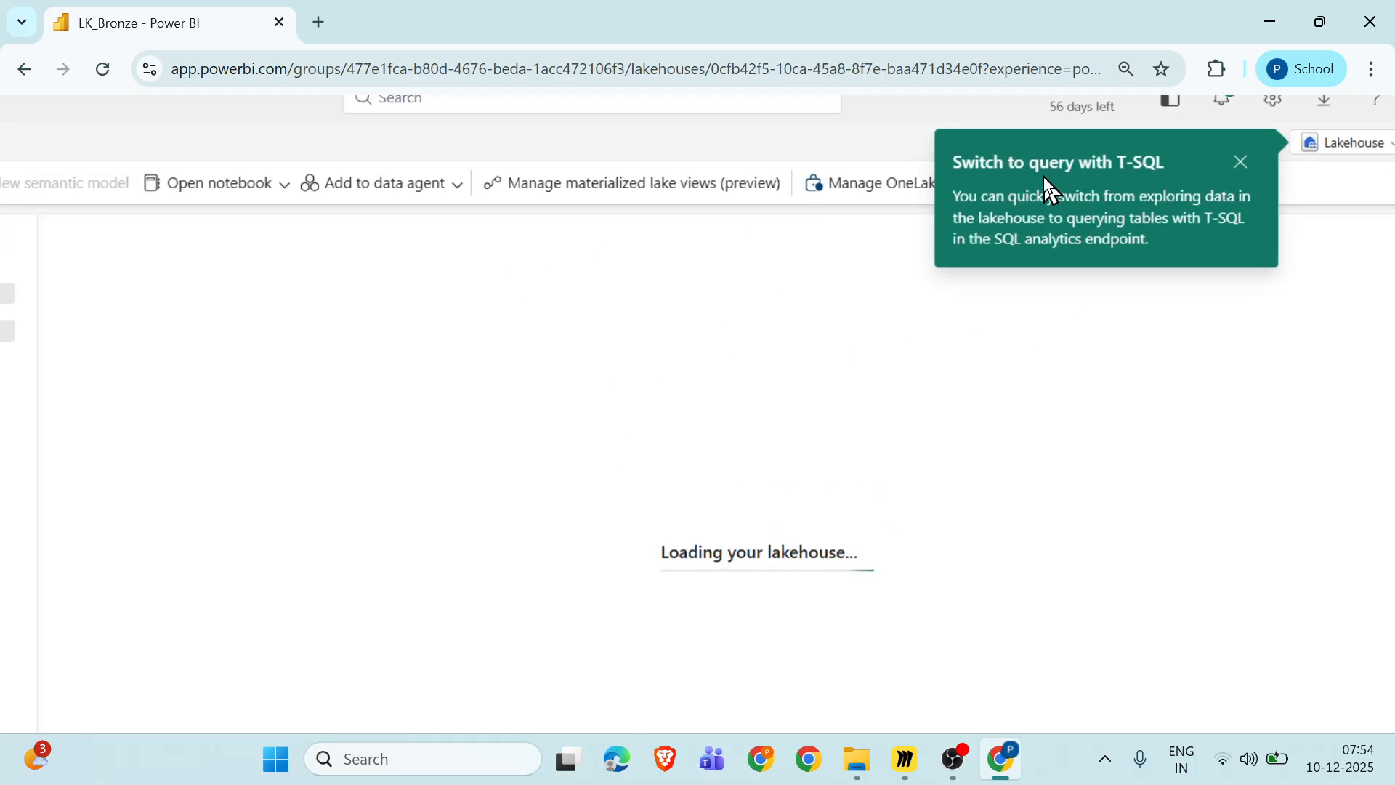
Look at the view modes available for the LK_Bronze lakehouse and dismiss the SQL analytics endpoint notification.
{"action": "scroll", "coordinate": [1044, 177], "scroll_direction": "right", "scroll_amount": 2}
{"action": "scroll", "coordinate": [1043, 177], "scroll_direction": "up", "scroll_amount": 1}
{"action": "scroll", "coordinate": [1138, 207], "scroll_direction": "right", "scroll_amount": 2}
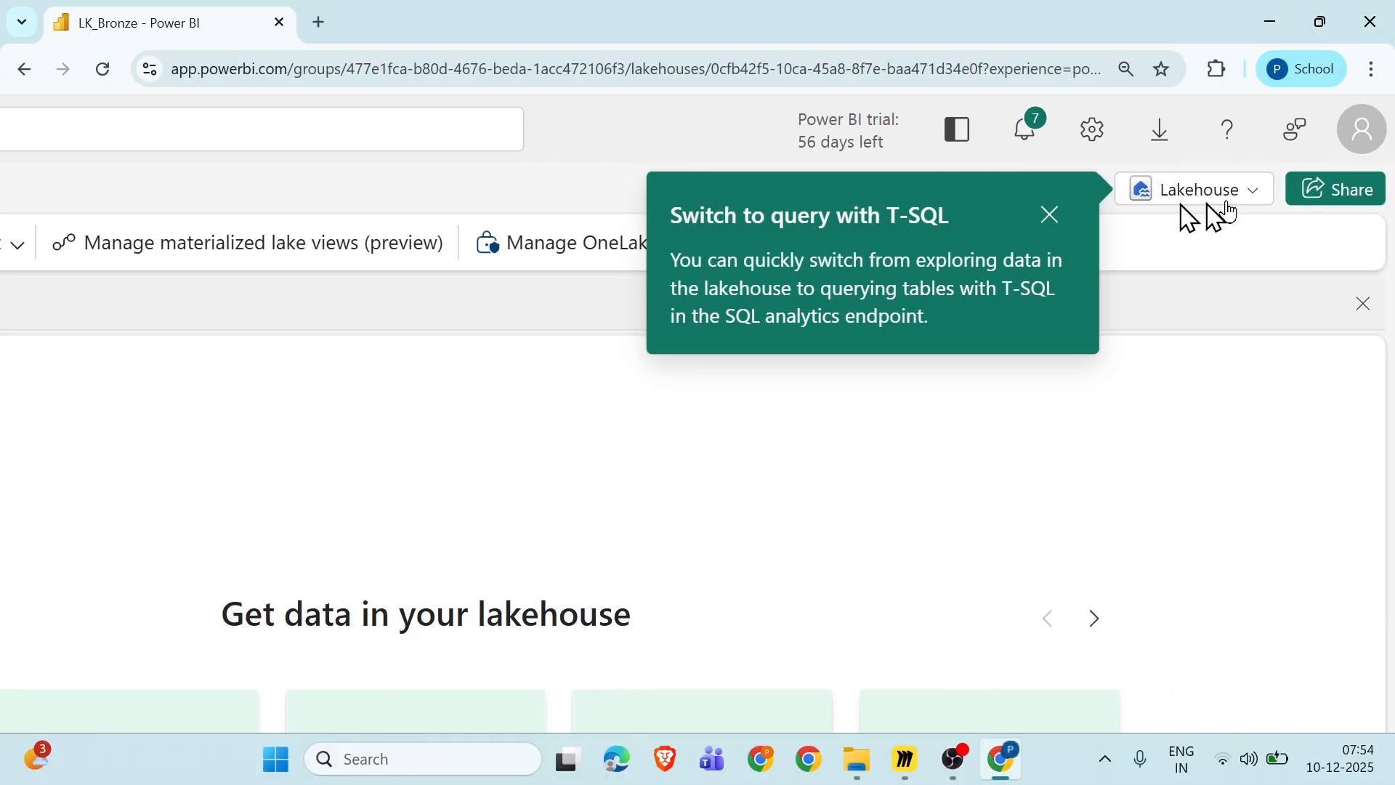
{"action": "left_click", "coordinate": [1240, 205]}
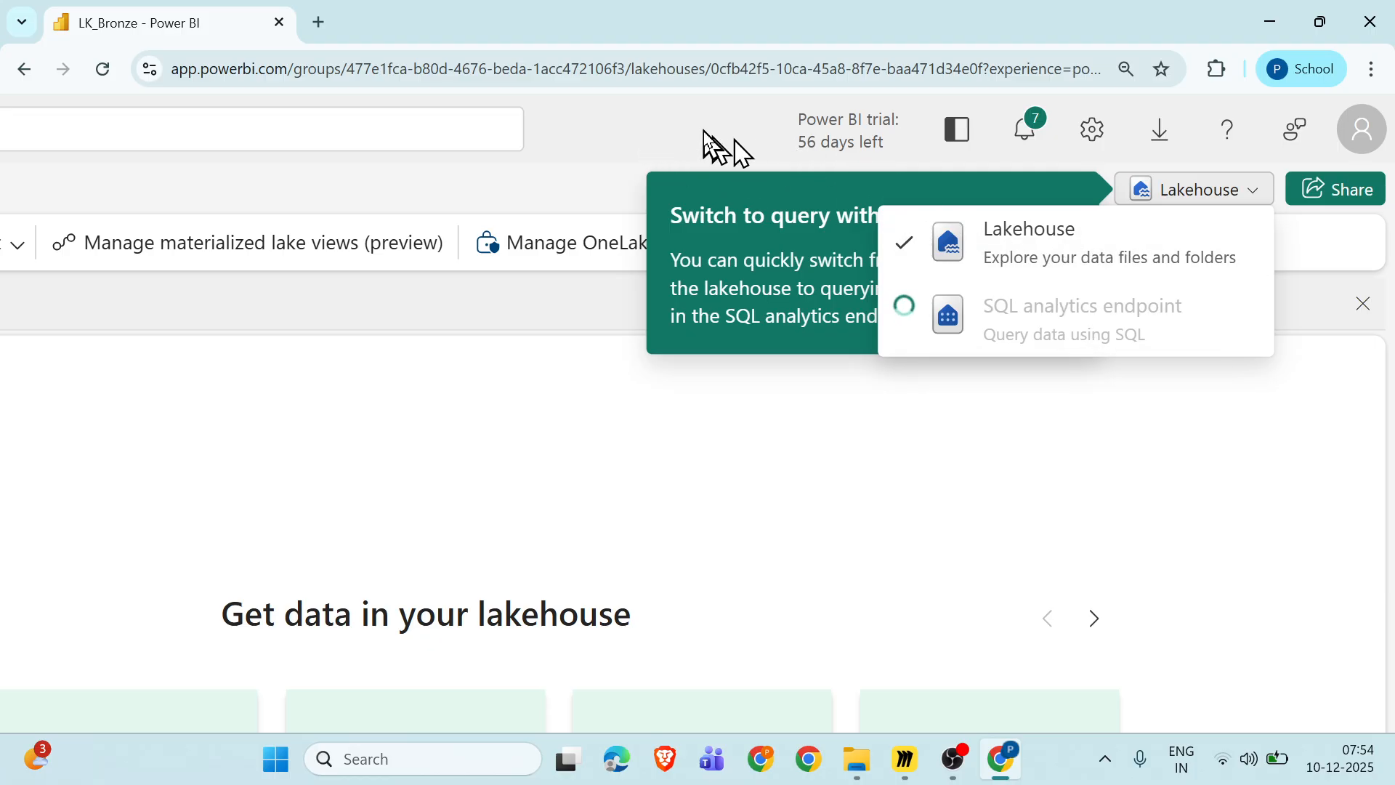
{"action": "key", "text": "ctrl+minus"}
{"action": "key", "text": "ctrl+minus"}
{"action": "key", "text": "ctrl+minus"}
{"action": "key", "text": "ctrl+minus"}
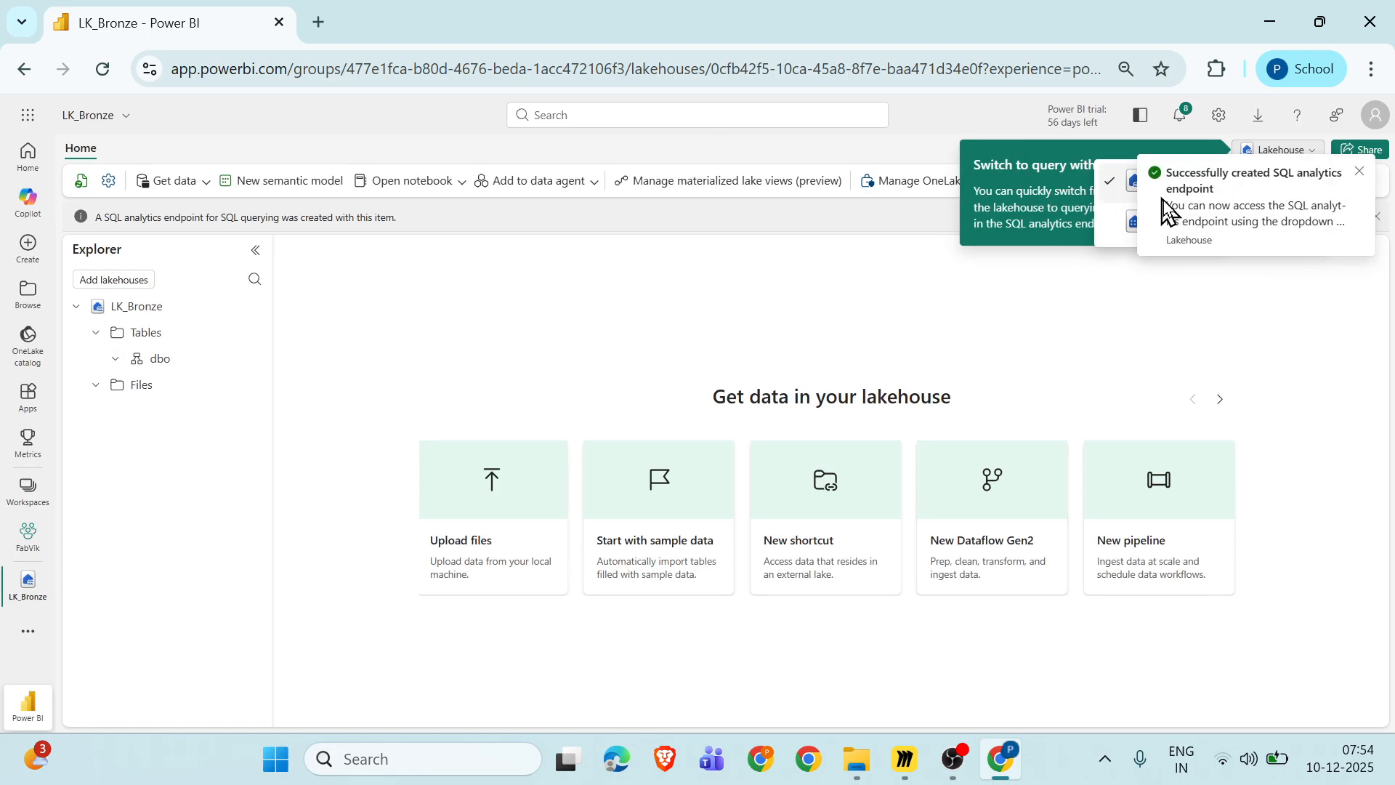
{"action": "left_click", "coordinate": [1360, 173]}
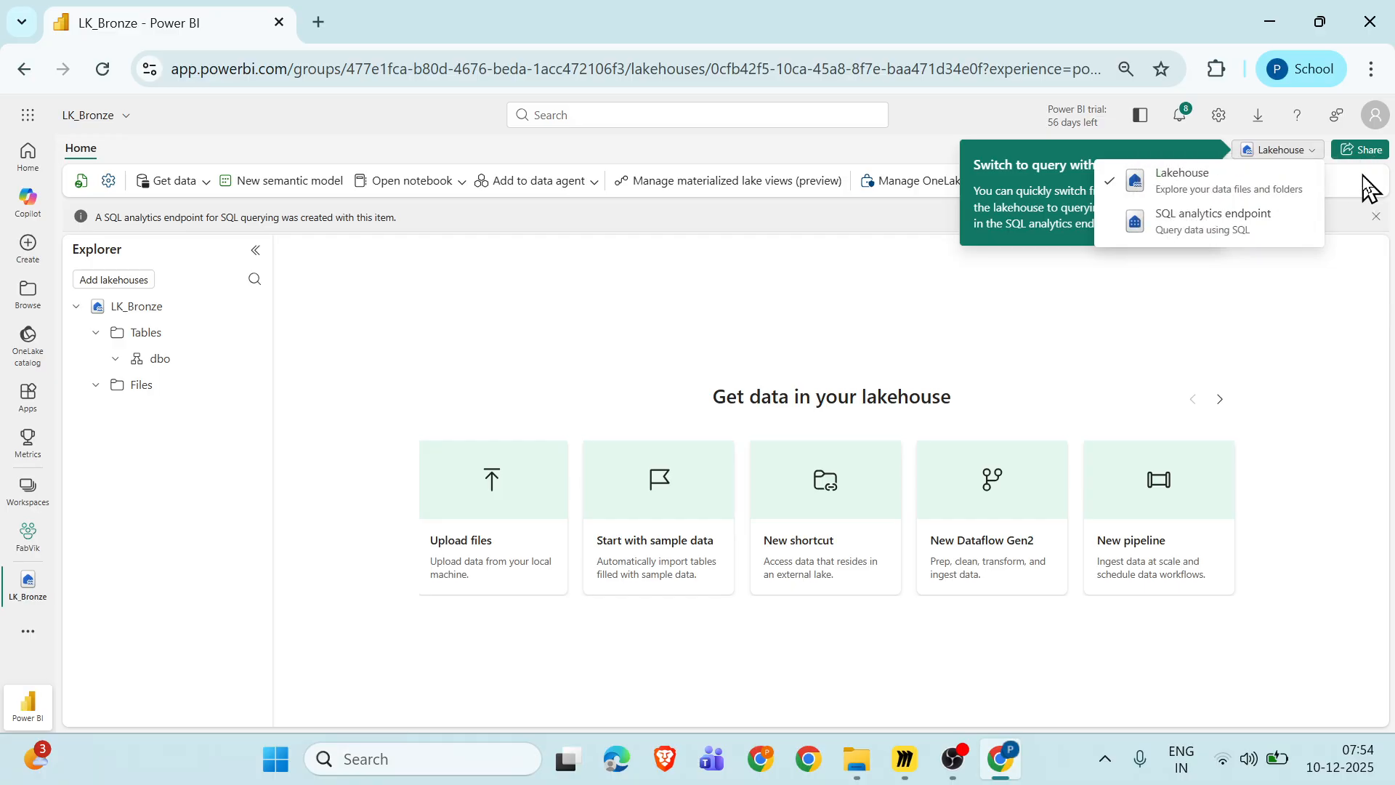
Return to the Datalake folder of the FabVik workspace and widen the Type column.
{"action": "left_click", "coordinate": [29, 538]}
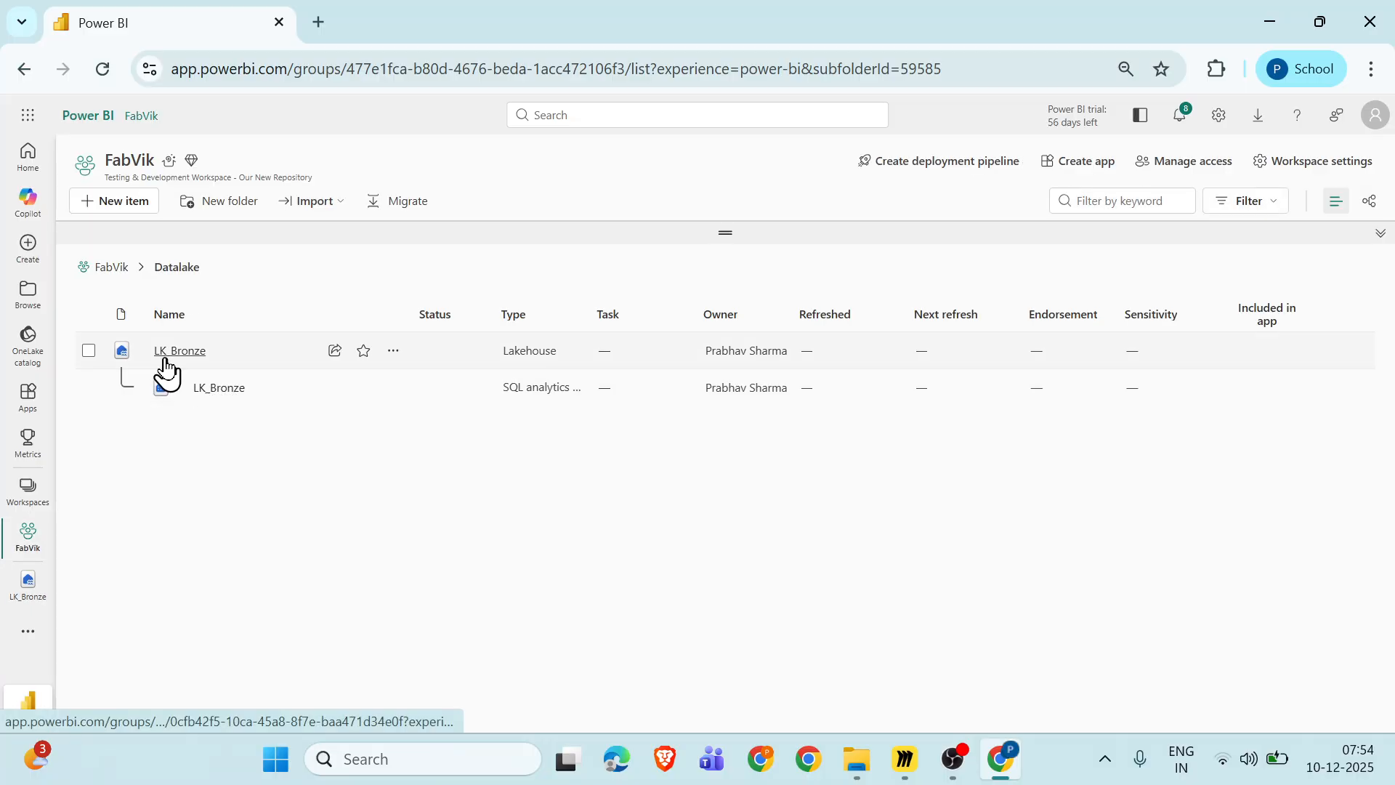
{"action": "left_click", "coordinate": [166, 359]}
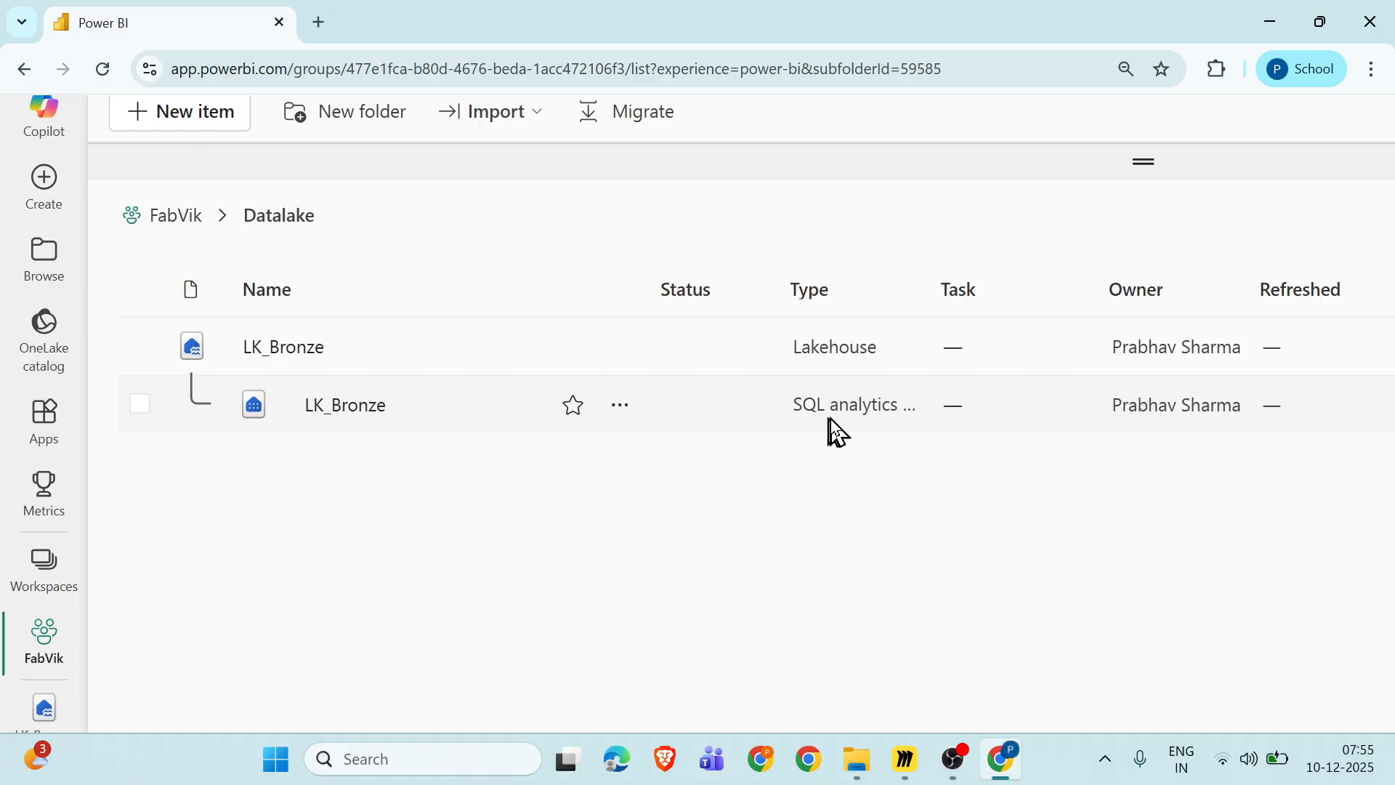
{"action": "left_click_drag", "start_coordinate": [923, 295], "coordinate": [1045, 304]}
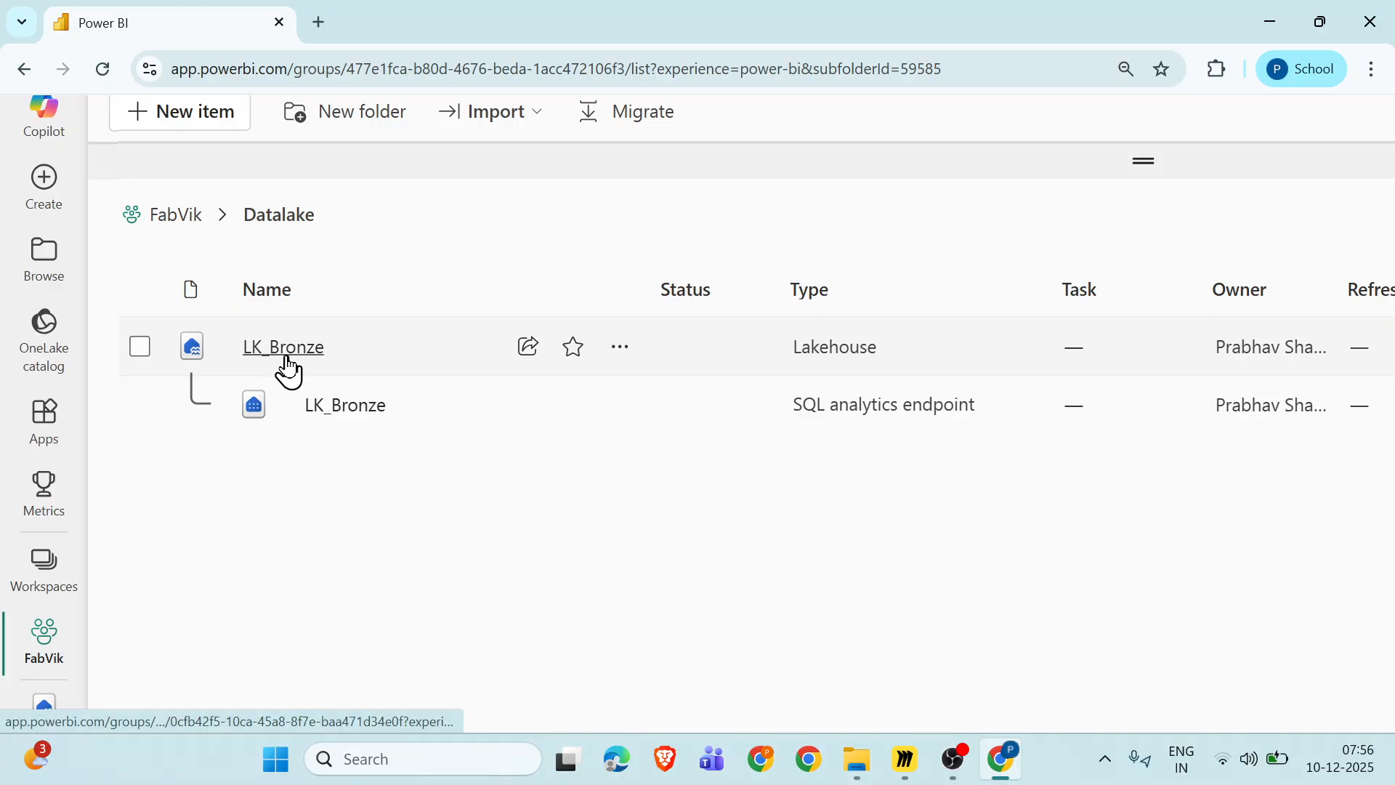
Examine the item types of the LK_Bronze lakehouse and its nested LK_Bronze entry in the Datalake folder.
{"action": "double_click", "coordinate": [820, 343]}
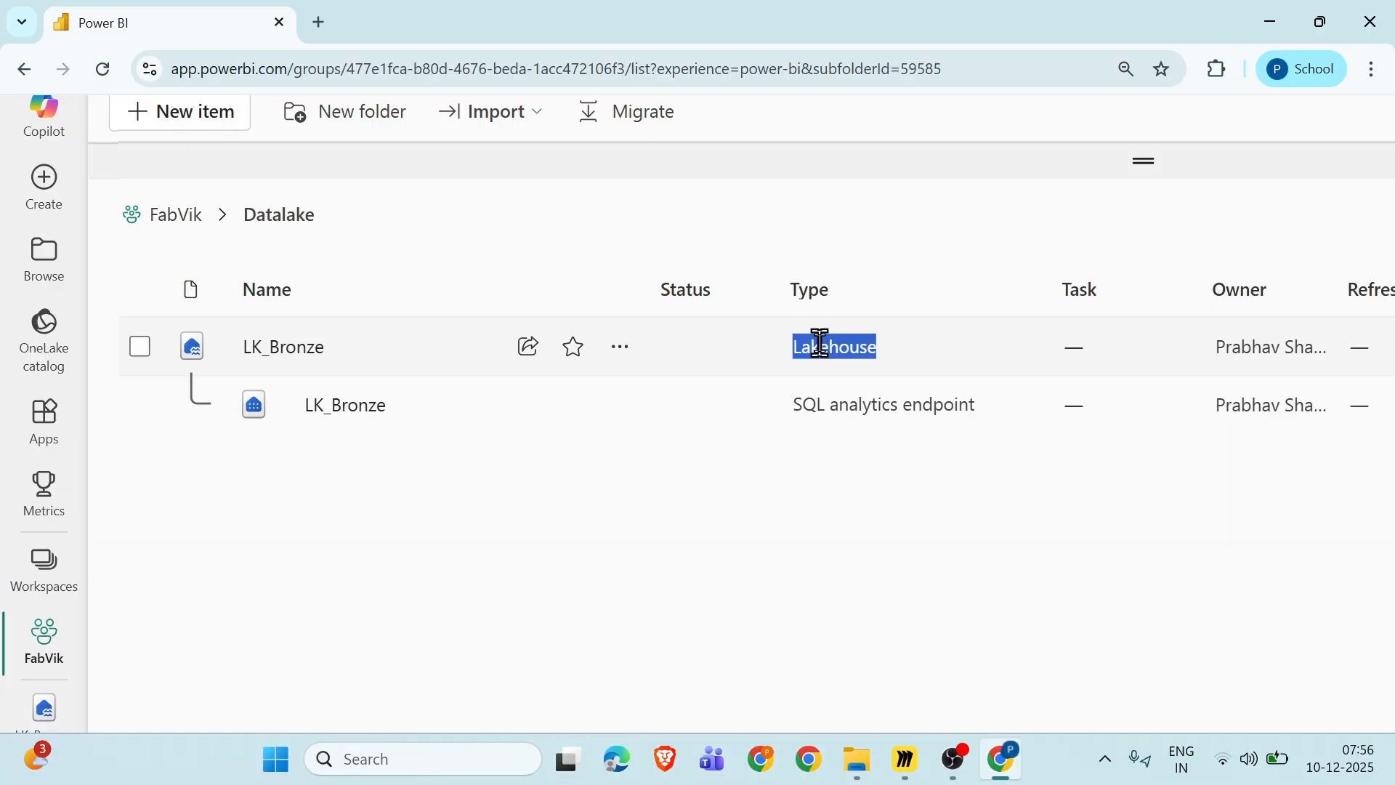
{"action": "left_click", "coordinate": [979, 211]}
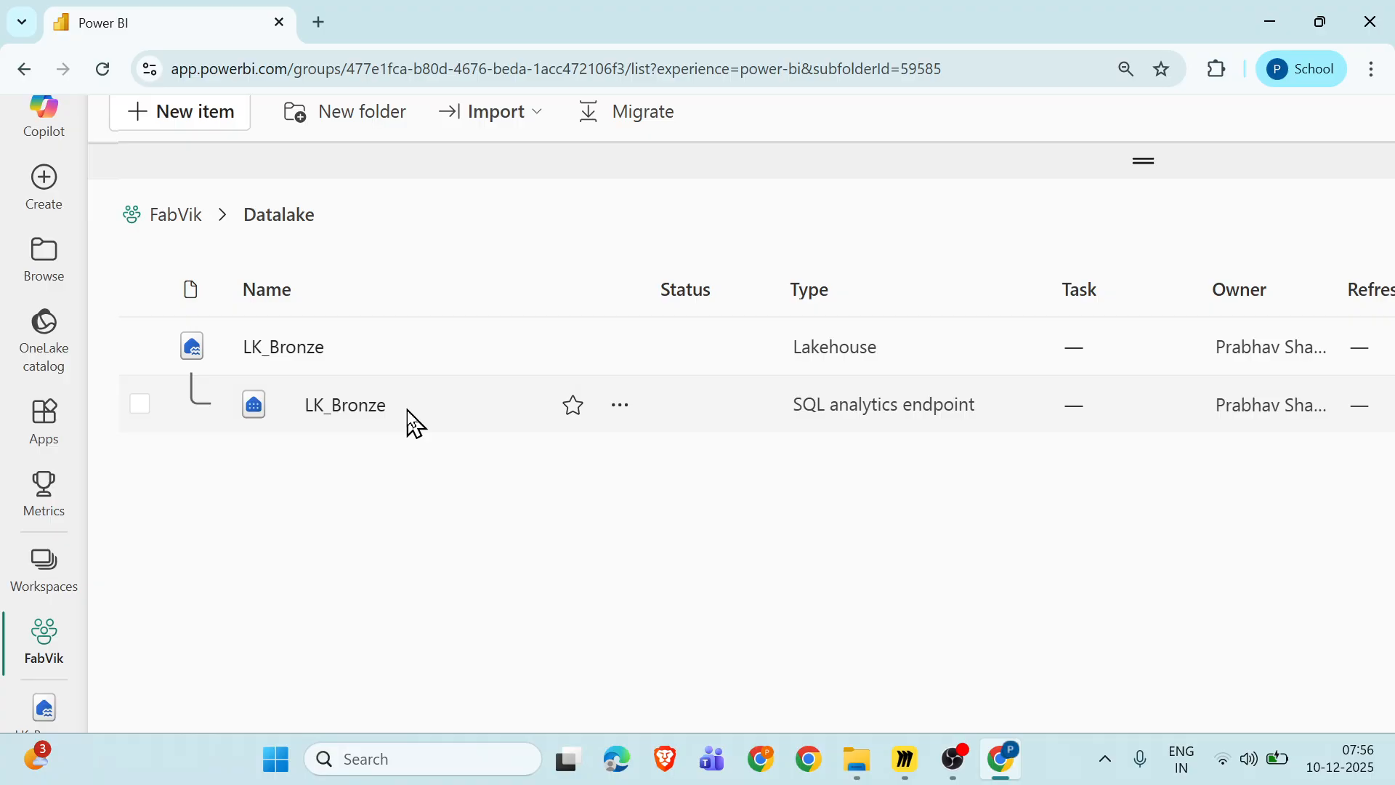
{"action": "triple_click", "coordinate": [881, 408]}
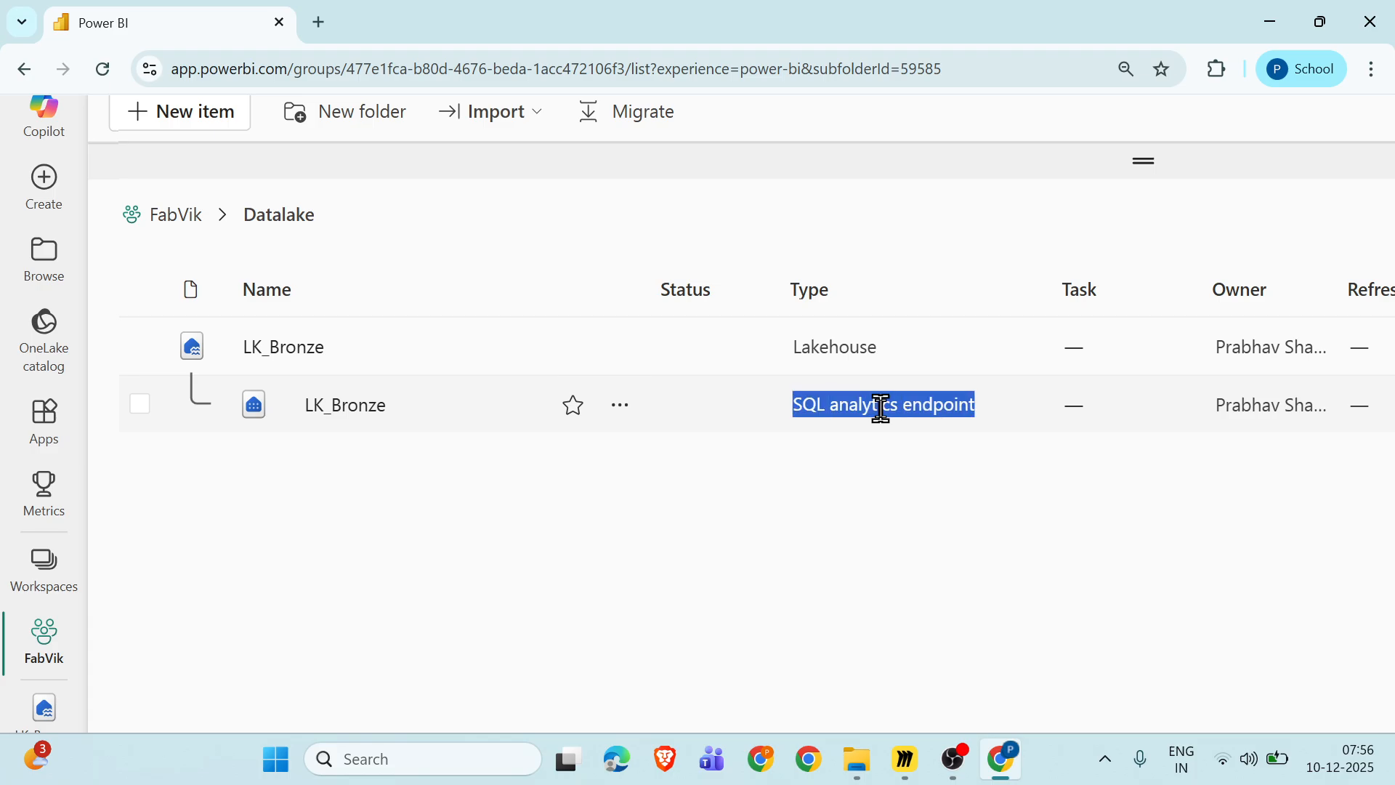
{"action": "left_click", "coordinate": [866, 506]}
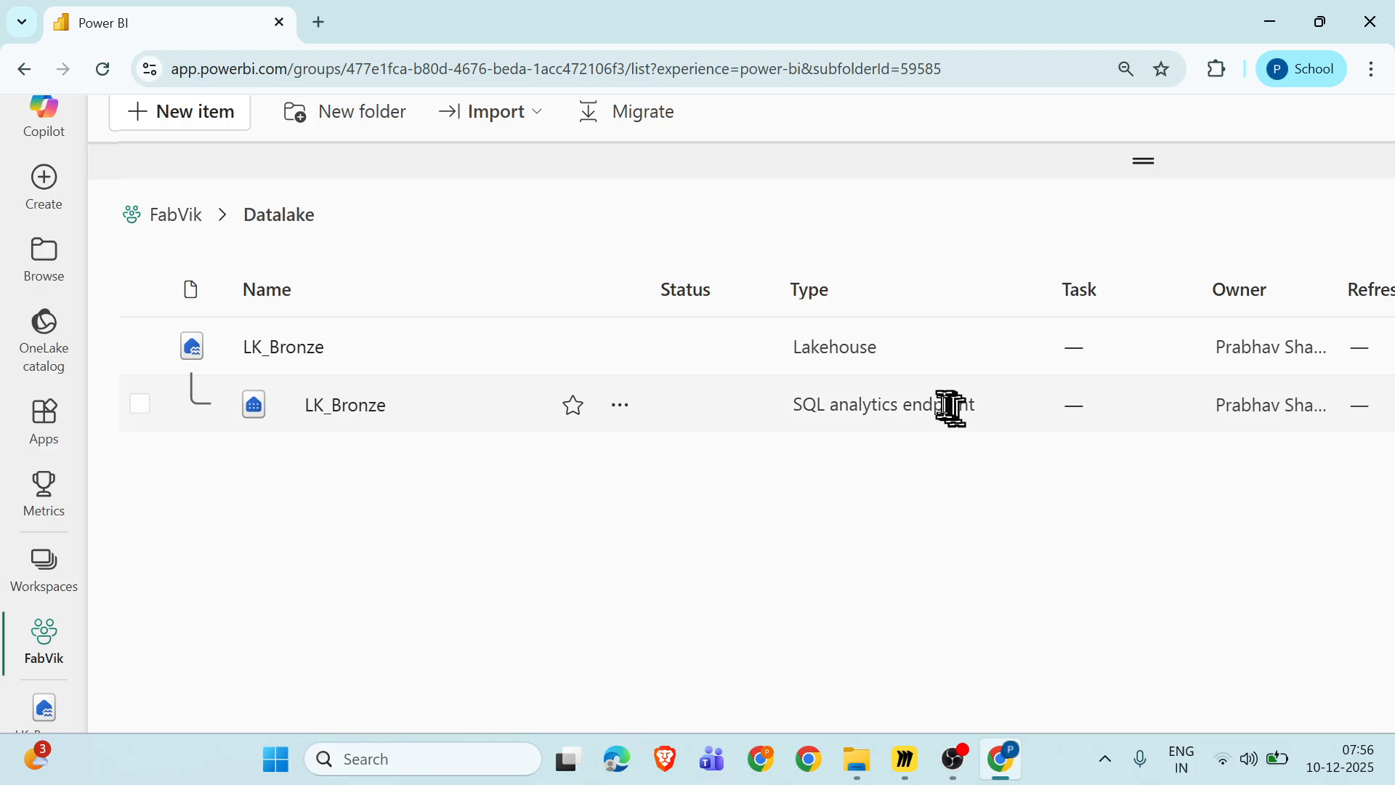
{"action": "double_click", "coordinate": [813, 405]}
{"action": "left_click", "coordinate": [589, 504]}
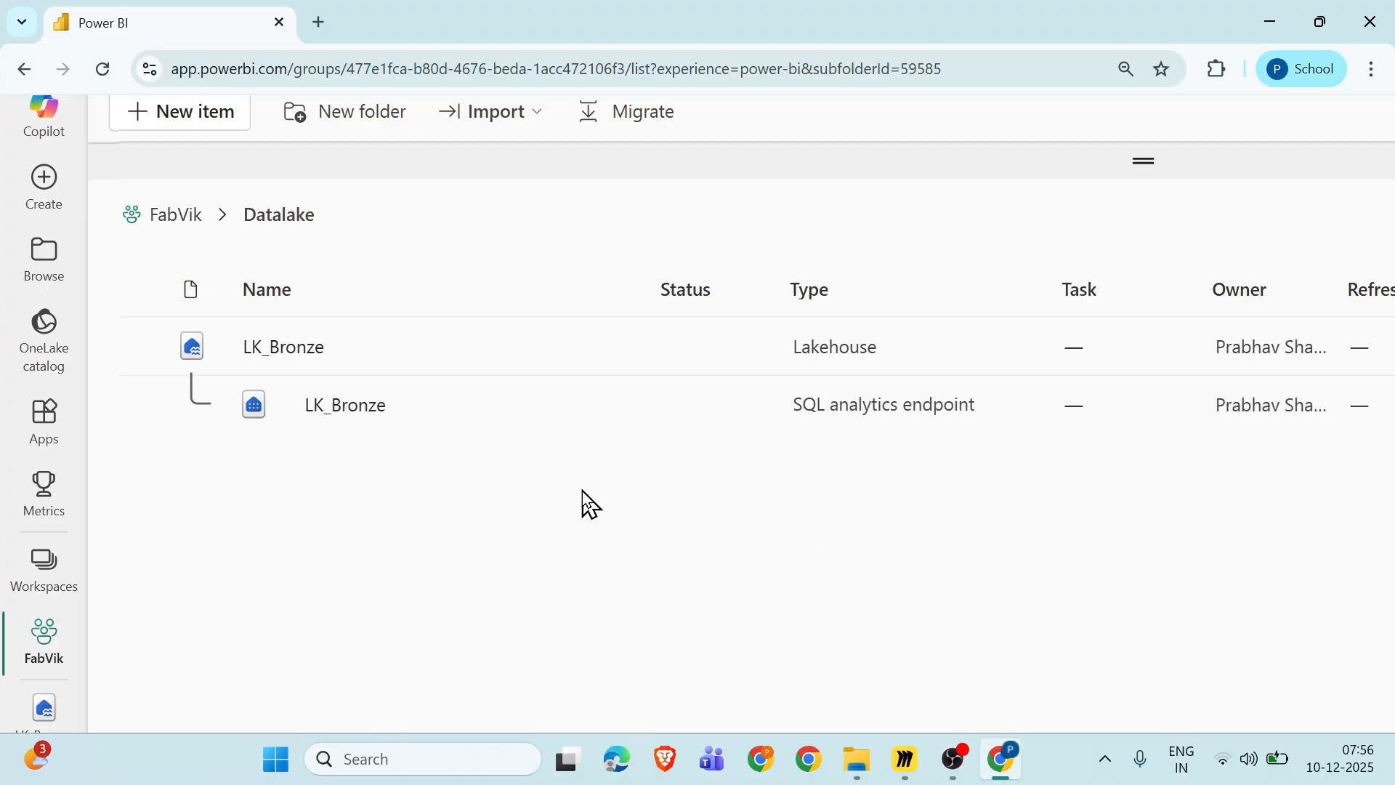
{"action": "left_click_drag", "start_coordinate": [797, 399], "coordinate": [994, 424]}
{"action": "left_click", "coordinate": [858, 533]}
{"action": "scroll", "coordinate": [858, 533], "scroll_direction": "down", "scroll_amount": 5}
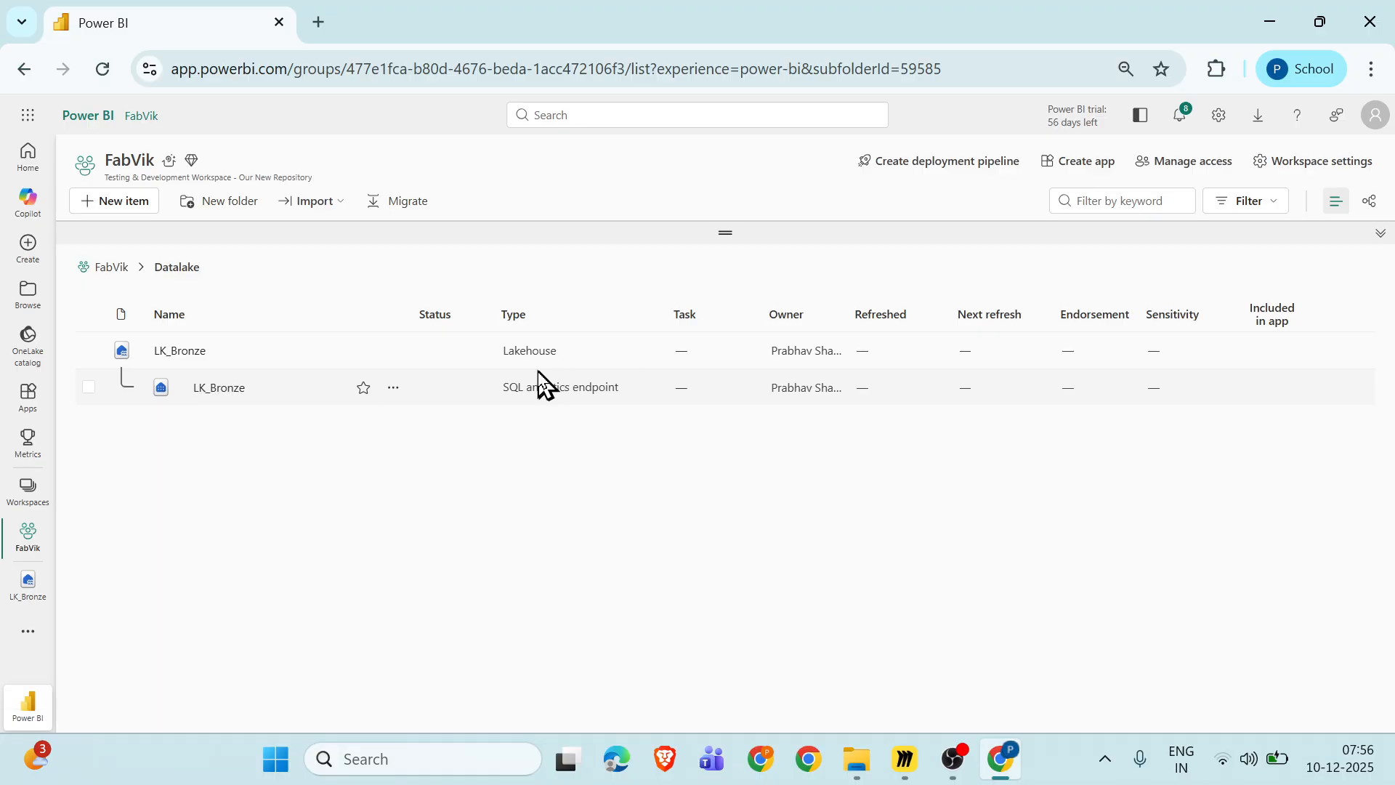
Open the LK_Bronze lakehouse to view its contents, close the view mode list, and return to the Datalake folder.
{"action": "left_click", "coordinate": [201, 354]}
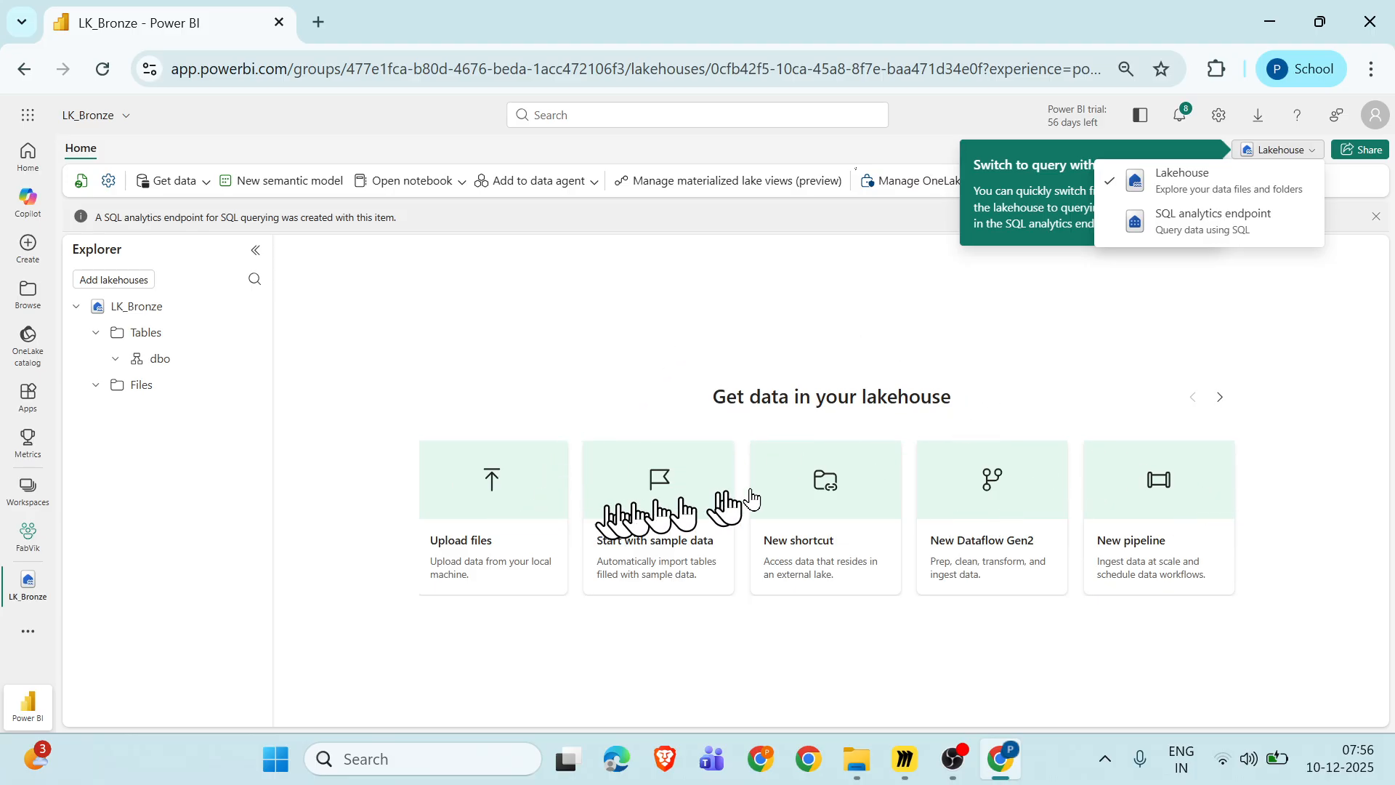
{"action": "left_click", "coordinate": [424, 396]}
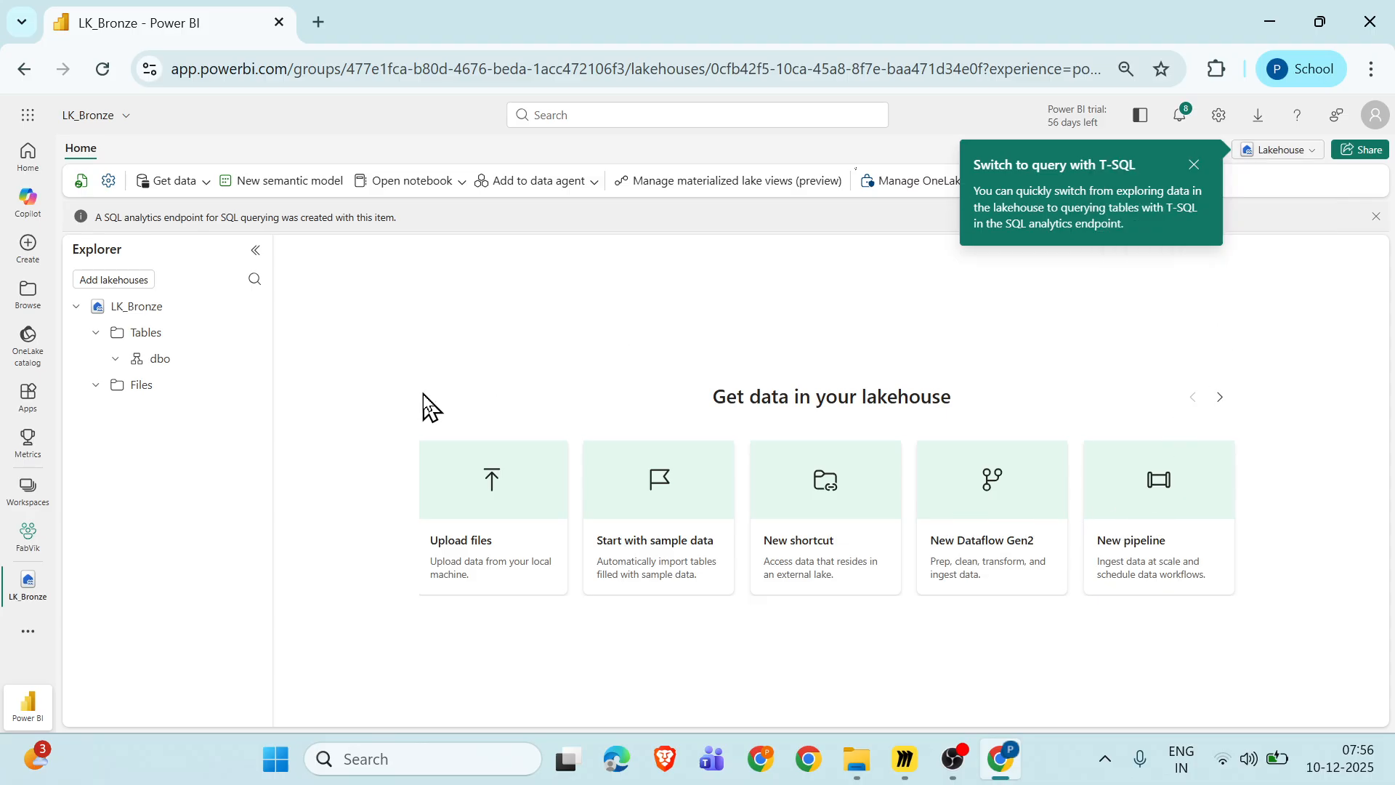
{"action": "left_click", "coordinate": [29, 554]}
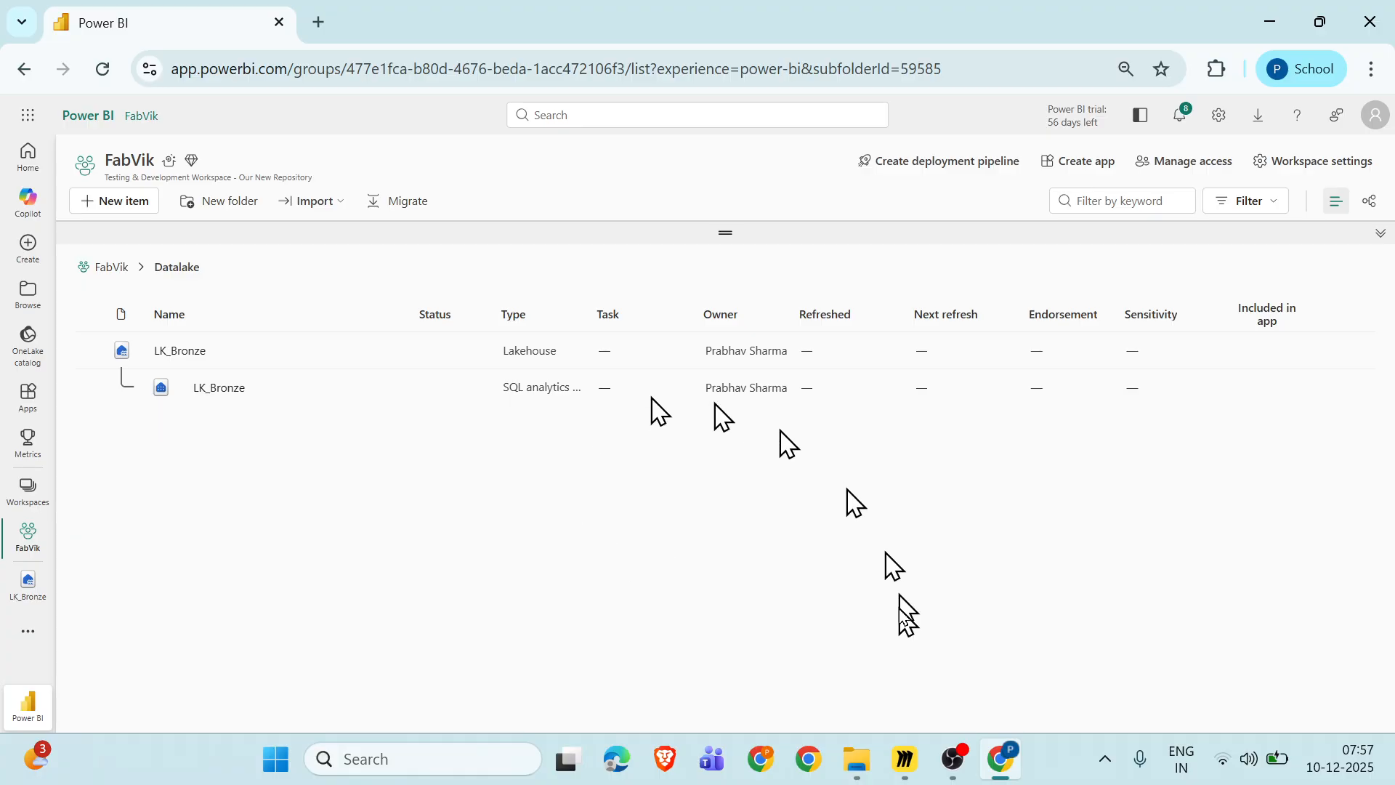
Switch to Miro to read the notes on item-level access controls, and return to the workspace in the browser.
{"action": "left_click", "coordinate": [885, 779]}
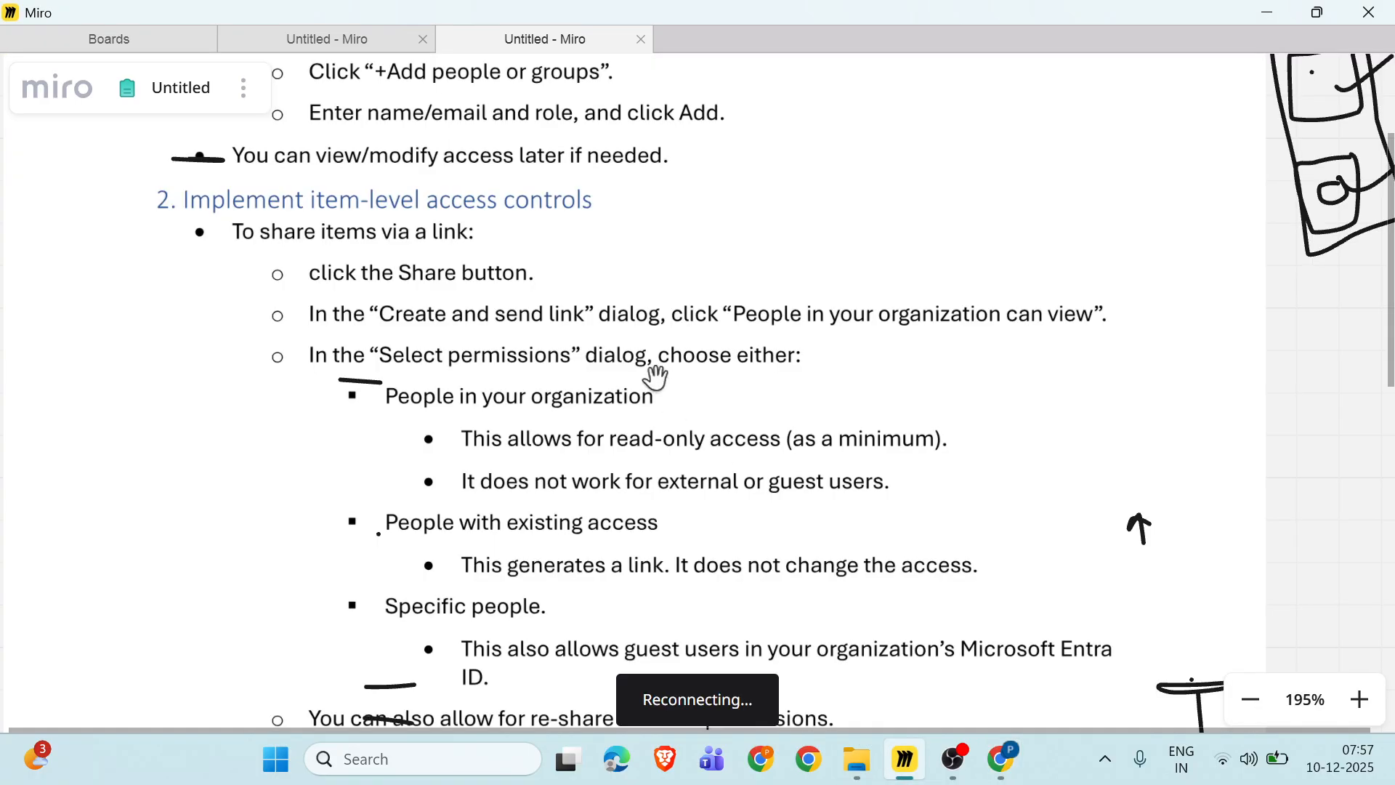
{"action": "scroll", "coordinate": [656, 378], "scroll_direction": "down", "scroll_amount": 1}
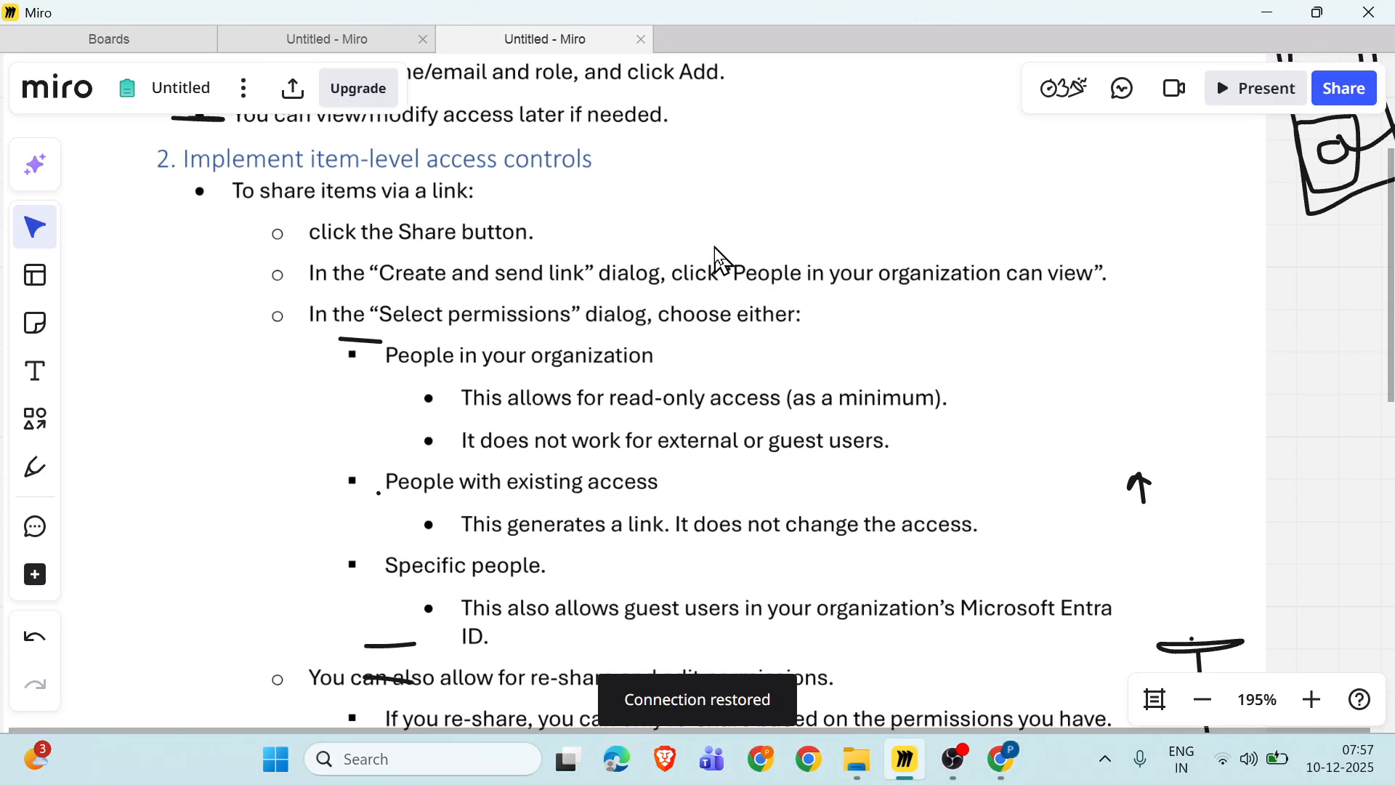
{"action": "scroll", "coordinate": [714, 247], "scroll_direction": "down", "scroll_amount": 1}
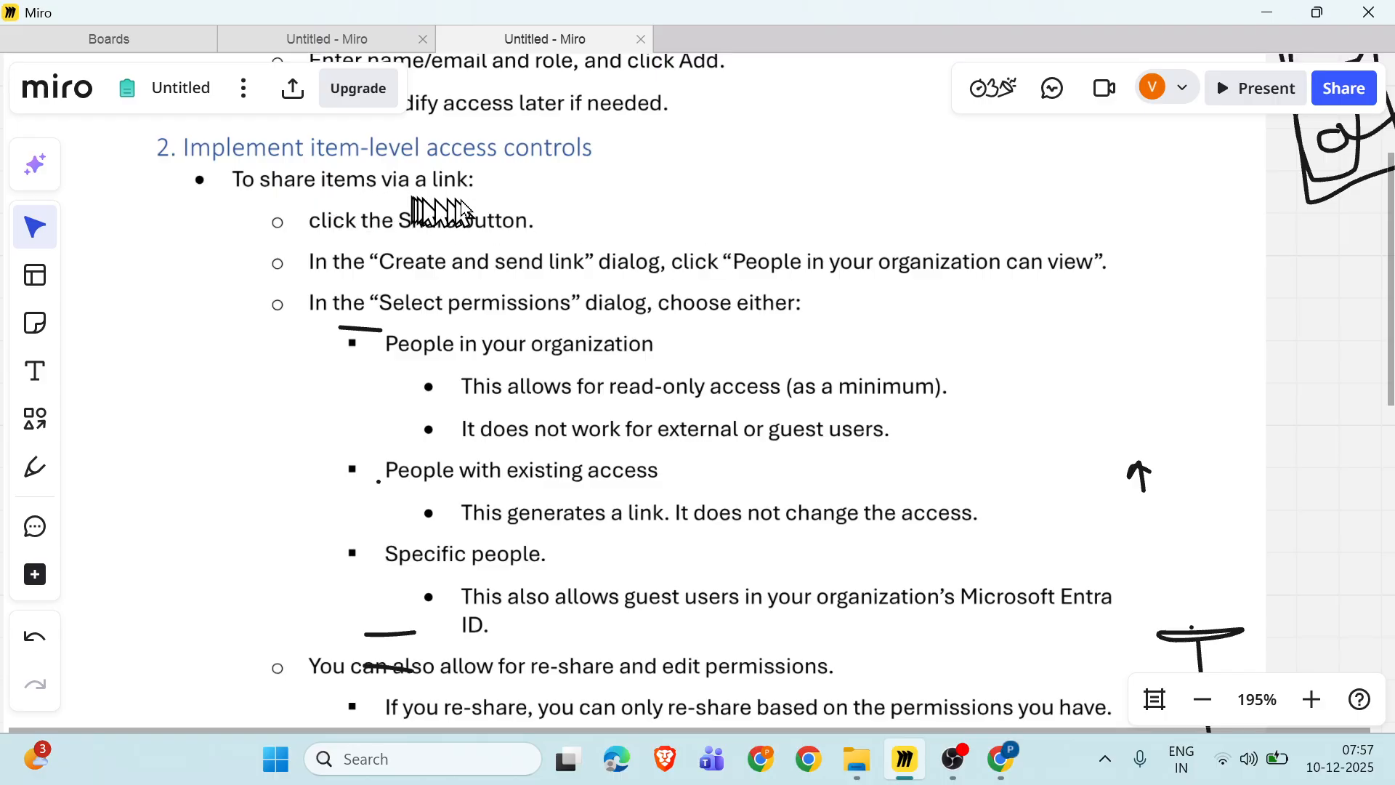
{"action": "key", "text": "alt+Tab"}
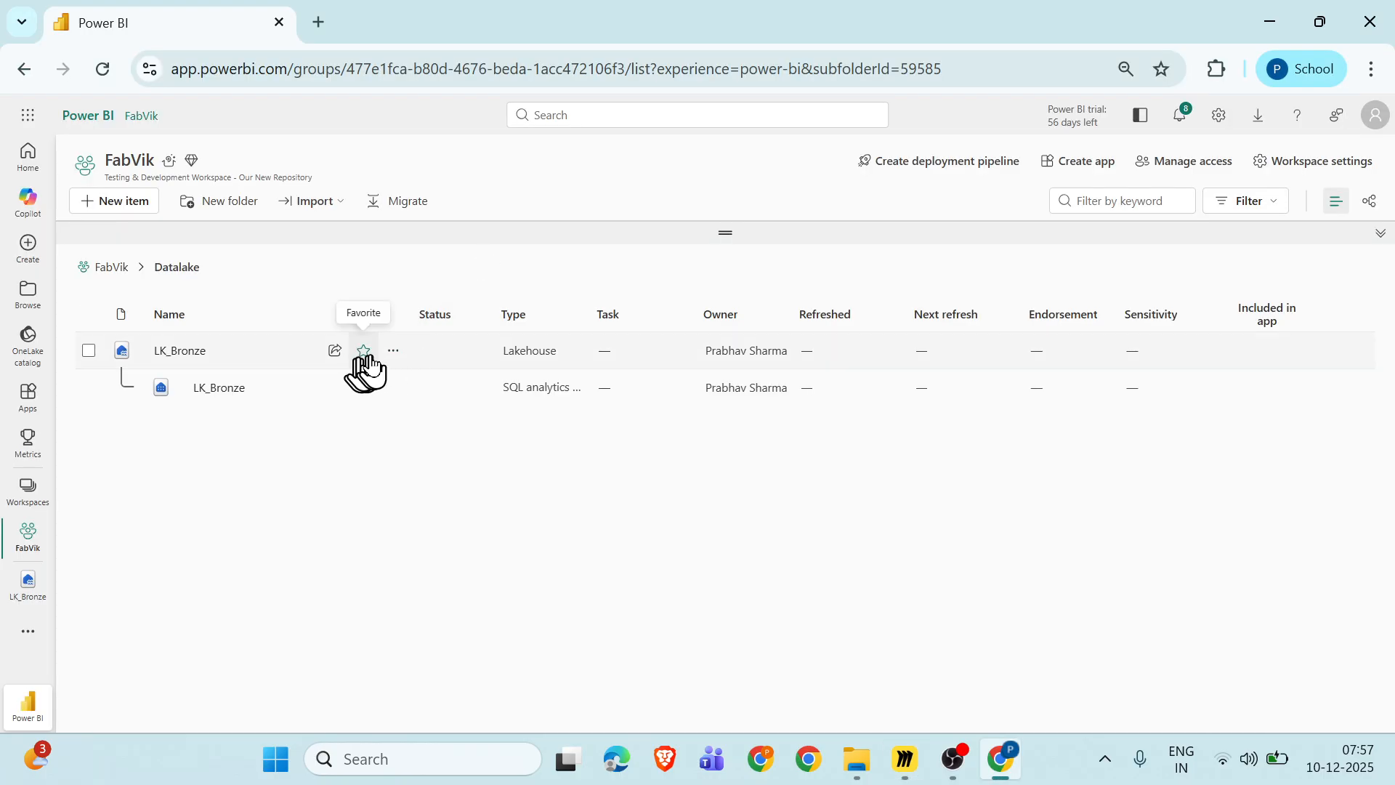
Start sharing the LK_Bronze lakehouse and add a suggested person from the organization as recipient.
{"action": "scroll", "coordinate": [326, 351], "scroll_direction": "up", "scroll_amount": 5}
{"action": "scroll", "coordinate": [326, 352], "scroll_direction": "left", "scroll_amount": 3}
{"action": "scroll", "coordinate": [329, 363], "scroll_direction": "up", "scroll_amount": 3}
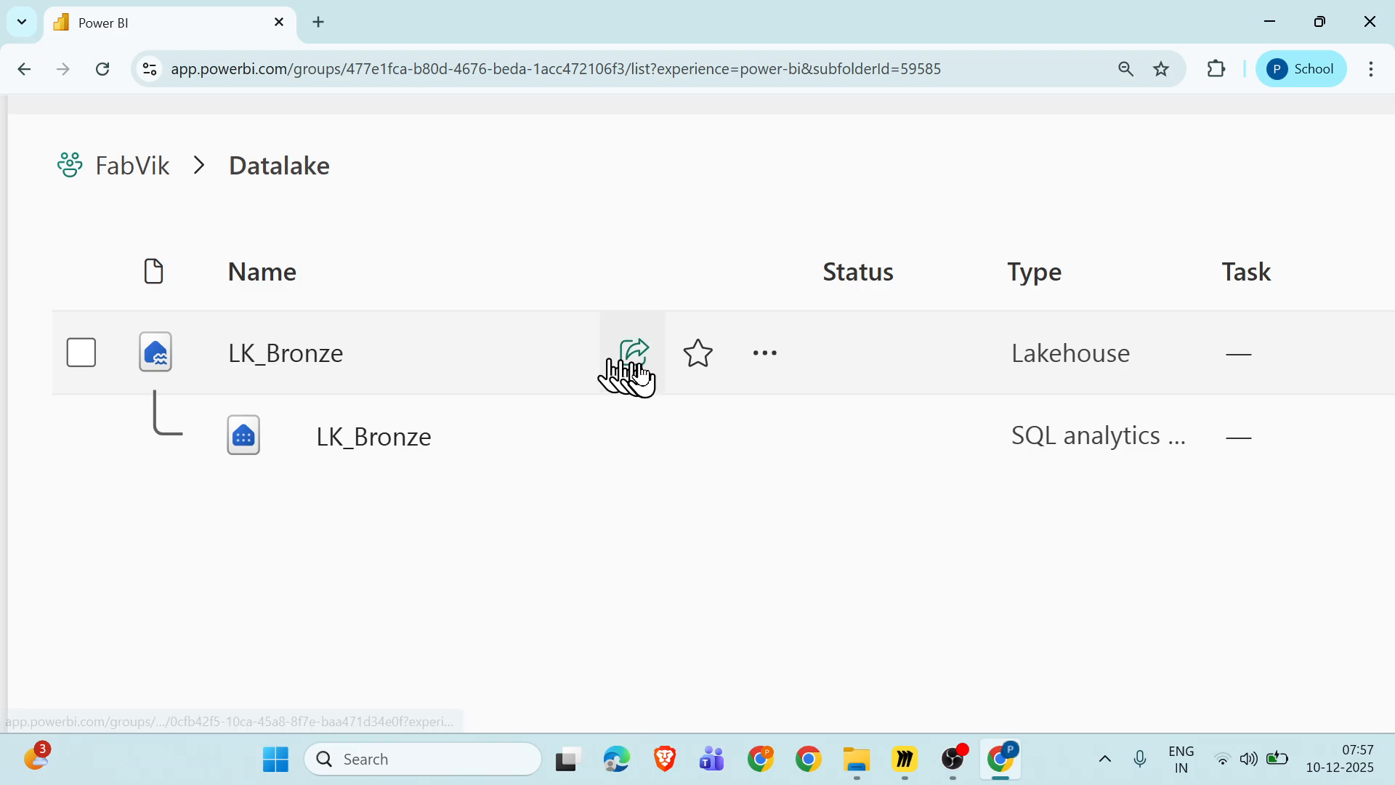
{"action": "left_click", "coordinate": [638, 356]}
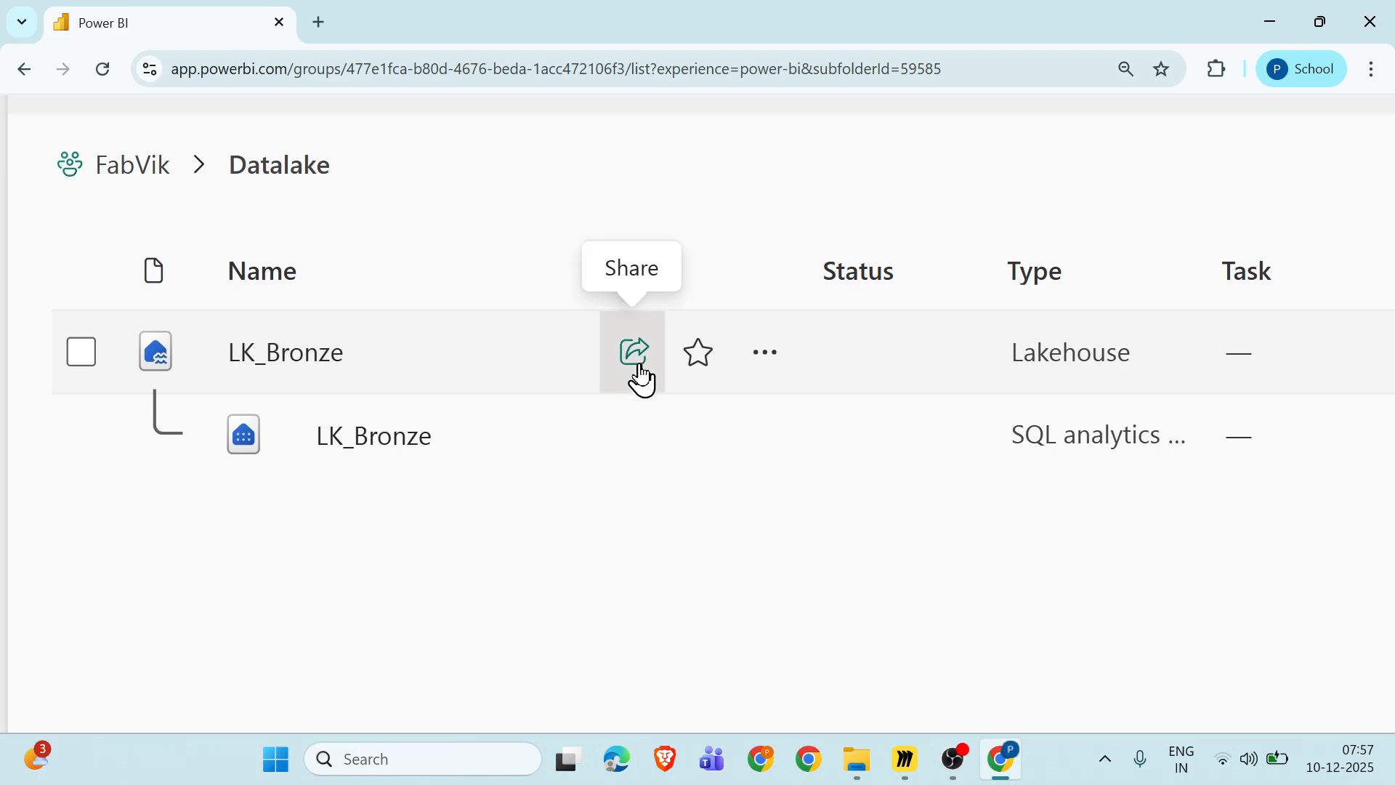
{"action": "scroll", "coordinate": [640, 365], "scroll_direction": "down", "scroll_amount": 5}
{"action": "scroll", "coordinate": [994, 190], "scroll_direction": "up", "scroll_amount": 1}
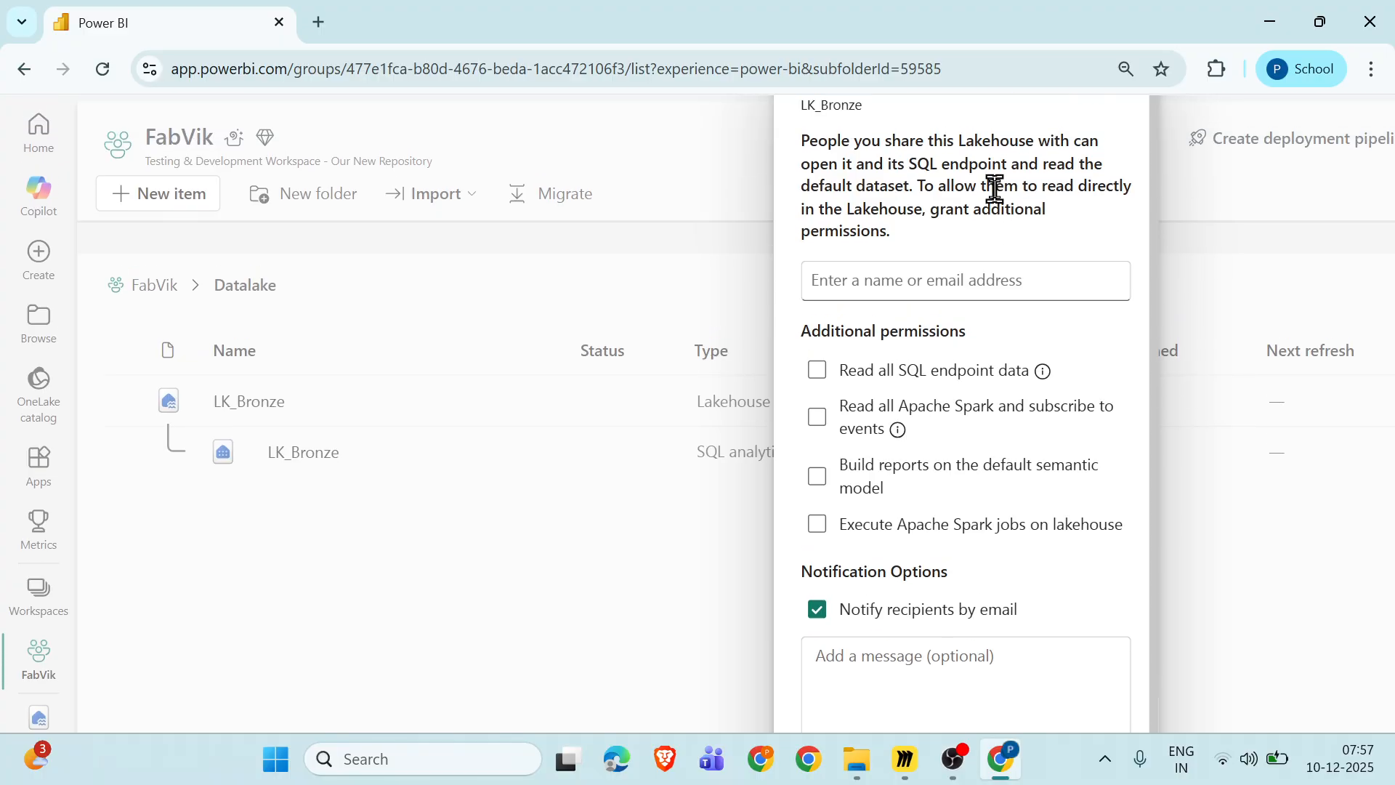
{"action": "left_click", "coordinate": [944, 288]}
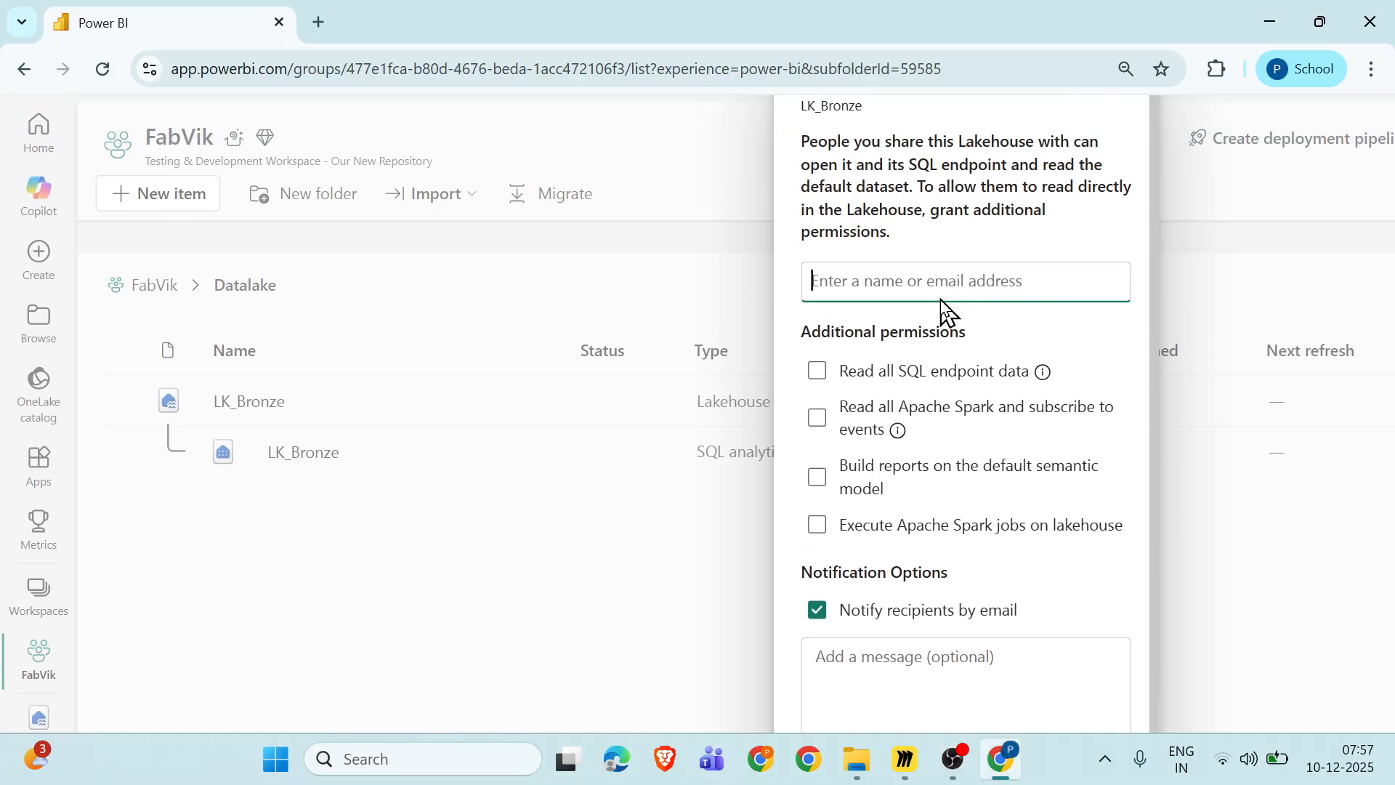
{"action": "type", "text": "sh"}
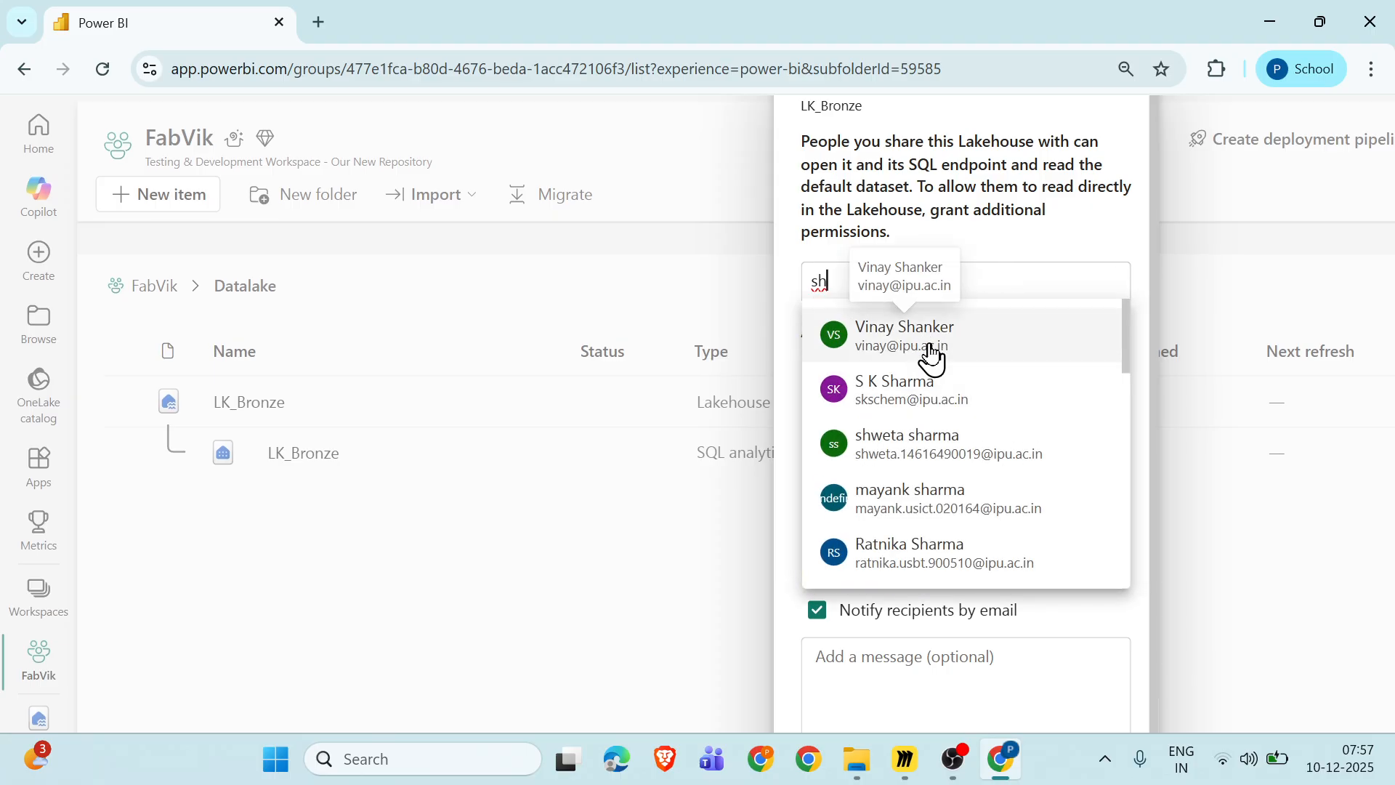
{"action": "left_click", "coordinate": [930, 346]}
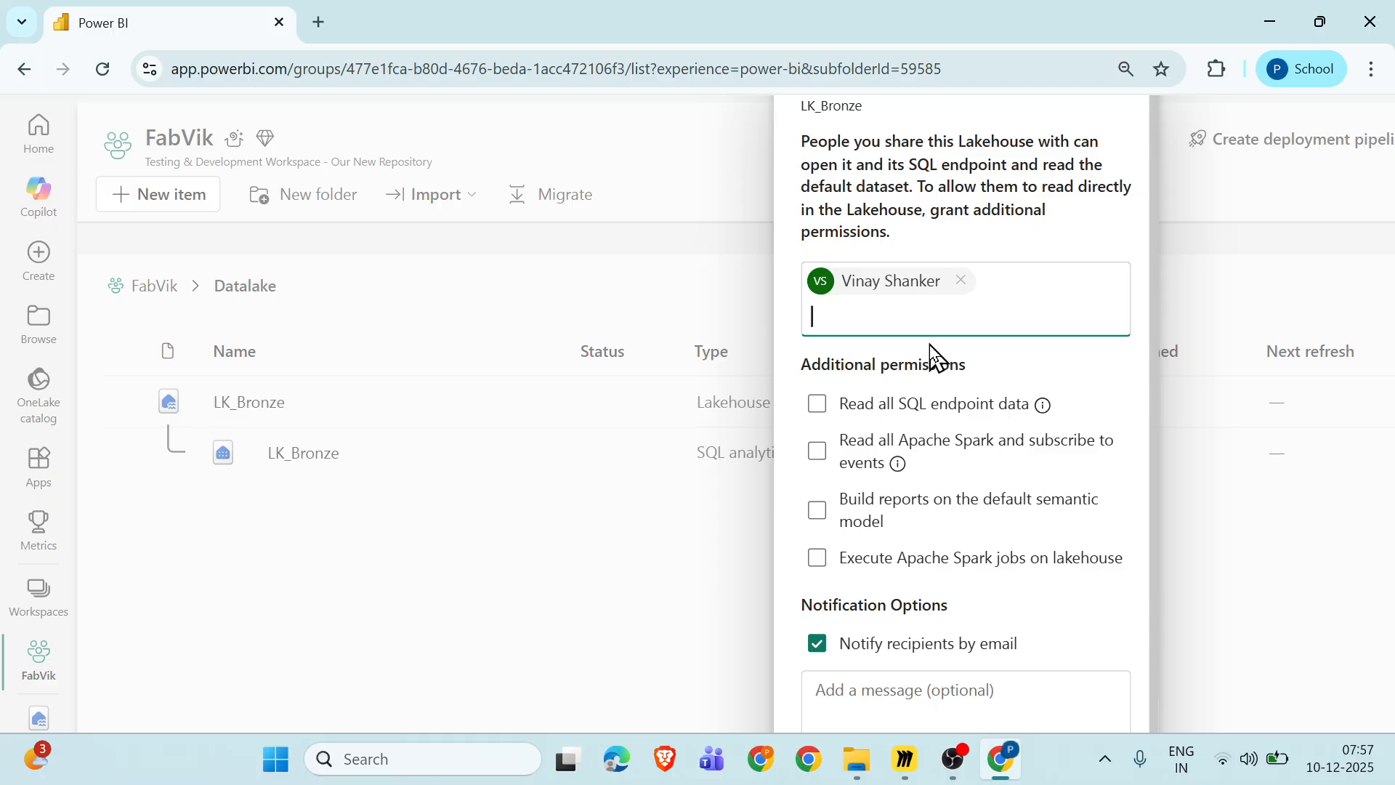
Grant the recipient "Read all SQL endpoint data" and "Read all Apache Spark and subscribe to events" on LK_Bronze, without email notification.
{"action": "scroll", "coordinate": [932, 283], "scroll_direction": "up", "scroll_amount": 1}
{"action": "scroll", "coordinate": [933, 284], "scroll_direction": "down", "scroll_amount": 2}
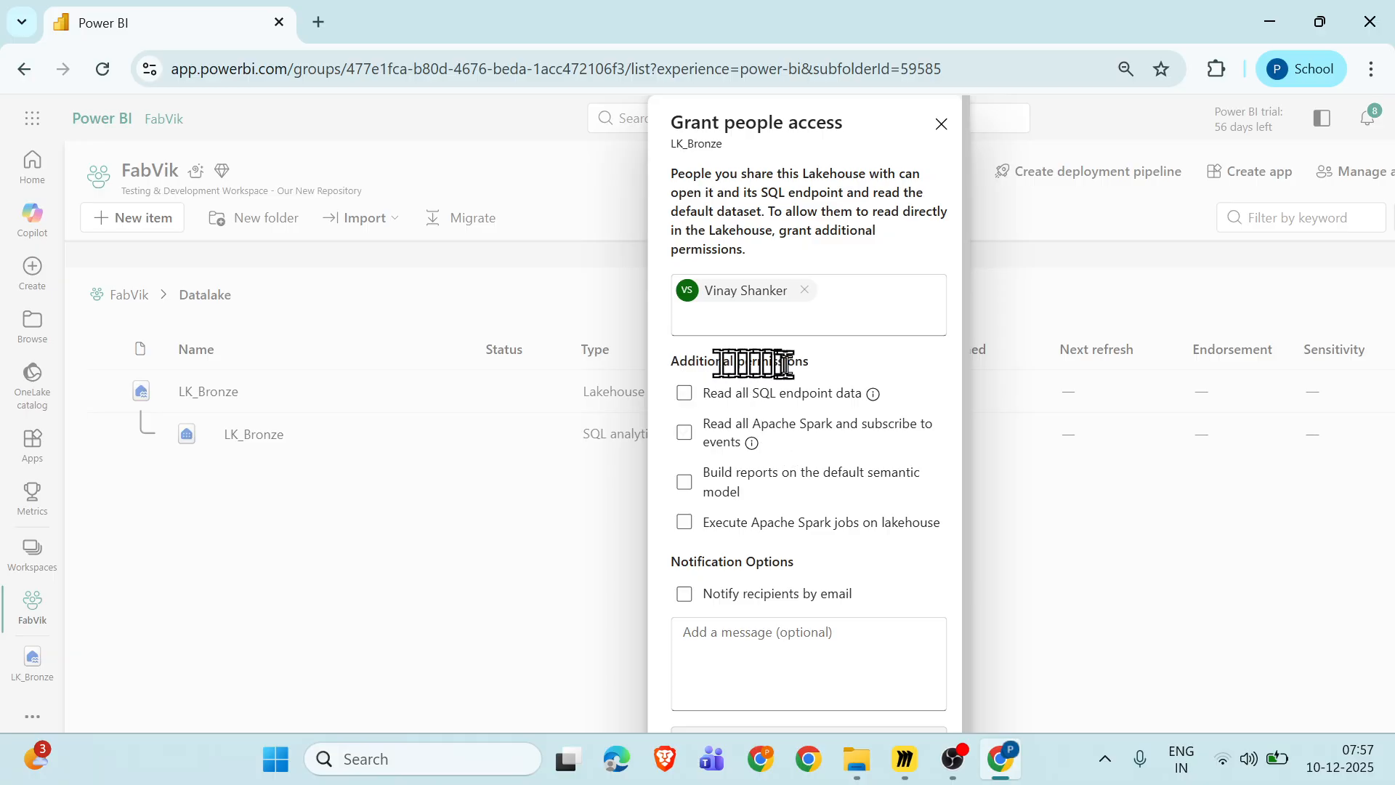
{"action": "left_click", "coordinate": [778, 399]}
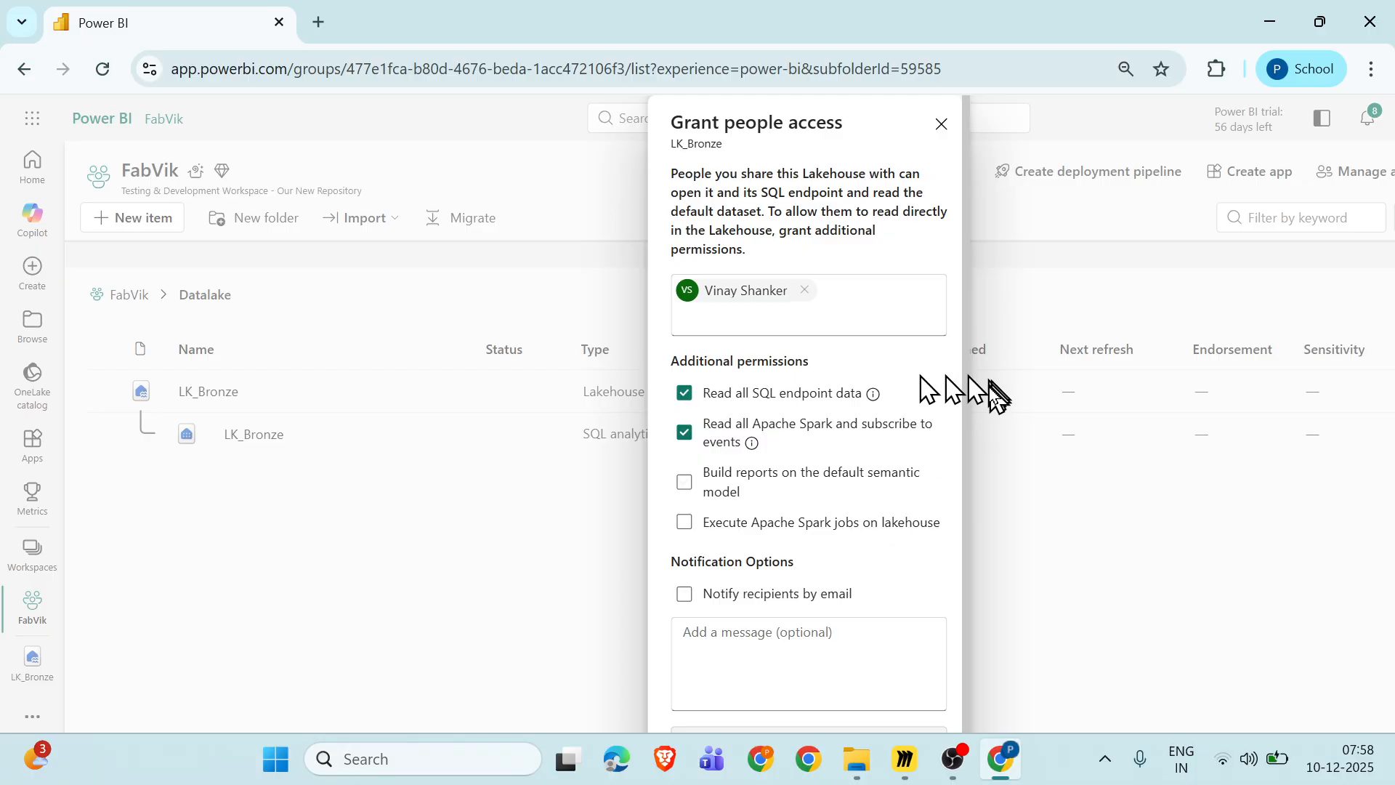
{"action": "scroll", "coordinate": [920, 560], "scroll_direction": "down", "scroll_amount": 3}
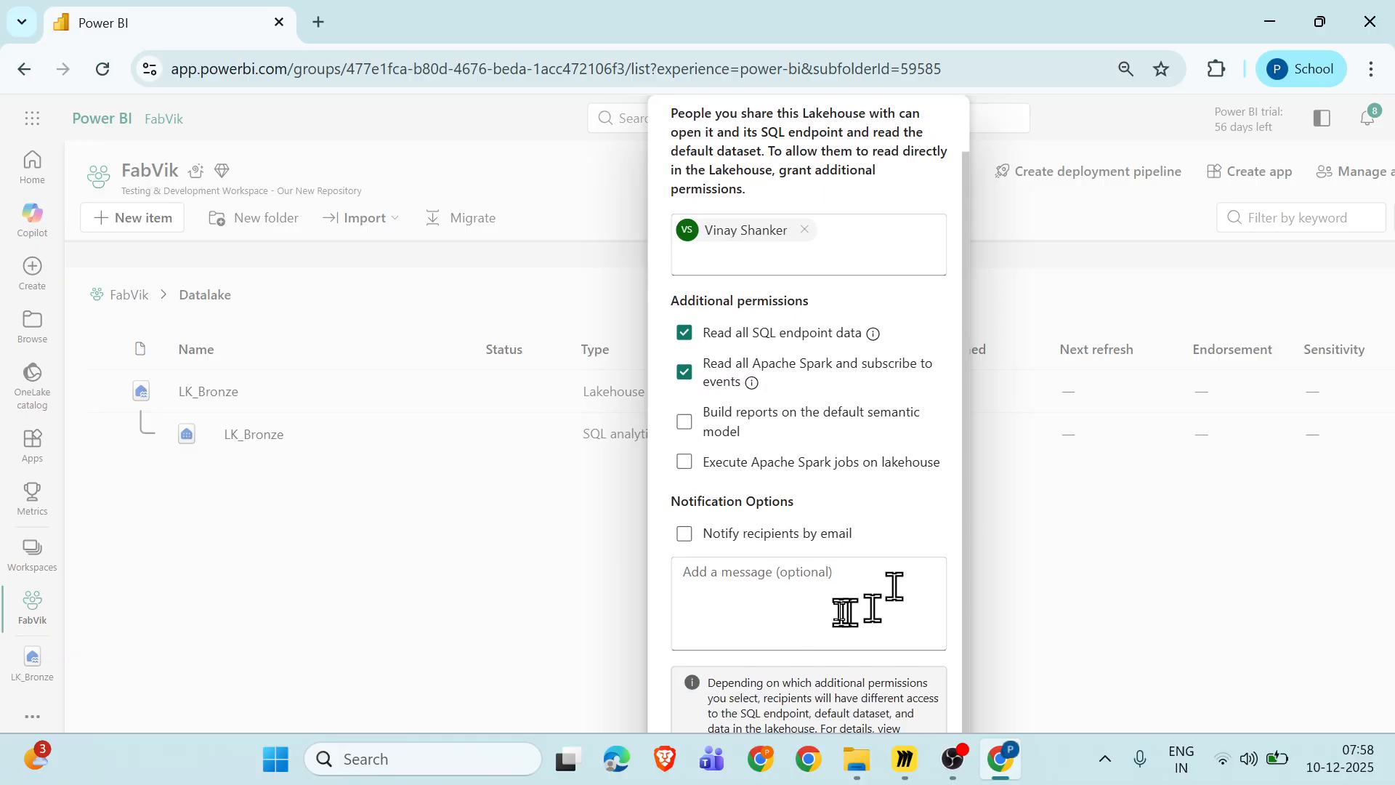
{"action": "left_click", "coordinate": [856, 698]}
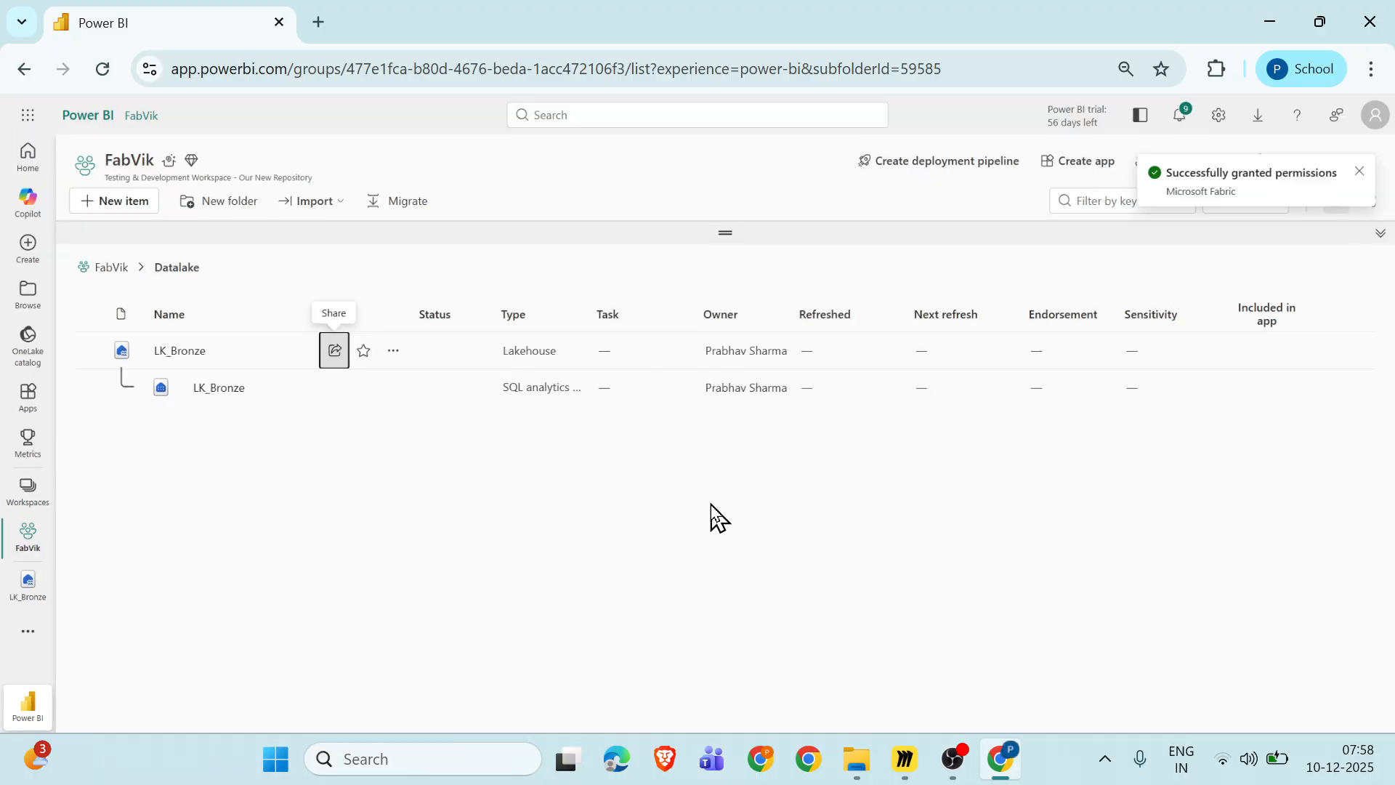
Open permission management for the LK_Bronze lakehouse and examine the roles and permissions of everyone with direct access.
{"action": "left_click", "coordinate": [391, 352]}
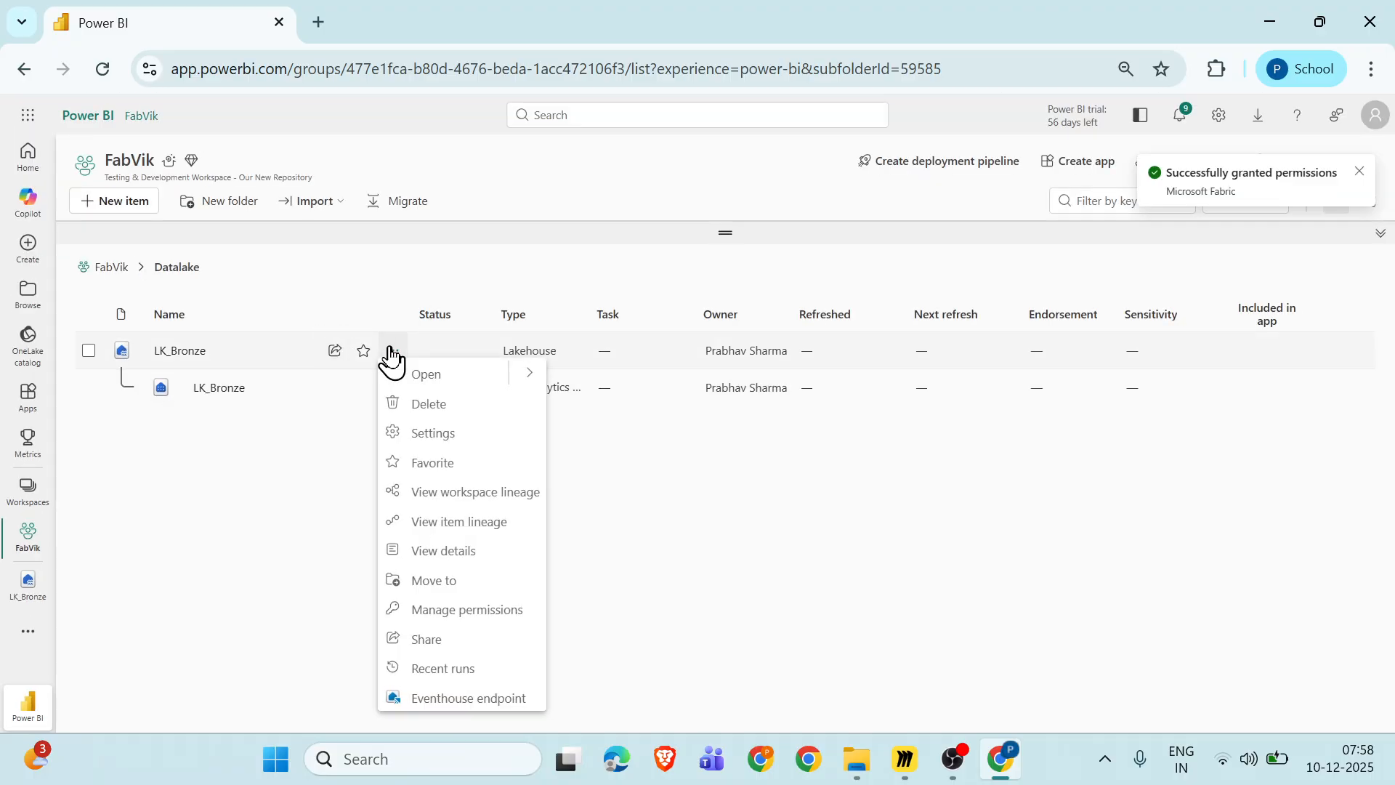
{"action": "left_click", "coordinate": [446, 609]}
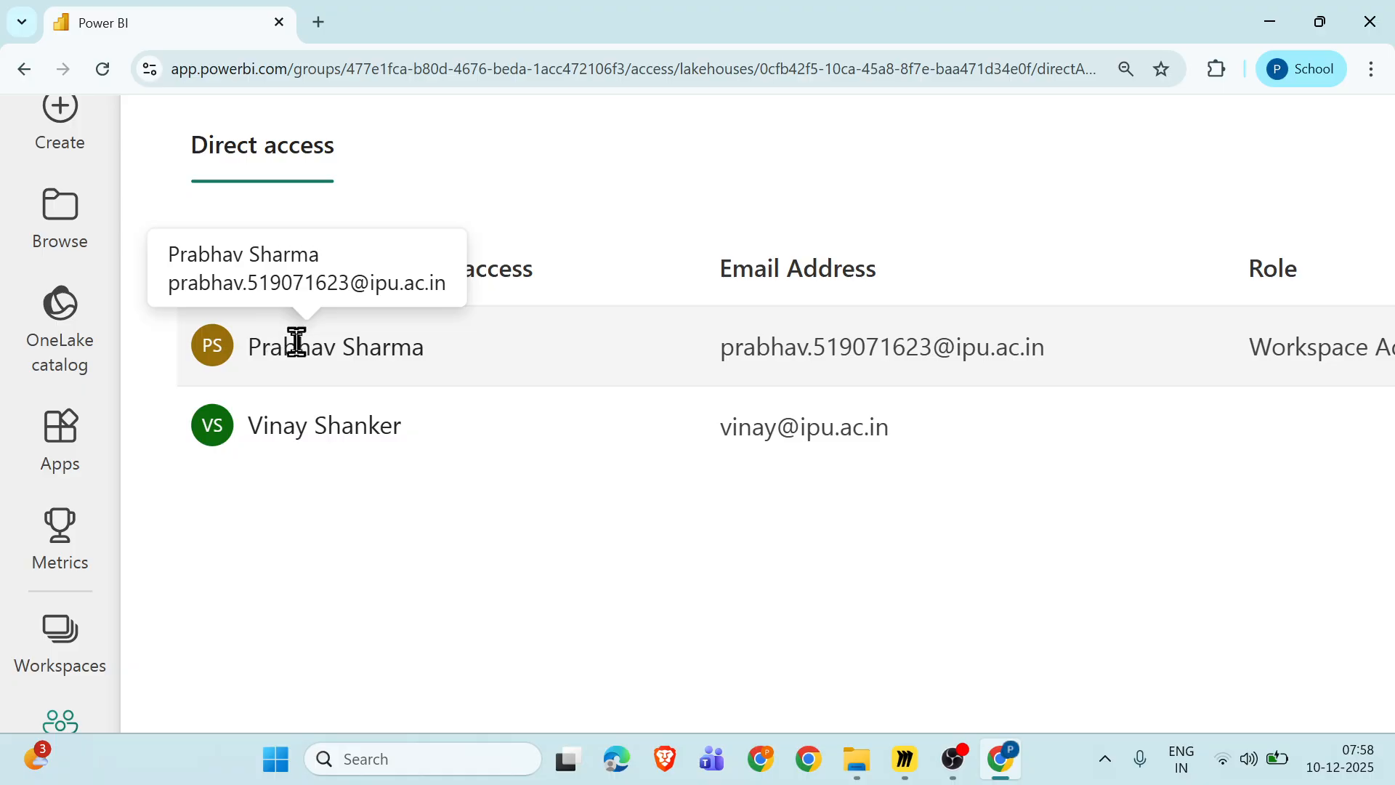
{"action": "scroll", "coordinate": [457, 449], "scroll_direction": "right", "scroll_amount": 3}
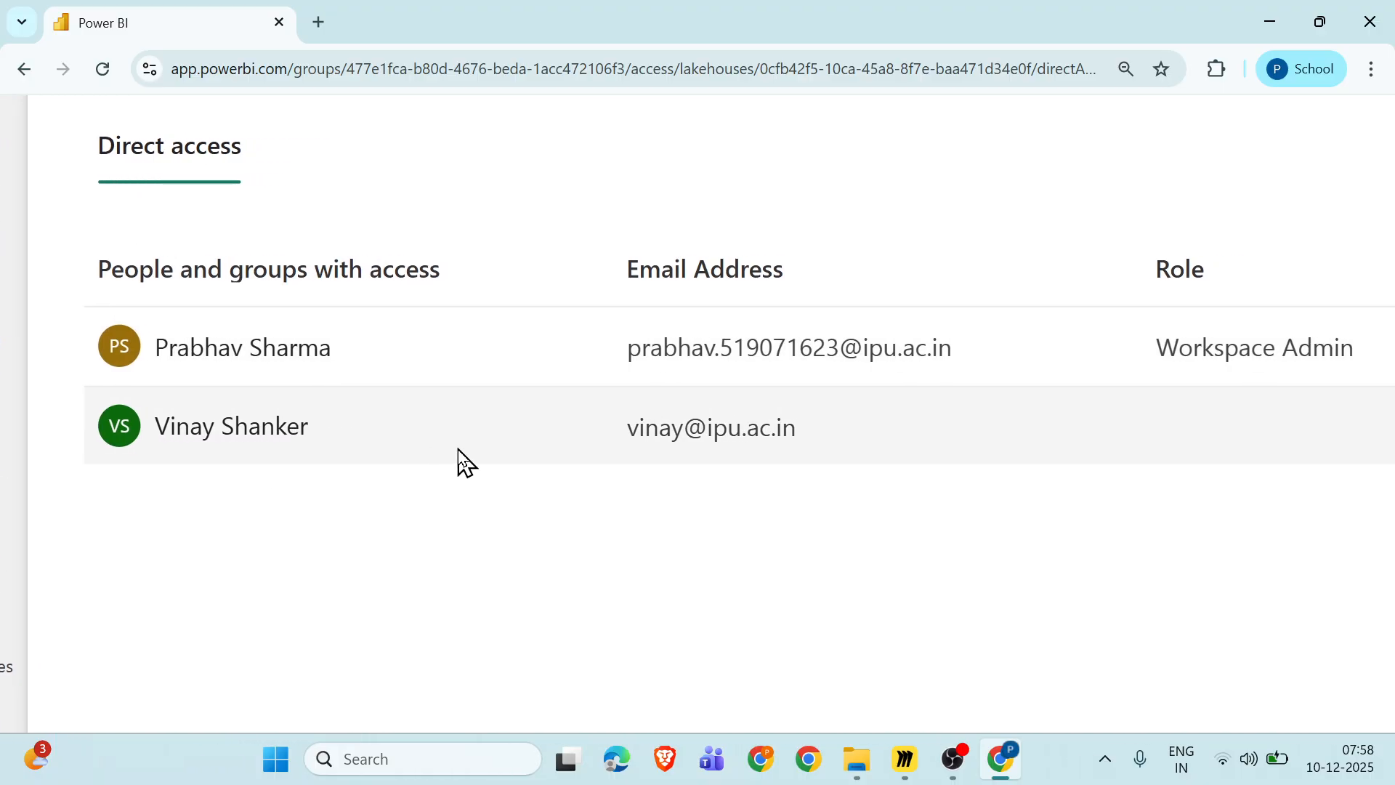
{"action": "scroll", "coordinate": [457, 449], "scroll_direction": "right", "scroll_amount": 6}
{"action": "scroll", "coordinate": [478, 440], "scroll_direction": "right", "scroll_amount": 2}
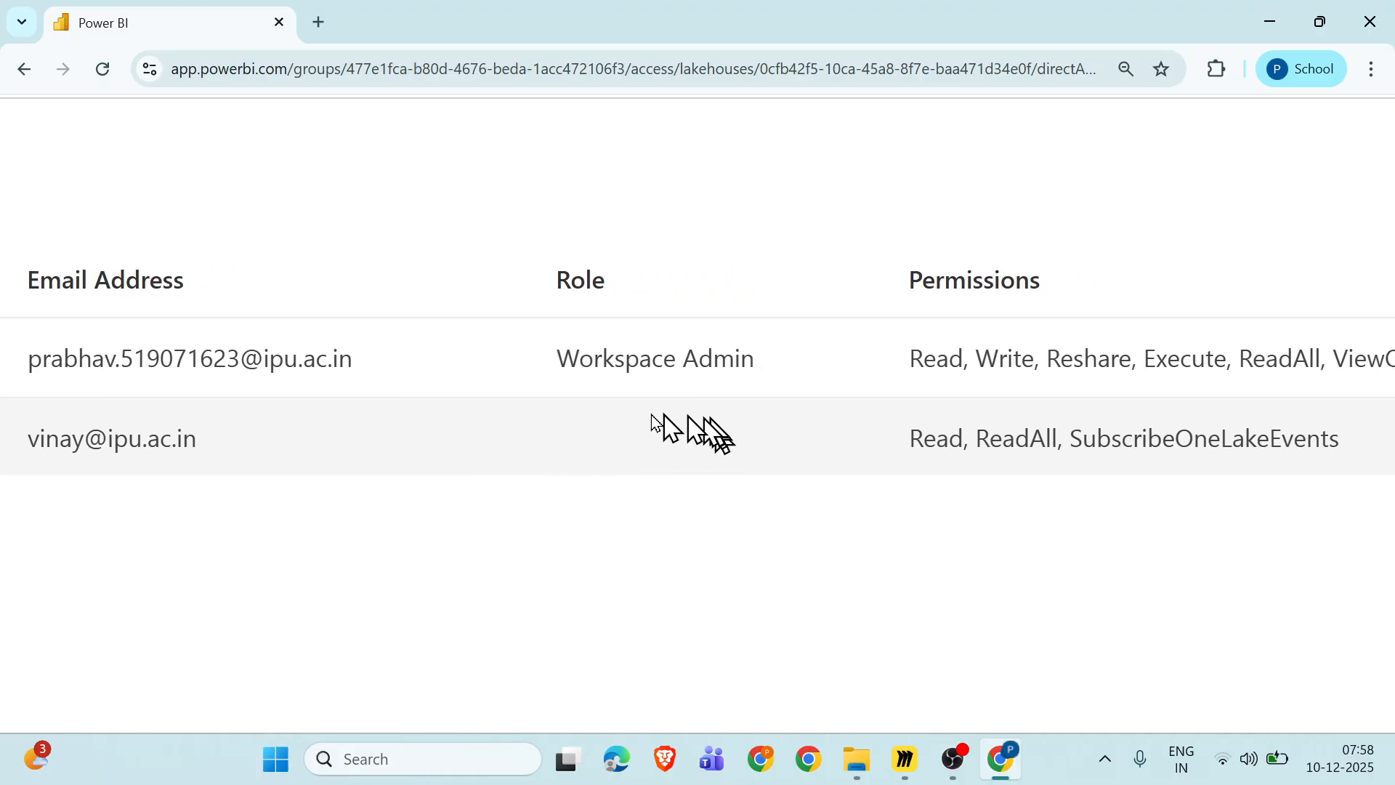
{"action": "scroll", "coordinate": [560, 425], "scroll_direction": "right", "scroll_amount": 1}
{"action": "scroll", "coordinate": [555, 417], "scroll_direction": "down", "scroll_amount": 3}
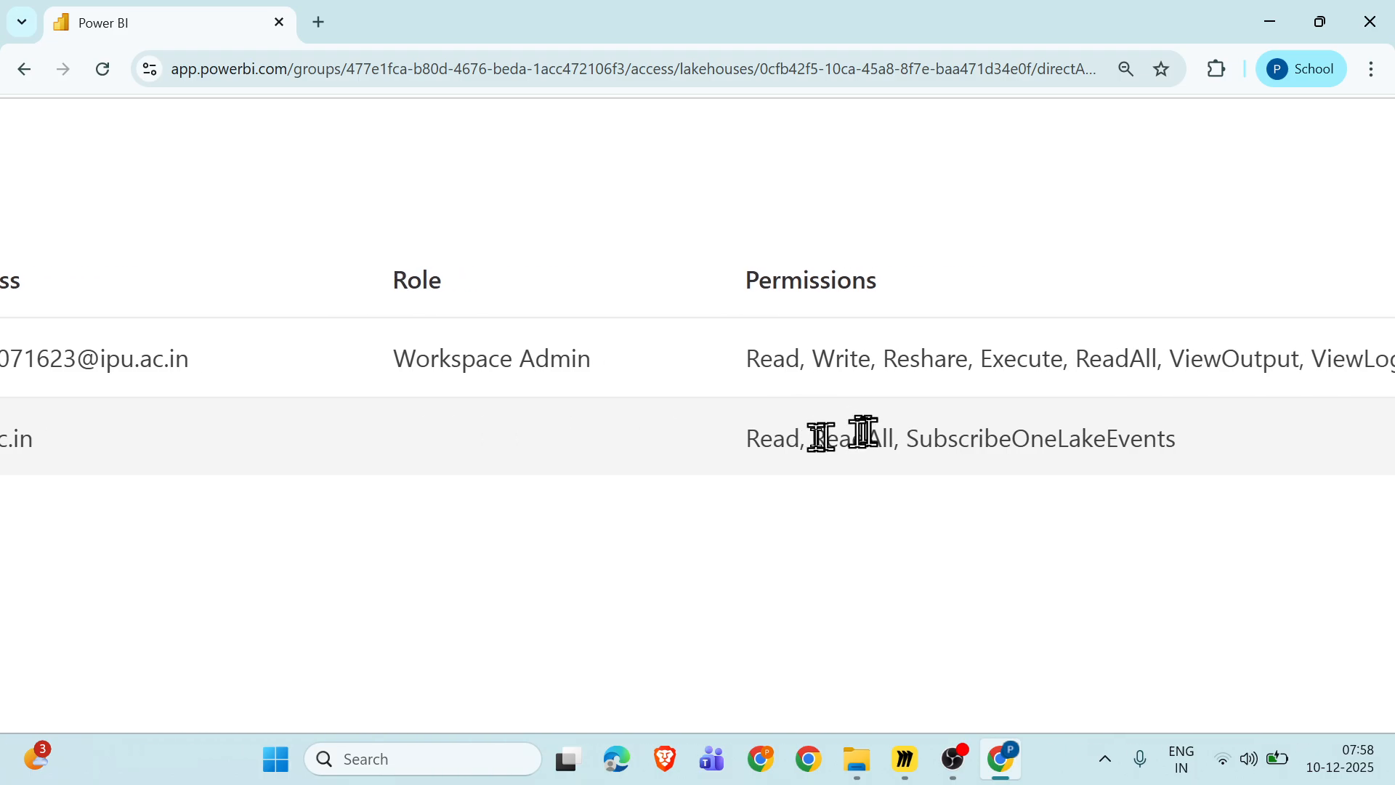
Review the LK_Bronze item name and each person's permissions in its direct access list.
{"action": "scroll", "coordinate": [869, 446], "scroll_direction": "down", "scroll_amount": 3}
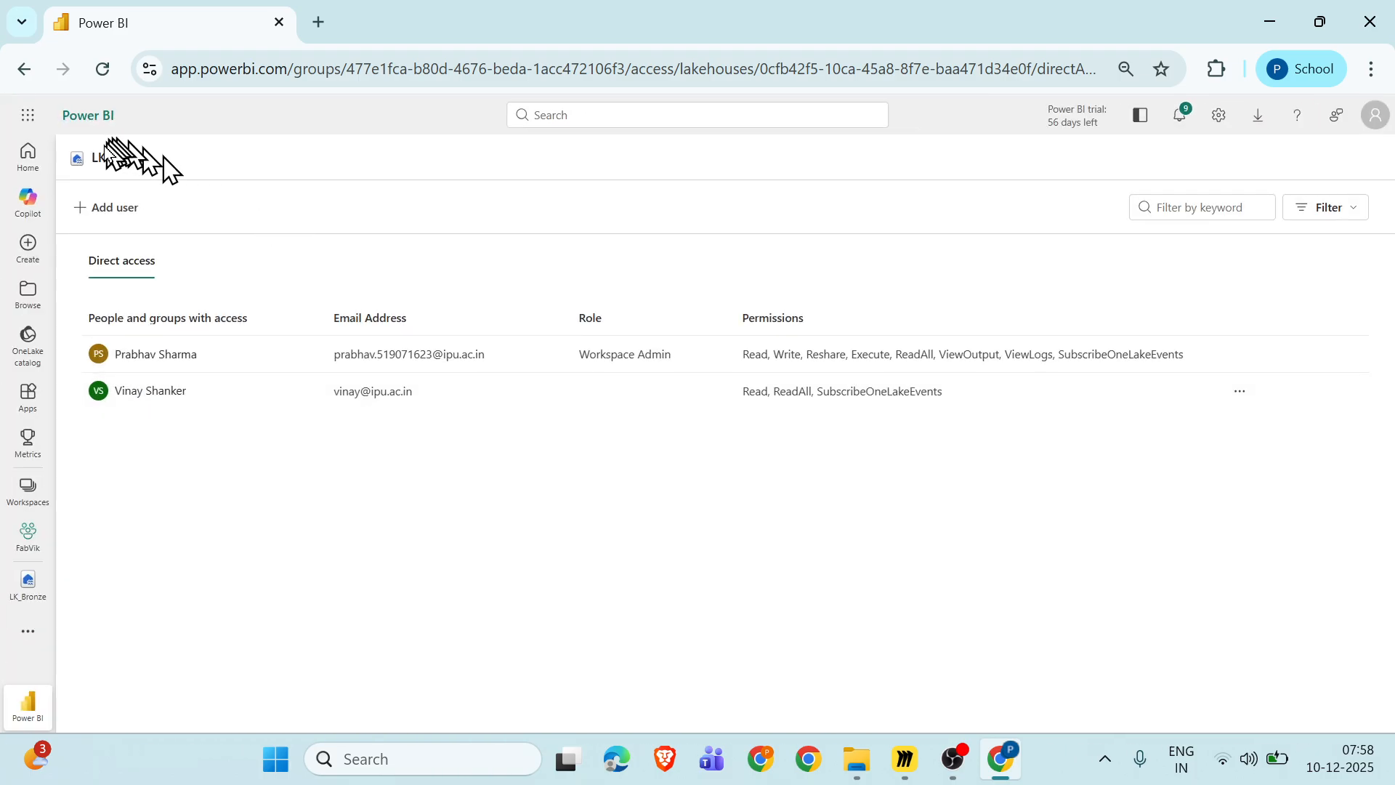
{"action": "scroll", "coordinate": [119, 154], "scroll_direction": "up", "scroll_amount": 3}
{"action": "scroll", "coordinate": [119, 154], "scroll_direction": "left", "scroll_amount": 3}
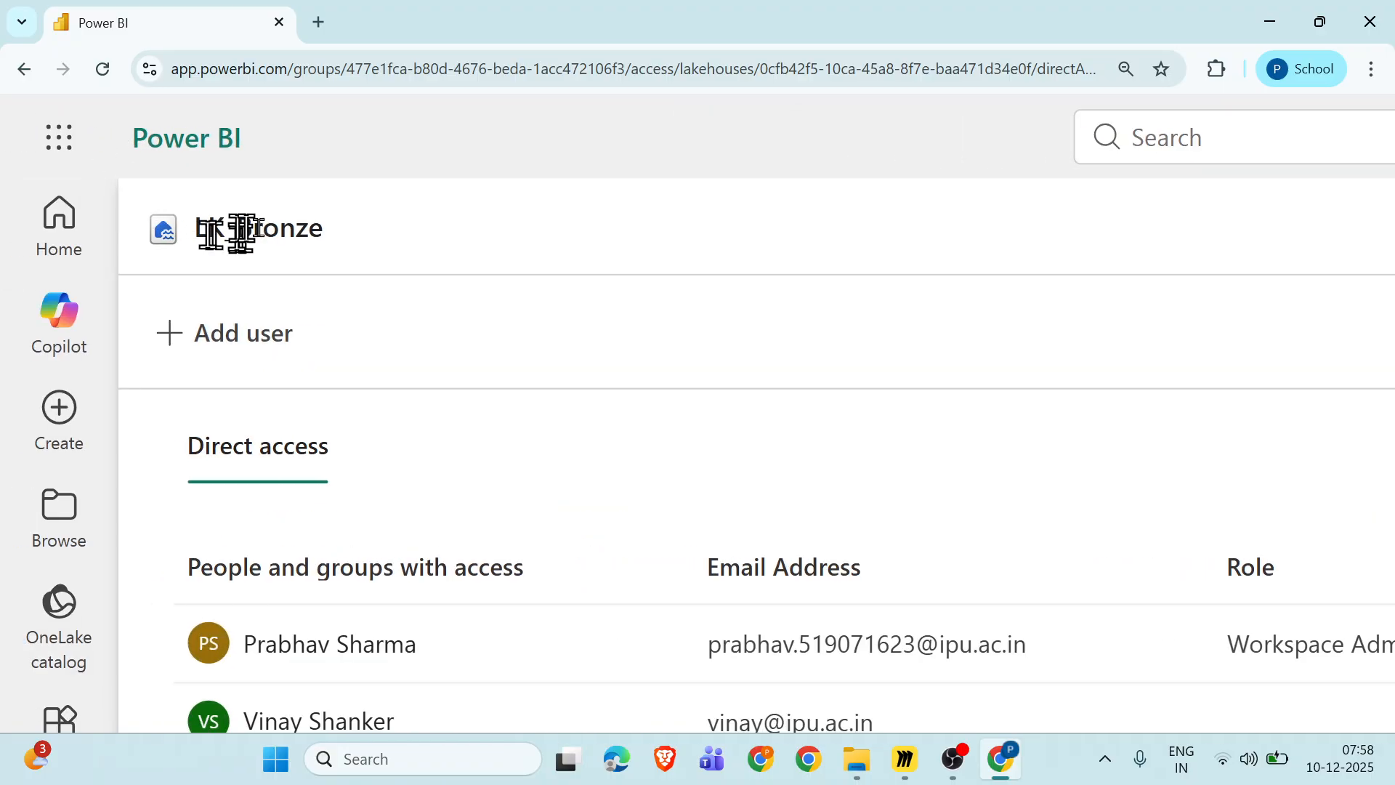
{"action": "scroll", "coordinate": [346, 282], "scroll_direction": "down", "scroll_amount": 3}
{"action": "scroll", "coordinate": [345, 282], "scroll_direction": "right", "scroll_amount": 2}
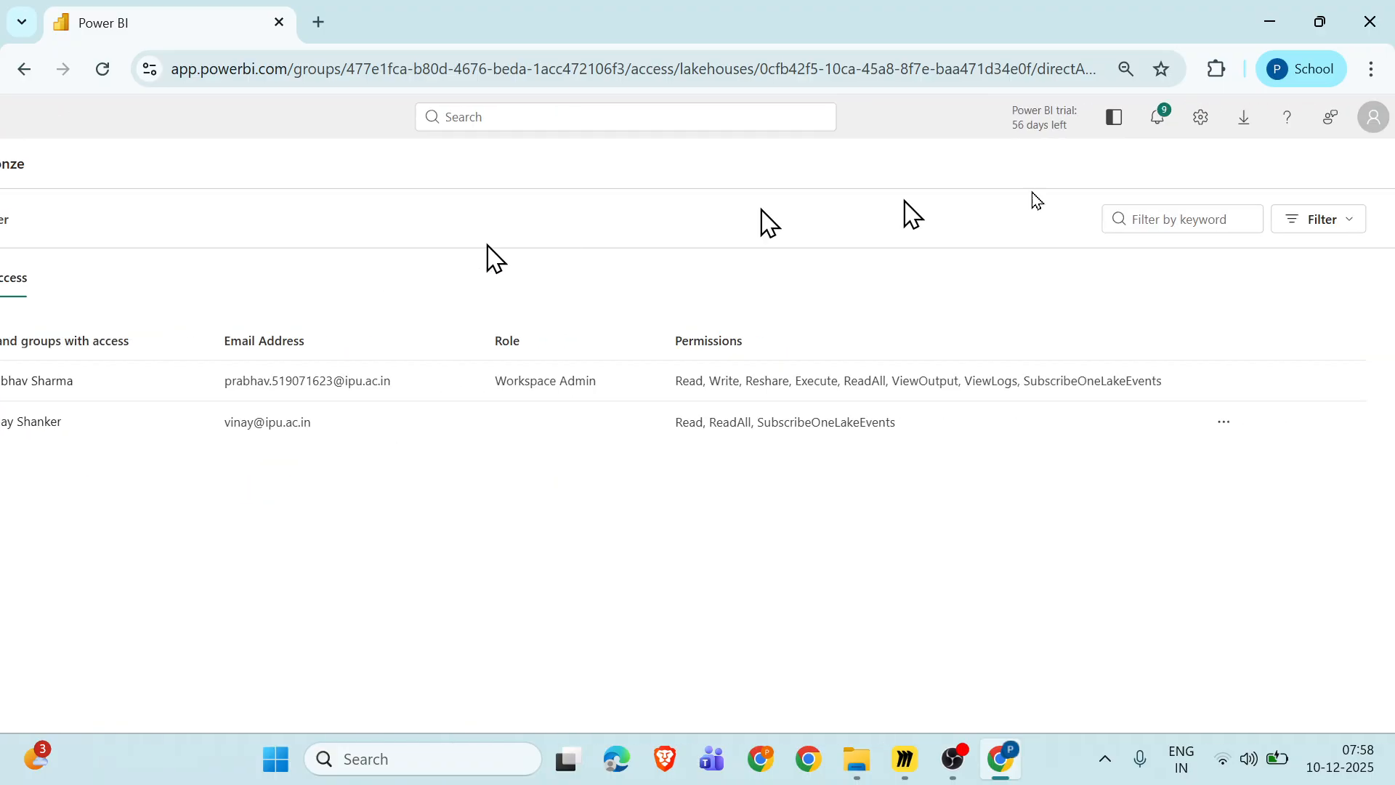
{"action": "scroll", "coordinate": [1105, 247], "scroll_direction": "down", "scroll_amount": 2}
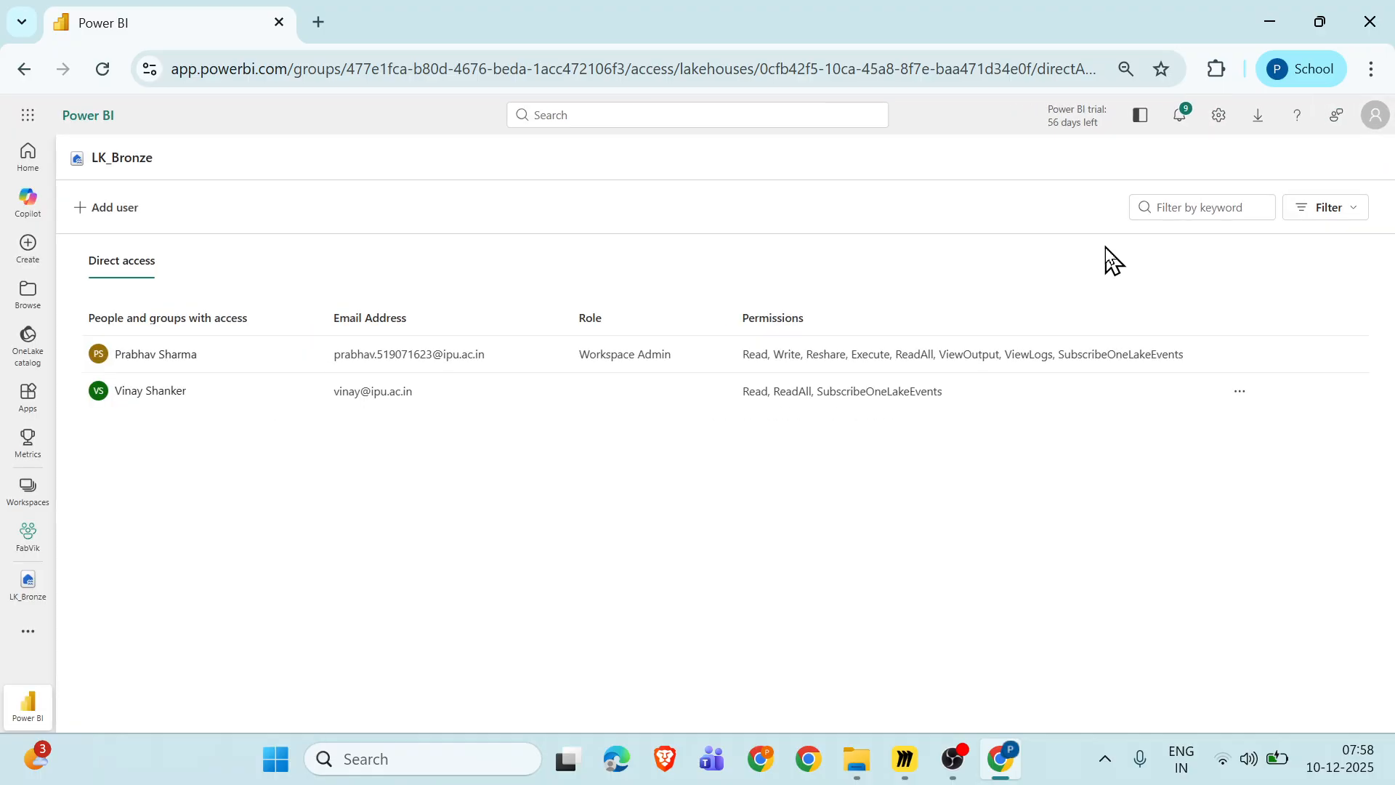
Return to the FabVik workspace and check who has workspace-level access, closing the access list when done.
{"action": "left_click", "coordinate": [28, 538]}
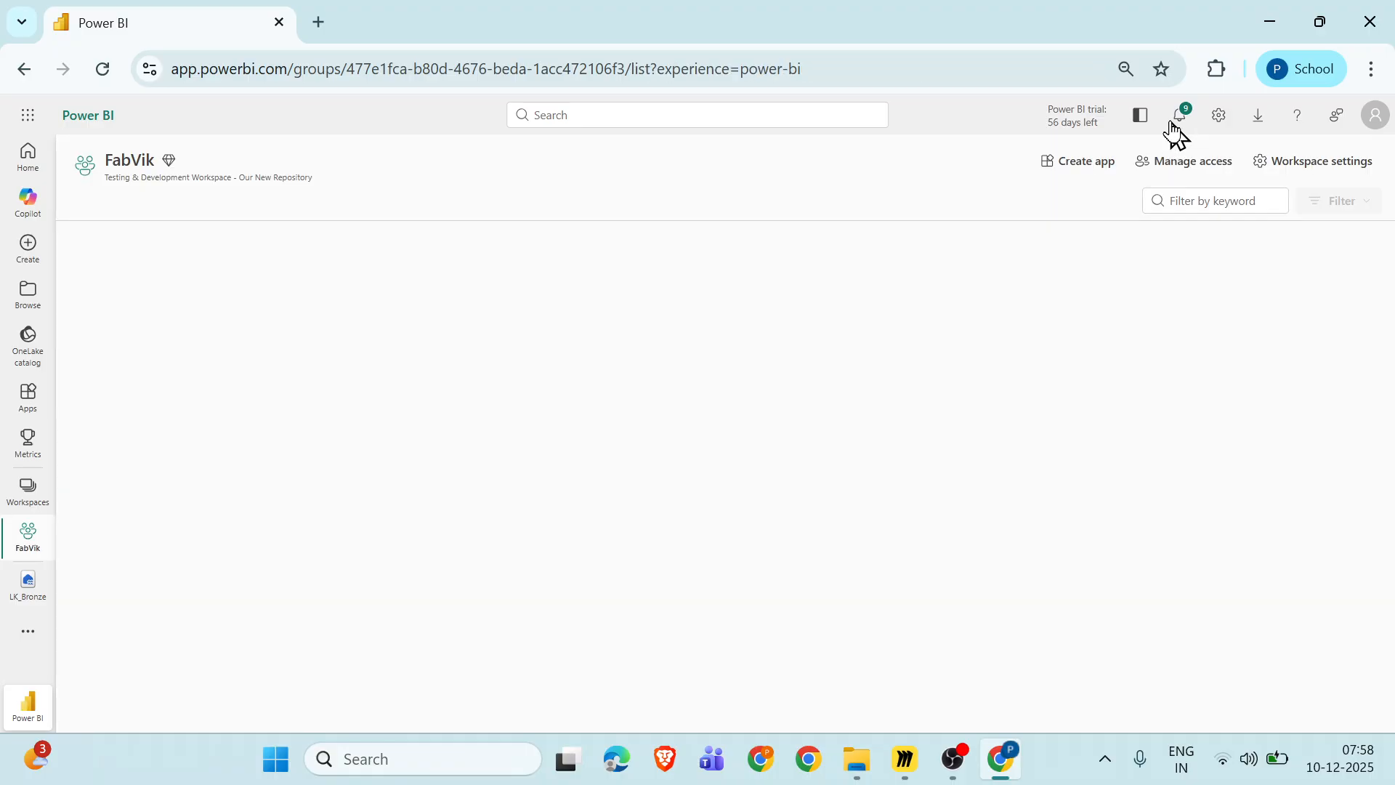
{"action": "left_click", "coordinate": [1224, 167]}
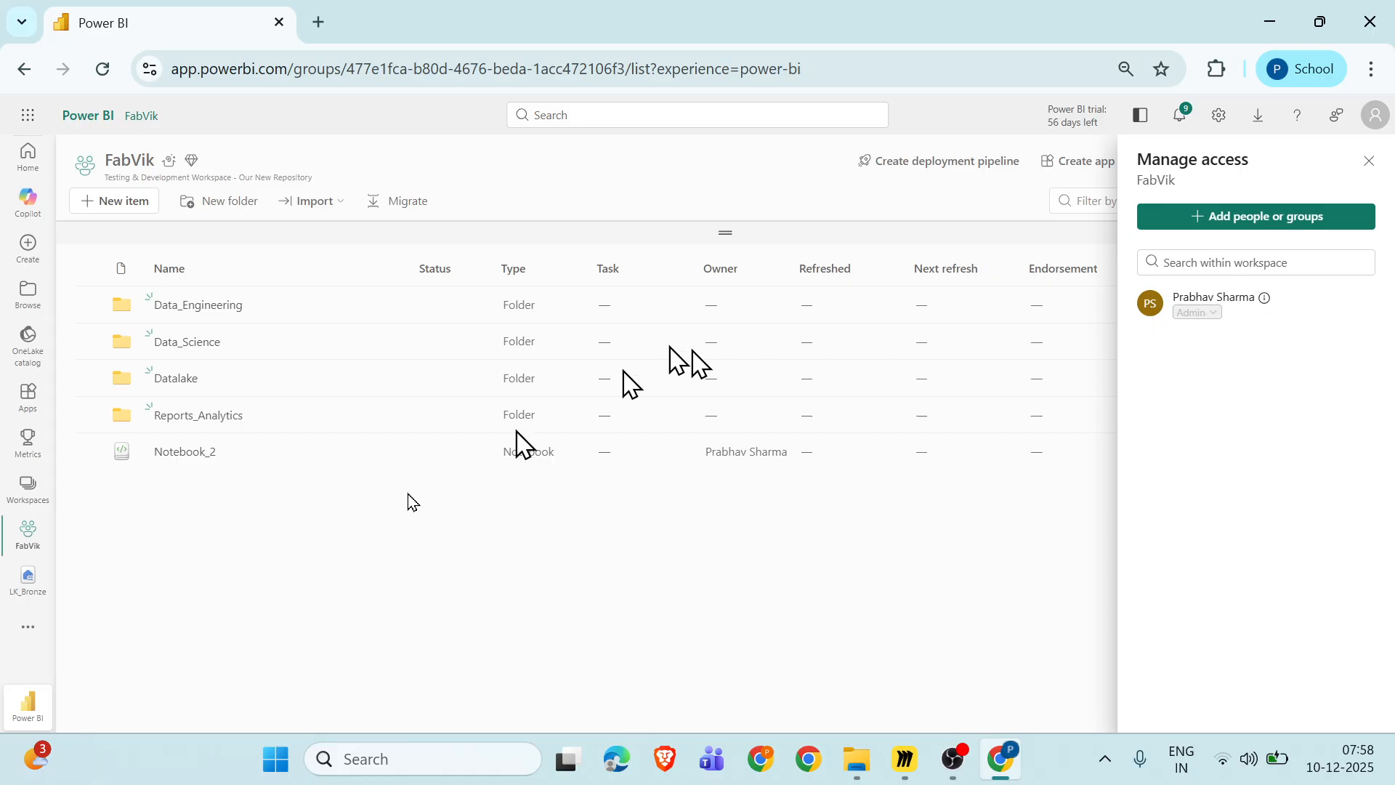
{"action": "left_click", "coordinate": [289, 561]}
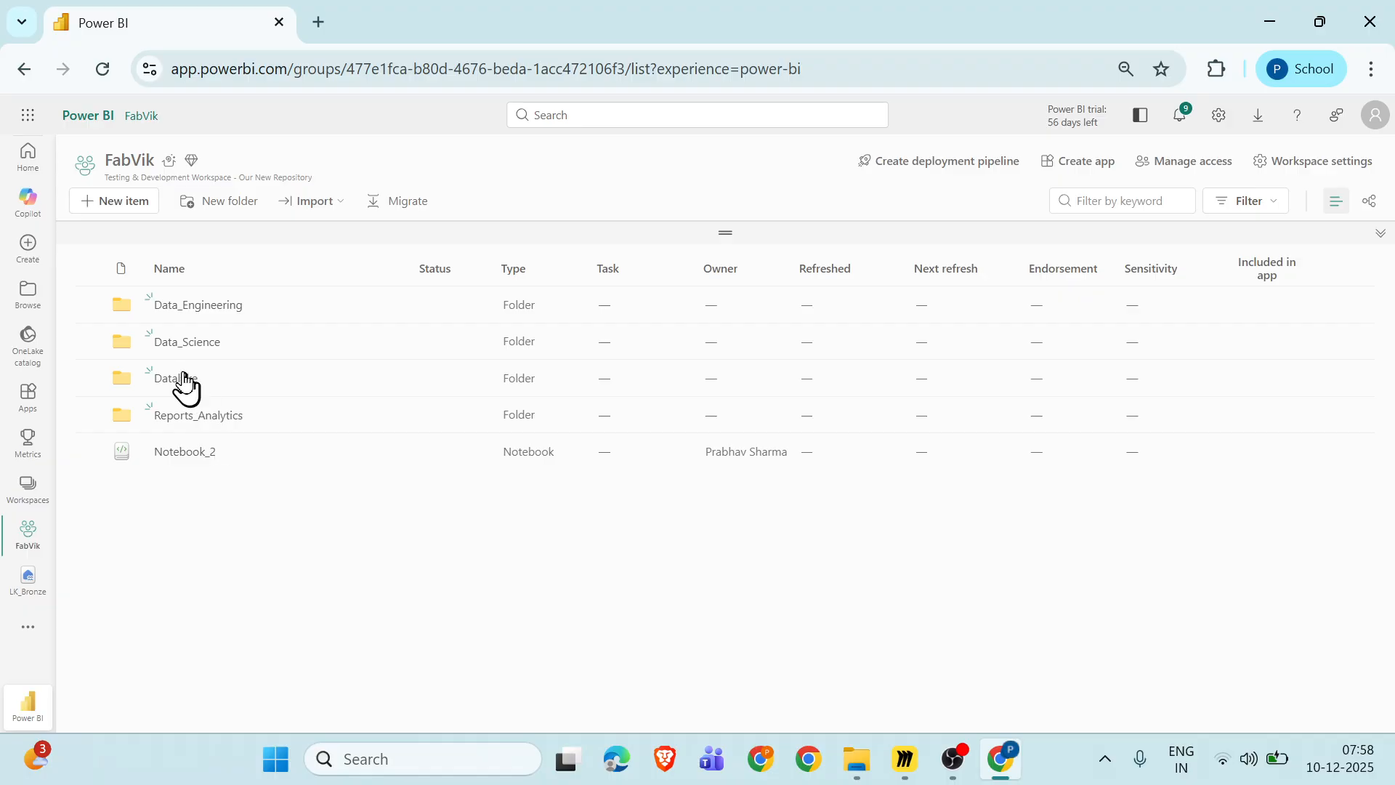
Open permission management for the LK_Bronze lakehouse in the Datalake folder.
{"action": "left_click", "coordinate": [18, 605]}
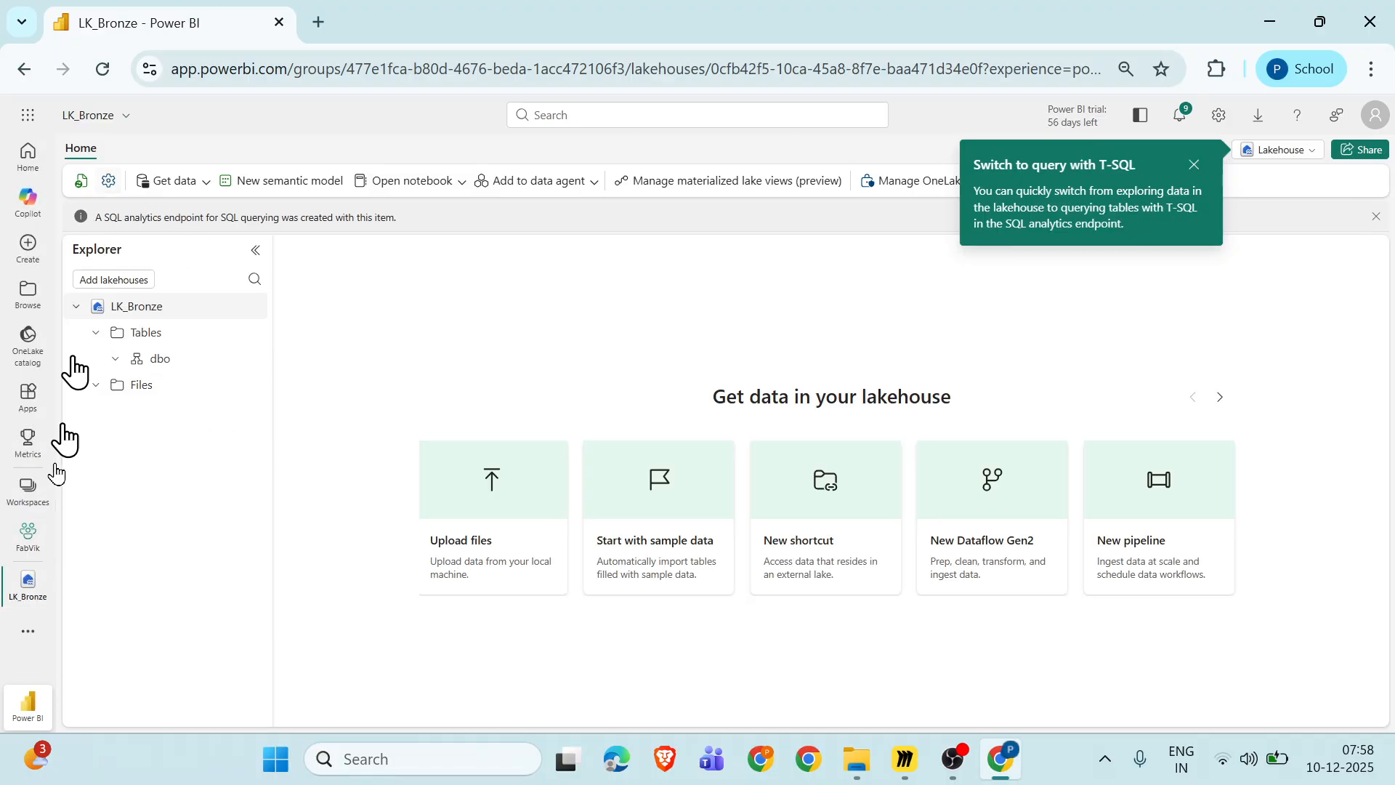
{"action": "left_click", "coordinate": [25, 545]}
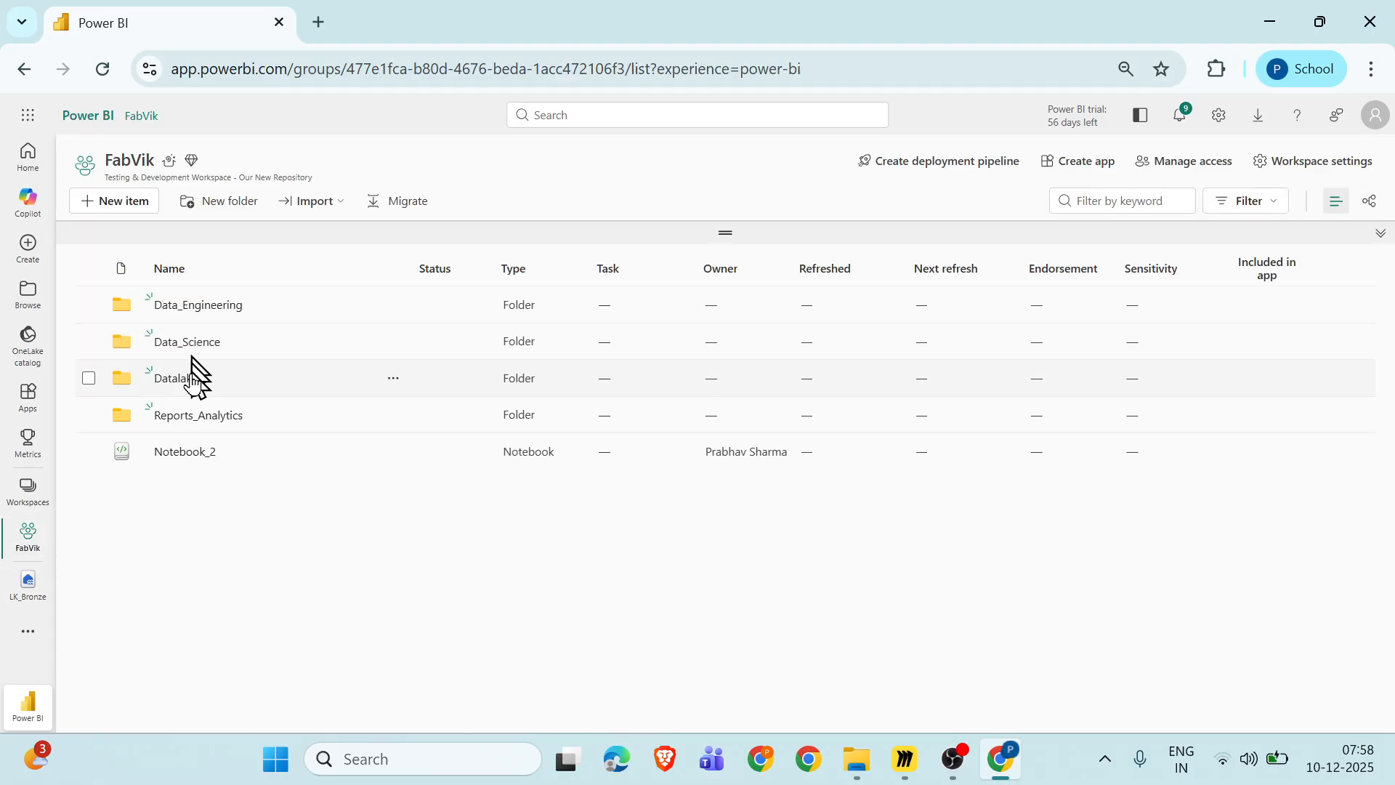
{"action": "left_click", "coordinate": [189, 385]}
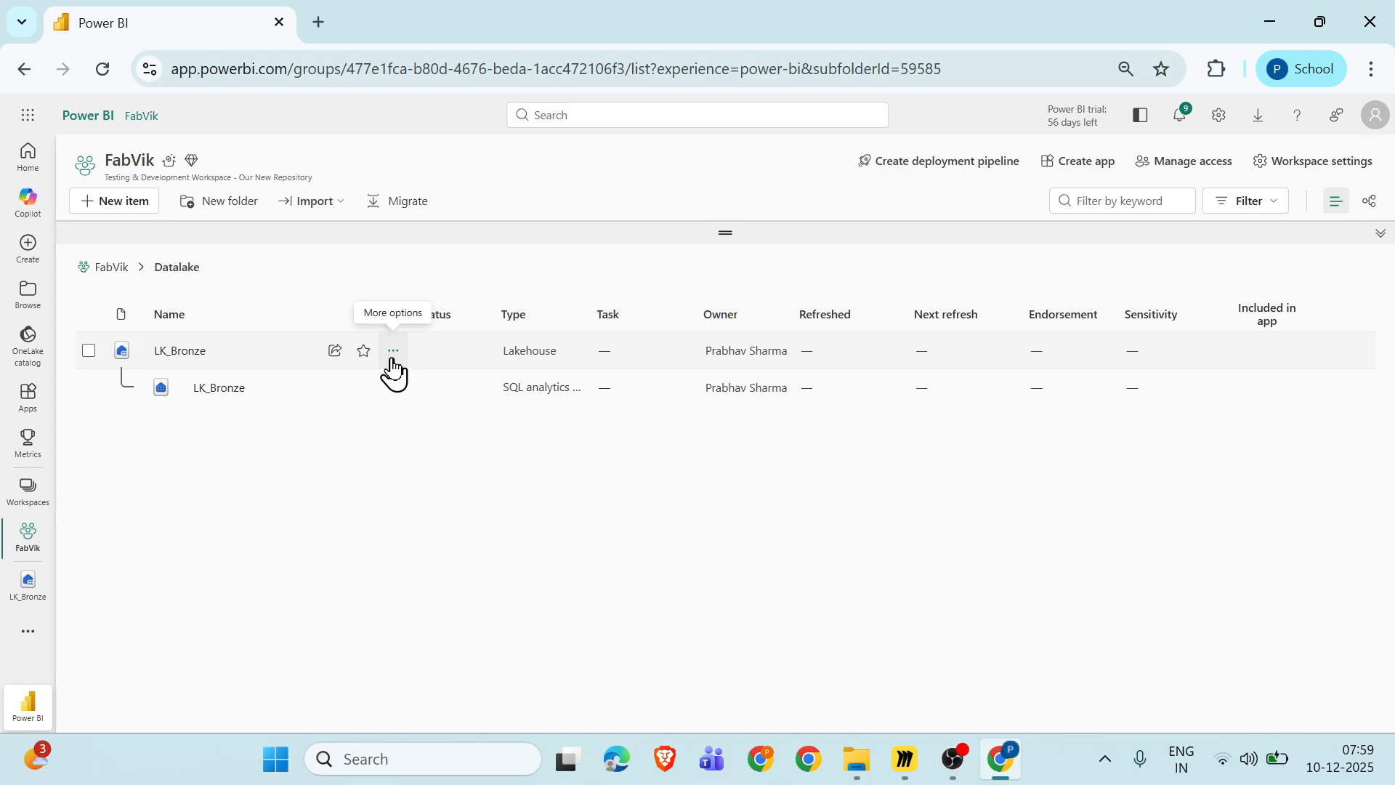
{"action": "left_click", "coordinate": [335, 350]}
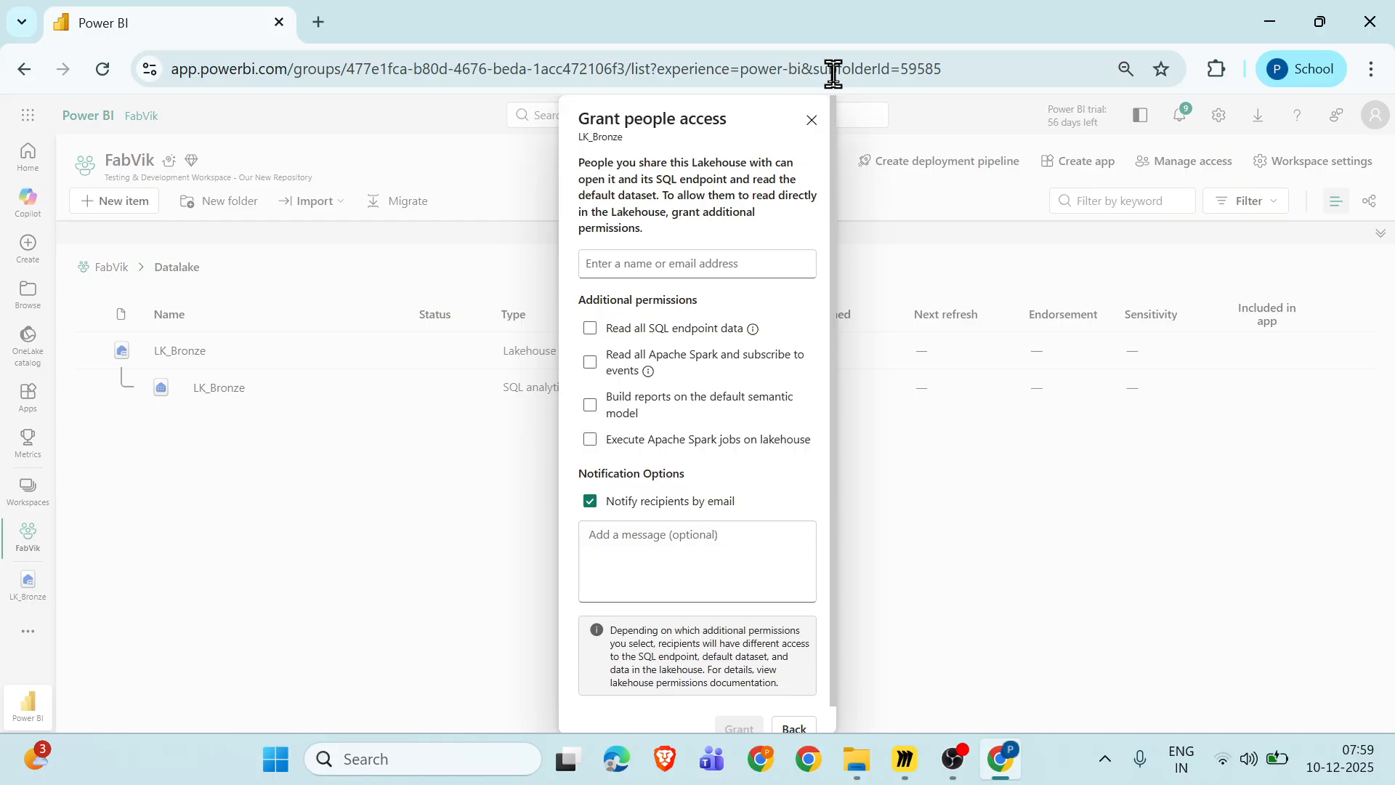
{"action": "left_click", "coordinate": [812, 120]}
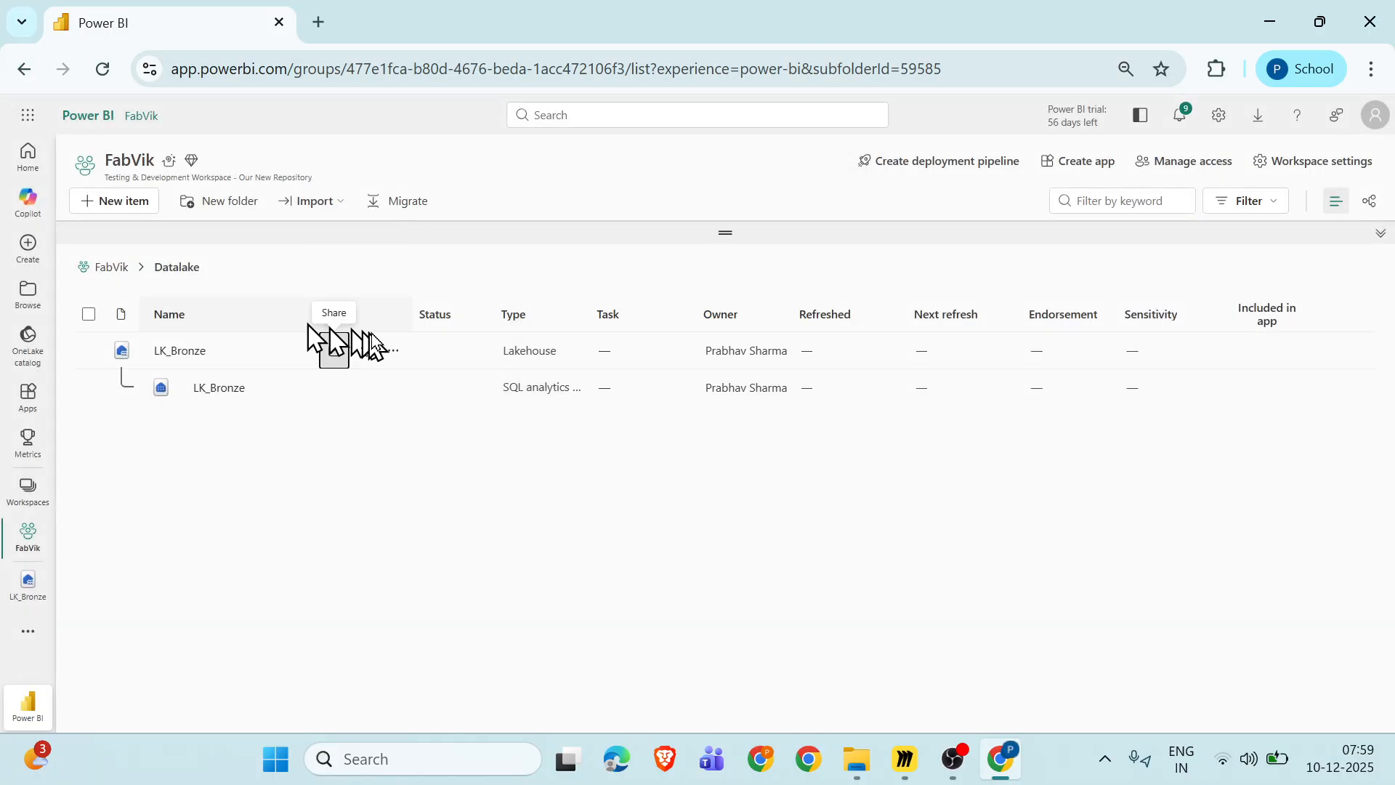
{"action": "left_click", "coordinate": [393, 354]}
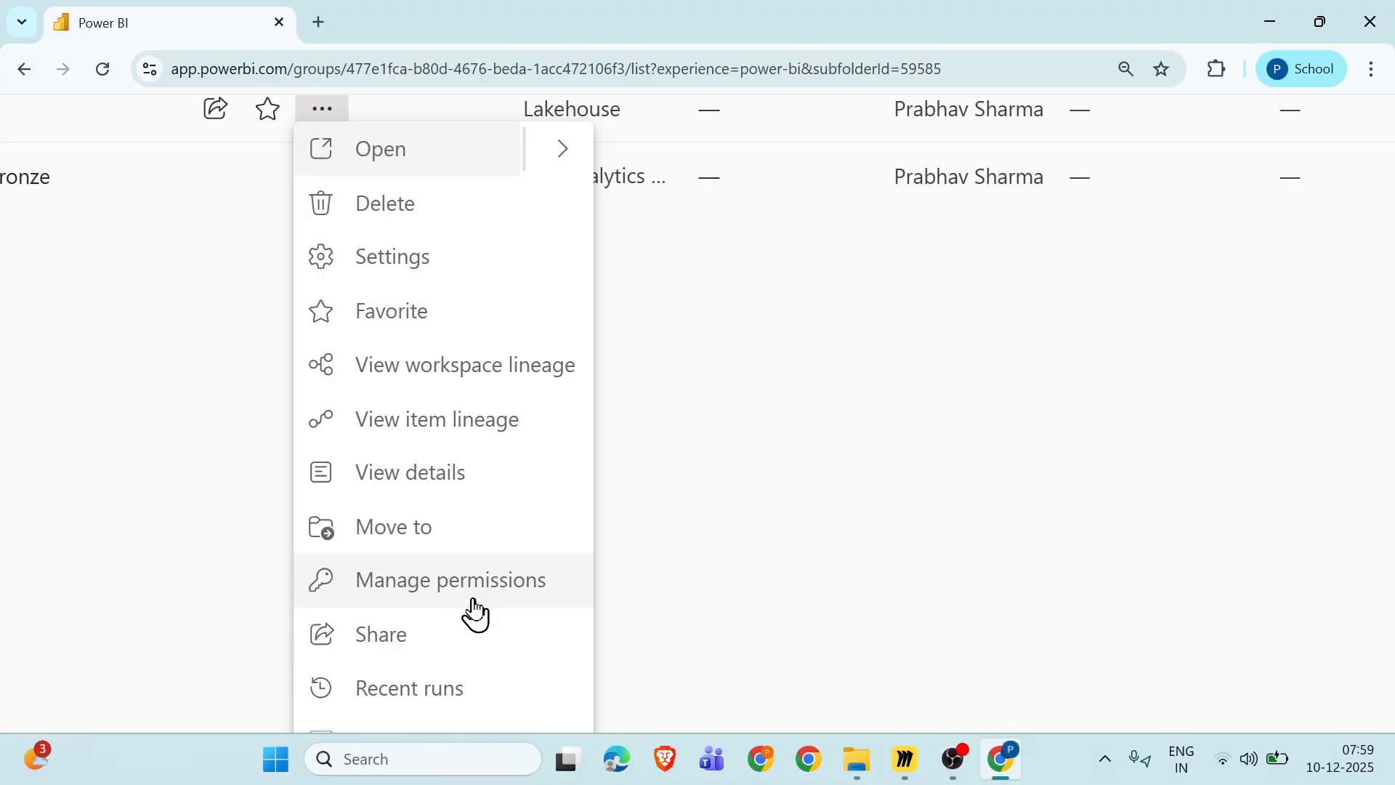
{"action": "scroll", "coordinate": [476, 614], "scroll_direction": "down", "scroll_amount": 1}
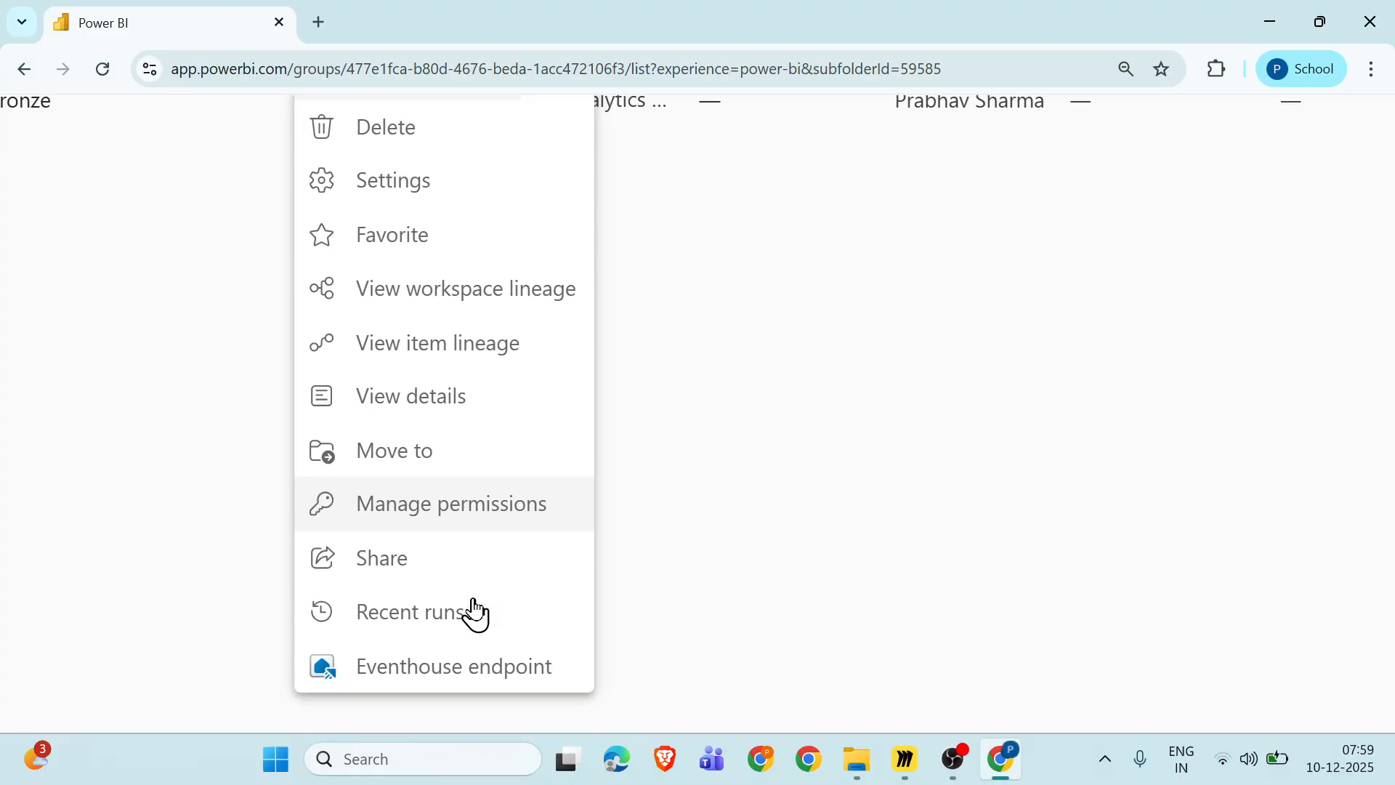
{"action": "left_click", "coordinate": [478, 510]}
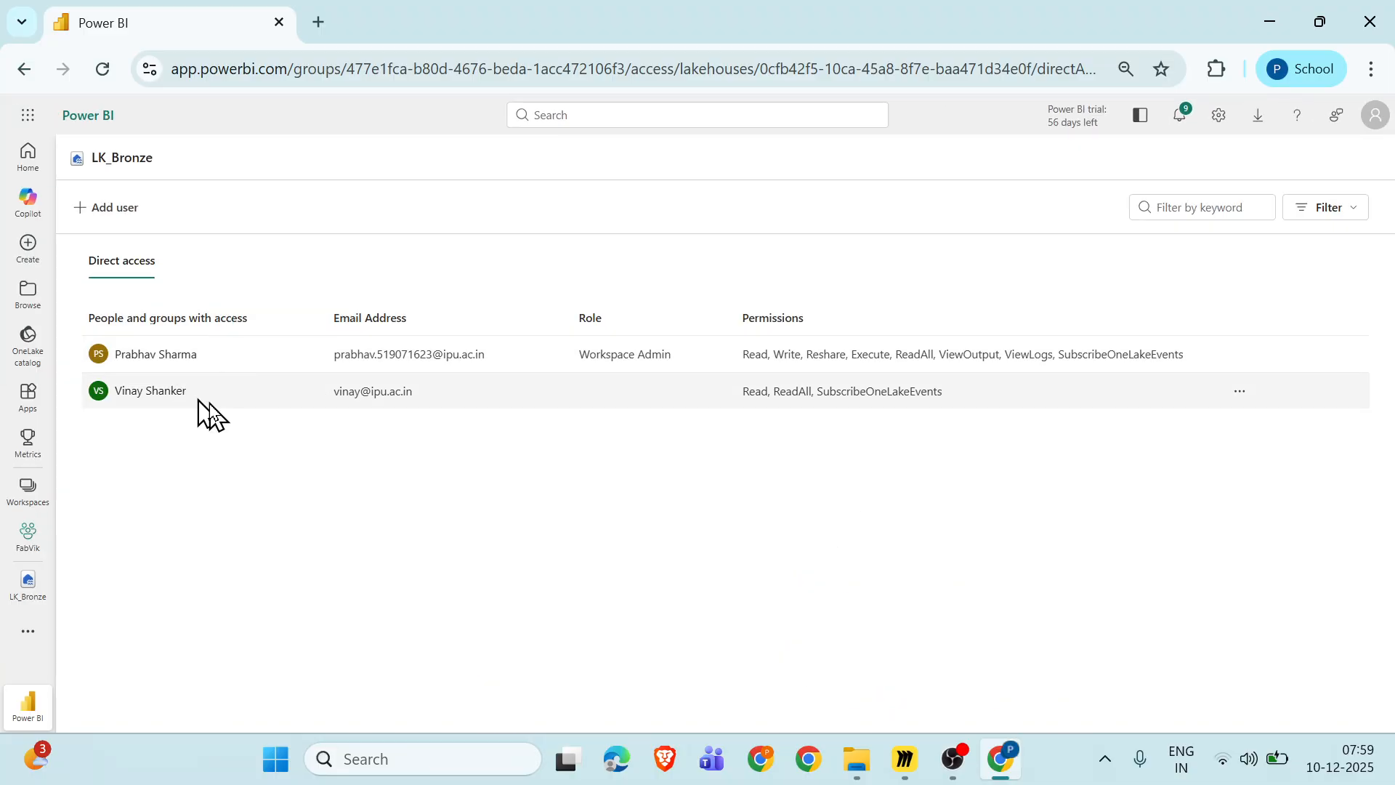
Examine the shared recipient's LK_Bronze permissions and the actions available for changing them, without applying any.
{"action": "scroll", "coordinate": [351, 391], "scroll_direction": "up", "scroll_amount": 2}
{"action": "scroll", "coordinate": [351, 391], "scroll_direction": "left", "scroll_amount": 1}
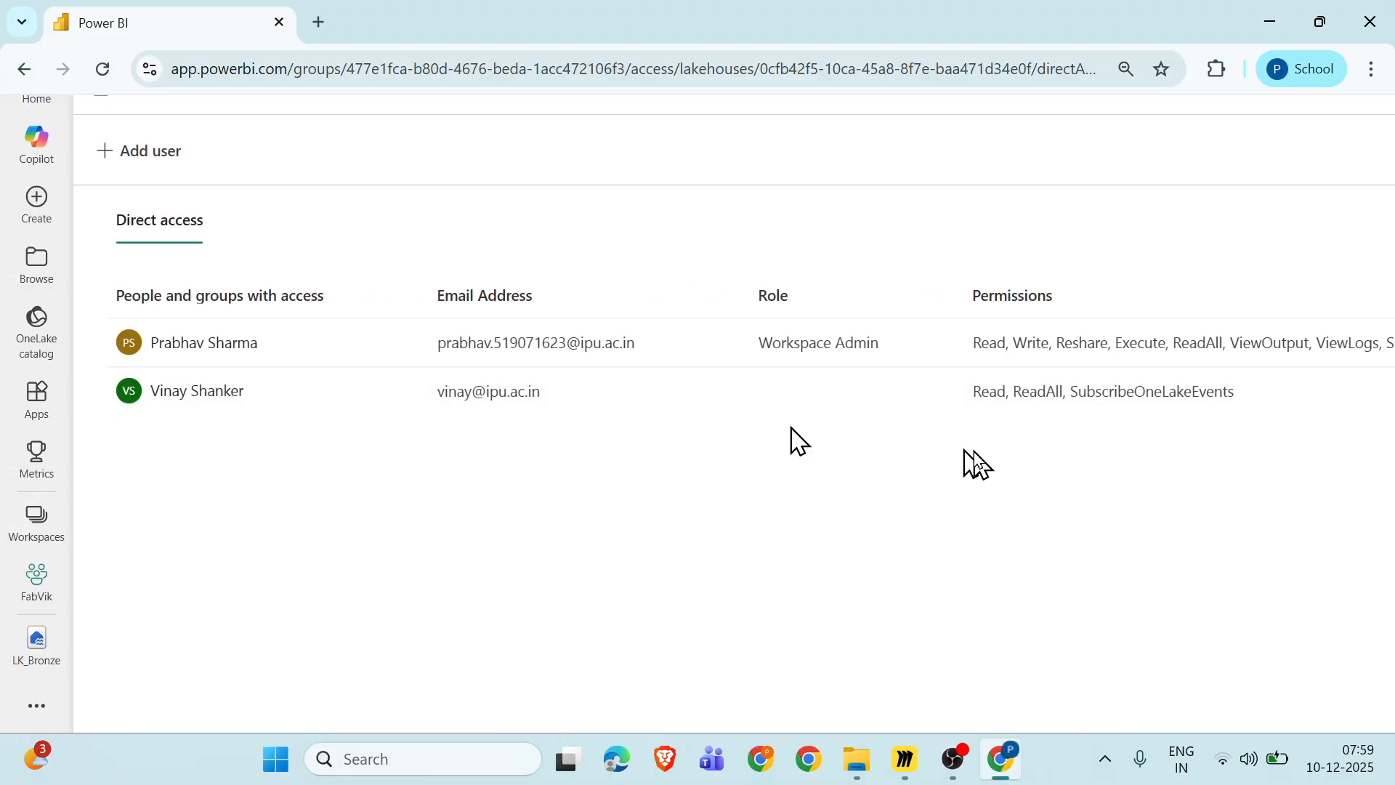
{"action": "scroll", "coordinate": [974, 451], "scroll_direction": "right", "scroll_amount": 2}
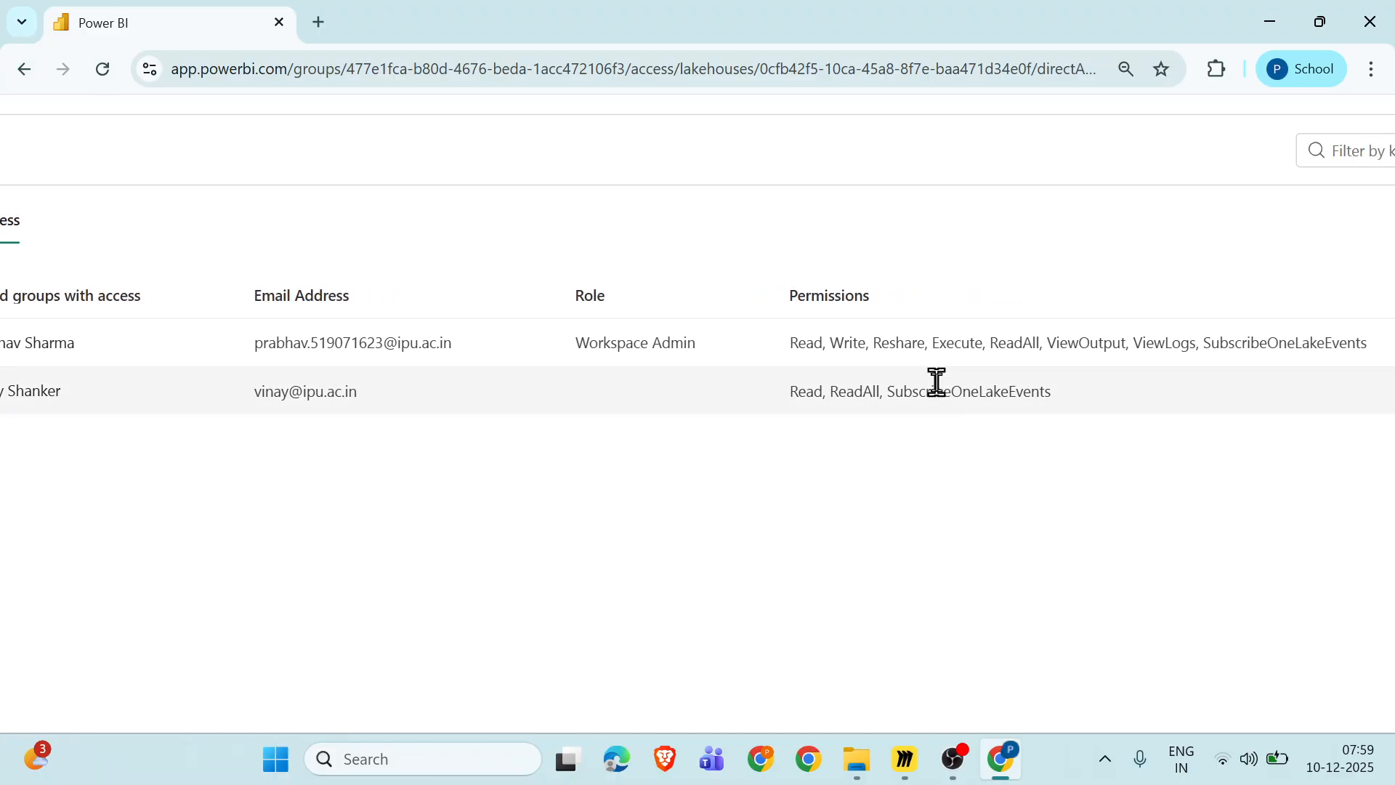
{"action": "scroll", "coordinate": [993, 396], "scroll_direction": "down", "scroll_amount": 2}
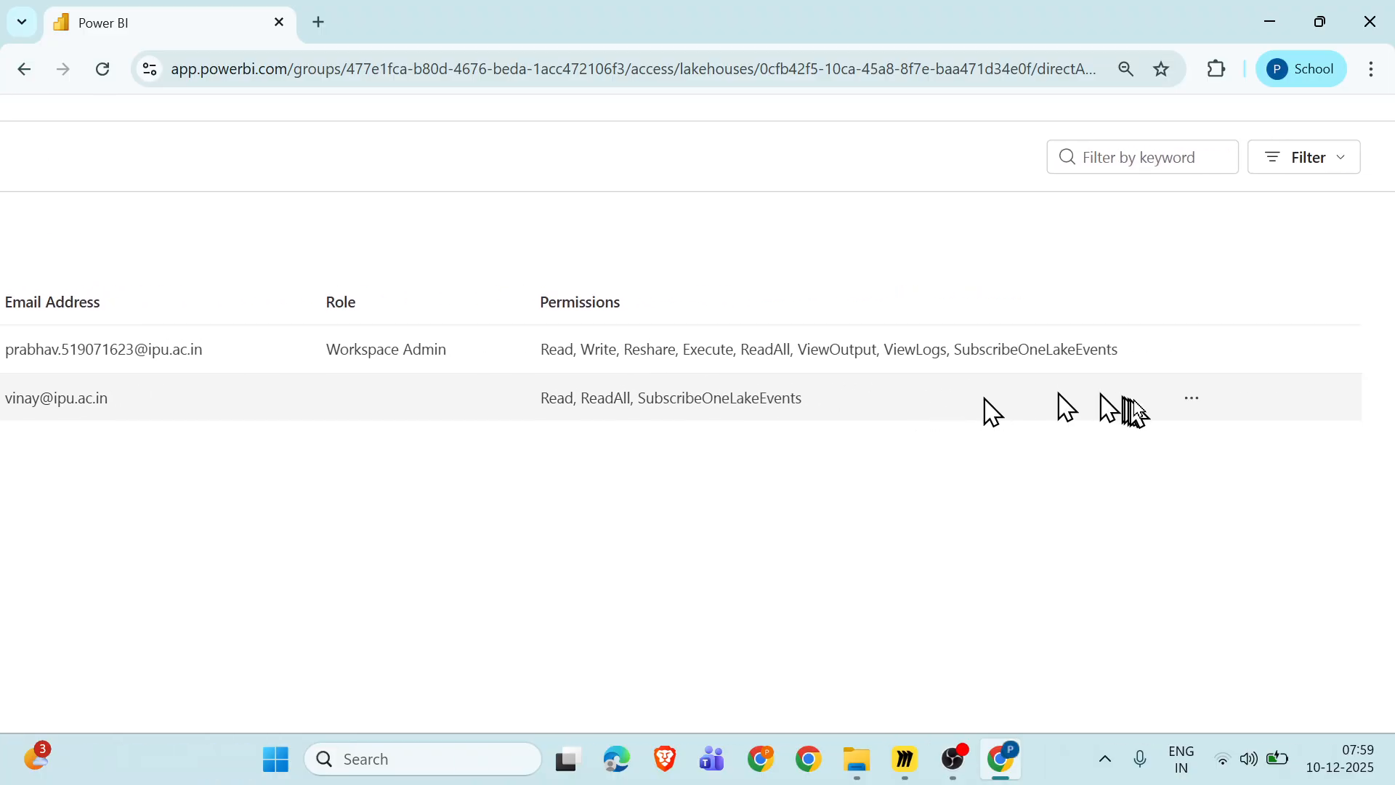
{"action": "left_click", "coordinate": [1190, 404]}
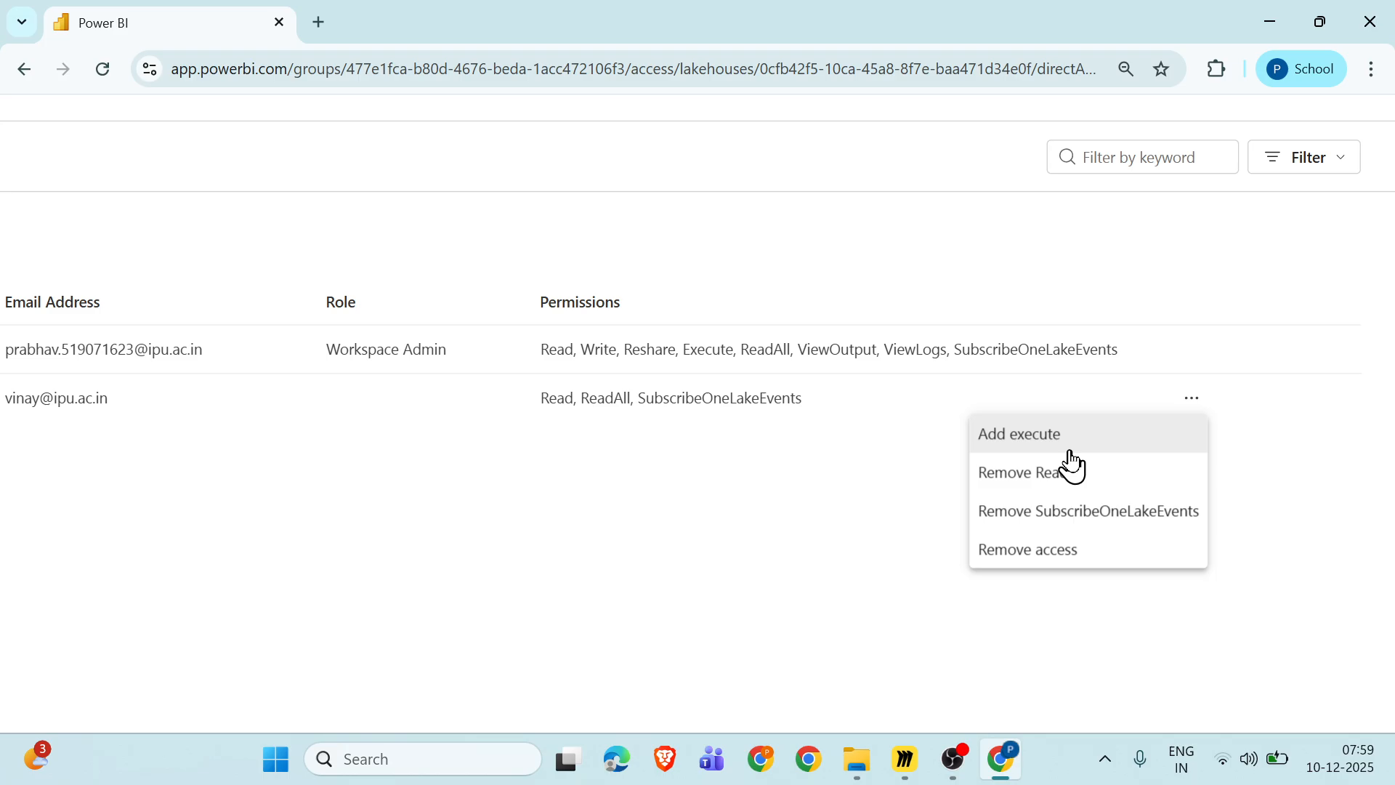
{"action": "left_click", "coordinate": [894, 517]}
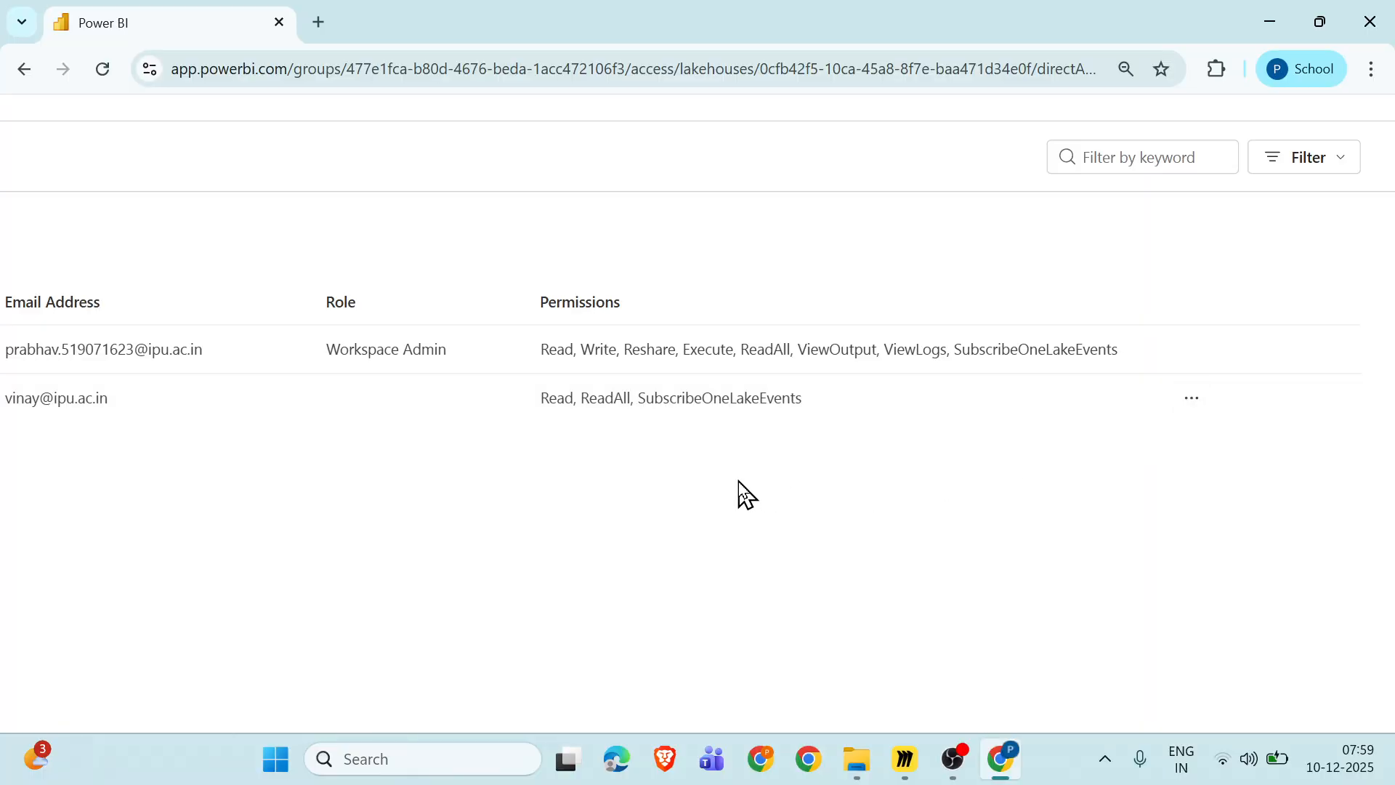
Compare the Workspace Admin's permissions on LK_Bronze with those of the recipient it was shared with.
{"action": "scroll", "coordinate": [744, 492], "scroll_direction": "left", "scroll_amount": 5}
{"action": "scroll", "coordinate": [305, 420], "scroll_direction": "right", "scroll_amount": 5}
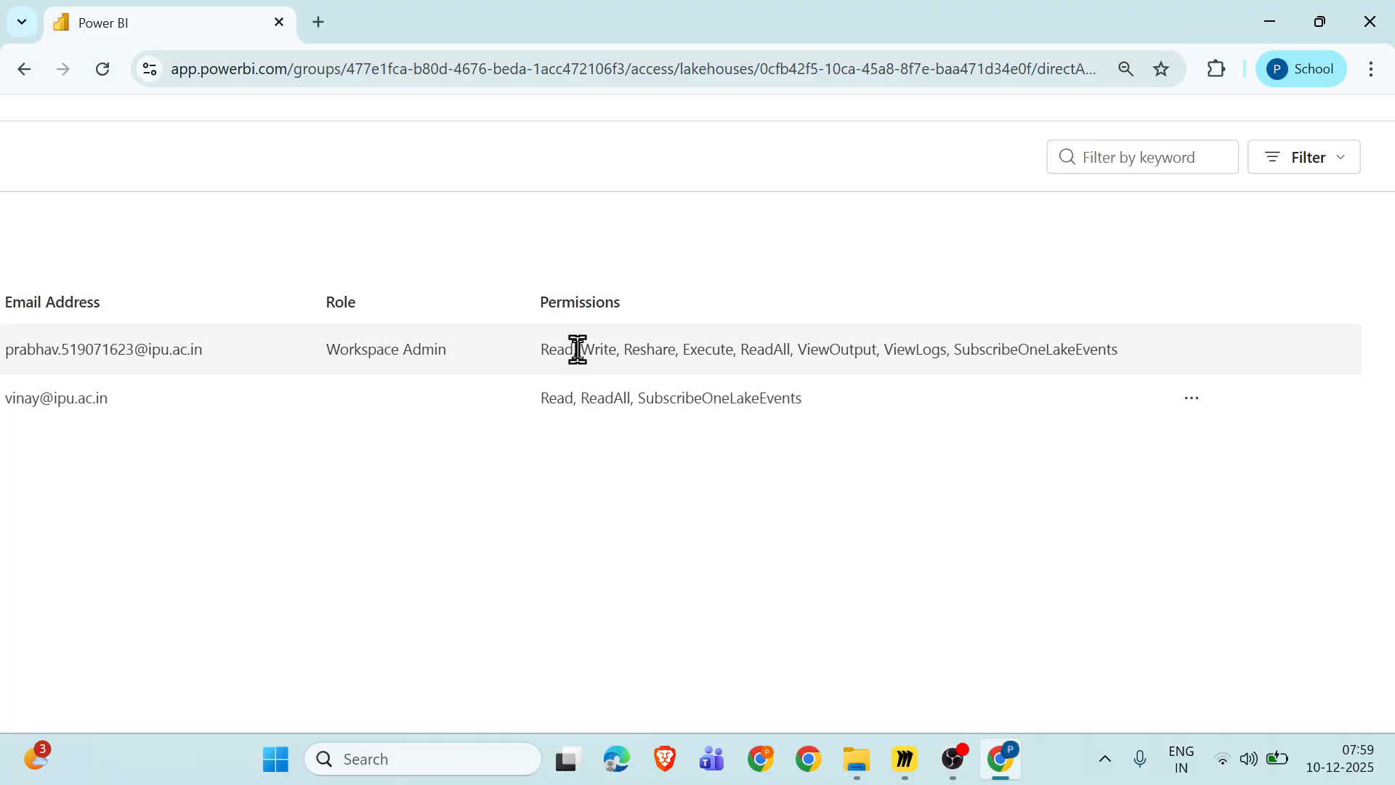
{"action": "left_click_drag", "start_coordinate": [544, 347], "coordinate": [1131, 356]}
{"action": "left_click", "coordinate": [897, 484]}
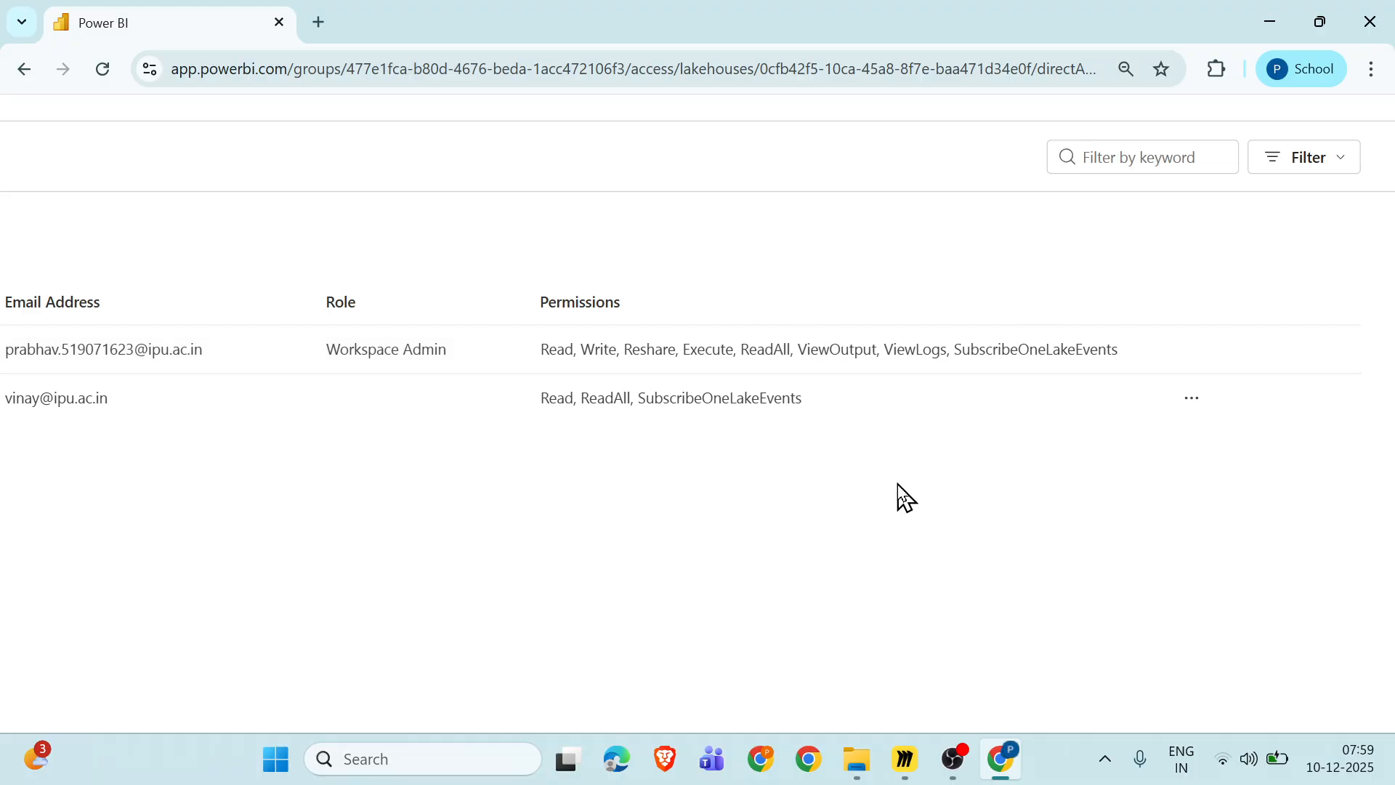
{"action": "scroll", "coordinate": [897, 484], "scroll_direction": "left", "scroll_amount": 5}
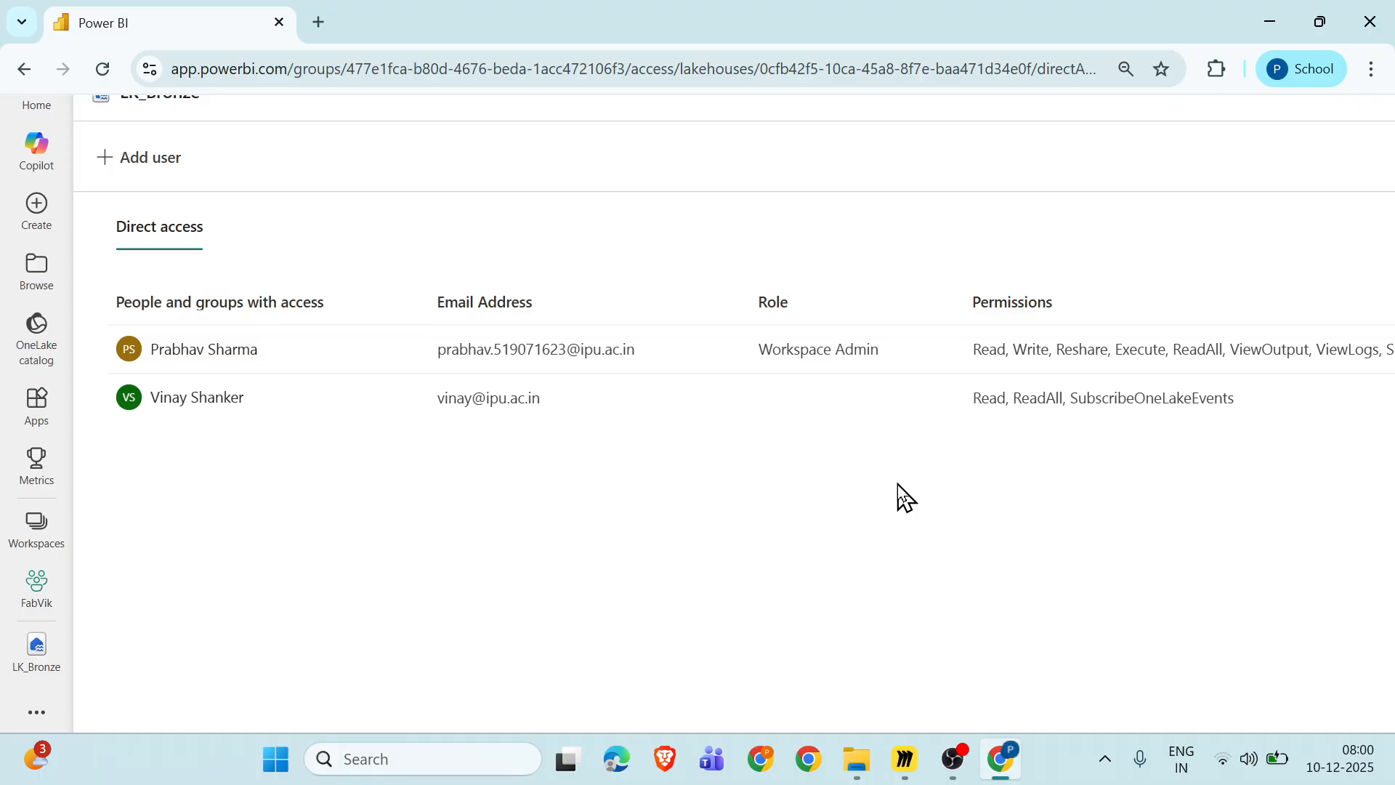
{"action": "scroll", "coordinate": [897, 484], "scroll_direction": "right", "scroll_amount": 5}
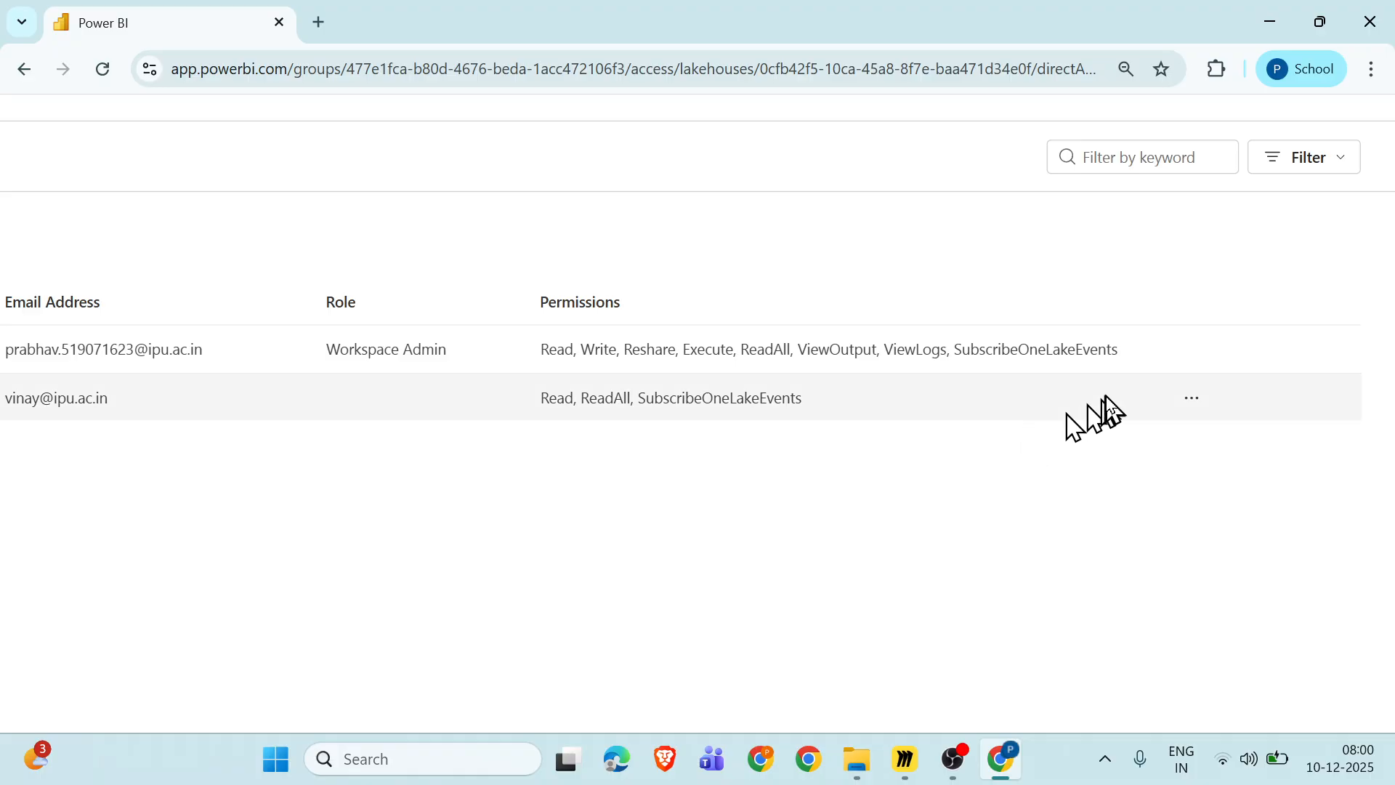
{"action": "triple_click", "coordinate": [1071, 350]}
{"action": "left_click", "coordinate": [1011, 548]}
{"action": "scroll", "coordinate": [640, 452], "scroll_direction": "left", "scroll_amount": 5}
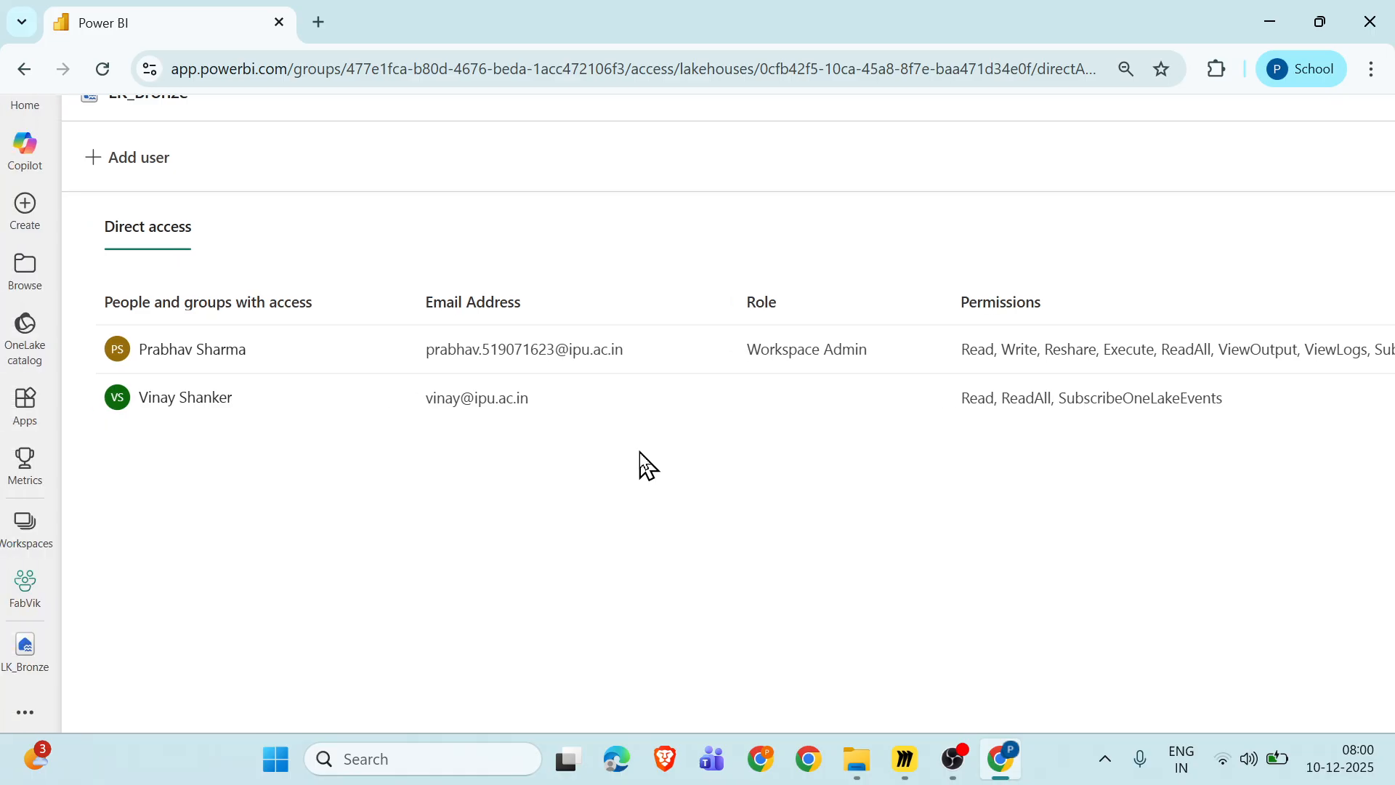
{"action": "scroll", "coordinate": [564, 446], "scroll_direction": "right", "scroll_amount": 2}
{"action": "scroll", "coordinate": [564, 446], "scroll_direction": "right", "scroll_amount": 3}
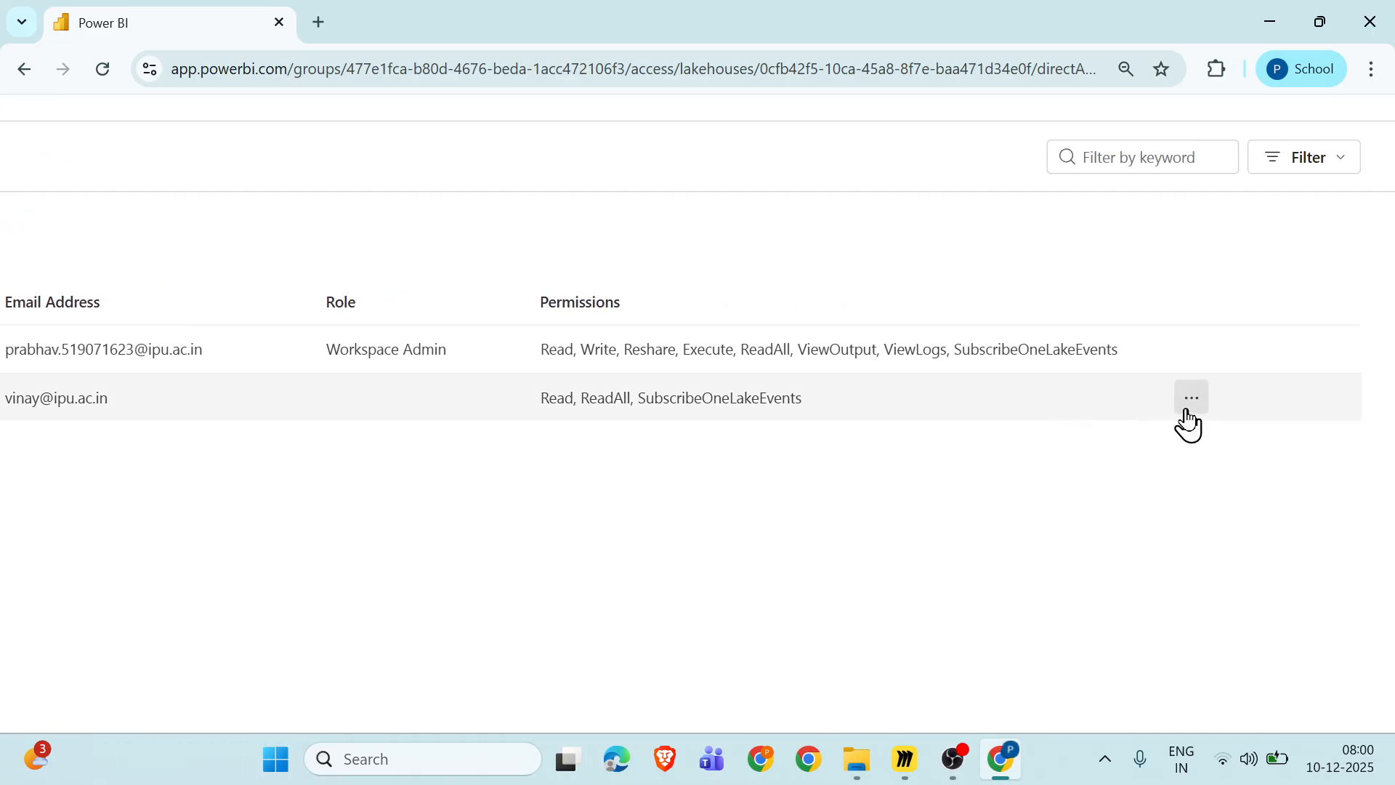
Remove the shared recipient's access to the LK_Bronze lakehouse and confirm the removal.
{"action": "left_click", "coordinate": [1192, 398]}
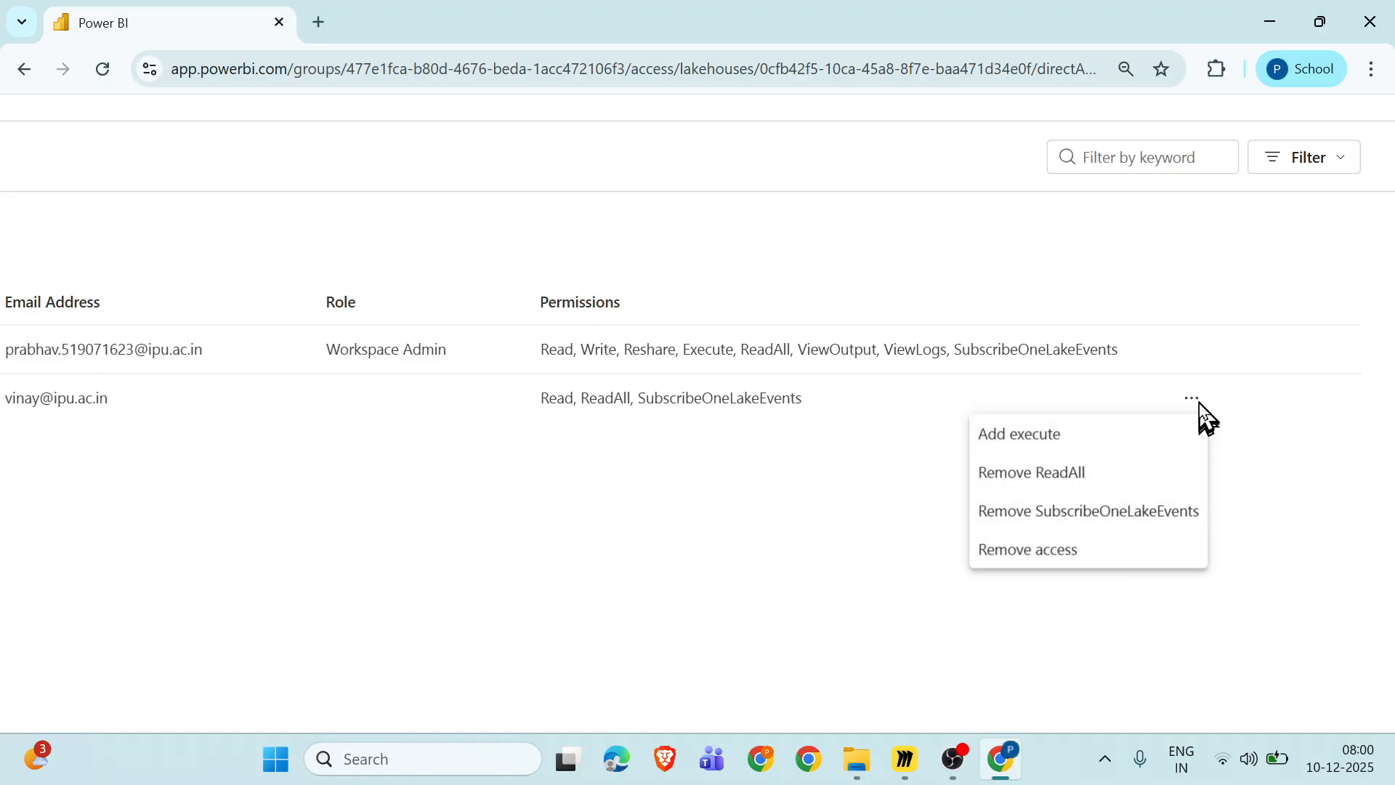
{"action": "left_click", "coordinate": [765, 546]}
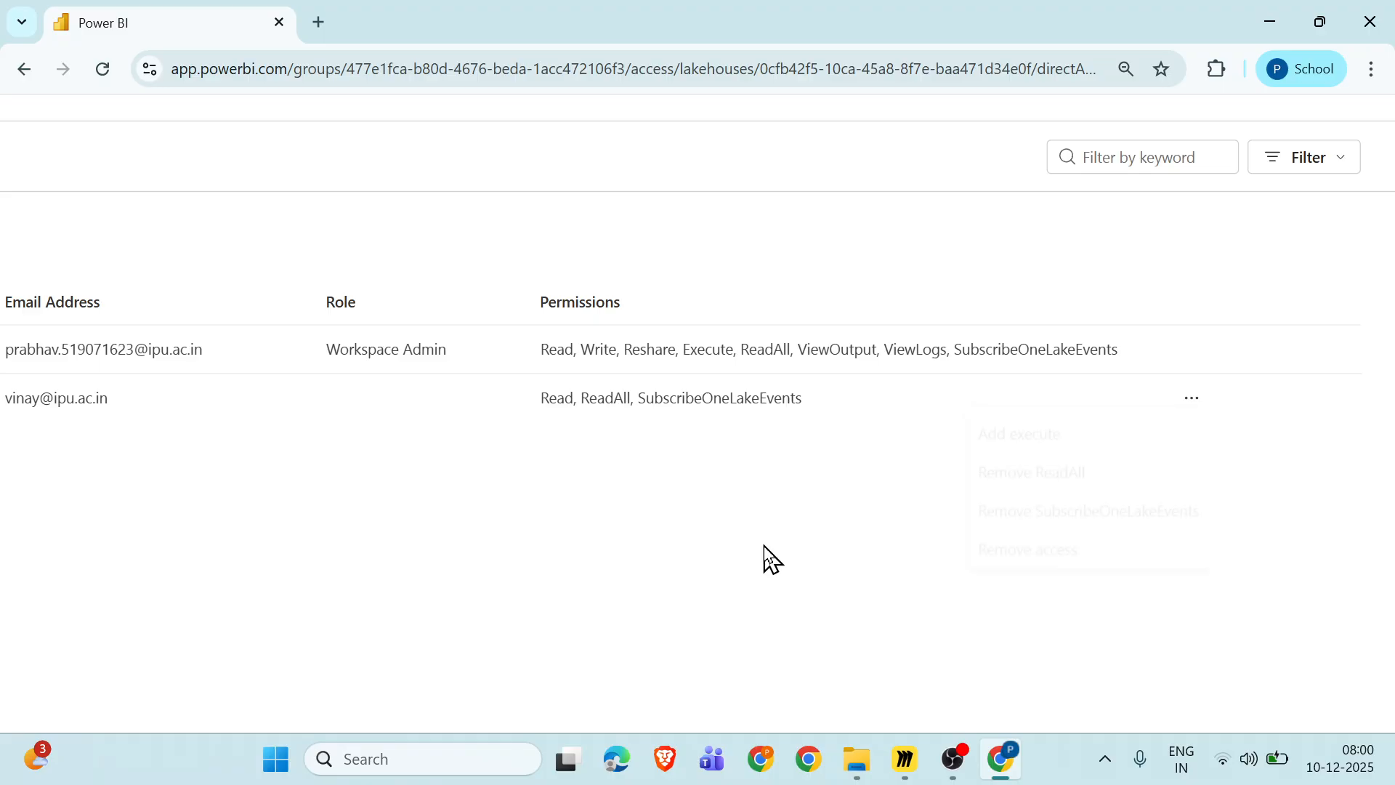
{"action": "left_click", "coordinate": [1201, 405]}
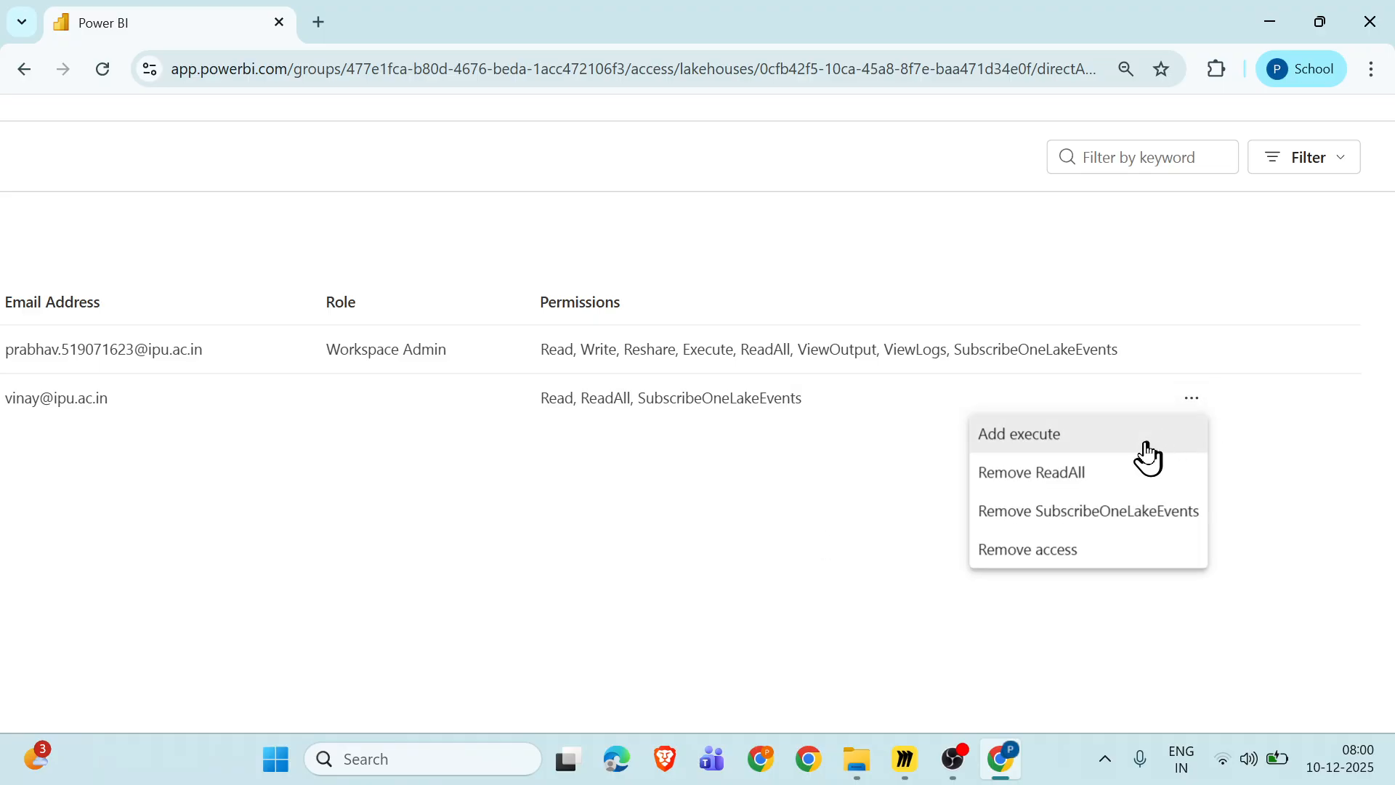
{"action": "left_click", "coordinate": [1032, 551]}
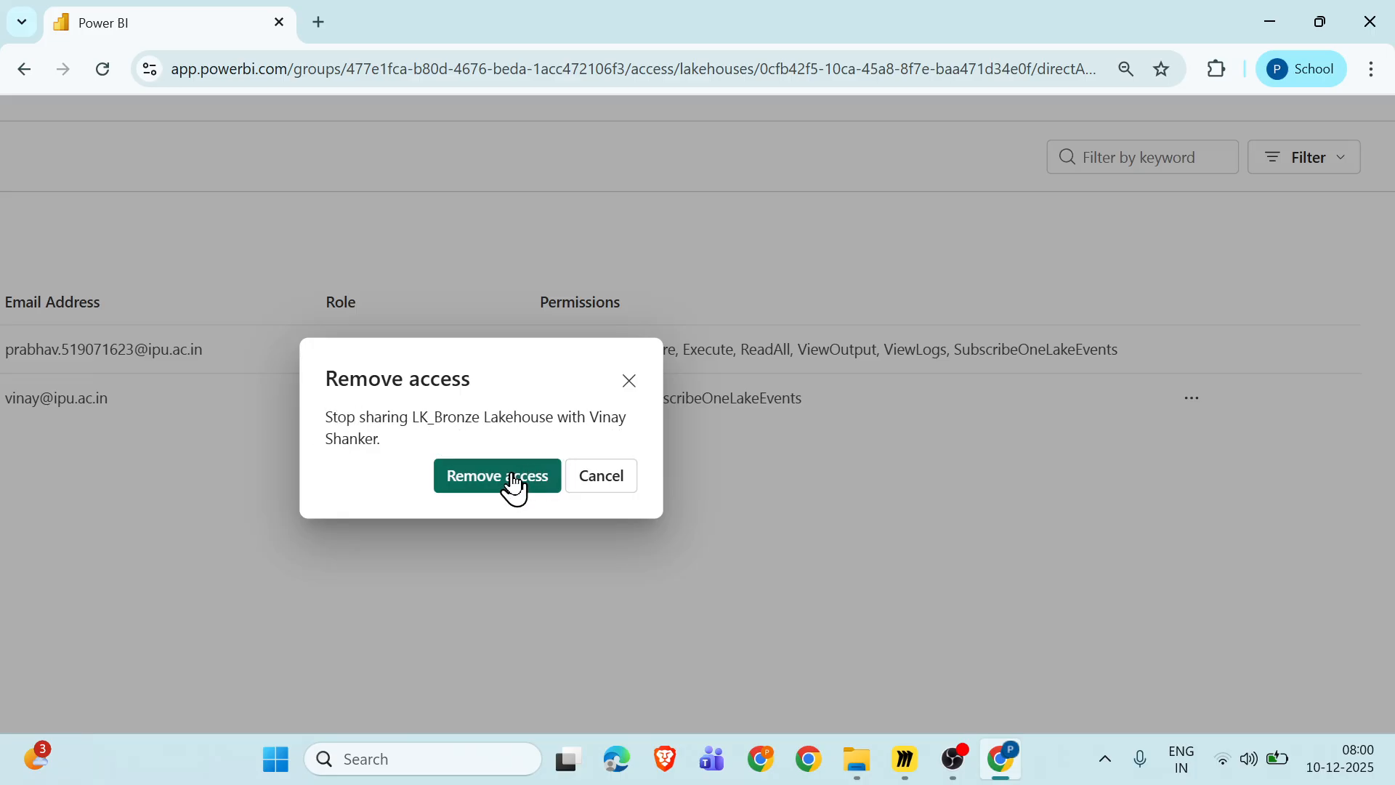
{"action": "left_click", "coordinate": [484, 478]}
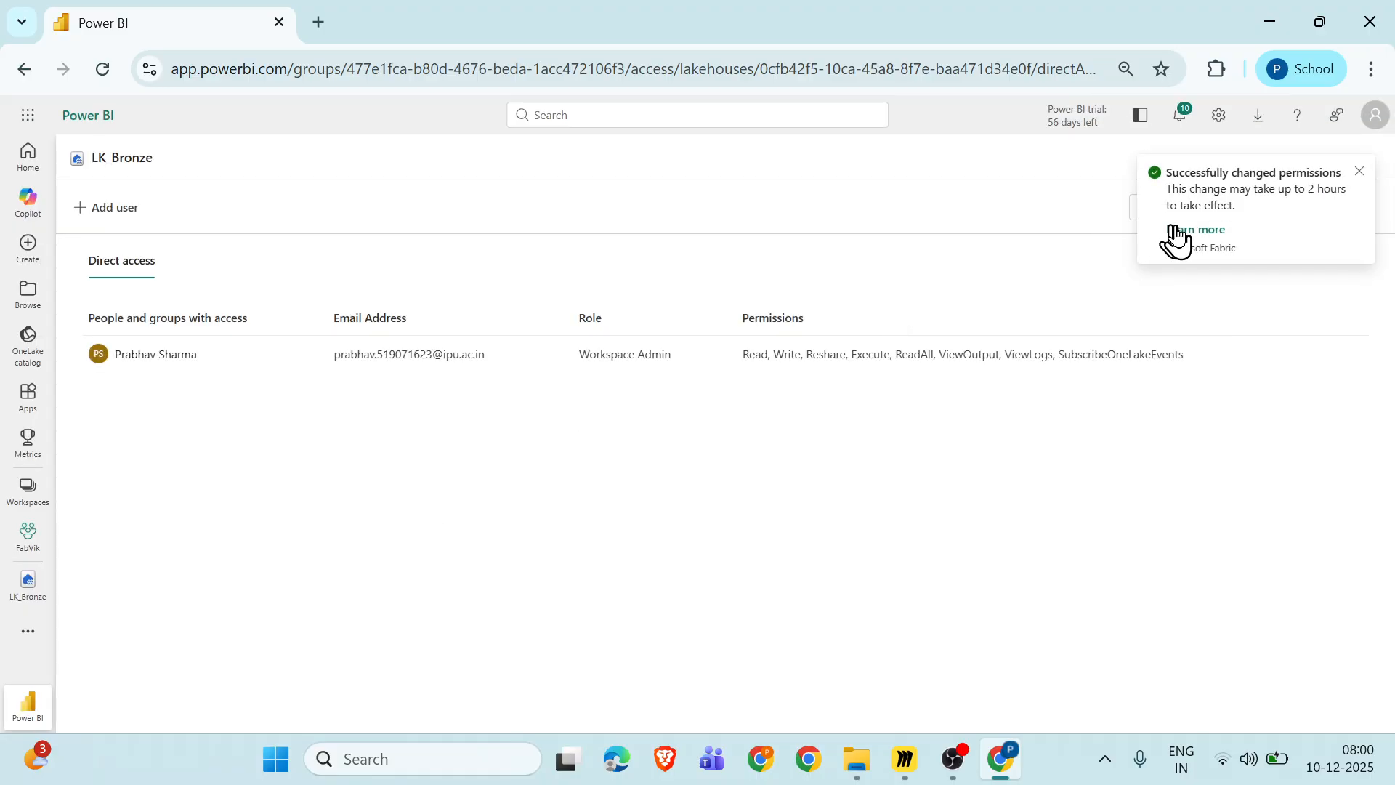
Read and dismiss the permission change notification, and return to the FabVik workspace.
{"action": "scroll", "coordinate": [1238, 342], "scroll_direction": "up", "scroll_amount": 5}
{"action": "scroll", "coordinate": [1238, 343], "scroll_direction": "up", "scroll_amount": 3}
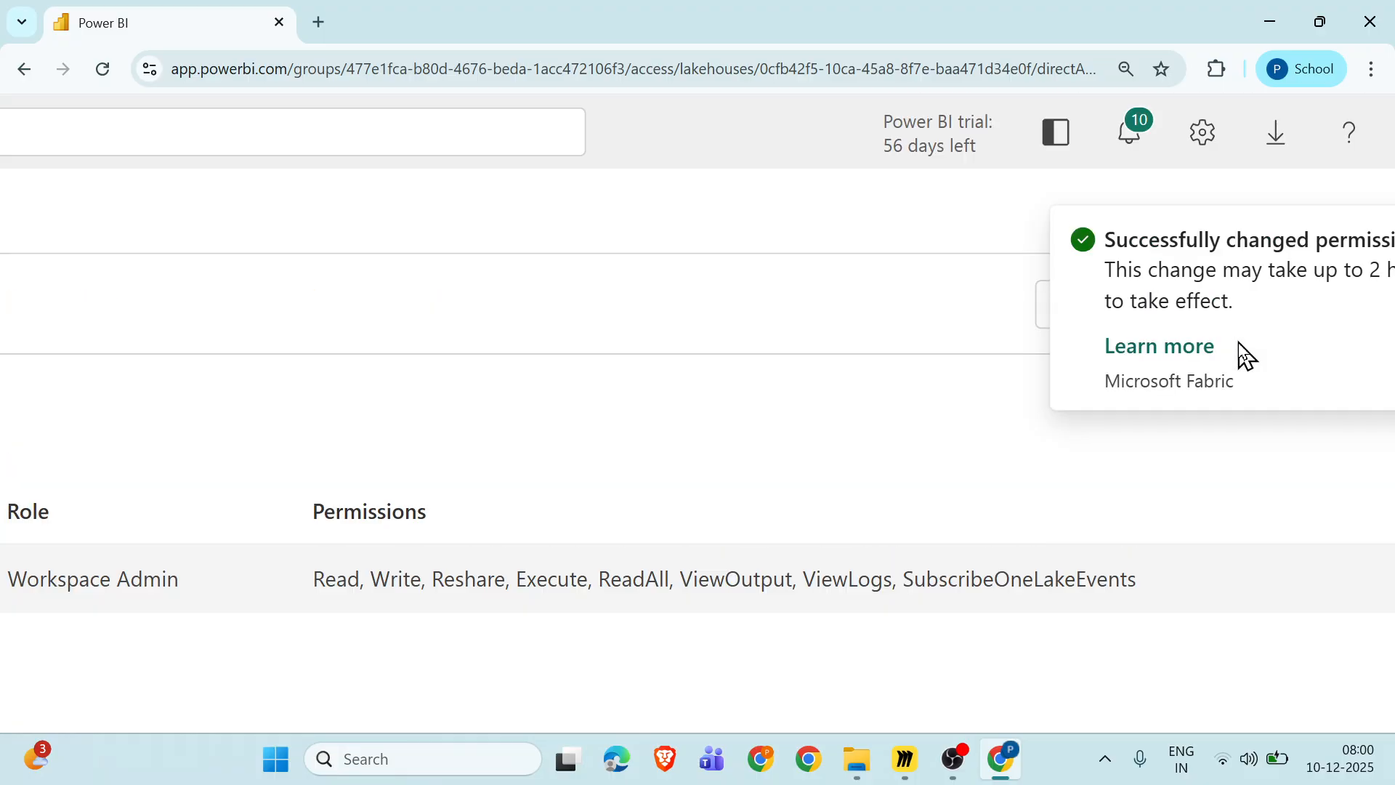
{"action": "scroll", "coordinate": [1238, 342], "scroll_direction": "right", "scroll_amount": 2}
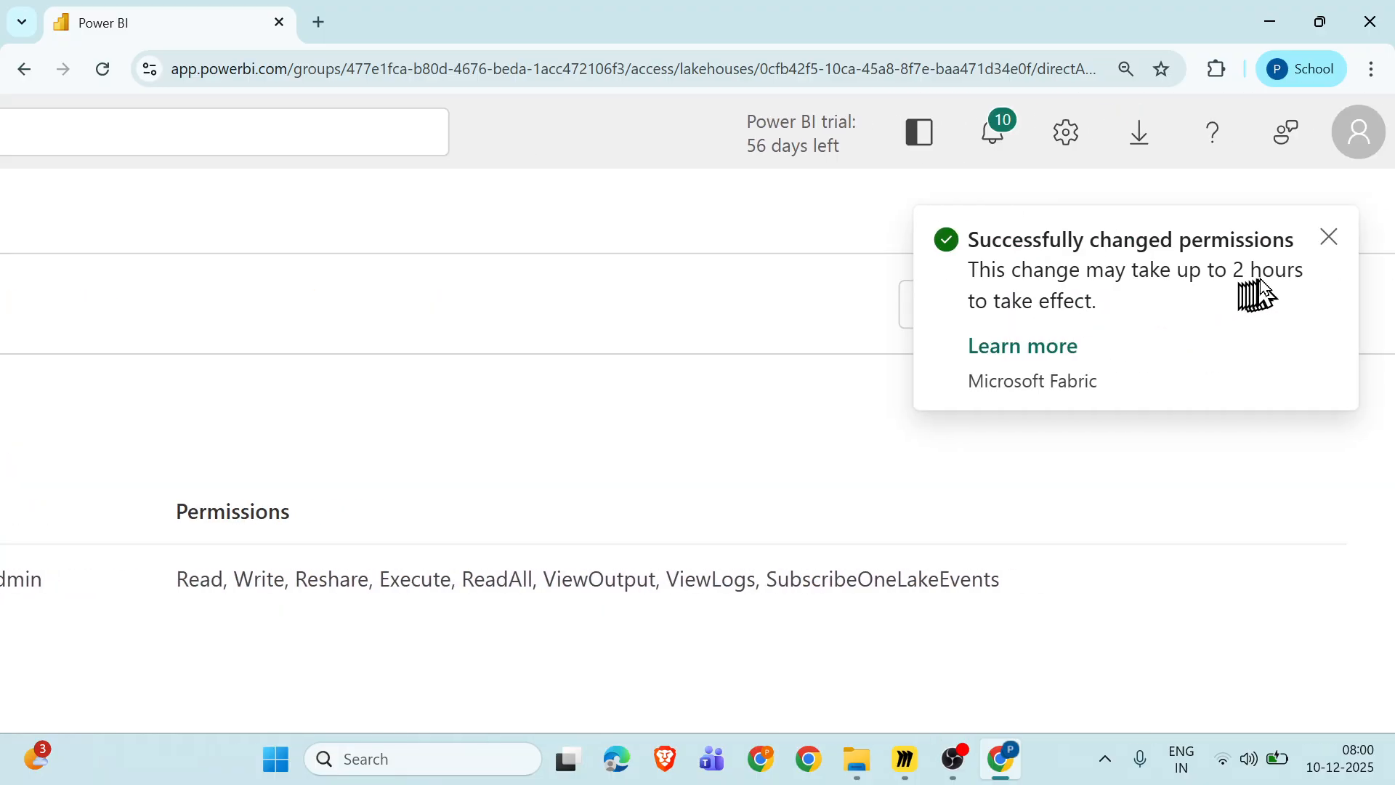
{"action": "left_click", "coordinate": [1331, 243]}
{"action": "scroll", "coordinate": [738, 436], "scroll_direction": "down", "scroll_amount": 5}
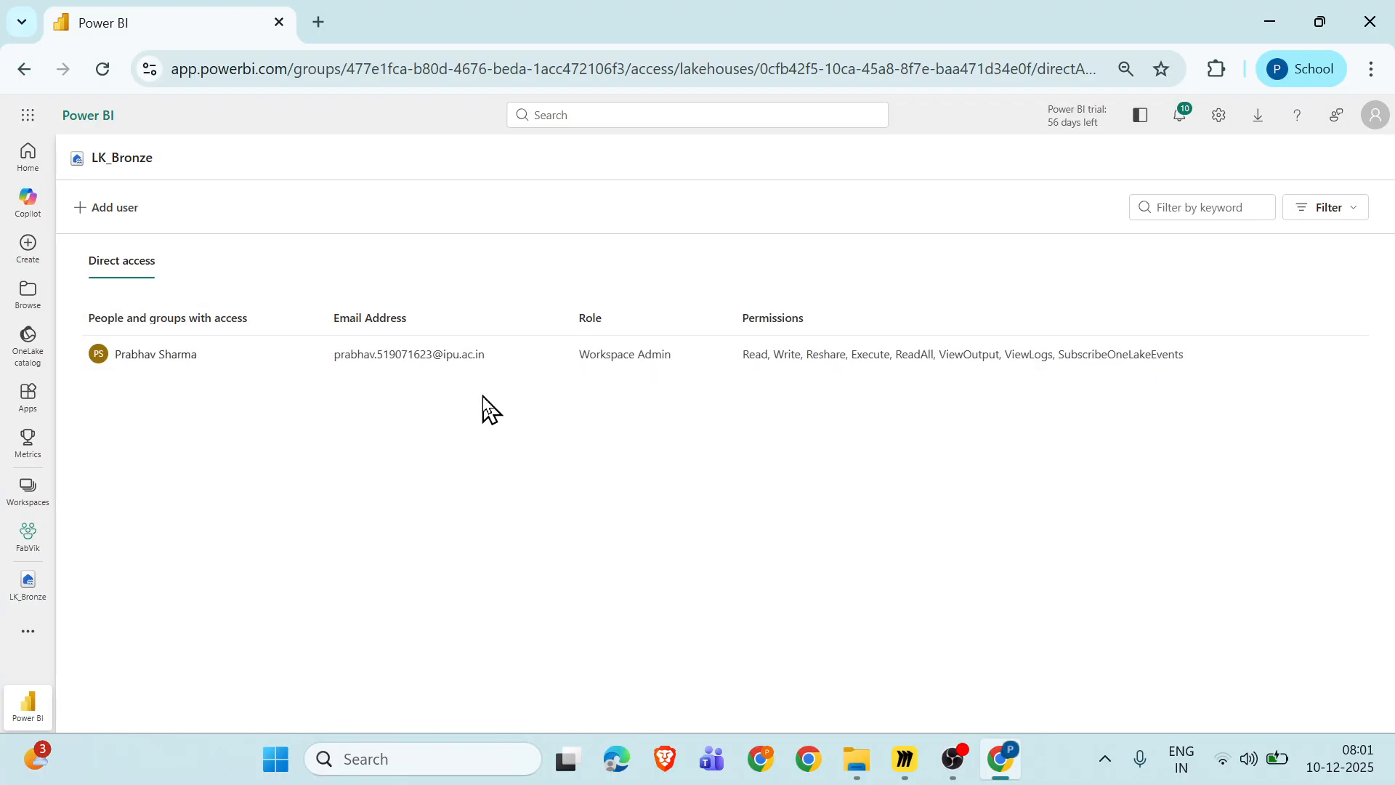
{"action": "left_click", "coordinate": [25, 544]}
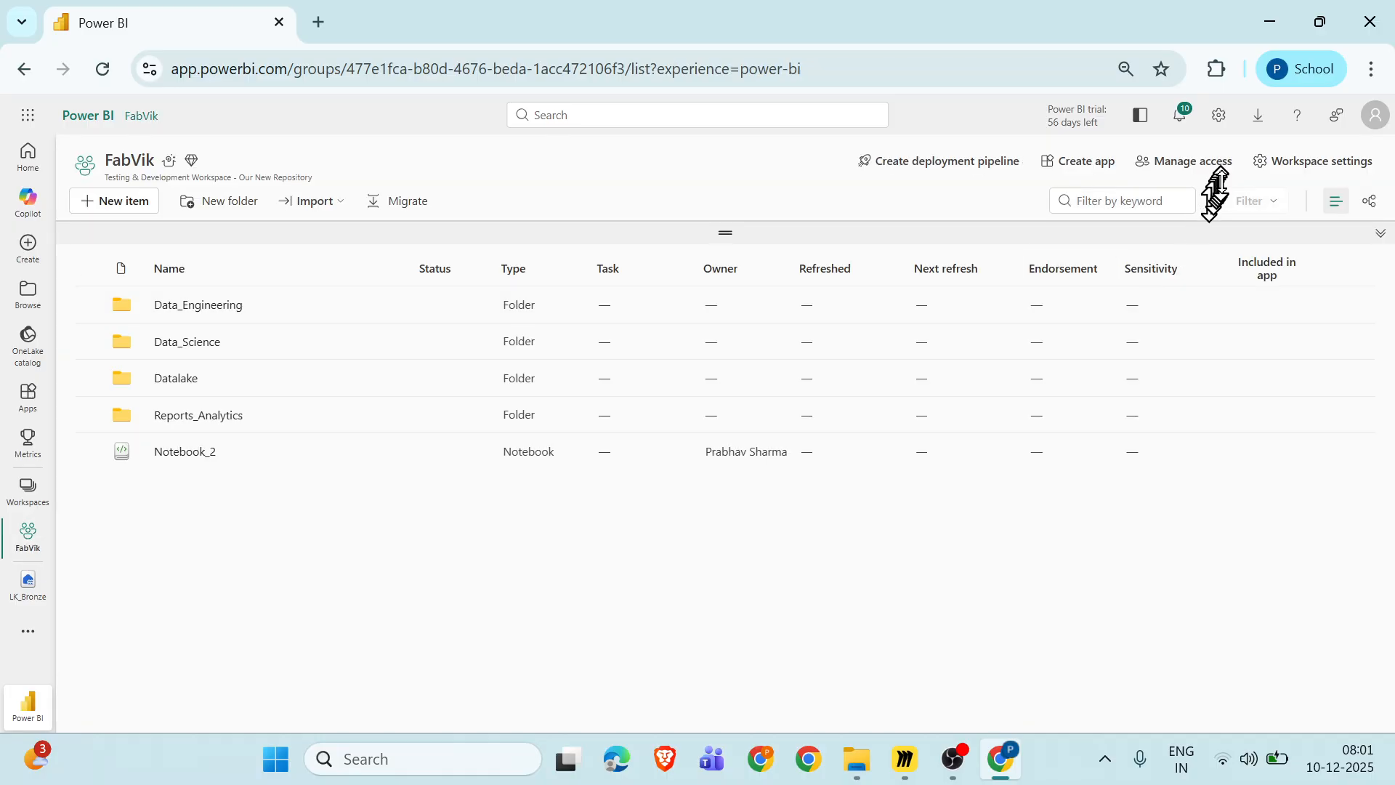
Add the colleague to the FabVik workspace with the Contributor role.
{"action": "left_click", "coordinate": [1201, 173]}
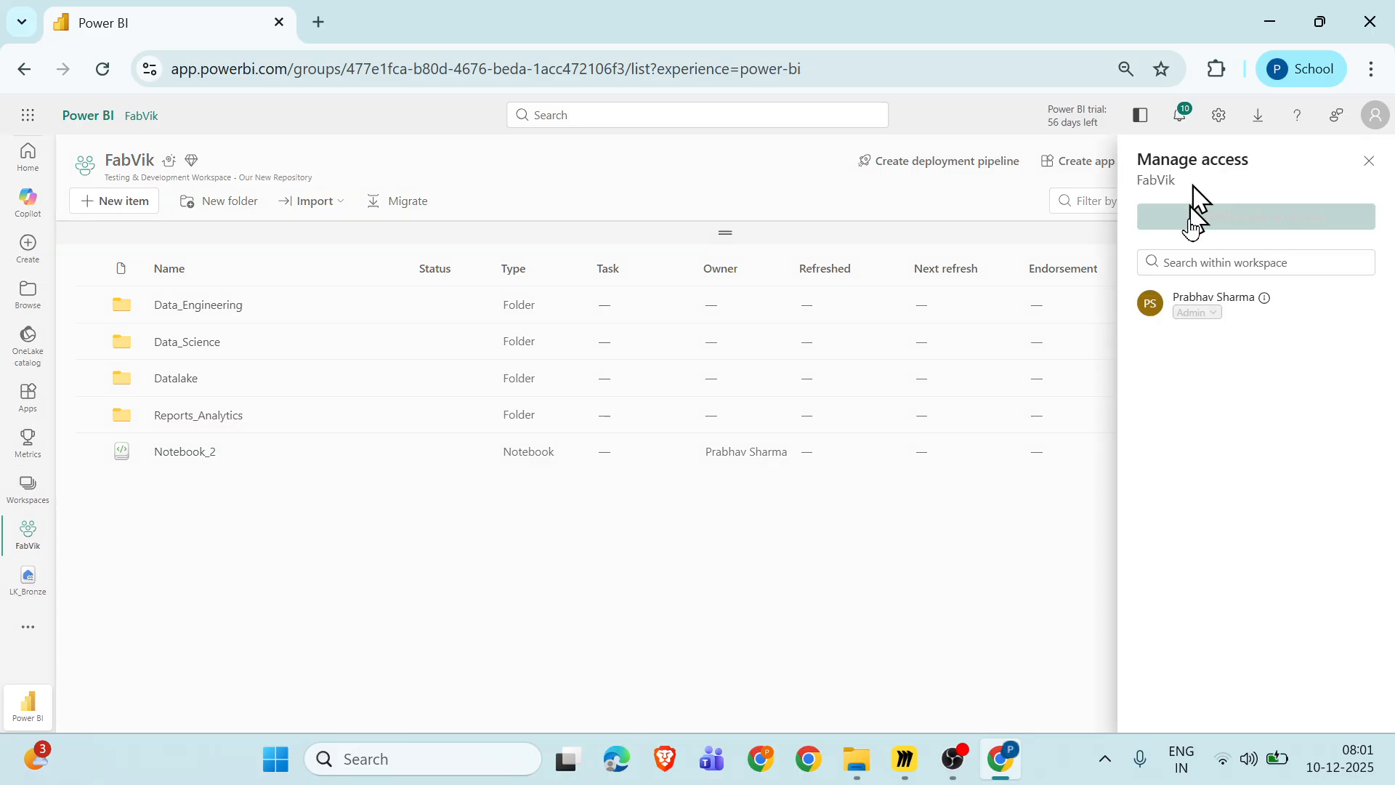
{"action": "left_click", "coordinate": [1228, 219]}
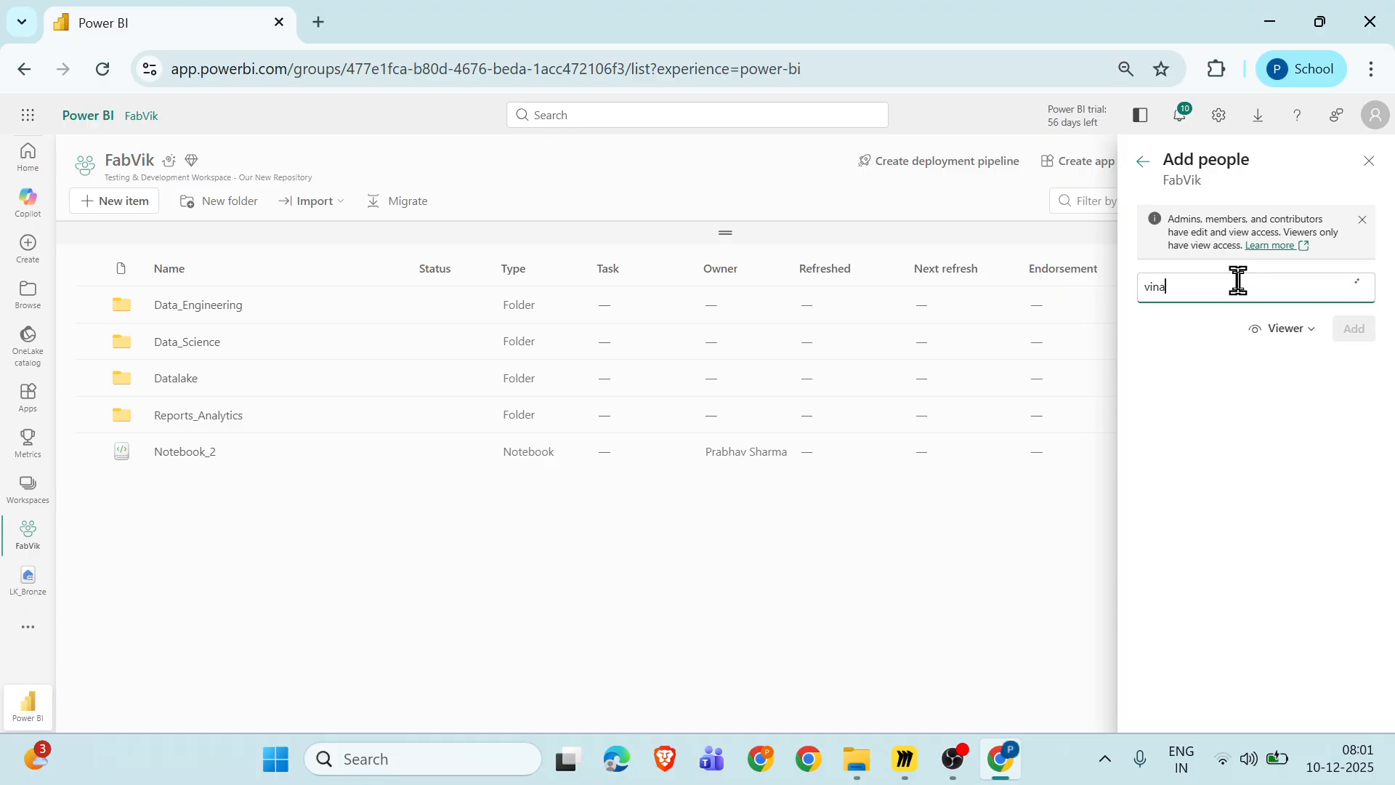
{"action": "left_click", "coordinate": [1234, 319]}
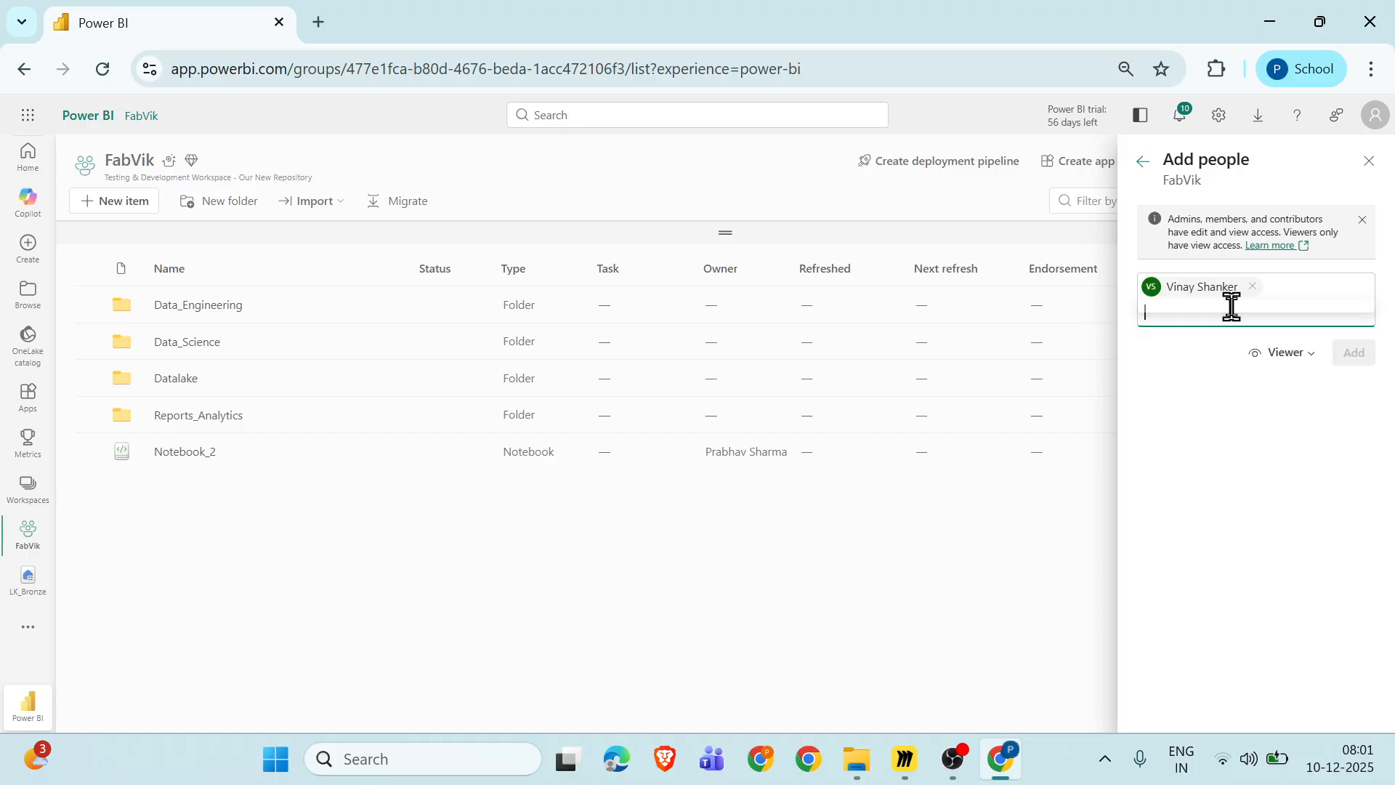
{"action": "left_click", "coordinate": [1310, 354]}
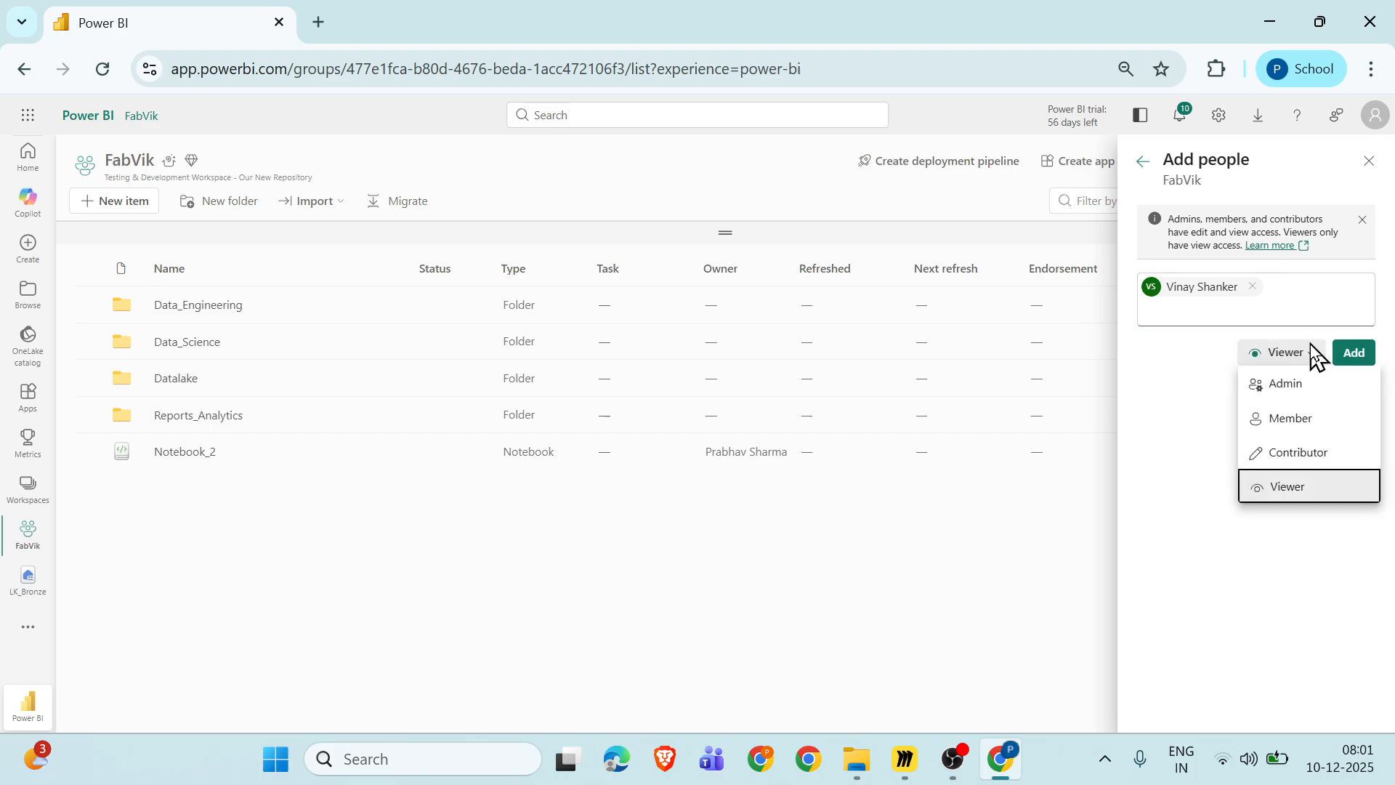
{"action": "left_click", "coordinate": [1290, 452]}
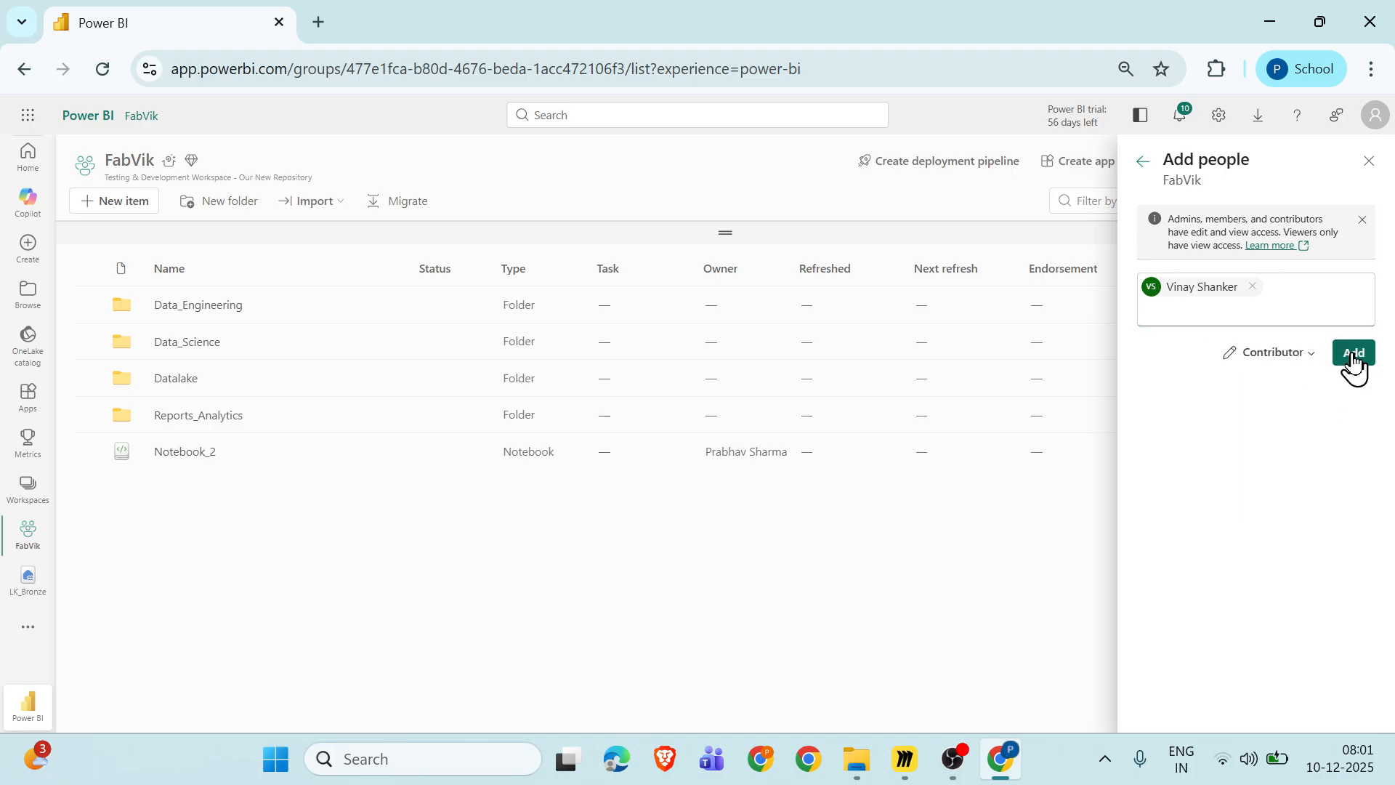
{"action": "left_click", "coordinate": [1354, 354]}
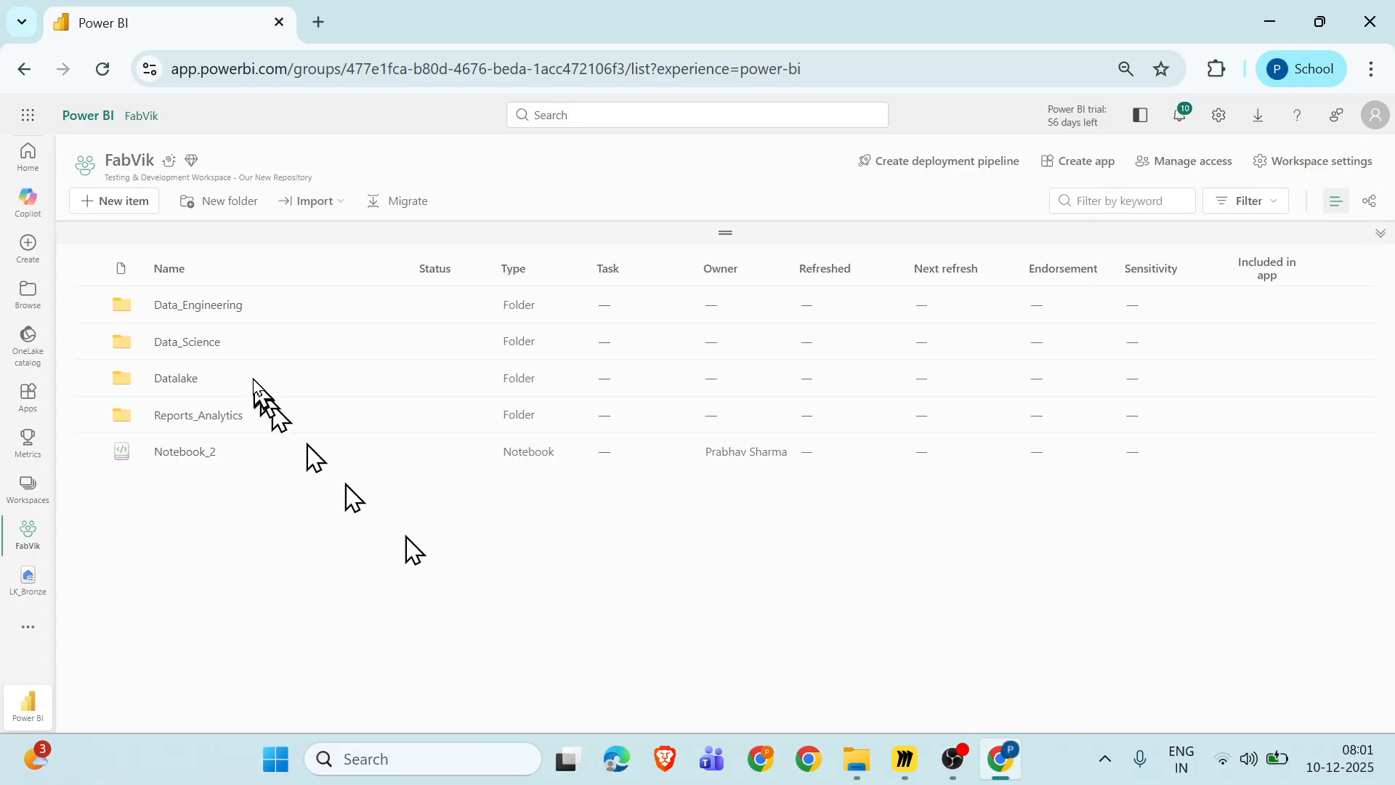
Open the permission management page of the LK_Bronze lakehouse in the Datalake folder.
{"action": "left_click", "coordinate": [173, 379]}
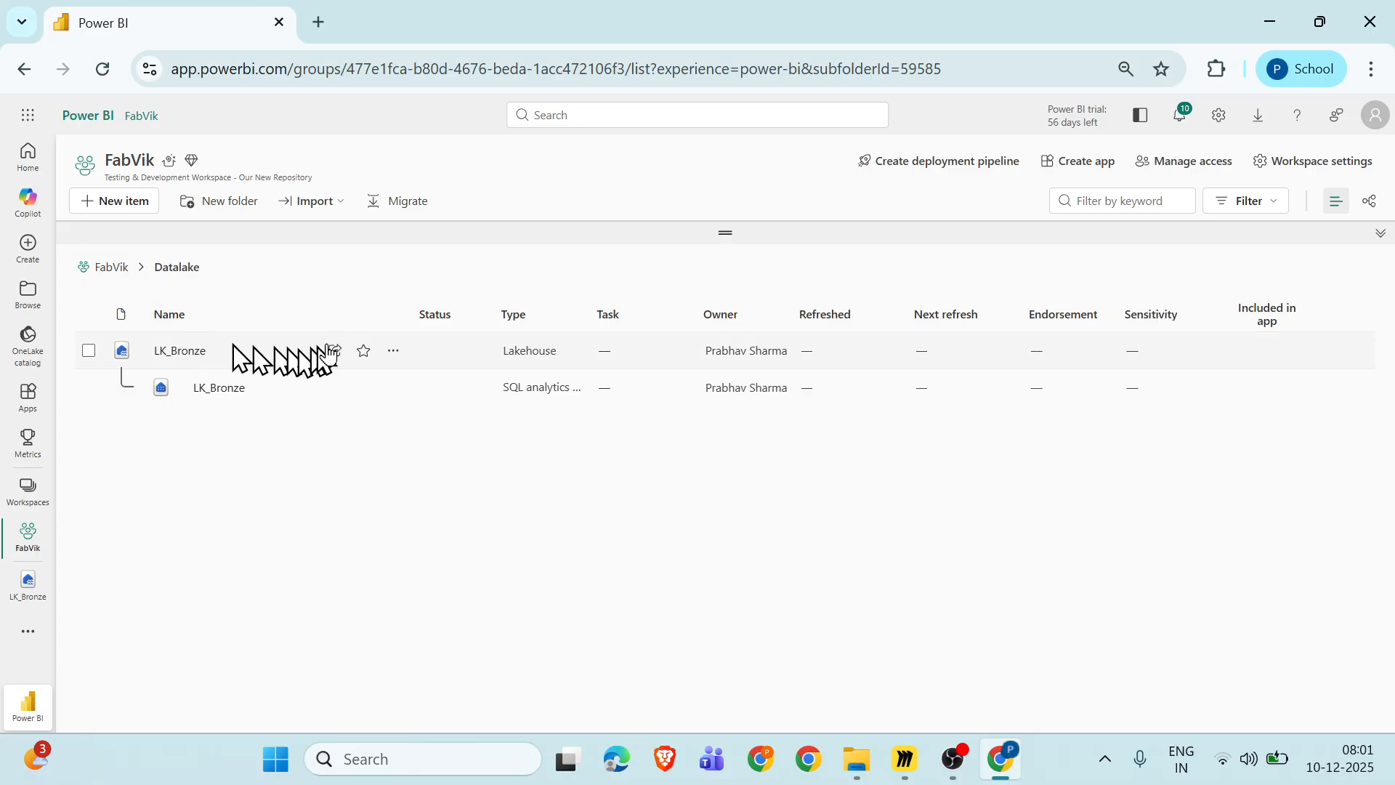
{"action": "left_click", "coordinate": [390, 352]}
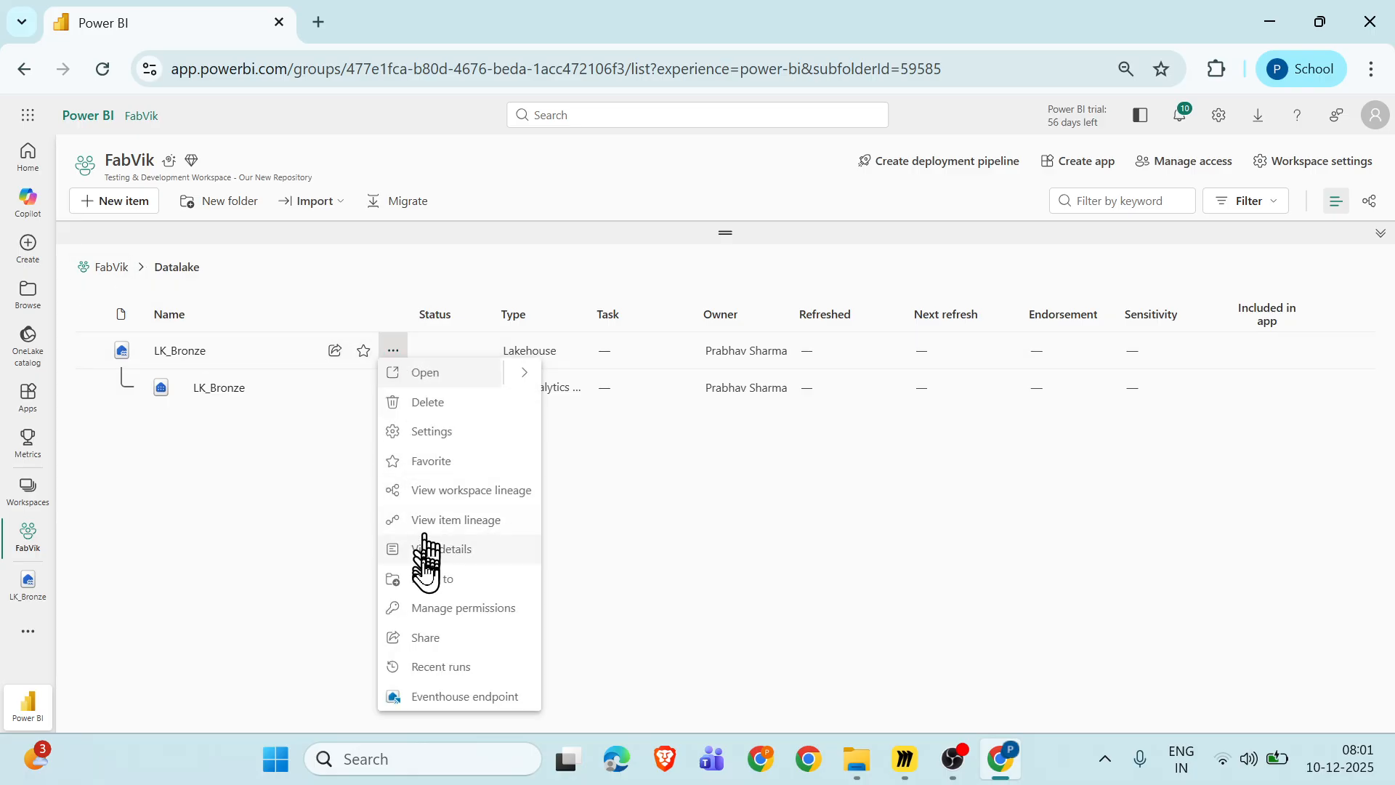
{"action": "left_click", "coordinate": [418, 609]}
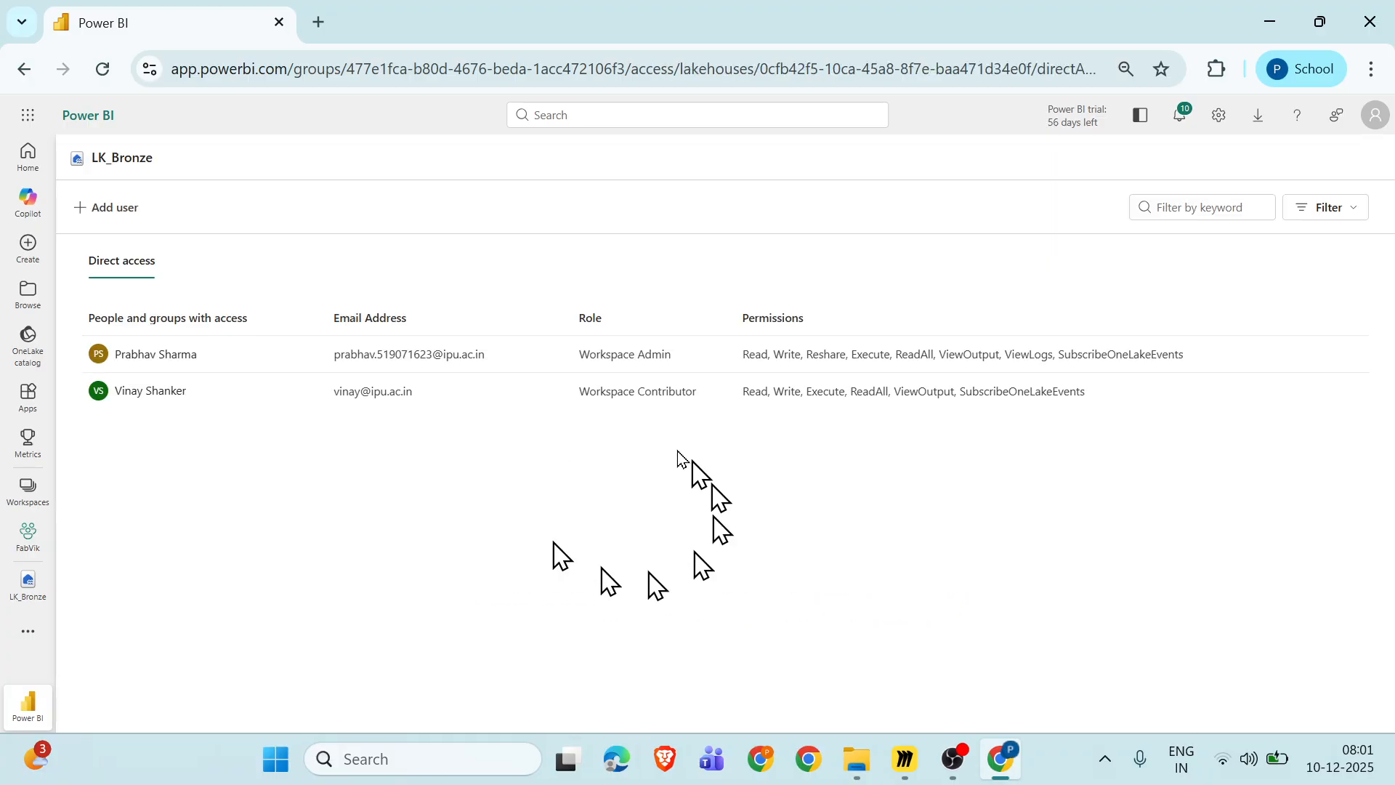
Examine the workspace role that the newly added colleague holds on the LK_Bronze lakehouse.
{"action": "scroll", "coordinate": [395, 460], "scroll_direction": "up", "scroll_amount": 3}
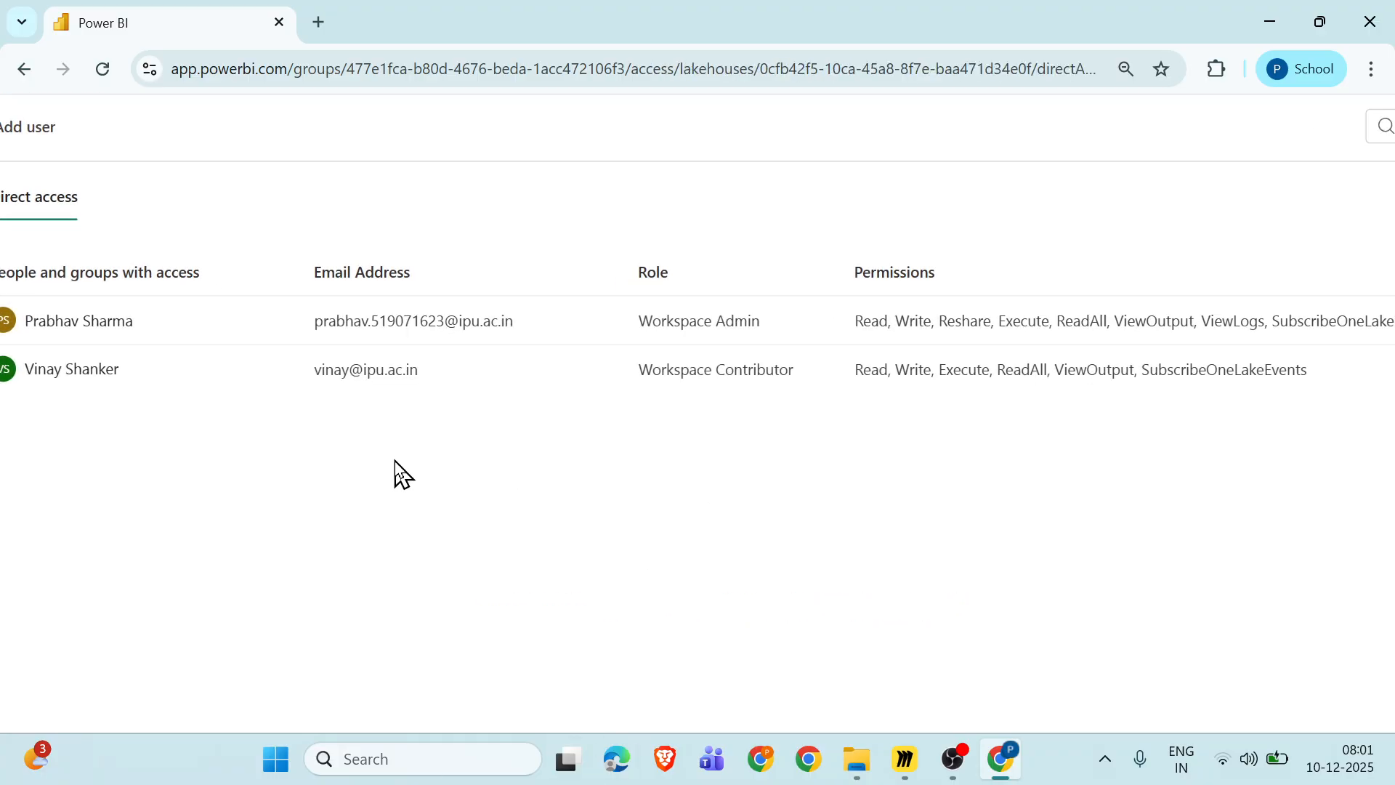
{"action": "scroll", "coordinate": [394, 461], "scroll_direction": "left", "scroll_amount": 2}
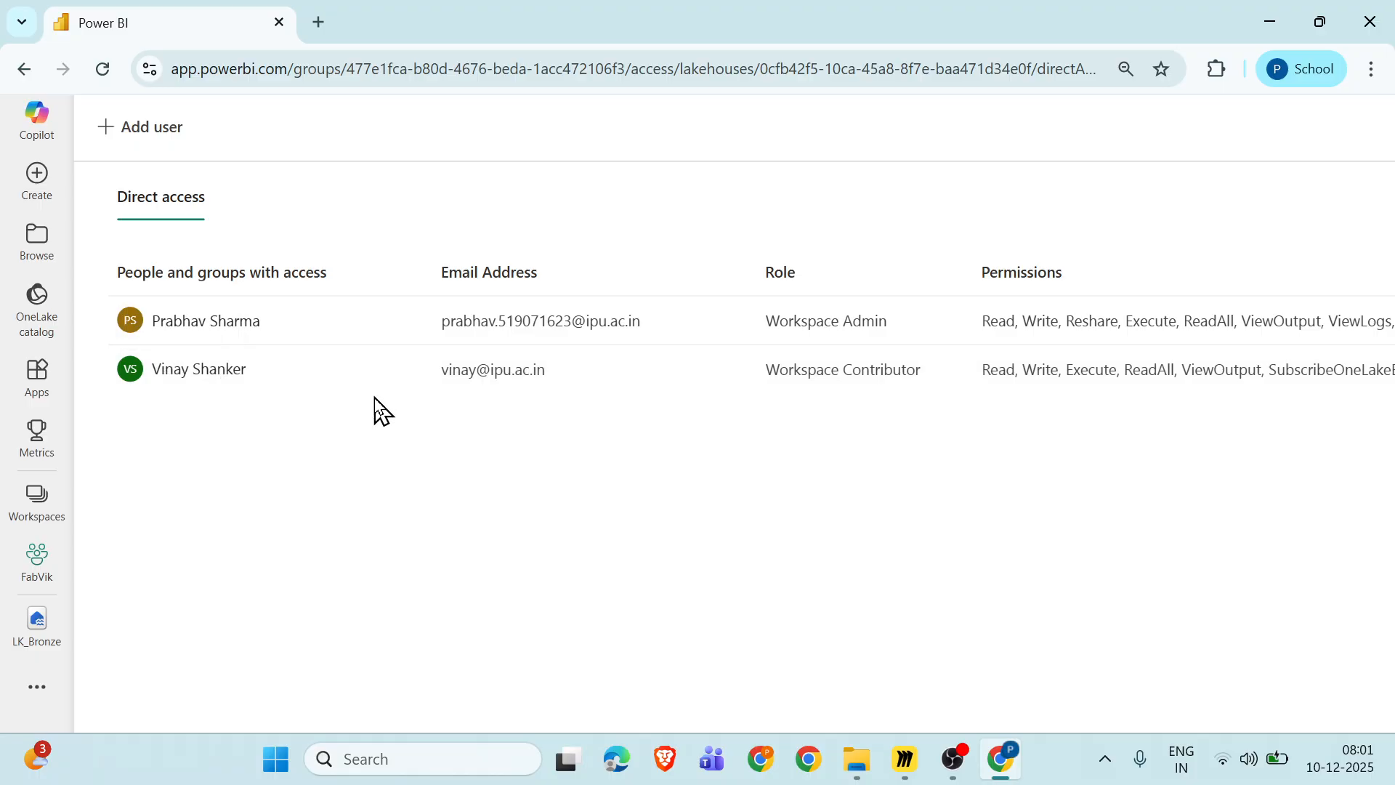
{"action": "scroll", "coordinate": [373, 399], "scroll_direction": "up", "scroll_amount": 1}
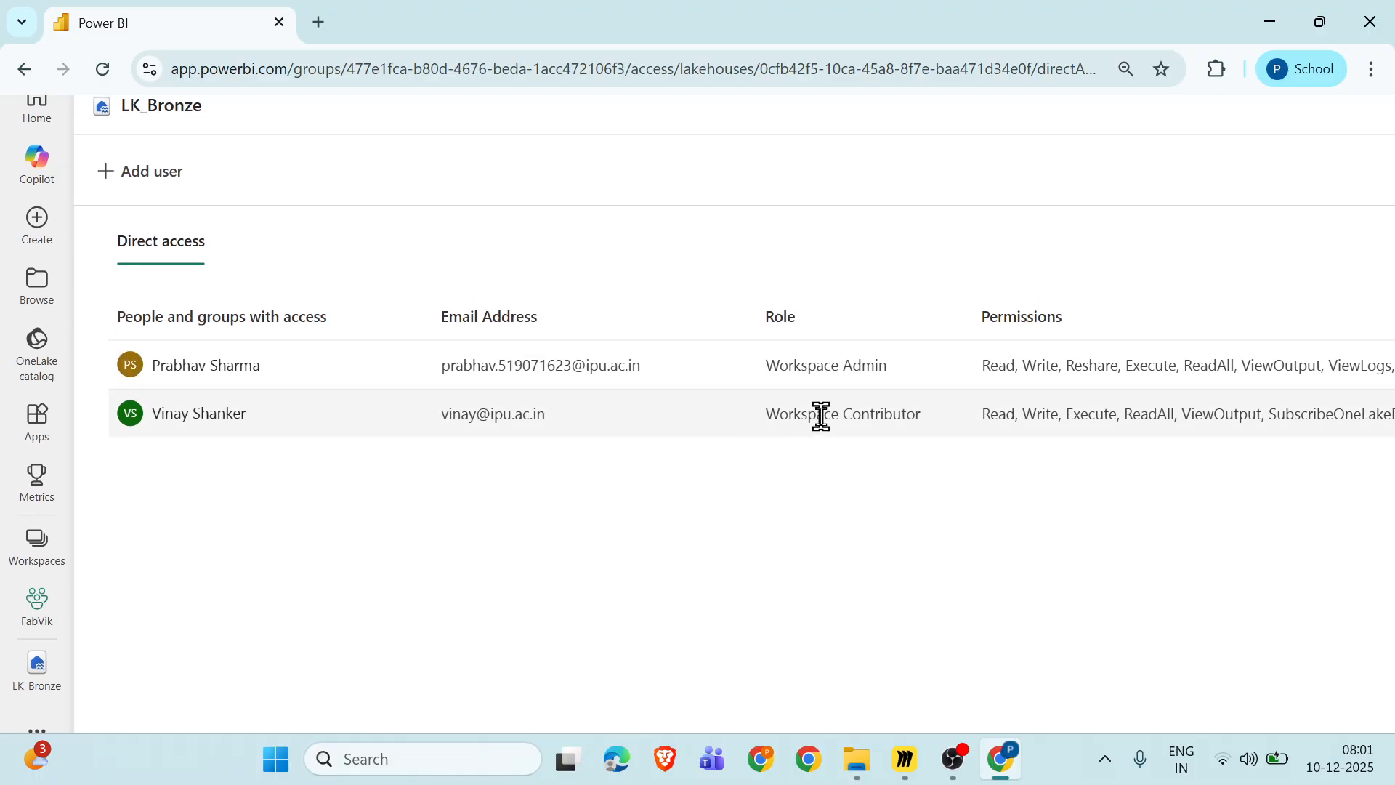
{"action": "left_click_drag", "start_coordinate": [765, 415], "coordinate": [927, 432]}
{"action": "left_click", "coordinate": [858, 464]}
{"action": "key", "text": "ctrl+plus"}
{"action": "key", "text": "ctrl+plus"}
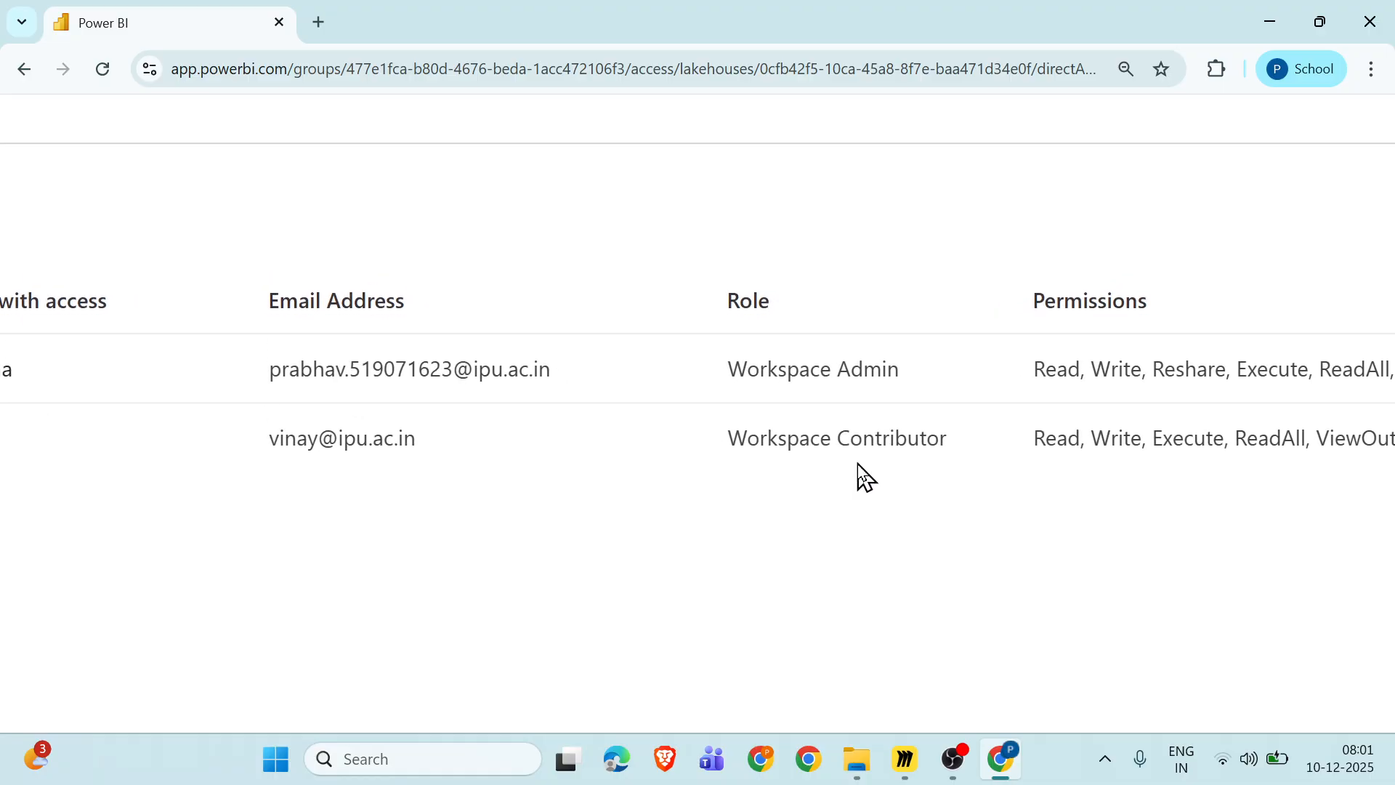
{"action": "left_click_drag", "start_coordinate": [729, 445], "coordinate": [956, 473]}
{"action": "double_click", "coordinate": [867, 456]}
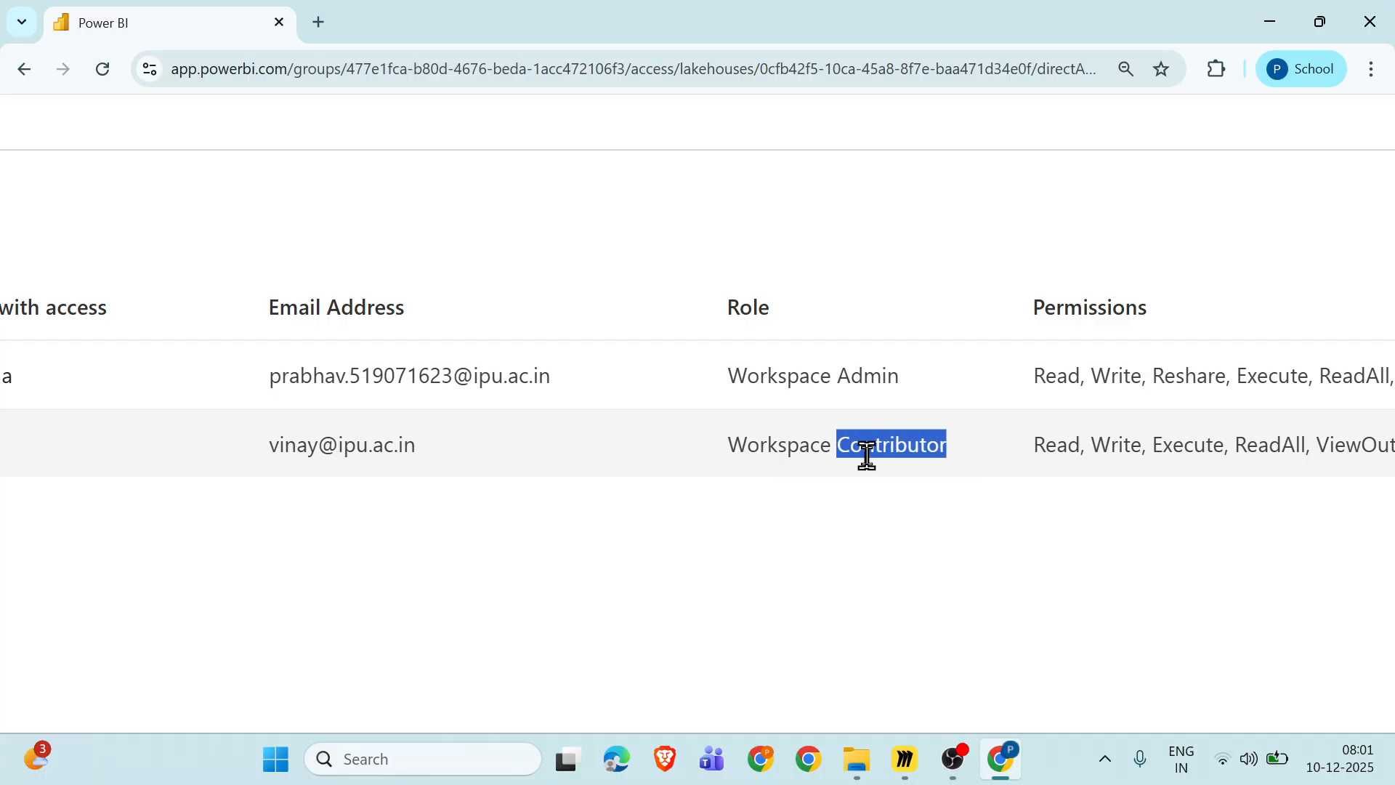
{"action": "triple_click", "coordinate": [867, 457]}
{"action": "left_click", "coordinate": [806, 581]}
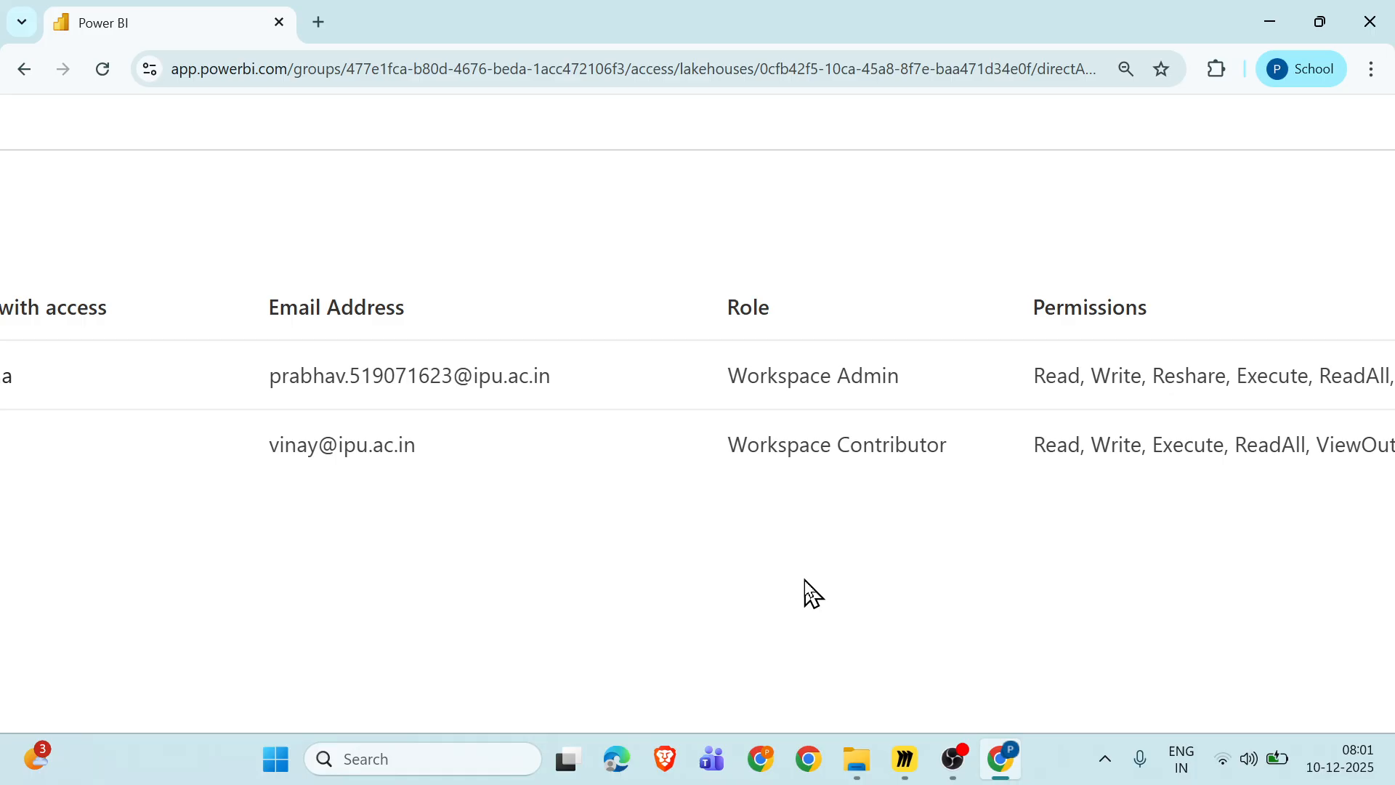
Compare the Workspace Contributor's permissions on LK_Bronze with the Workspace Admin's, checking ViewLogs and Reshare.
{"action": "scroll", "coordinate": [479, 511], "scroll_direction": "down", "scroll_amount": 5}
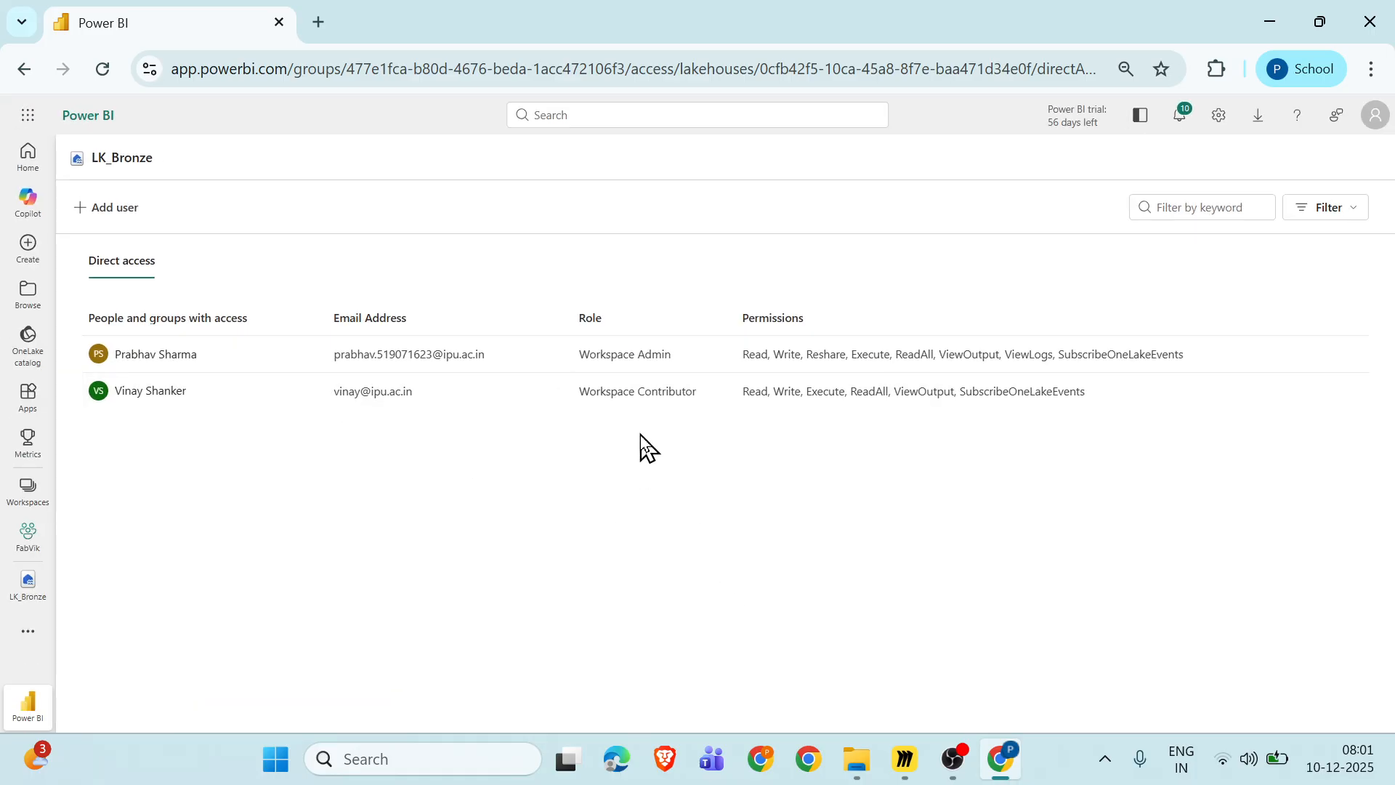
{"action": "scroll", "coordinate": [639, 435], "scroll_direction": "up", "scroll_amount": 5}
{"action": "scroll", "coordinate": [639, 434], "scroll_direction": "right", "scroll_amount": 4}
{"action": "scroll", "coordinate": [640, 434], "scroll_direction": "right", "scroll_amount": 1}
{"action": "left_click_drag", "start_coordinate": [490, 363], "coordinate": [1163, 369]}
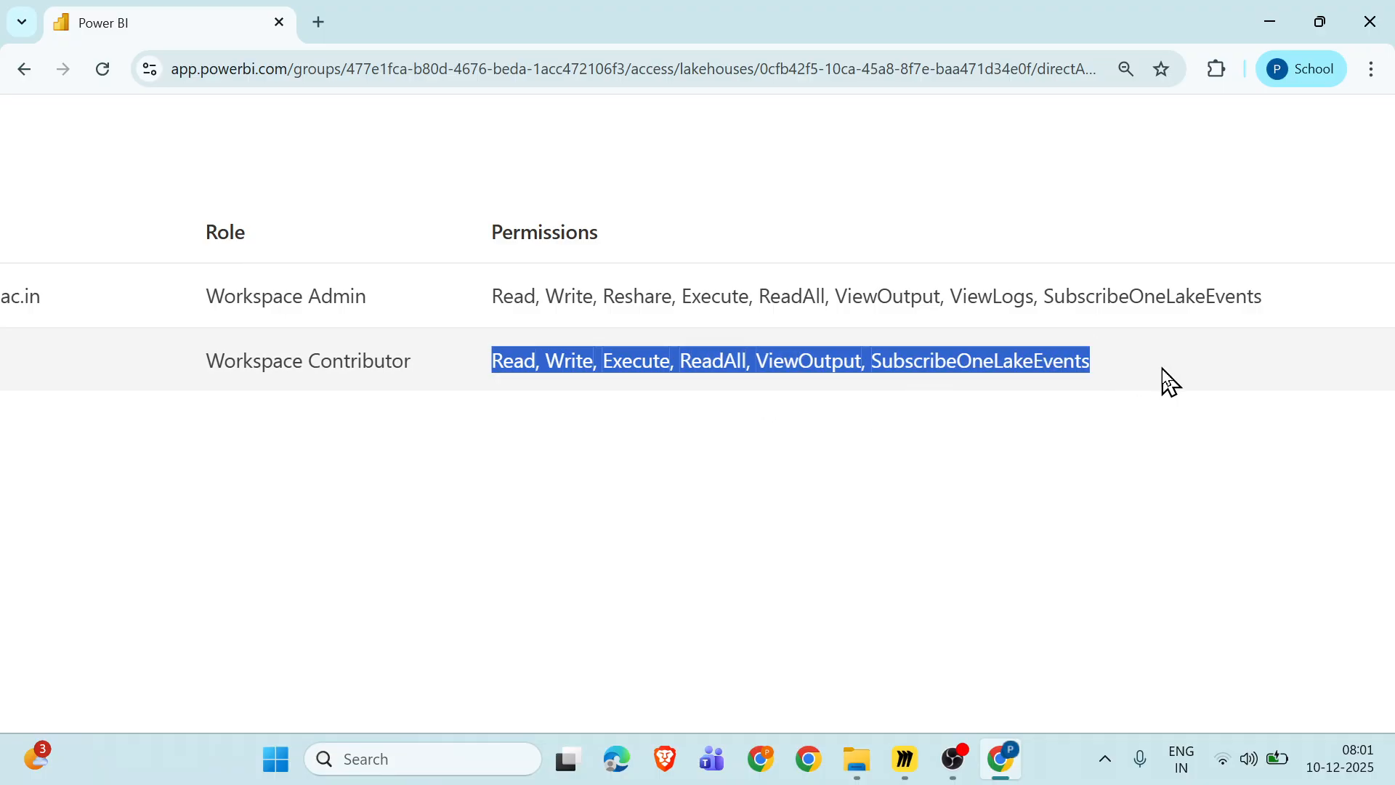
{"action": "left_click", "coordinate": [983, 443]}
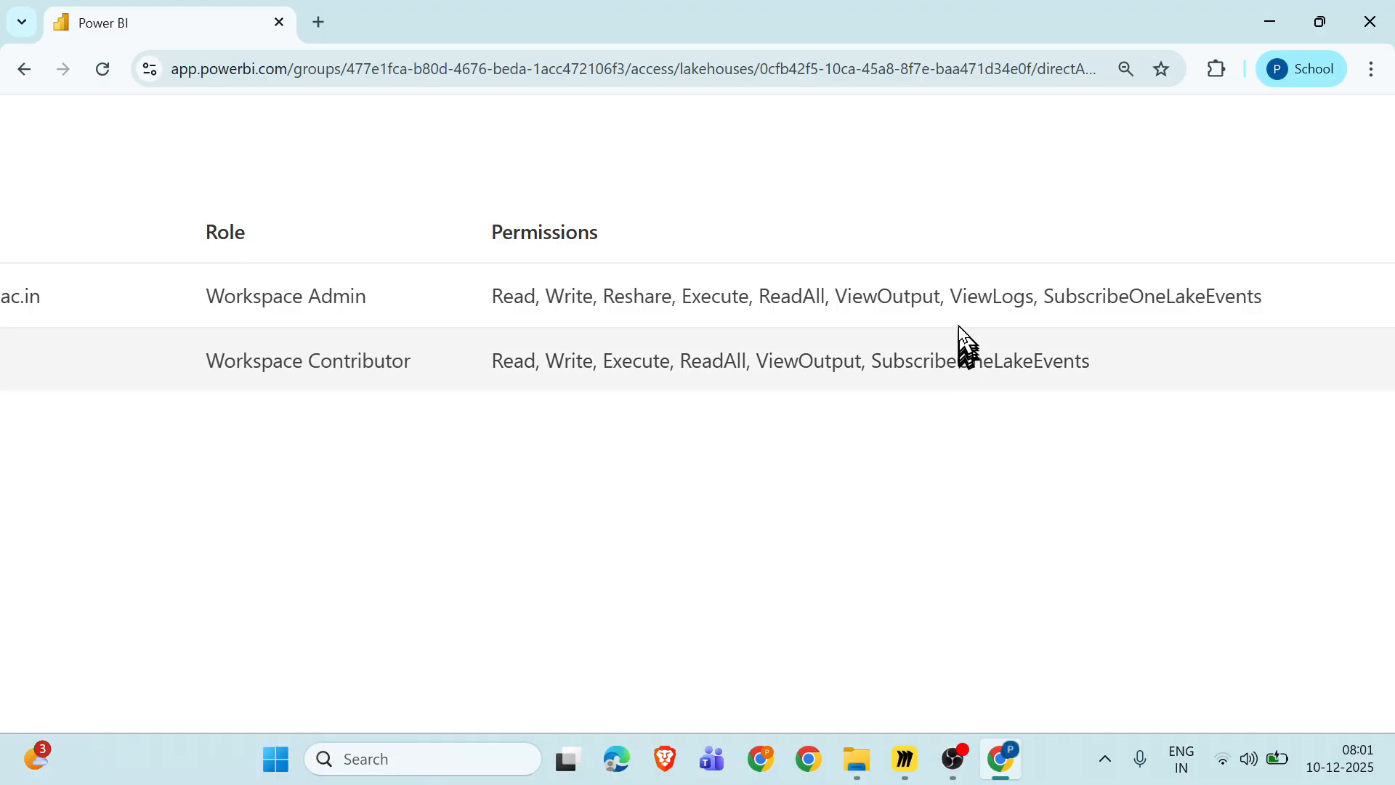
{"action": "left_click_drag", "start_coordinate": [955, 301], "coordinate": [1032, 301]}
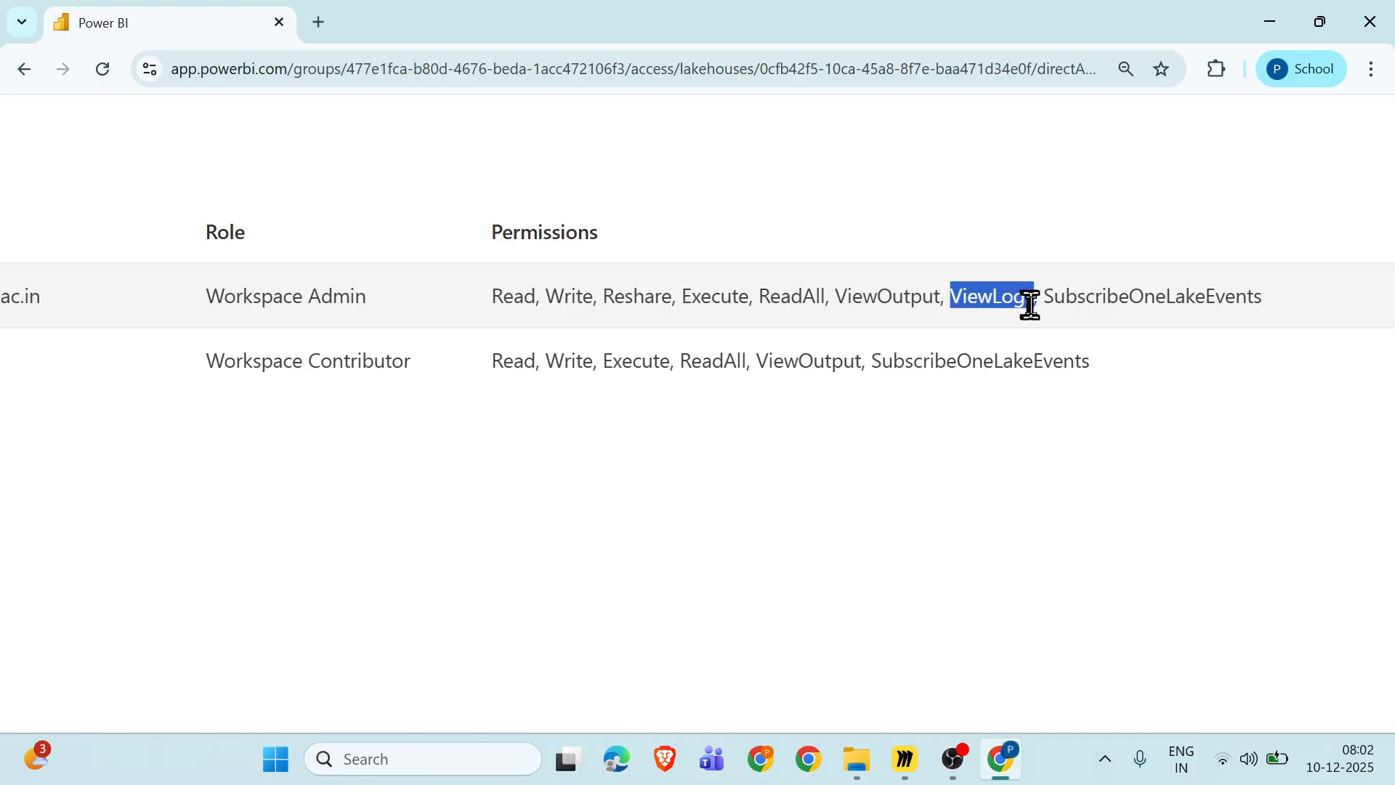
{"action": "double_click", "coordinate": [634, 298]}
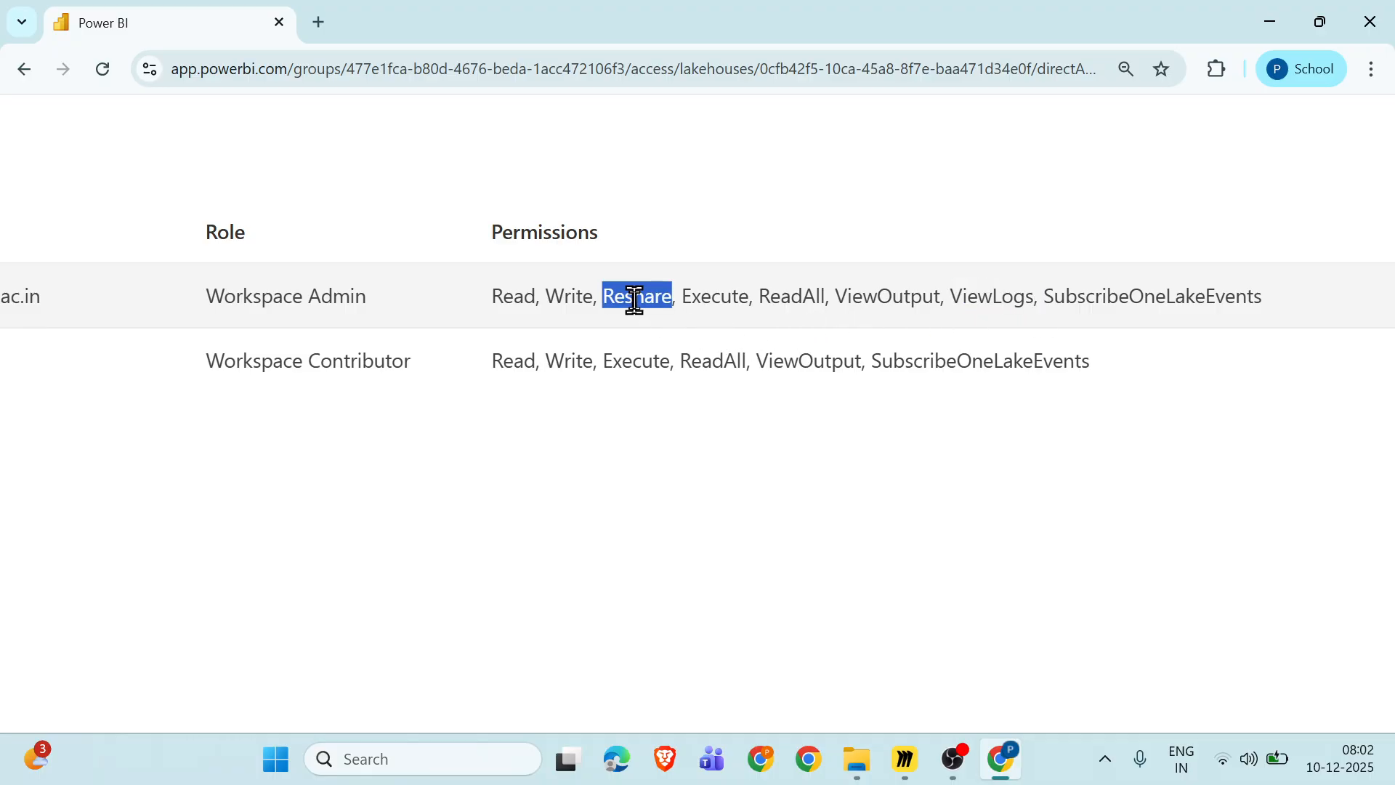
{"action": "left_click", "coordinate": [743, 457]}
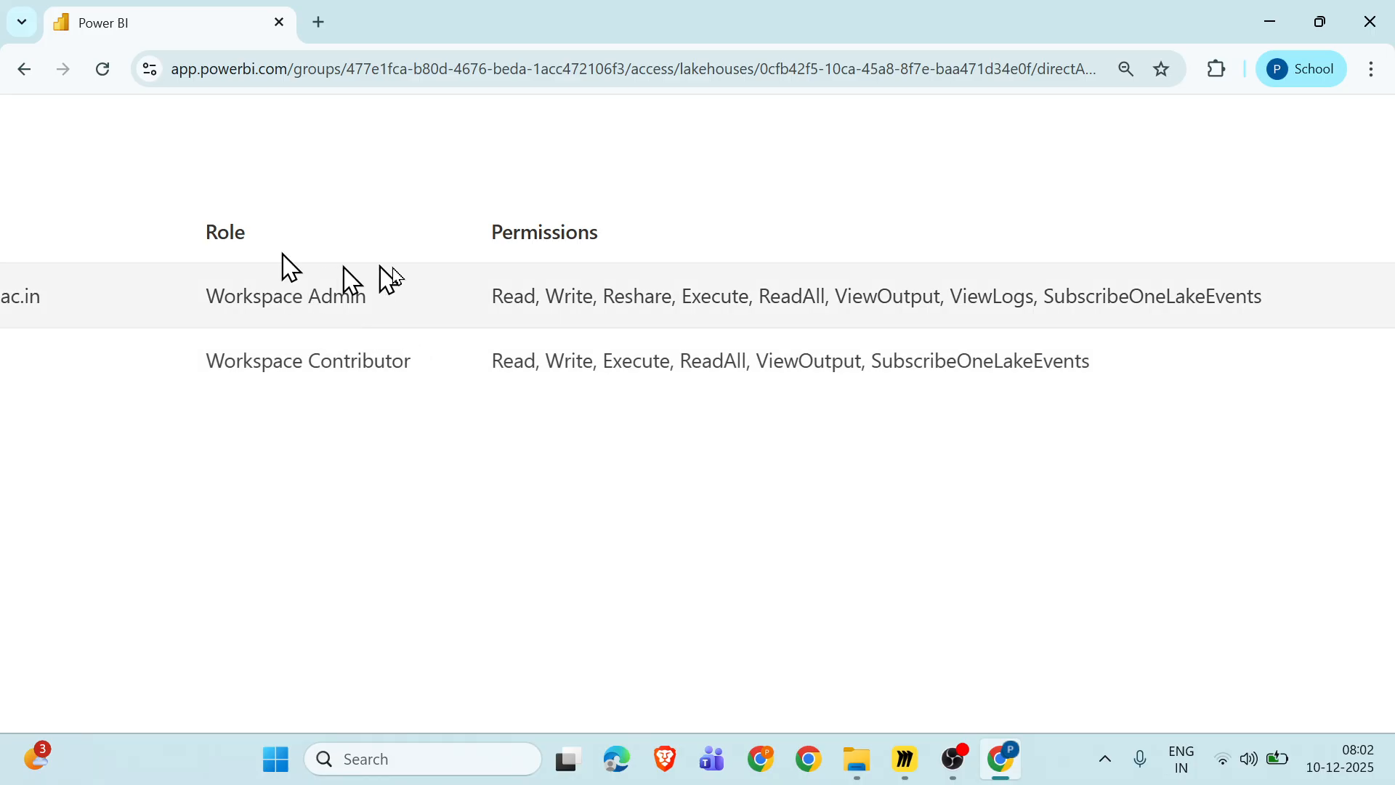
{"action": "scroll", "coordinate": [460, 376], "scroll_direction": "left", "scroll_amount": 8}
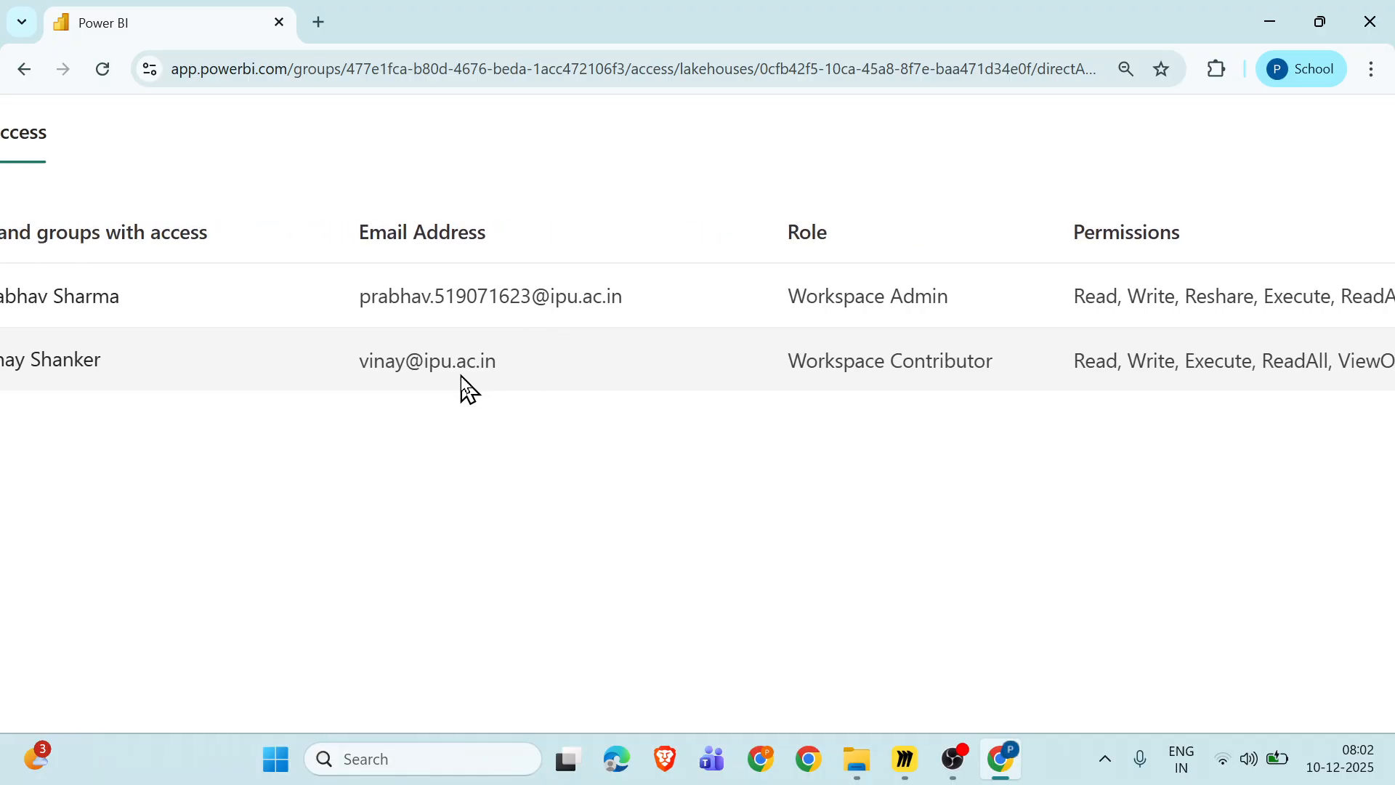
{"action": "scroll", "coordinate": [461, 376], "scroll_direction": "down", "scroll_amount": 5}
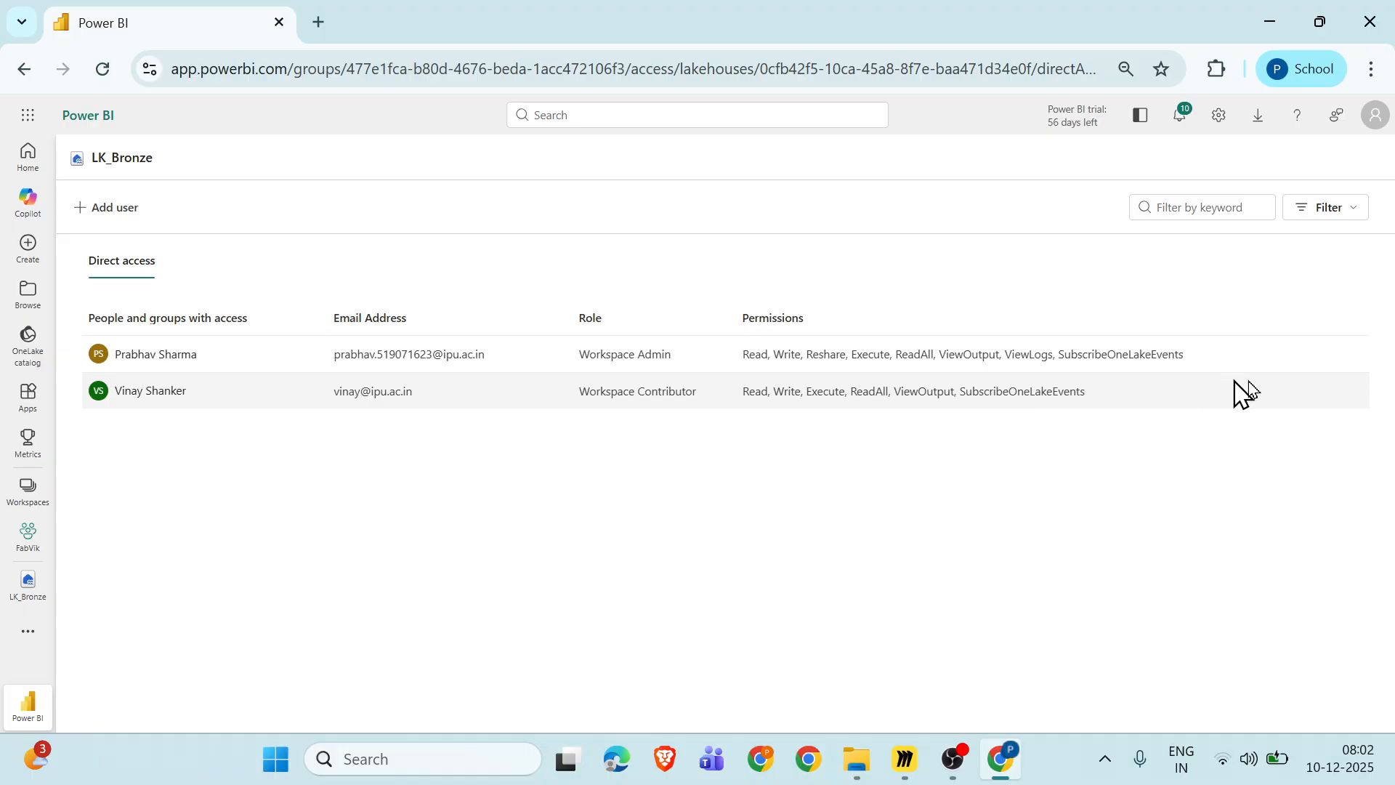
Switch to Miro to review the item-level access control notes on link sharing, and return to Power BI.
{"action": "left_click", "coordinate": [898, 761]}
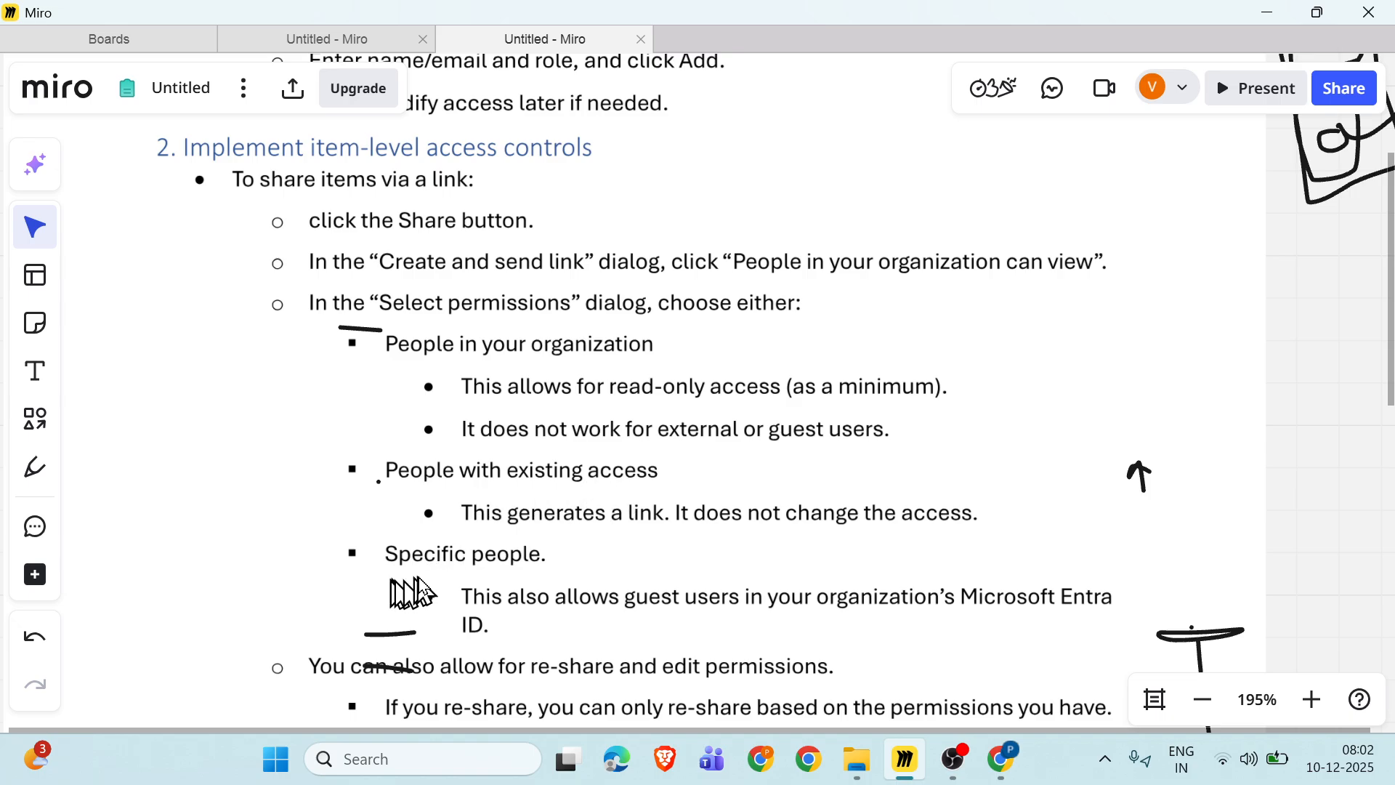
{"action": "scroll", "coordinate": [524, 610], "scroll_direction": "down", "scroll_amount": 1}
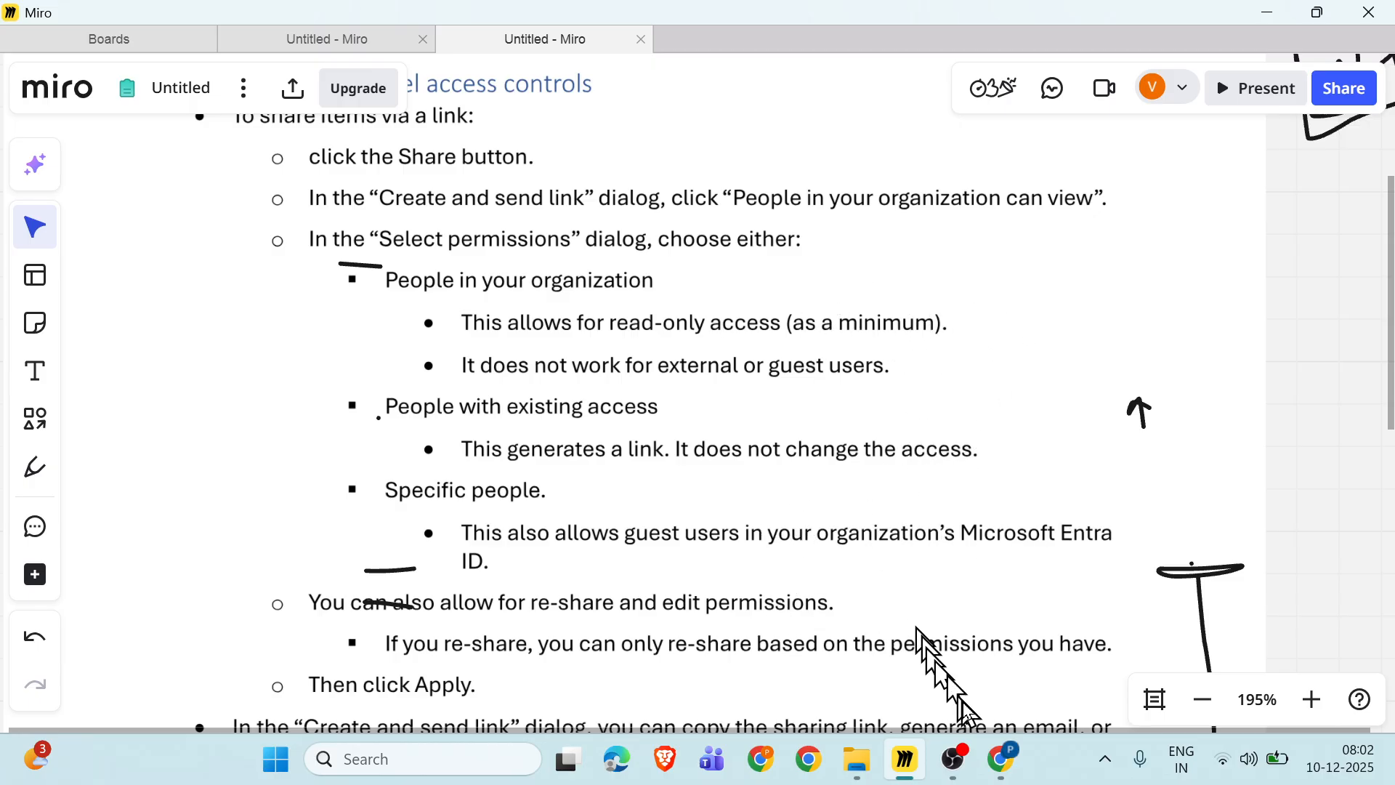
{"action": "mouse_move", "coordinate": [998, 756]}
{"action": "left_click", "coordinate": [994, 657]}
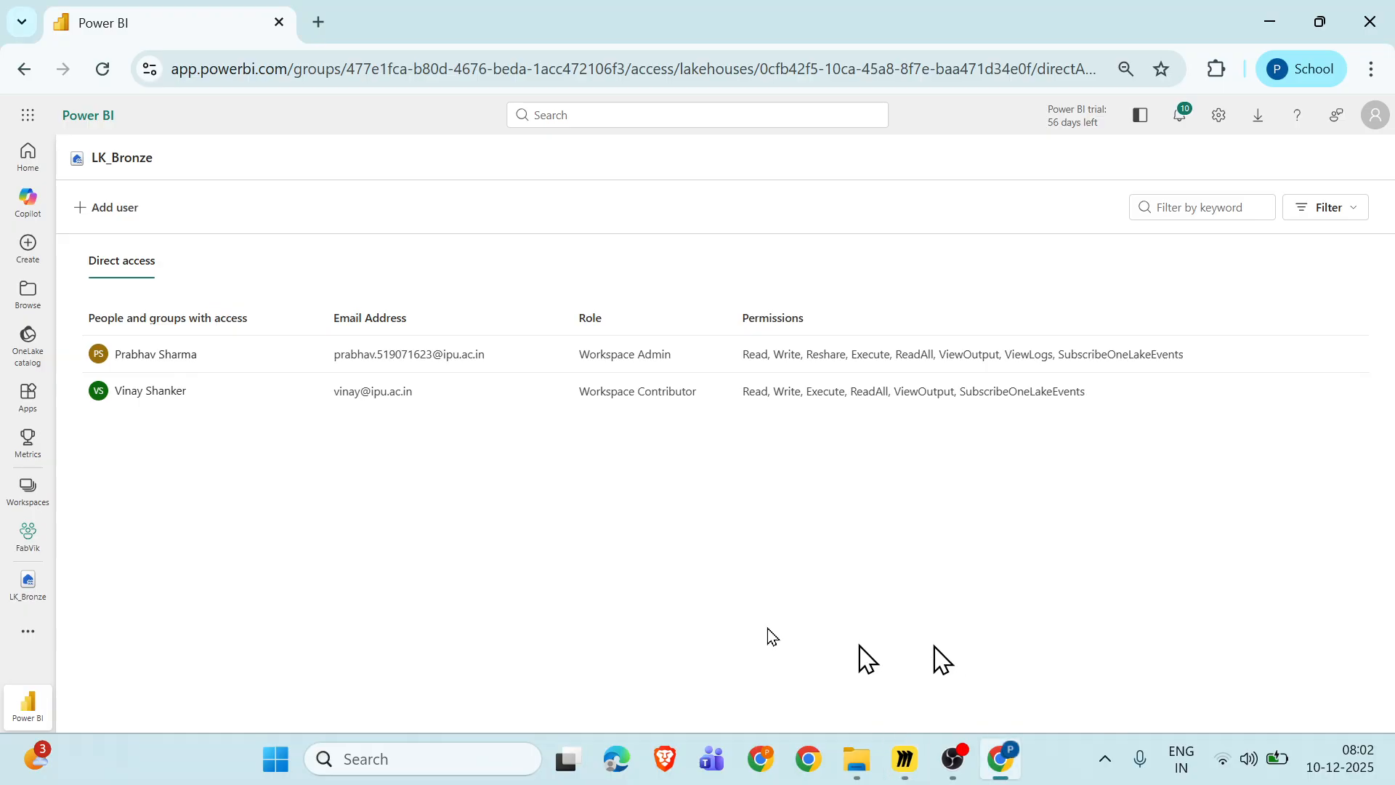
Open the workspace holding the Netflix-Viewing Trends report and review the report's share link audience options without applying any.
{"action": "left_click", "coordinate": [30, 500]}
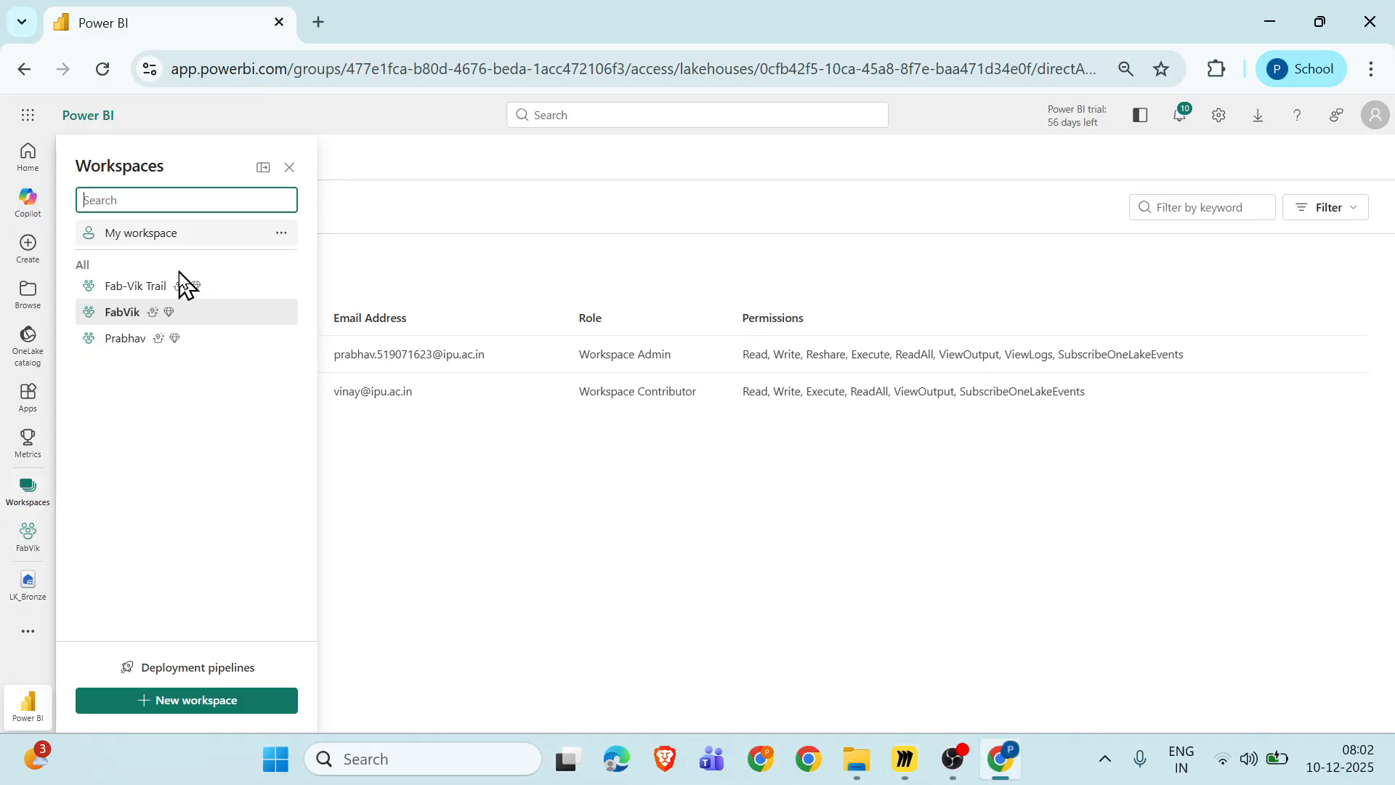
{"action": "left_click", "coordinate": [123, 340]}
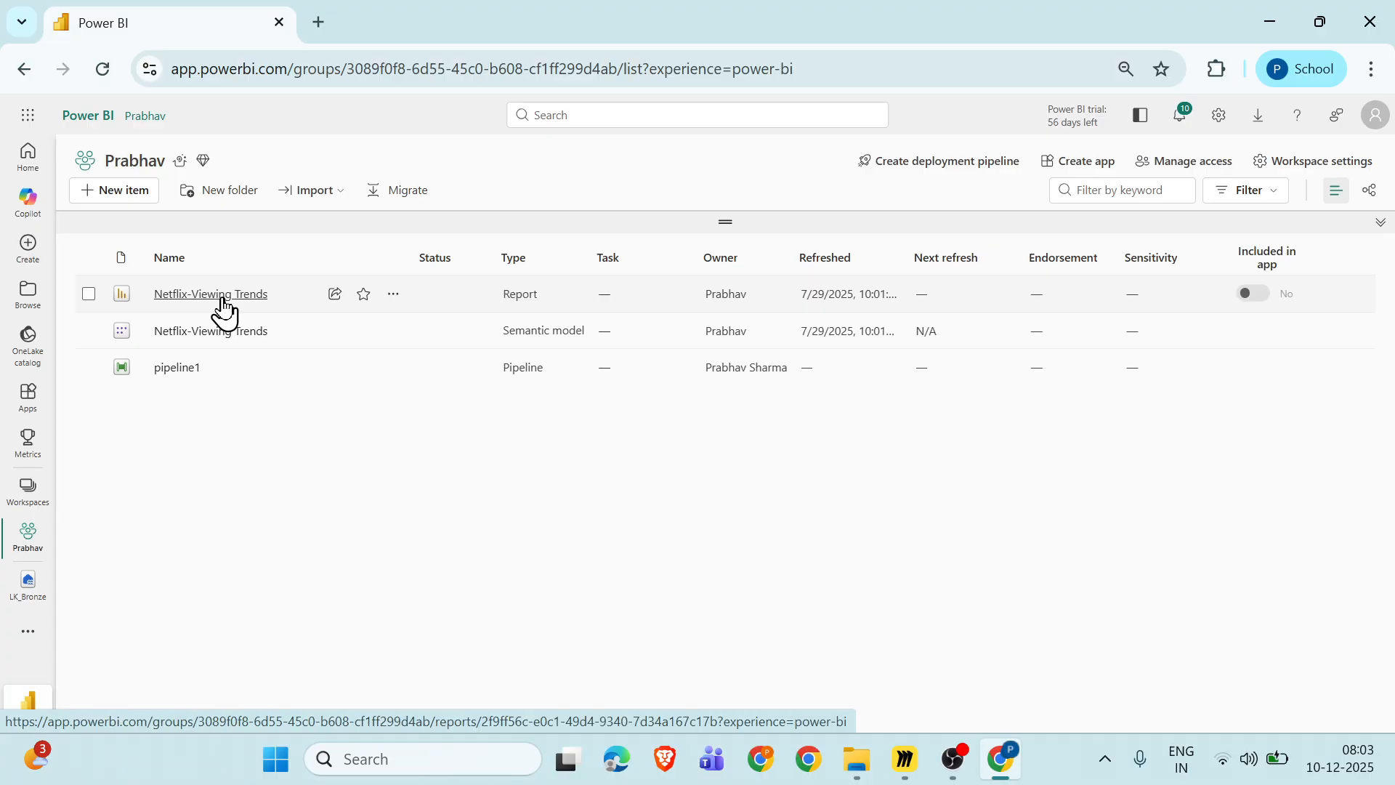
{"action": "left_click", "coordinate": [334, 298]}
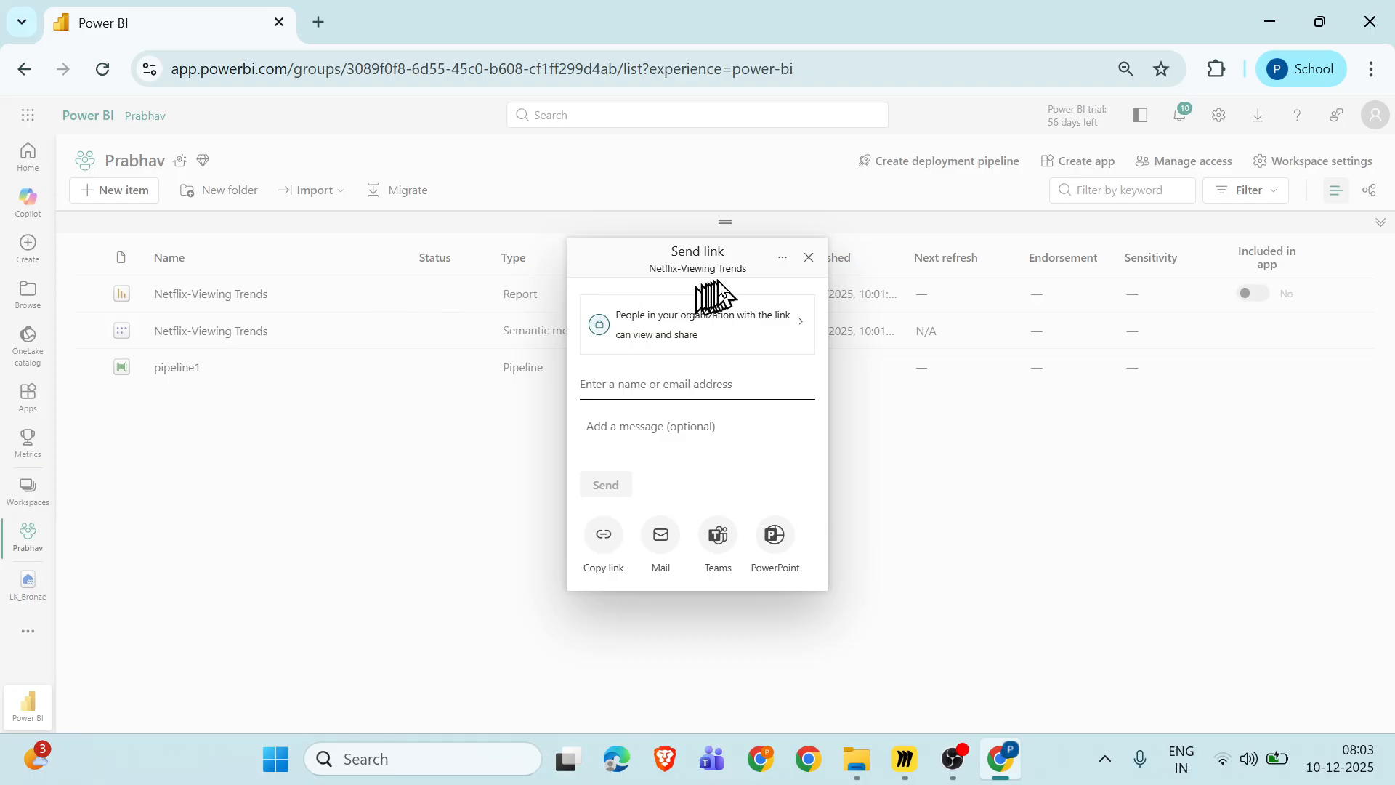
{"action": "left_click", "coordinate": [702, 349]}
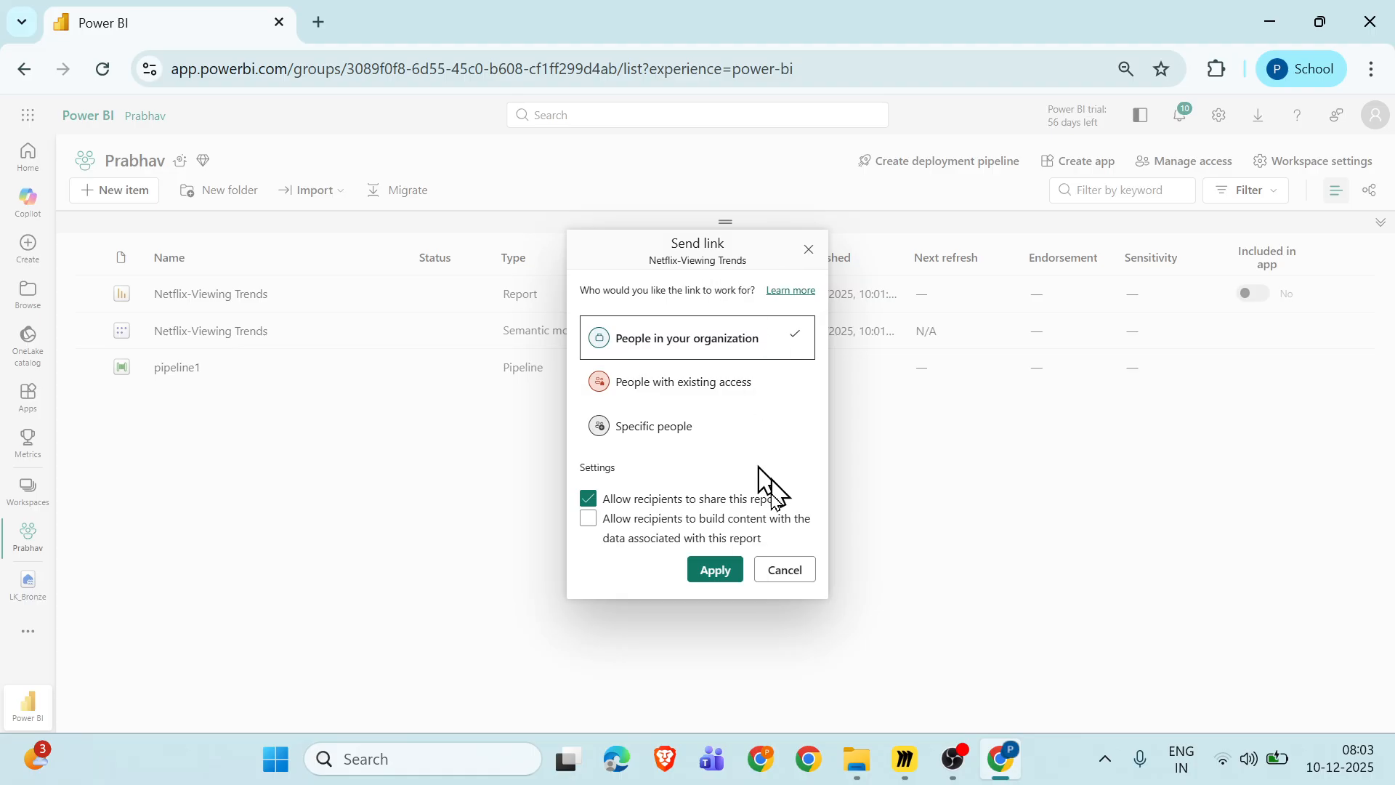
{"action": "left_click", "coordinate": [783, 571]}
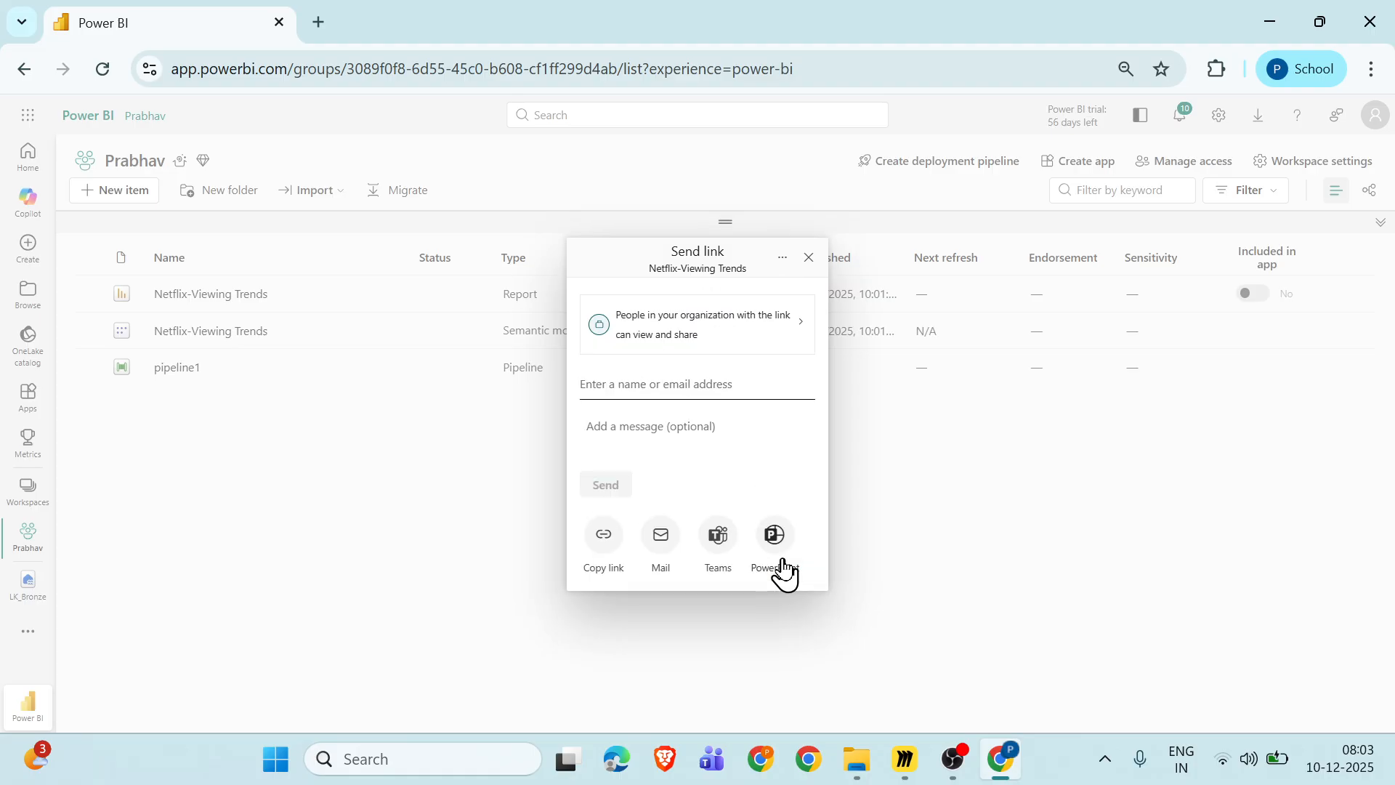
Switch to Miro and use the Pen to sketch an A–I diagram with branch lines and an R label beside the link-sharing notes.
{"action": "key", "text": "alt+Tab"}
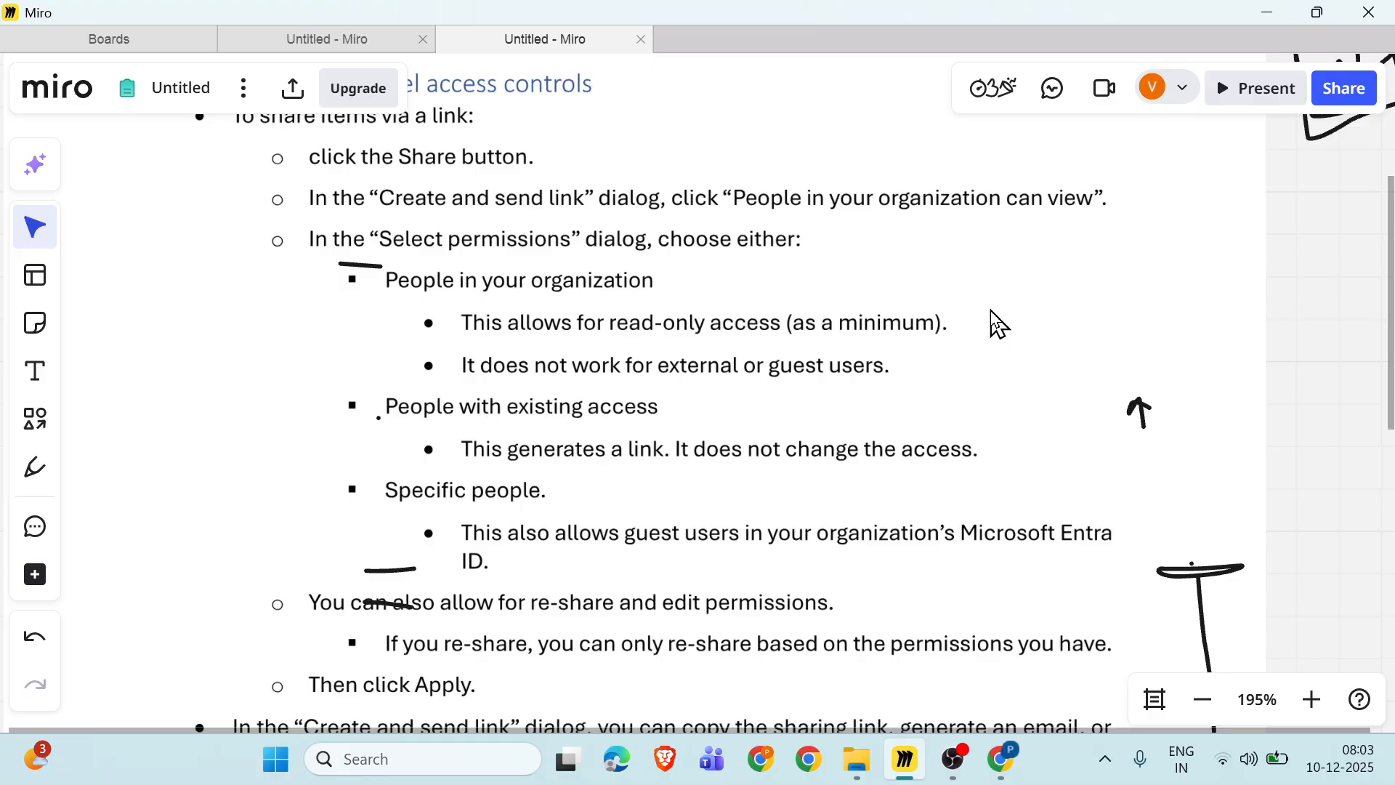
{"action": "key", "text": "p"}
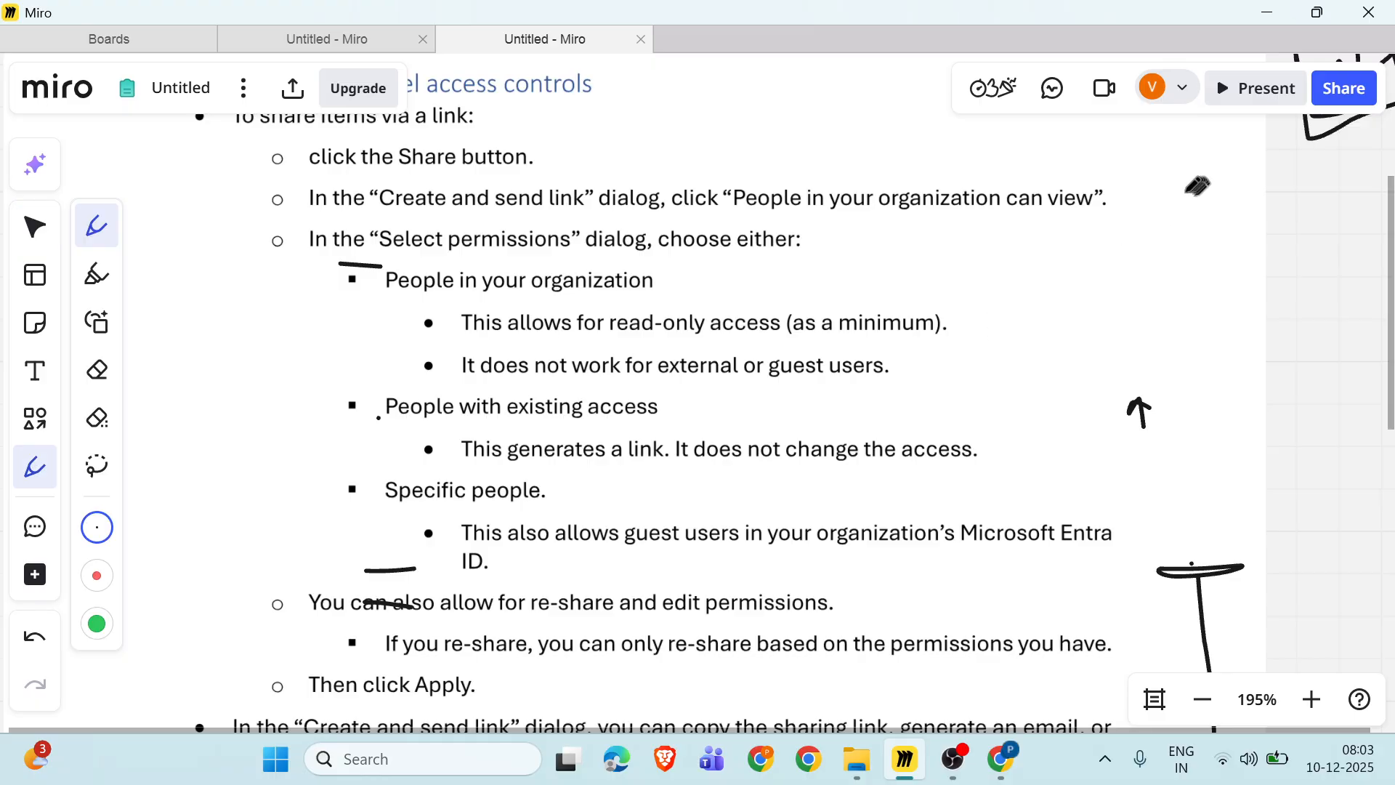
{"action": "mouse_move", "coordinate": [1175, 240]}
{"action": "left_mouse_down"}
{"action": "mouse_move", "coordinate": [1187, 193]}
{"action": "mouse_move", "coordinate": [1210, 234]}
{"action": "mouse_move", "coordinate": [1182, 218]}
{"action": "mouse_move", "coordinate": [1269, 218]}
{"action": "mouse_move", "coordinate": [1315, 182]}
{"action": "mouse_move", "coordinate": [1312, 243]}
{"action": "mouse_move", "coordinate": [1336, 240]}
{"action": "mouse_move", "coordinate": [1281, 382]}
{"action": "mouse_move", "coordinate": [1303, 346]}
{"action": "left_mouse_up"}
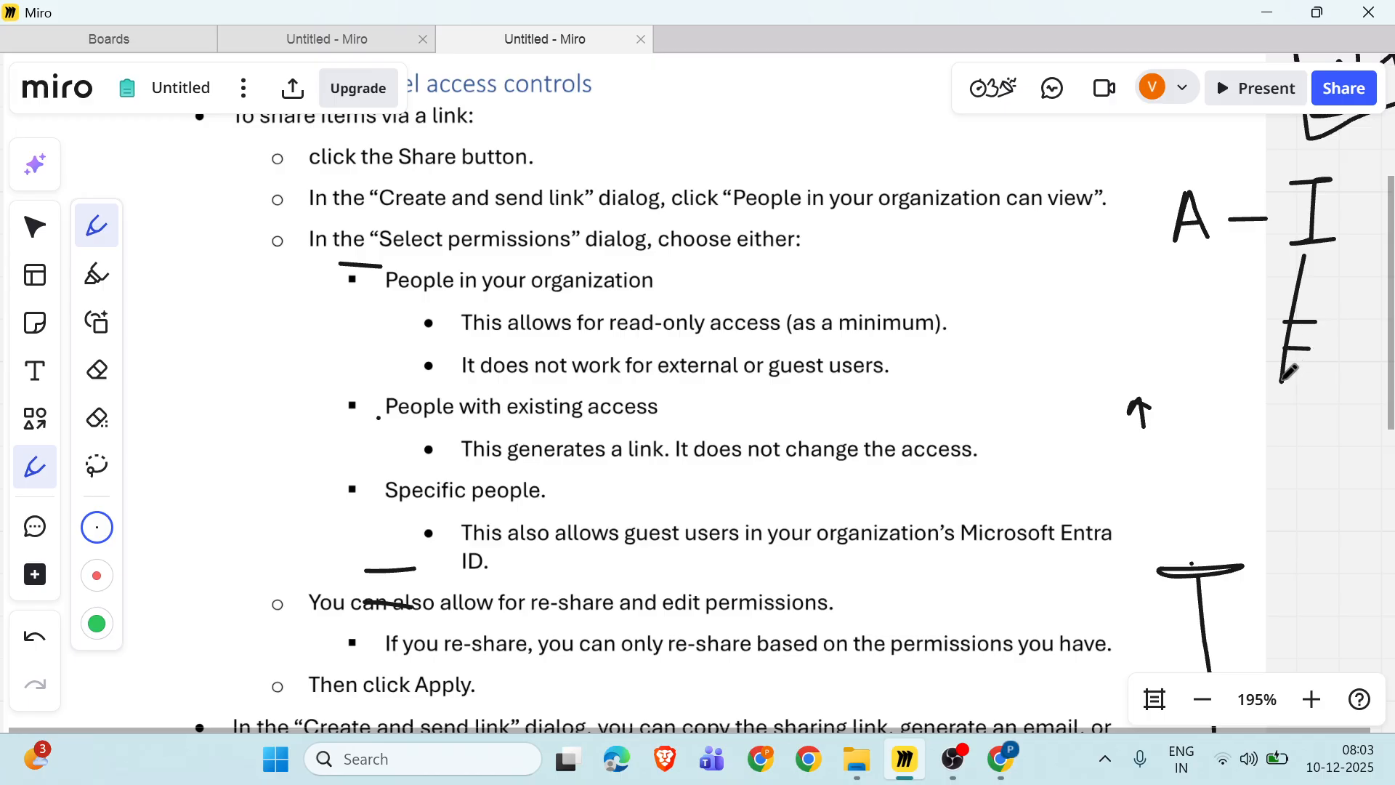
{"action": "left_click_drag", "start_coordinate": [1285, 376], "coordinate": [1314, 403]}
{"action": "mouse_move", "coordinate": [1320, 327]}
{"action": "left_mouse_down"}
{"action": "mouse_move", "coordinate": [1320, 300]}
{"action": "mouse_move", "coordinate": [1341, 327]}
{"action": "mouse_move", "coordinate": [1382, 259]}
{"action": "left_mouse_up"}
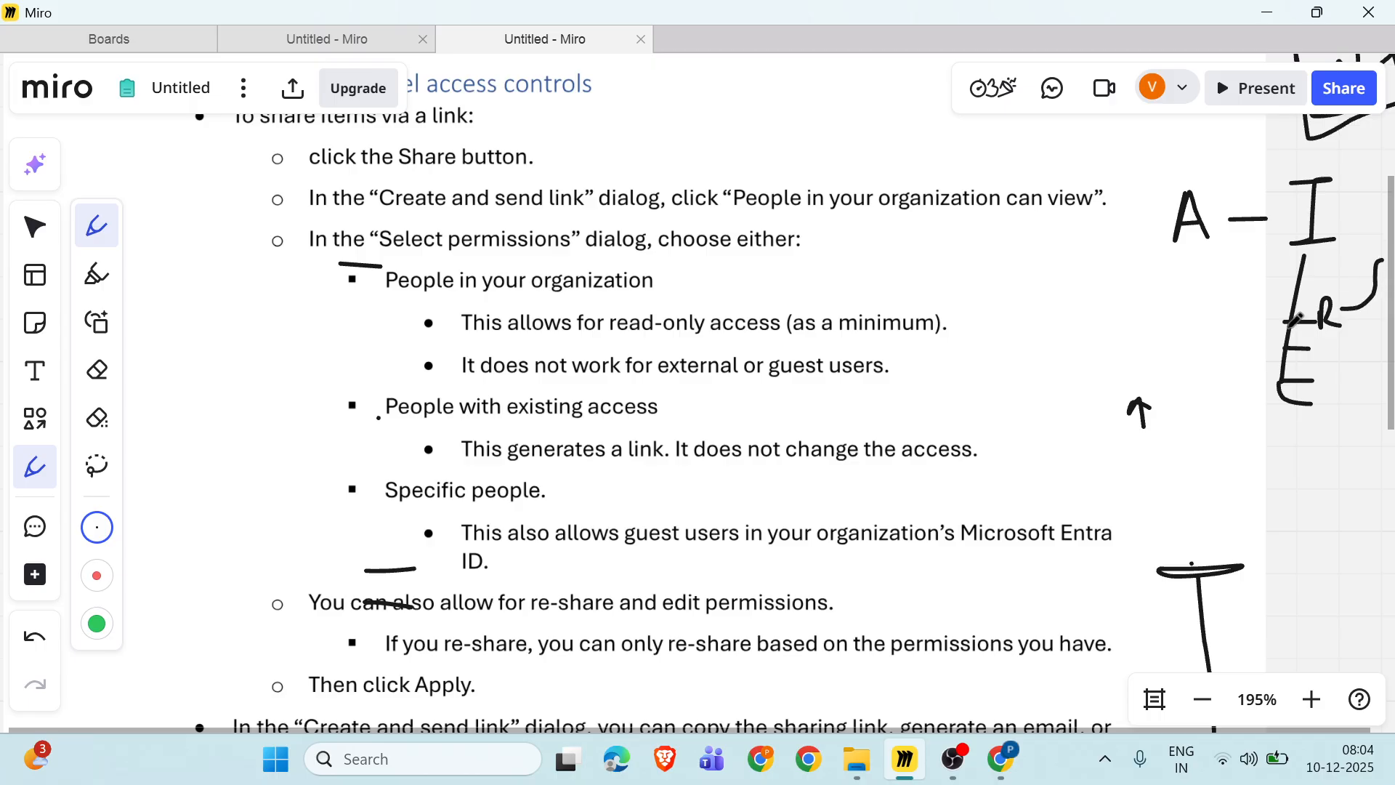
Extend the sketch's R branch to an M, add an L–E row beneath it, and circle that row.
{"action": "scroll", "coordinate": [1295, 319], "scroll_direction": "right", "scroll_amount": 3}
{"action": "mouse_move", "coordinate": [1203, 265]}
{"action": "left_mouse_down"}
{"action": "mouse_move", "coordinate": [1228, 246]}
{"action": "mouse_move", "coordinate": [1240, 271]}
{"action": "left_mouse_up"}
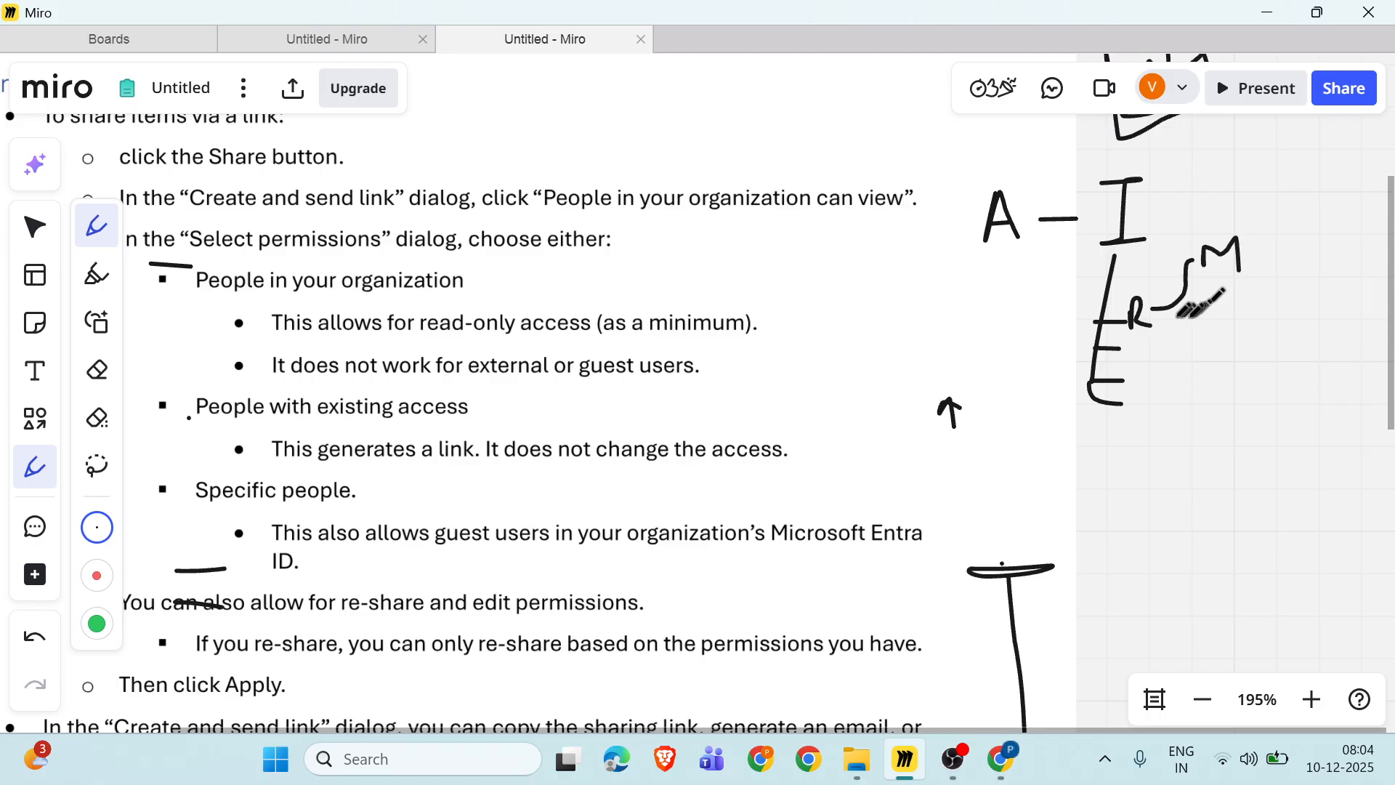
{"action": "left_click_drag", "start_coordinate": [1165, 311], "coordinate": [1203, 310]}
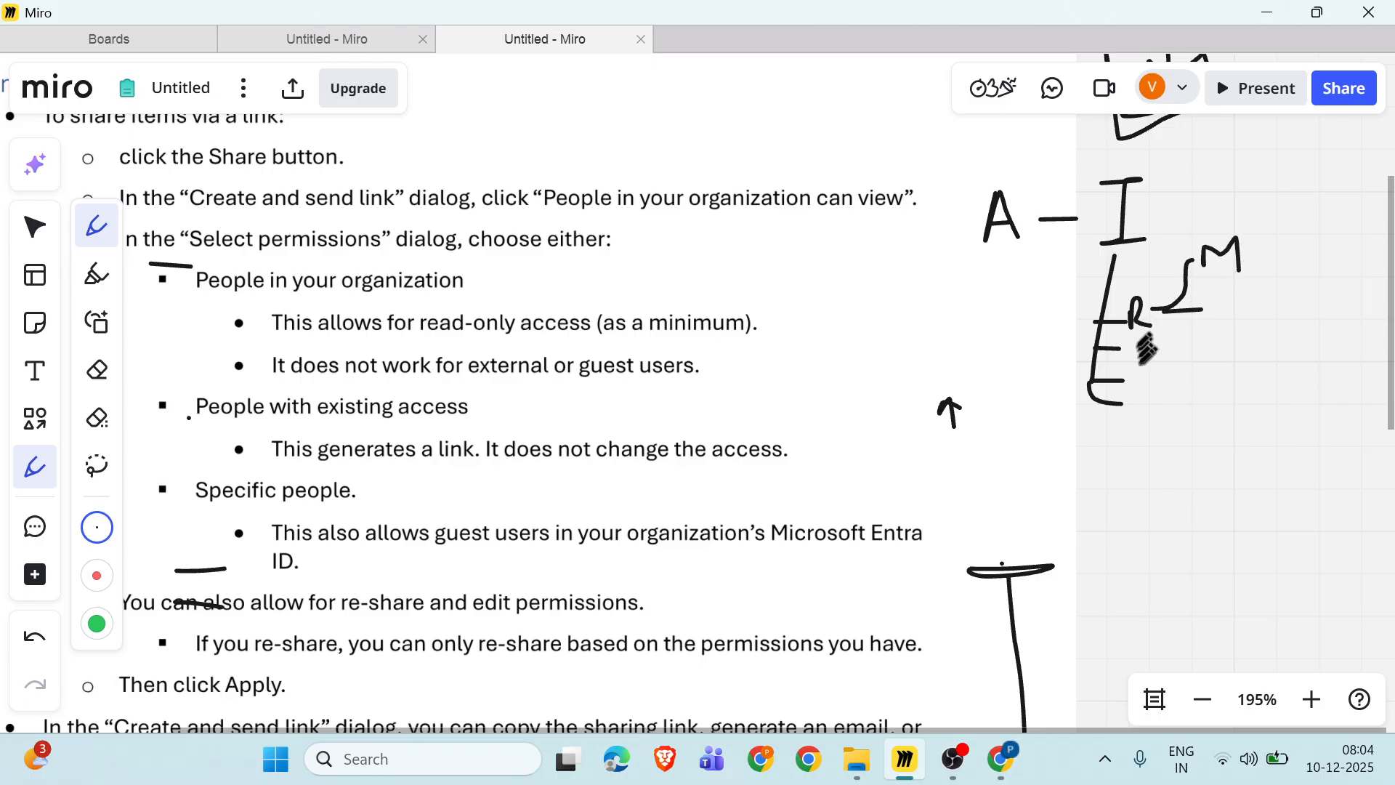
{"action": "mouse_move", "coordinate": [1139, 343]}
{"action": "left_mouse_down"}
{"action": "mouse_move", "coordinate": [1139, 355]}
{"action": "mouse_move", "coordinate": [1229, 348]}
{"action": "mouse_move", "coordinate": [1283, 329]}
{"action": "left_mouse_up"}
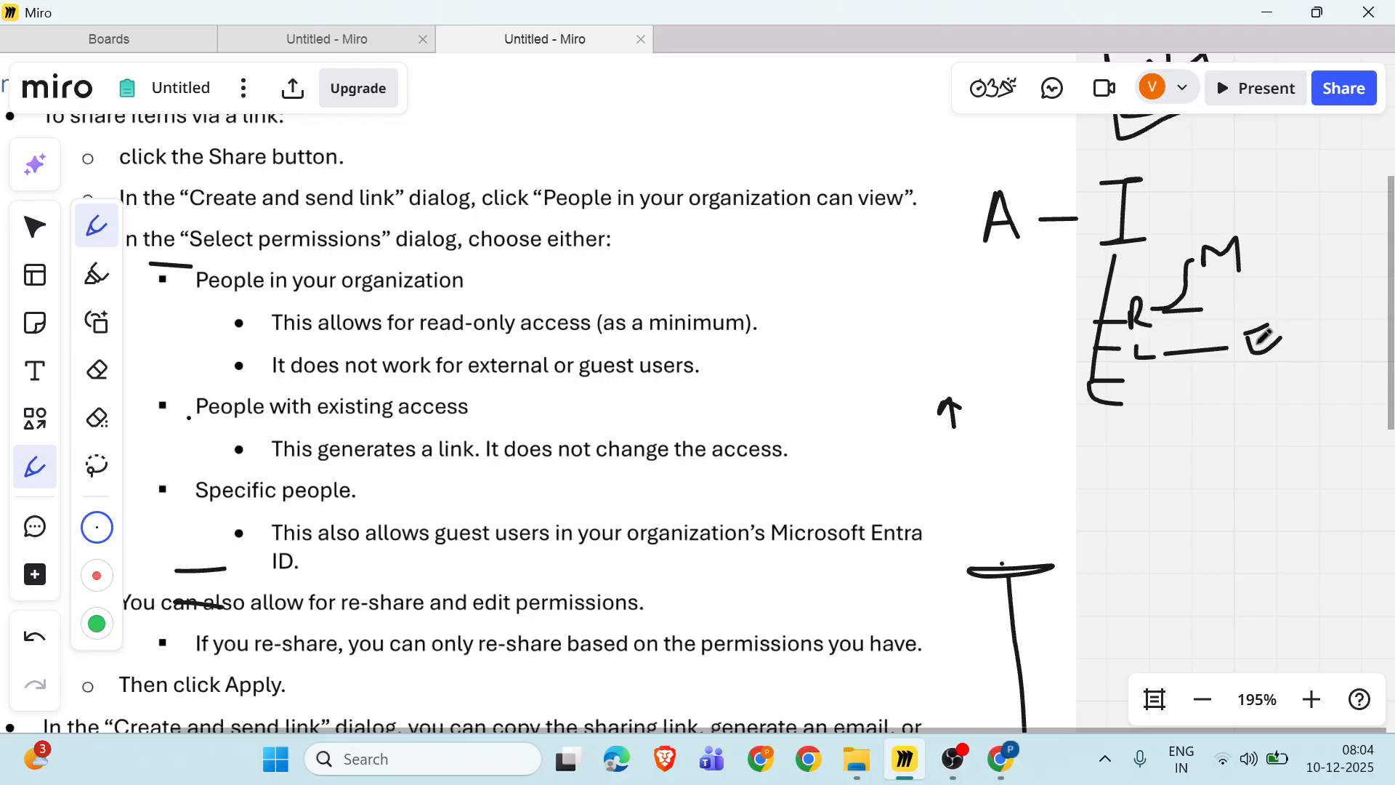
{"action": "mouse_move", "coordinate": [1298, 328]}
{"action": "left_mouse_down"}
{"action": "mouse_move", "coordinate": [1125, 329]}
{"action": "mouse_move", "coordinate": [1265, 372]}
{"action": "mouse_move", "coordinate": [1319, 330]}
{"action": "mouse_move", "coordinate": [1299, 336]}
{"action": "left_mouse_up"}
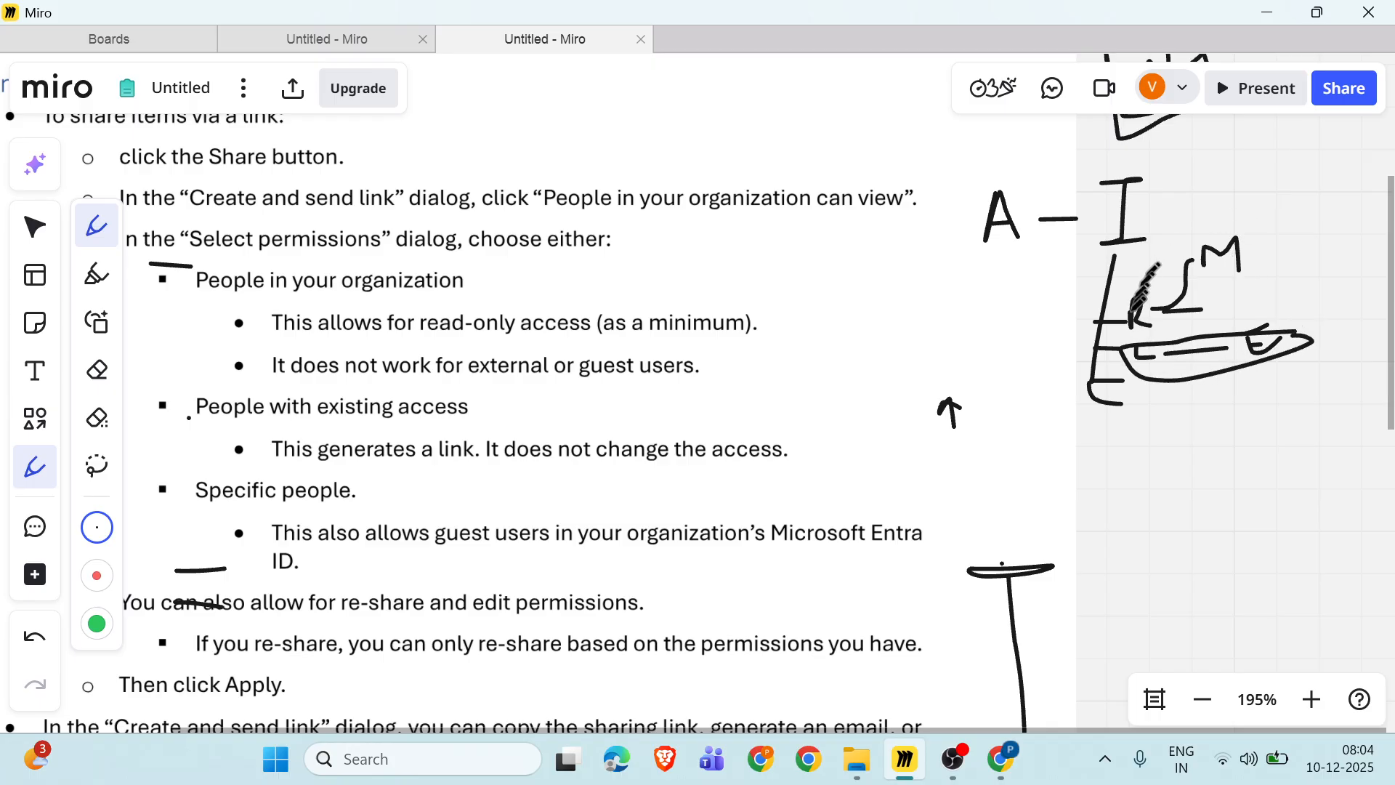
Draw B and R branches next to the M in the sketch and enclose the group with closing brackets.
{"action": "mouse_move", "coordinate": [1308, 215]}
{"action": "left_mouse_down"}
{"action": "mouse_move", "coordinate": [1313, 260]}
{"action": "mouse_move", "coordinate": [1327, 231]}
{"action": "mouse_move", "coordinate": [1313, 259]}
{"action": "left_mouse_up"}
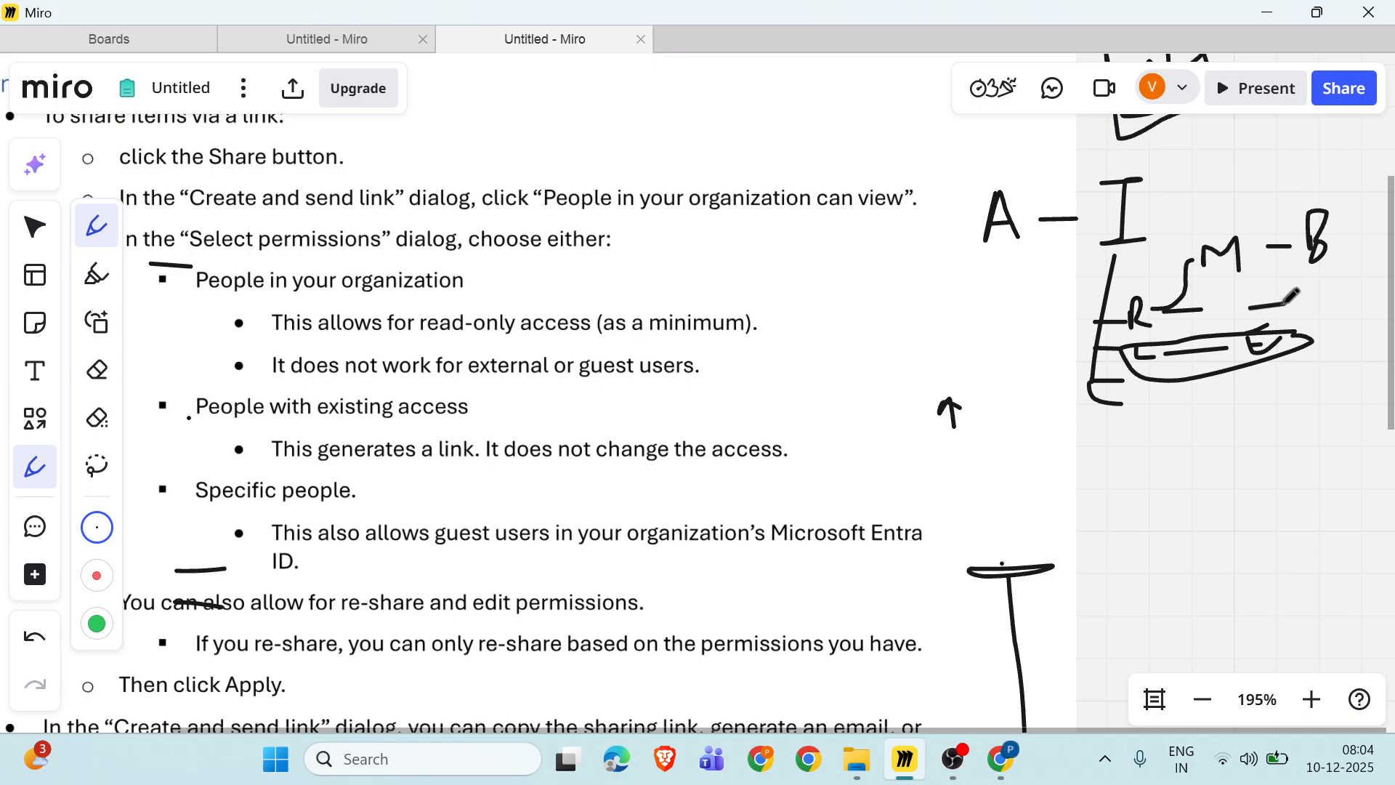
{"action": "mouse_move", "coordinate": [1301, 263]}
{"action": "left_mouse_down"}
{"action": "mouse_move", "coordinate": [1299, 303]}
{"action": "mouse_move", "coordinate": [1330, 290]}
{"action": "left_mouse_up"}
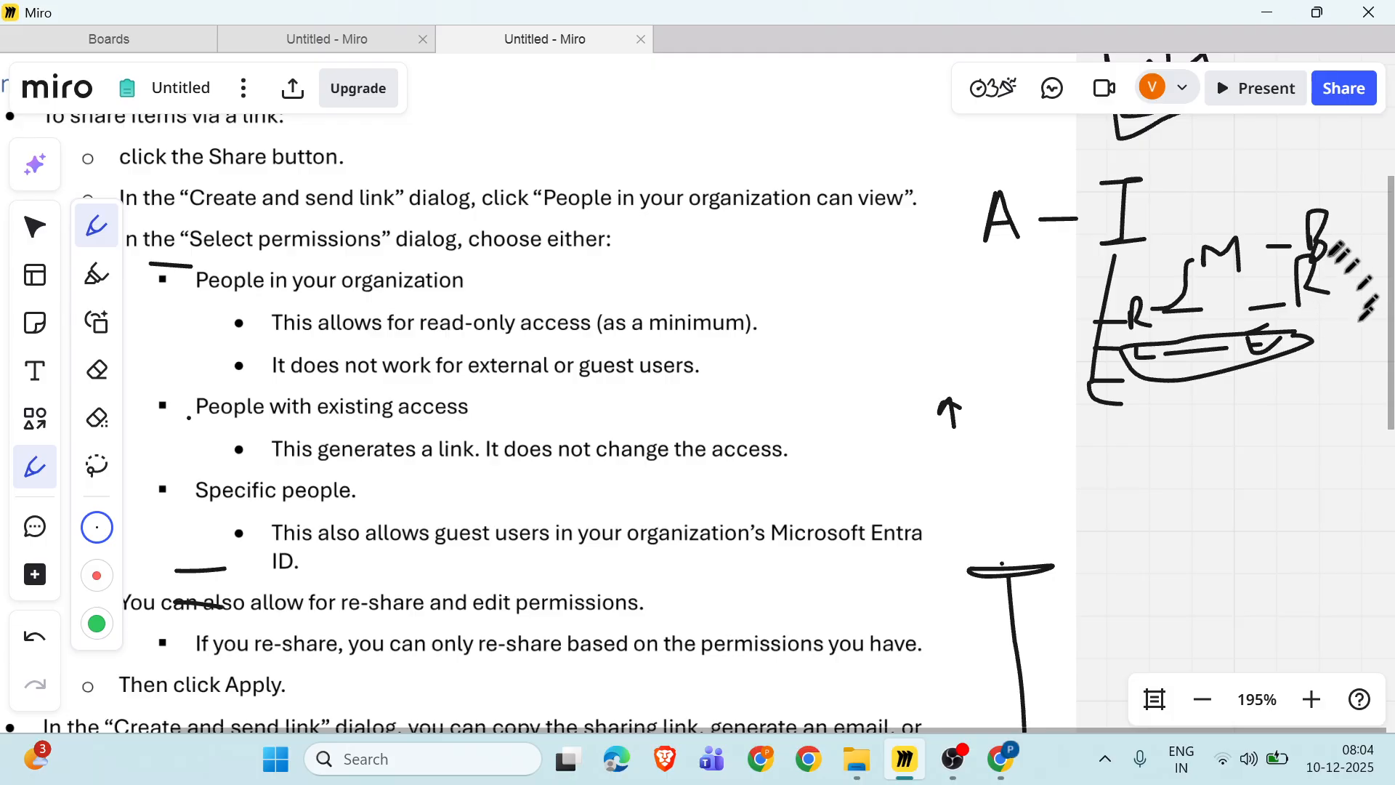
{"action": "left_click_drag", "start_coordinate": [1346, 233], "coordinate": [1348, 276]}
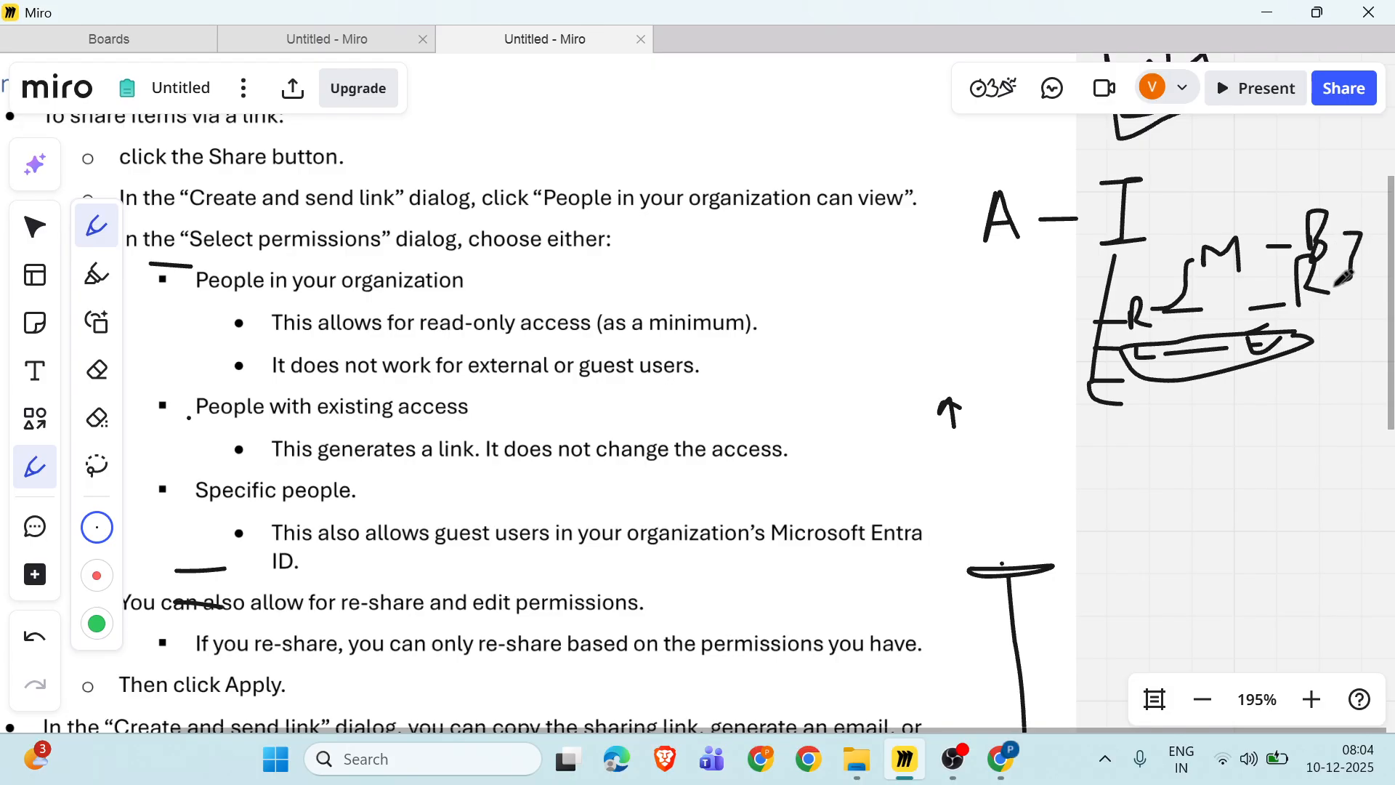
{"action": "mouse_move", "coordinate": [1330, 345]}
{"action": "left_mouse_down"}
{"action": "mouse_move", "coordinate": [1369, 290]}
{"action": "mouse_move", "coordinate": [1371, 252]}
{"action": "left_mouse_up"}
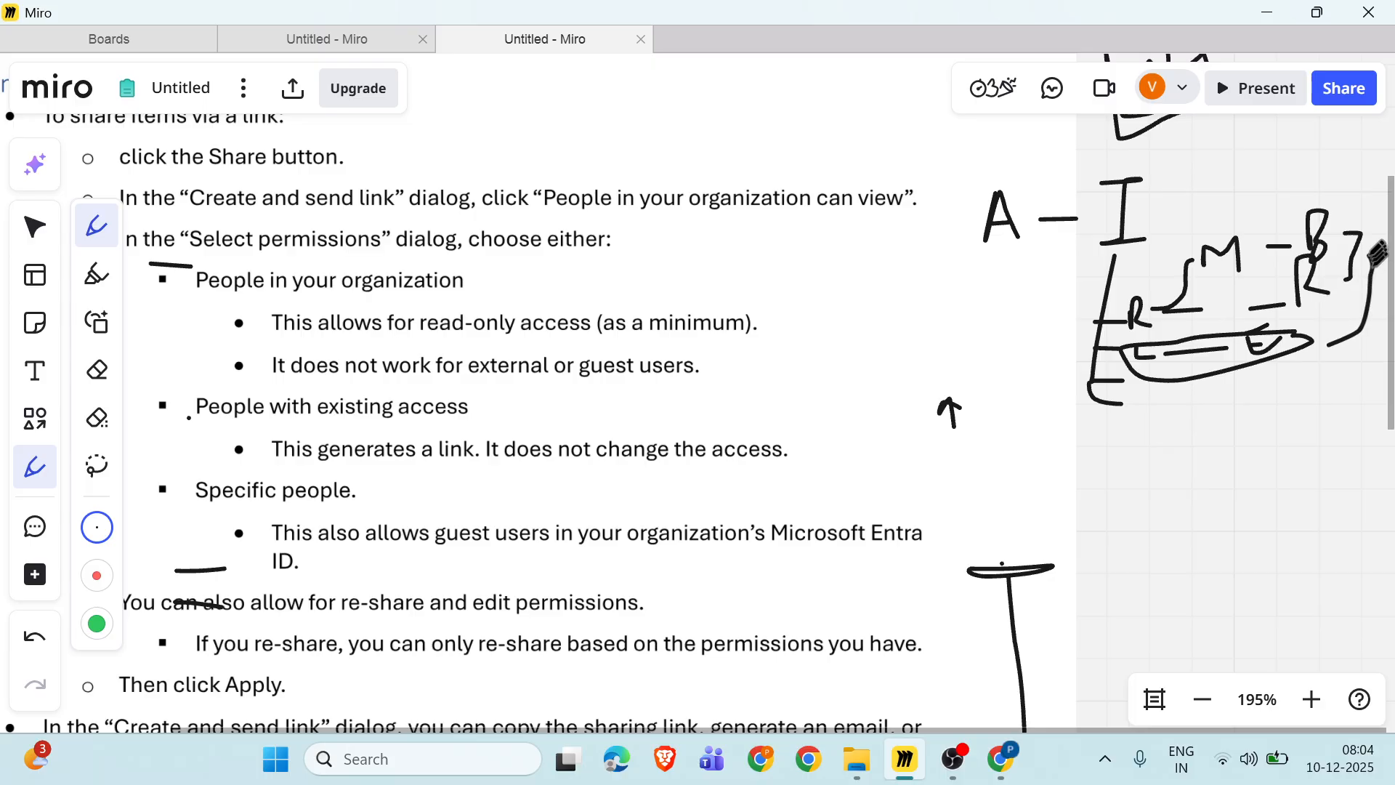
{"action": "scroll", "coordinate": [1284, 301], "scroll_direction": "right", "scroll_amount": 3}
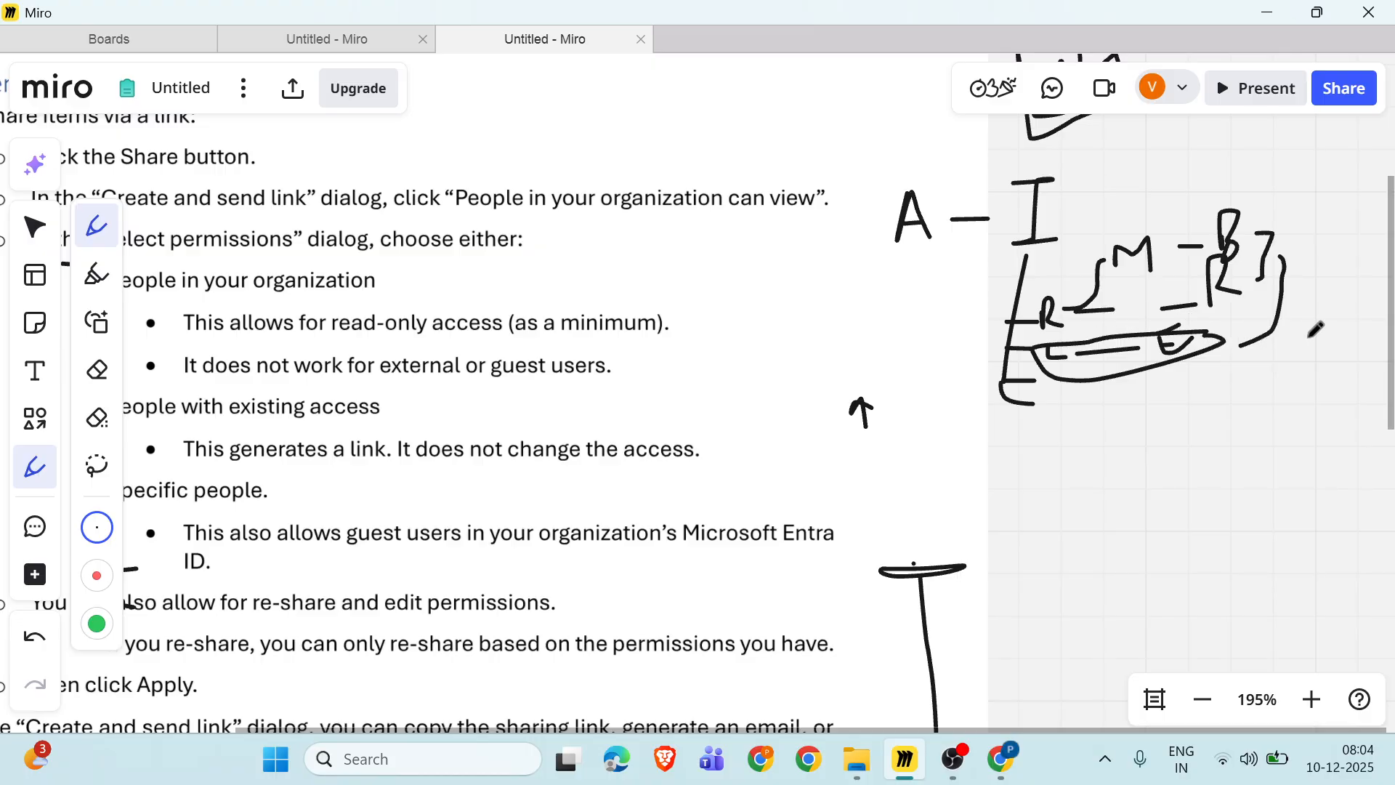
{"action": "left_click_drag", "start_coordinate": [1298, 336], "coordinate": [1300, 285]}
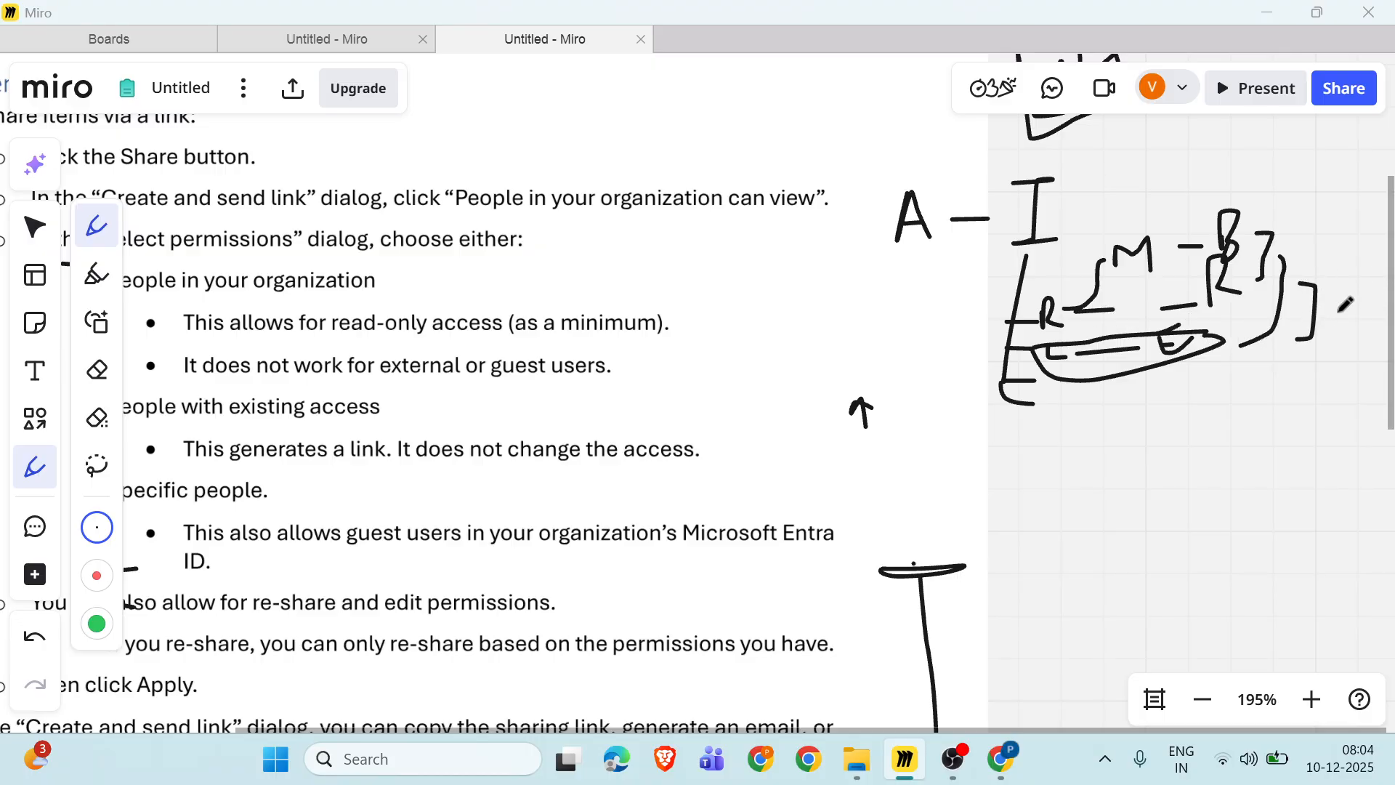
Return to Power BI and reopen the link audience settings for sharing the Netflix-Viewing Trends report.
{"action": "key", "text": "alt+Tab"}
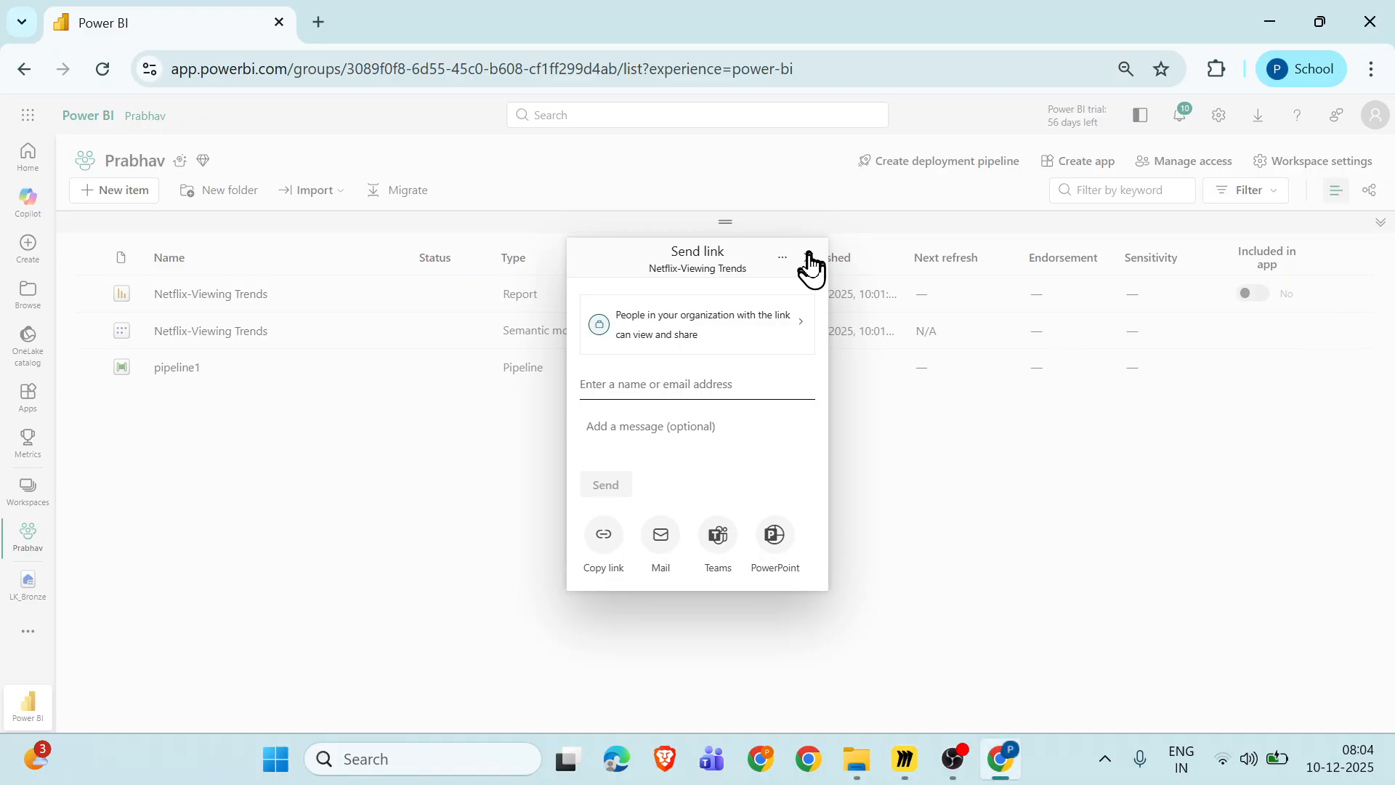
{"action": "left_click", "coordinate": [809, 257]}
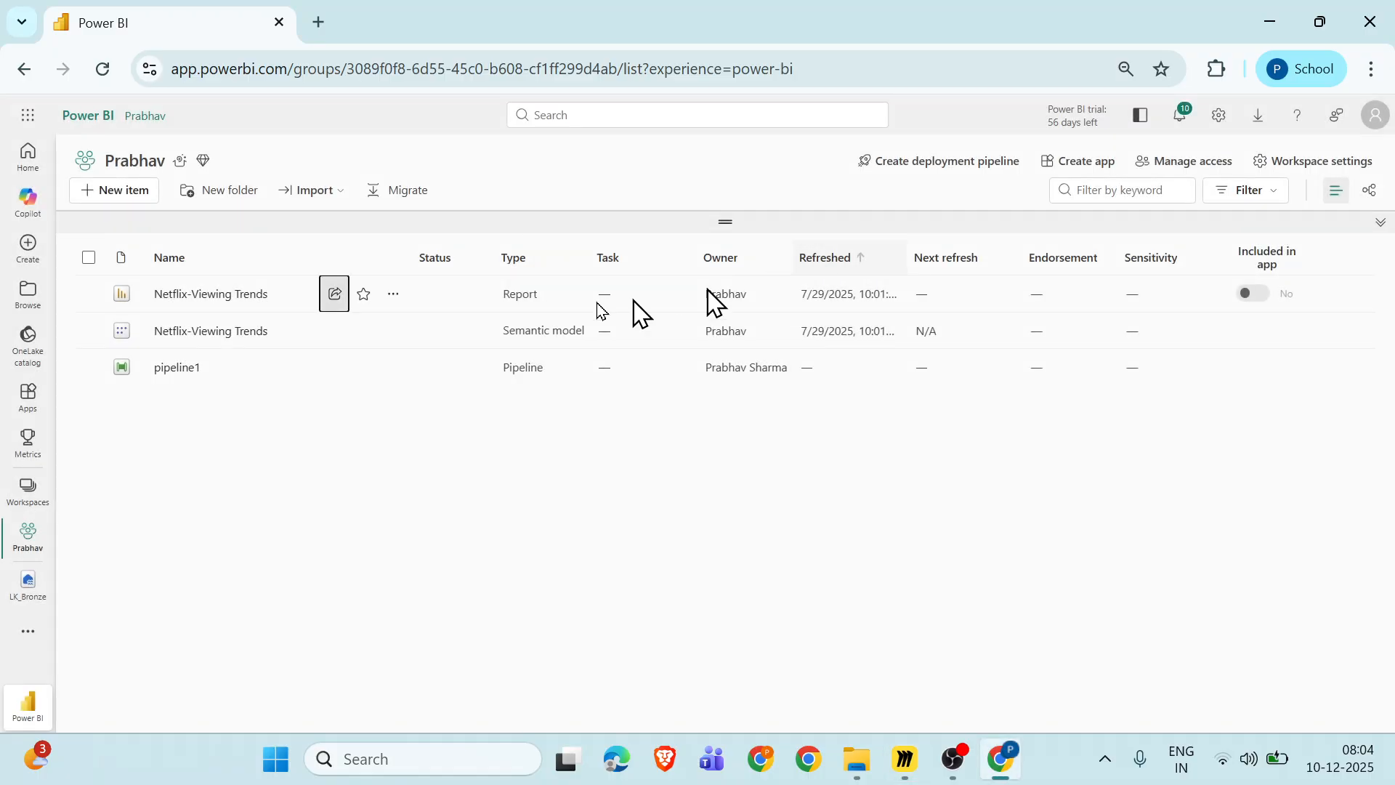
{"action": "left_click", "coordinate": [340, 299]}
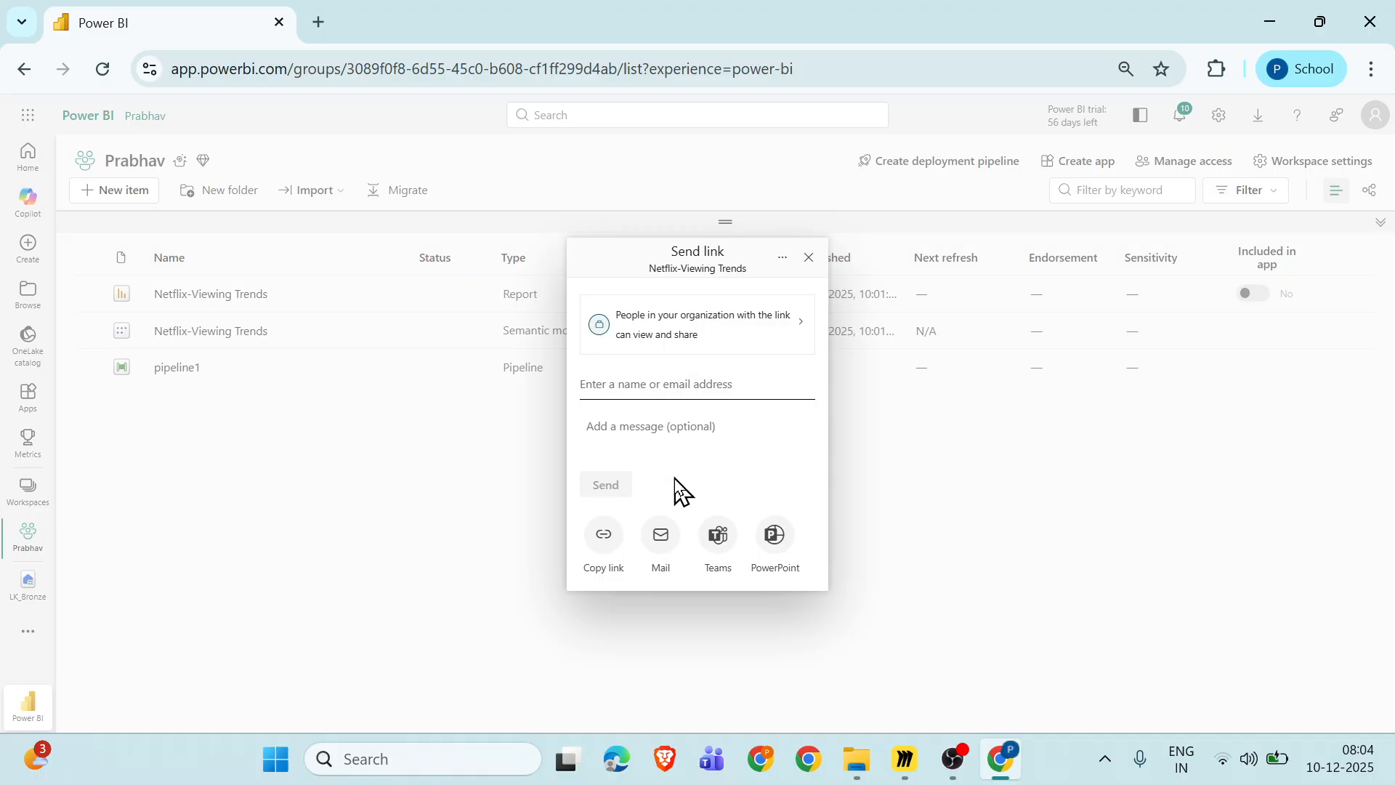
{"action": "left_click", "coordinate": [698, 340]}
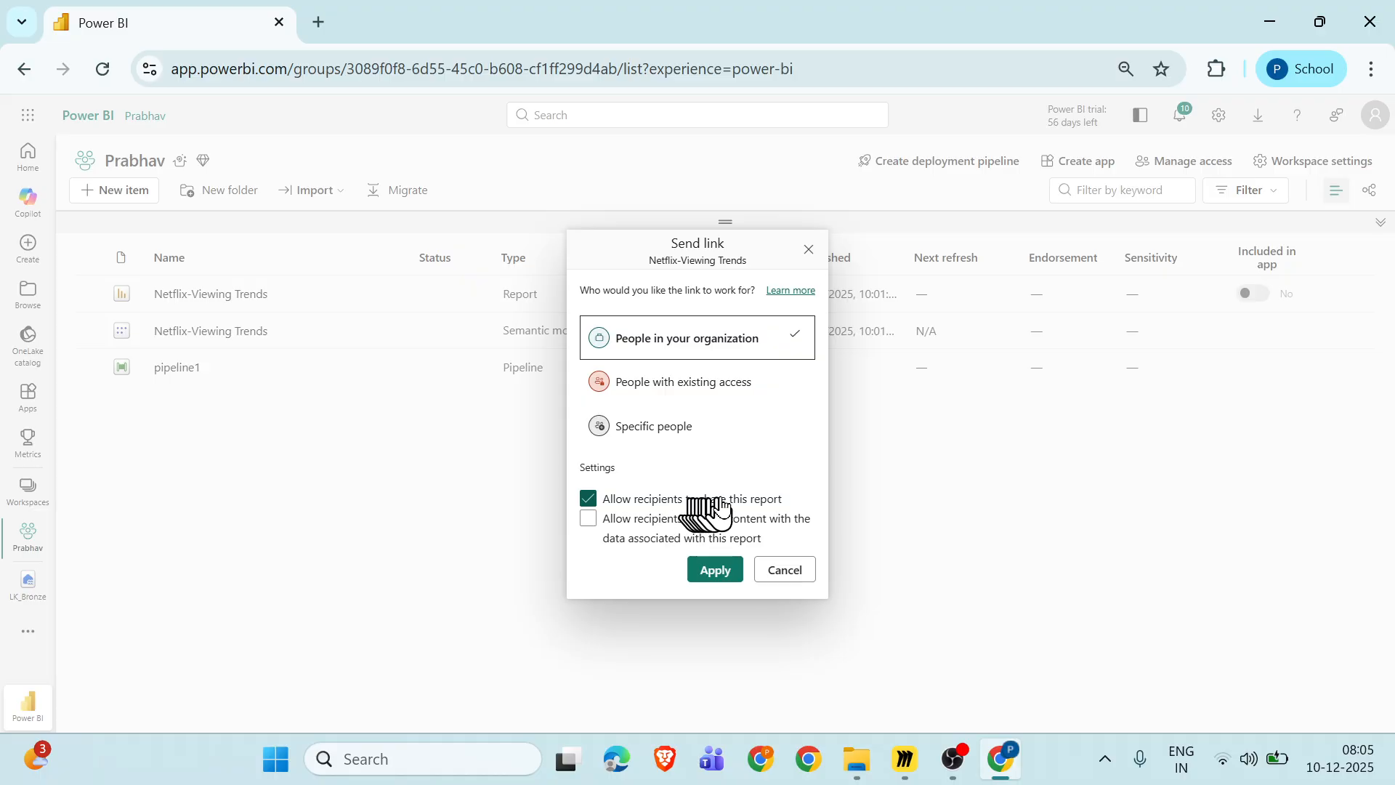
Turn off allowing recipients to share the report for the People in your organization link and apply the settings.
{"action": "scroll", "coordinate": [605, 469], "scroll_direction": "up", "scroll_amount": 3}
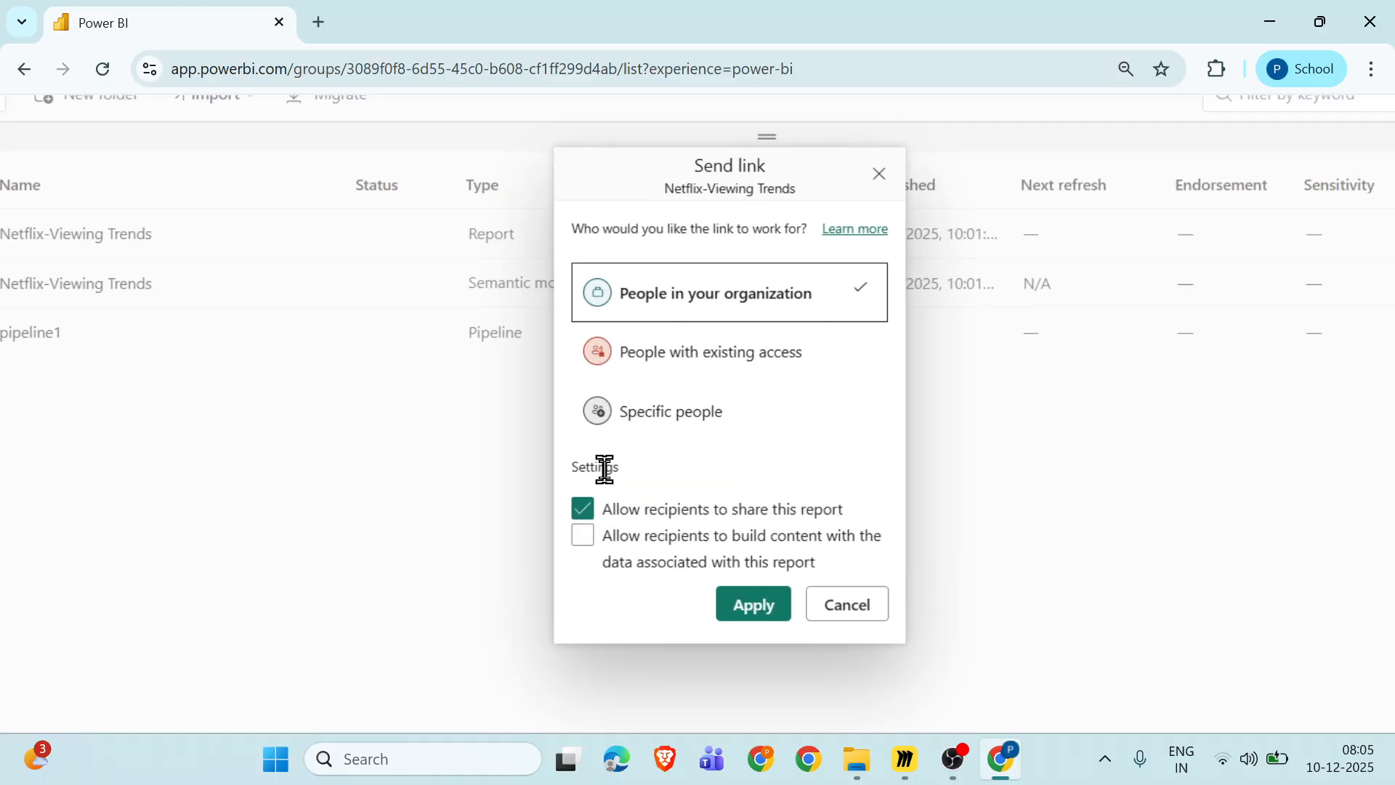
{"action": "scroll", "coordinate": [605, 469], "scroll_direction": "up", "scroll_amount": 3}
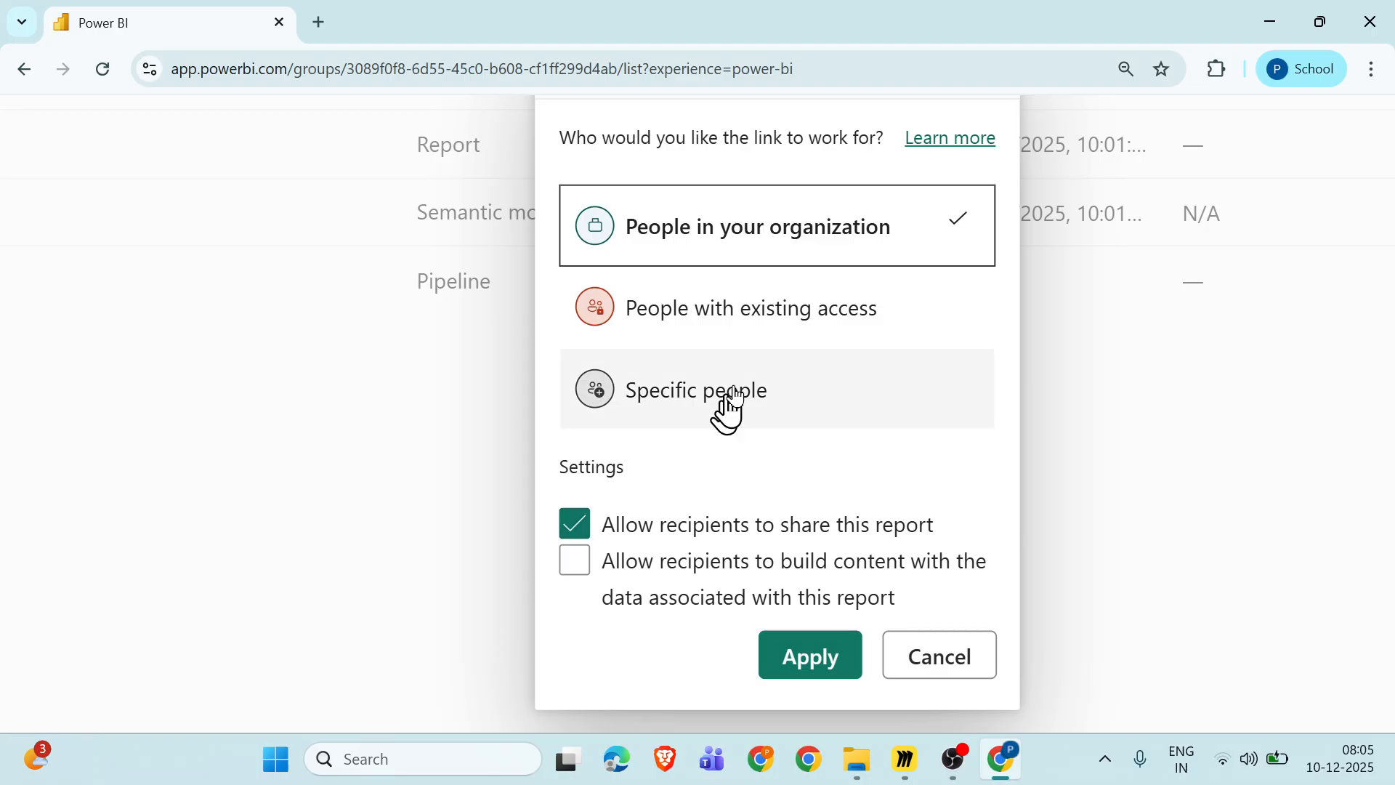
{"action": "scroll", "coordinate": [728, 405], "scroll_direction": "up", "scroll_amount": 1}
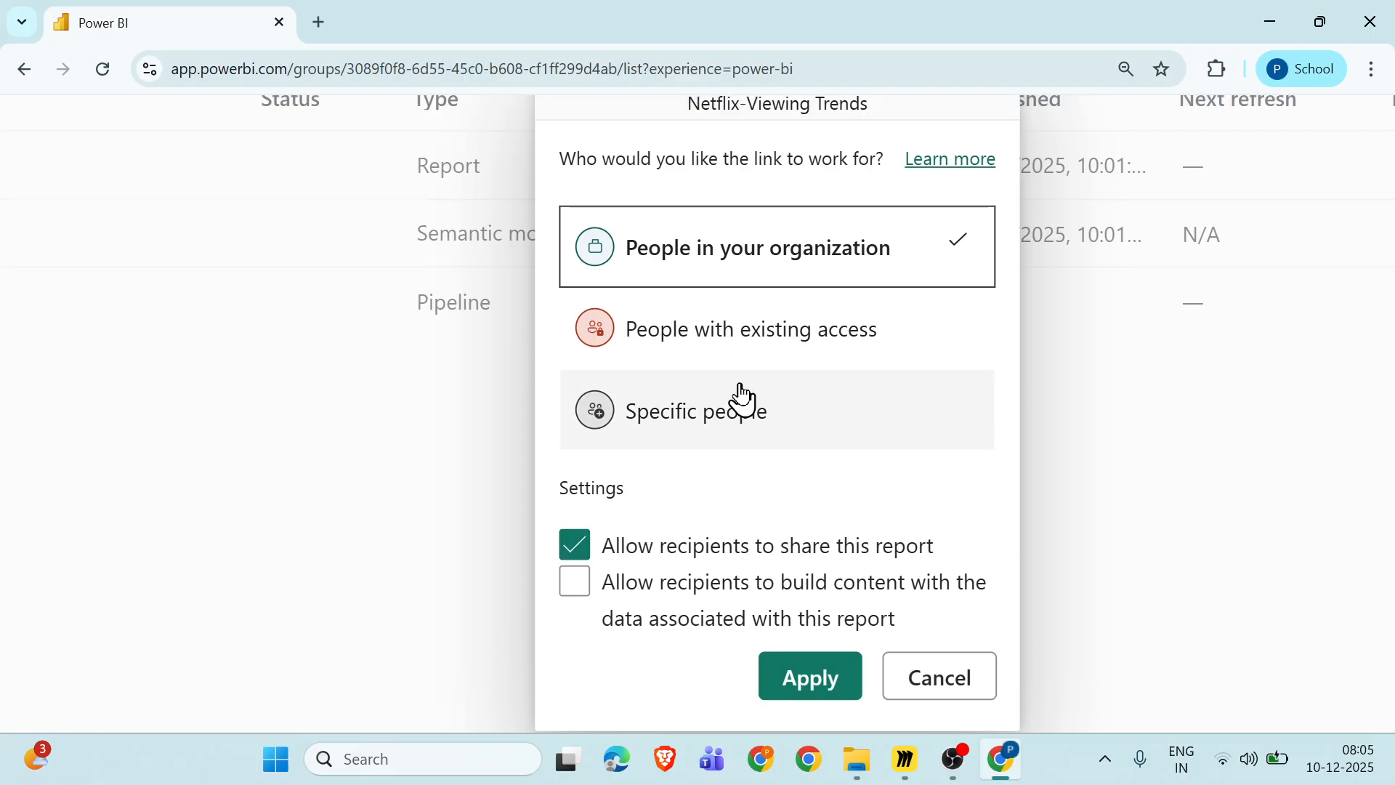
{"action": "left_click", "coordinate": [674, 556]}
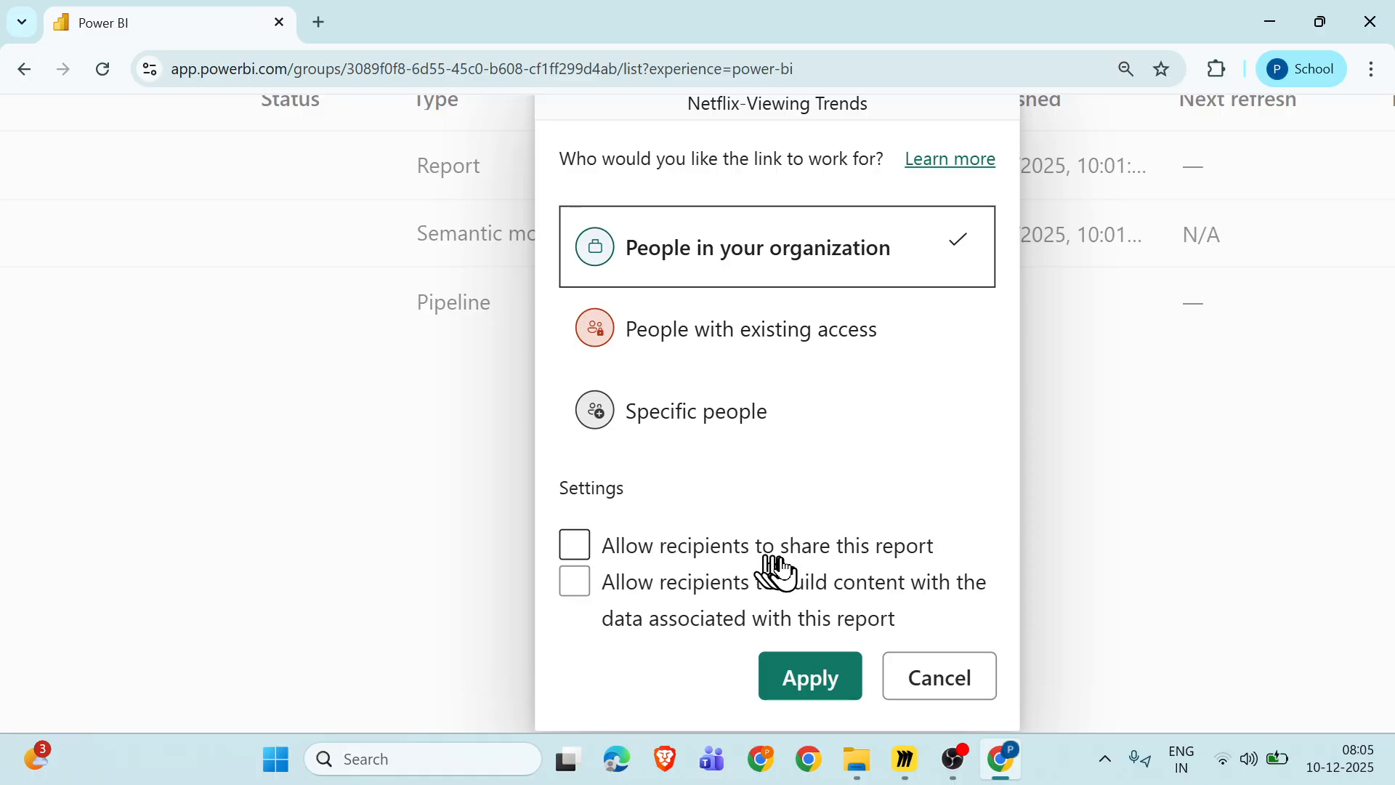
{"action": "scroll", "coordinate": [898, 487], "scroll_direction": "up", "scroll_amount": 1}
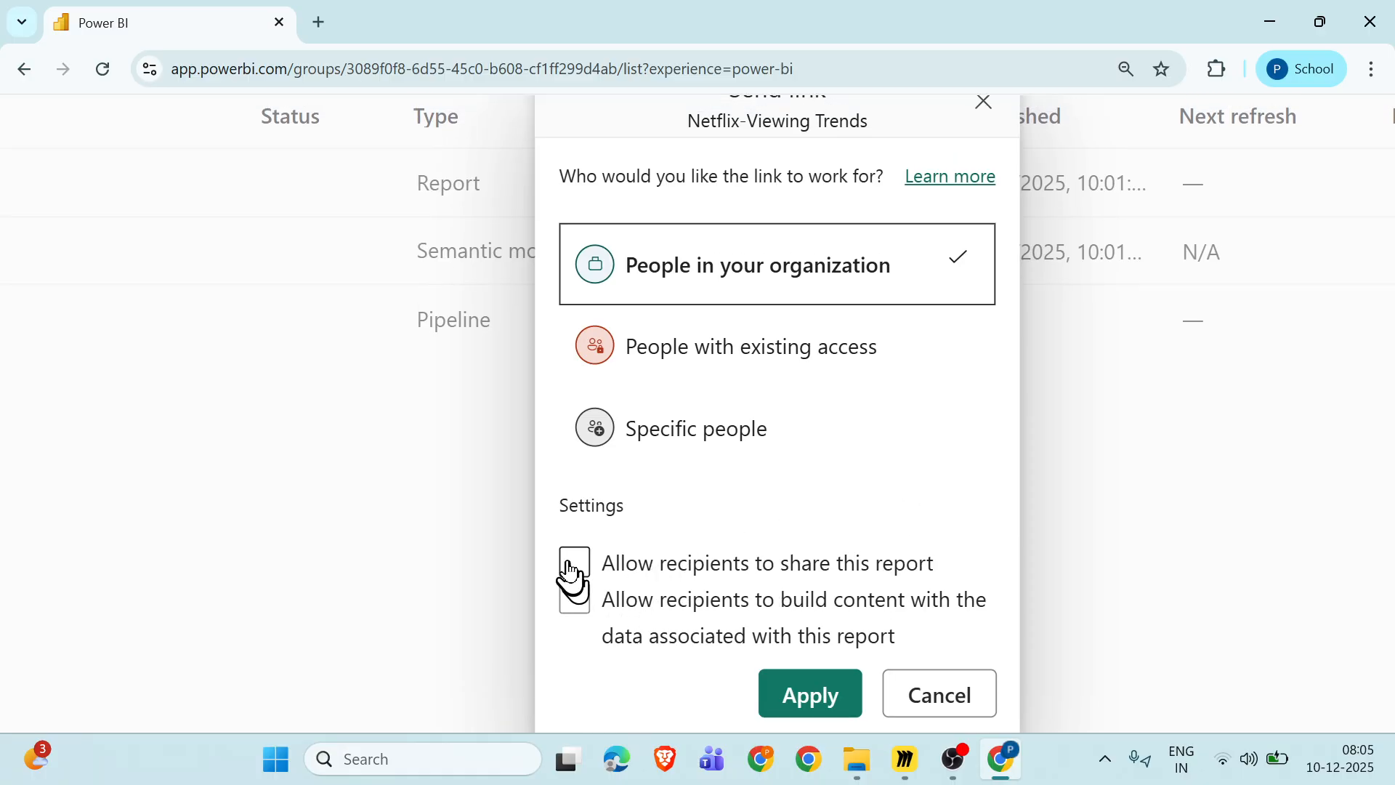
{"action": "scroll", "coordinate": [825, 509], "scroll_direction": "up", "scroll_amount": 2}
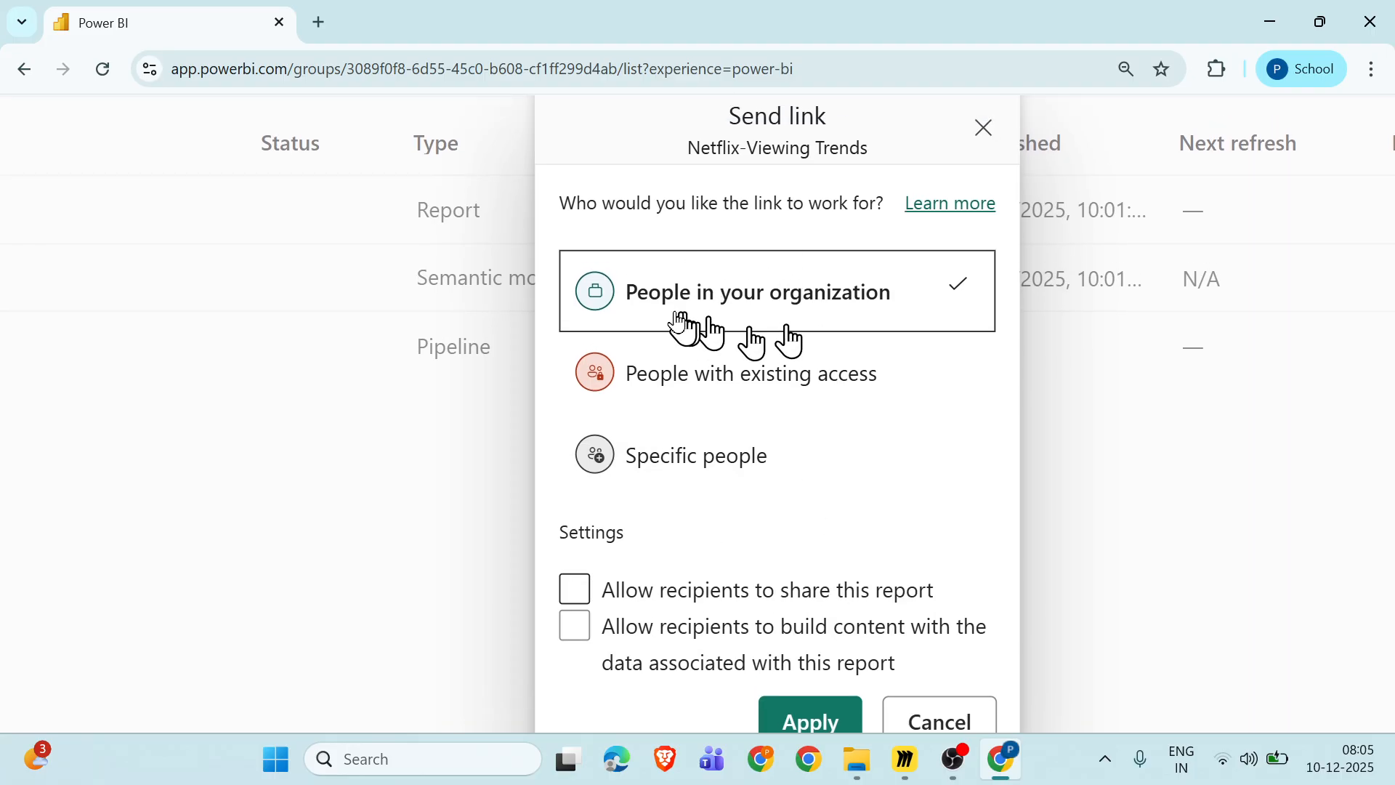
{"action": "left_click_drag", "start_coordinate": [731, 118], "coordinate": [820, 125]}
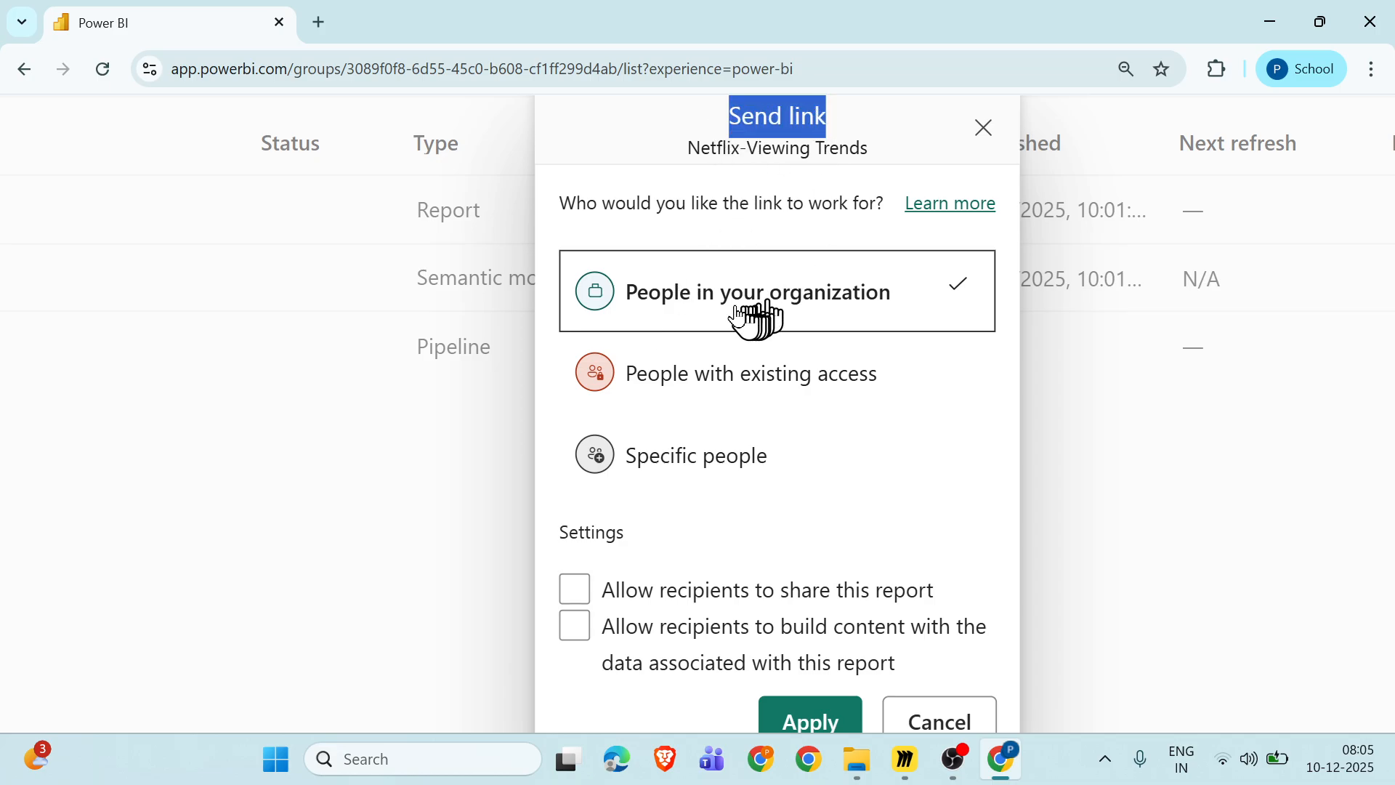
{"action": "scroll", "coordinate": [822, 544], "scroll_direction": "down", "scroll_amount": 1}
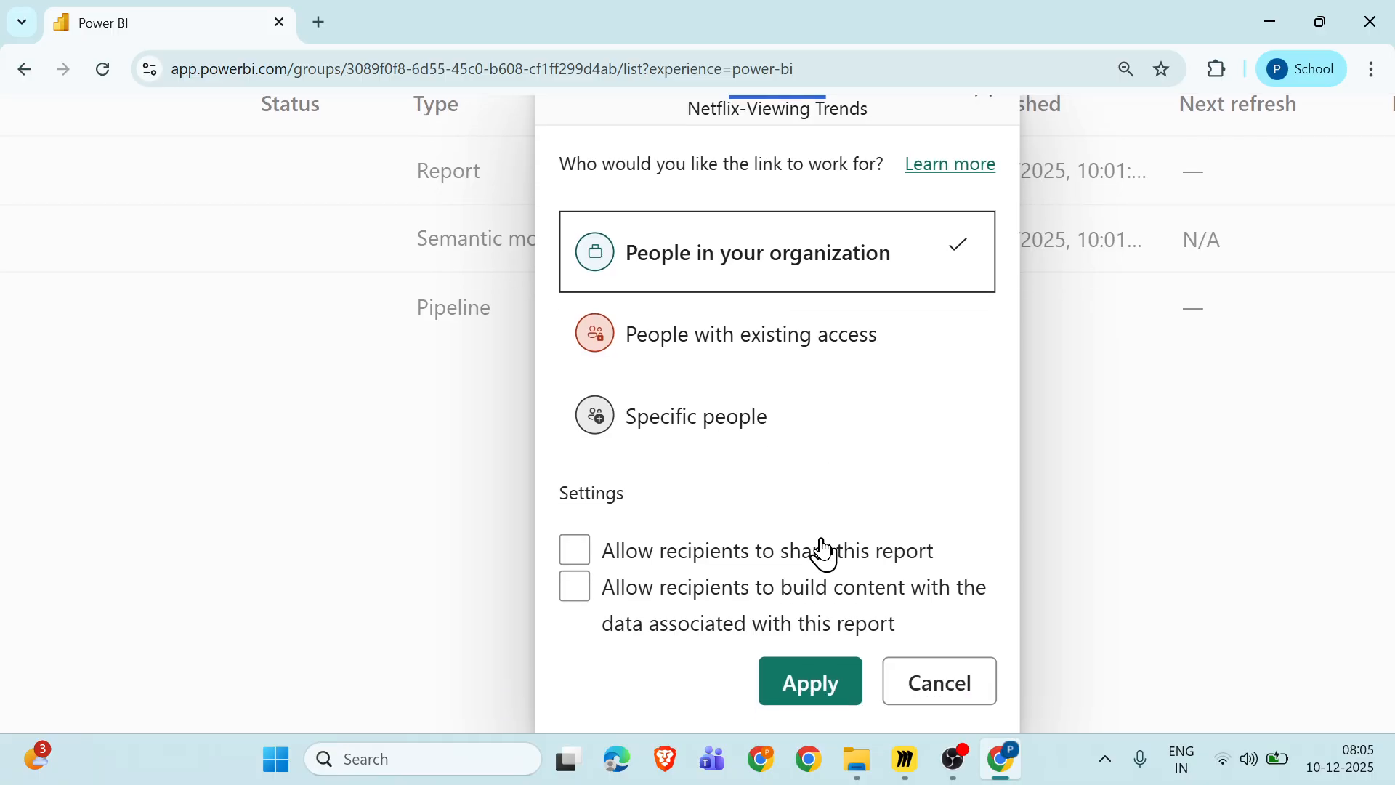
{"action": "left_click", "coordinate": [806, 682]}
{"action": "scroll", "coordinate": [824, 539], "scroll_direction": "down", "scroll_amount": 3}
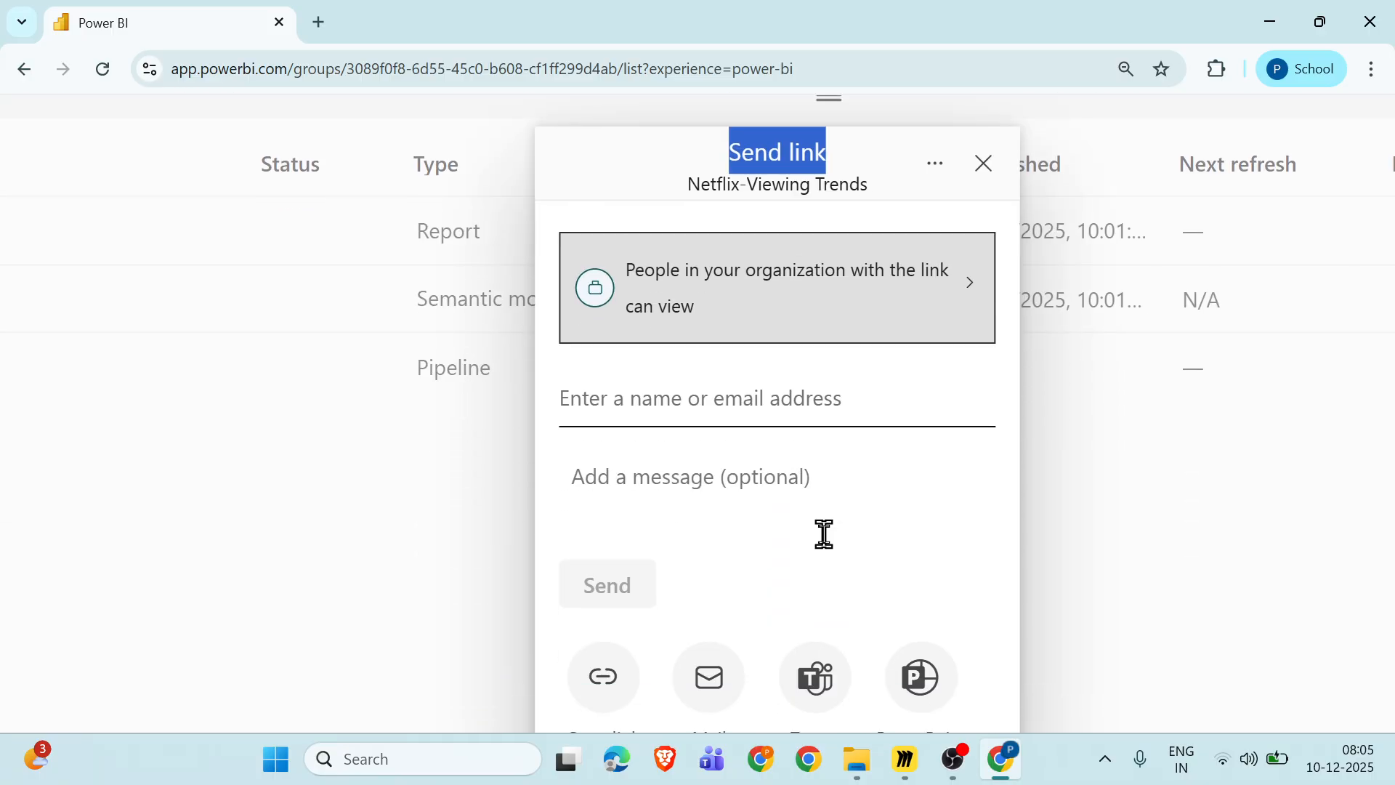
{"action": "scroll", "coordinate": [824, 534], "scroll_direction": "down", "scroll_amount": 5}
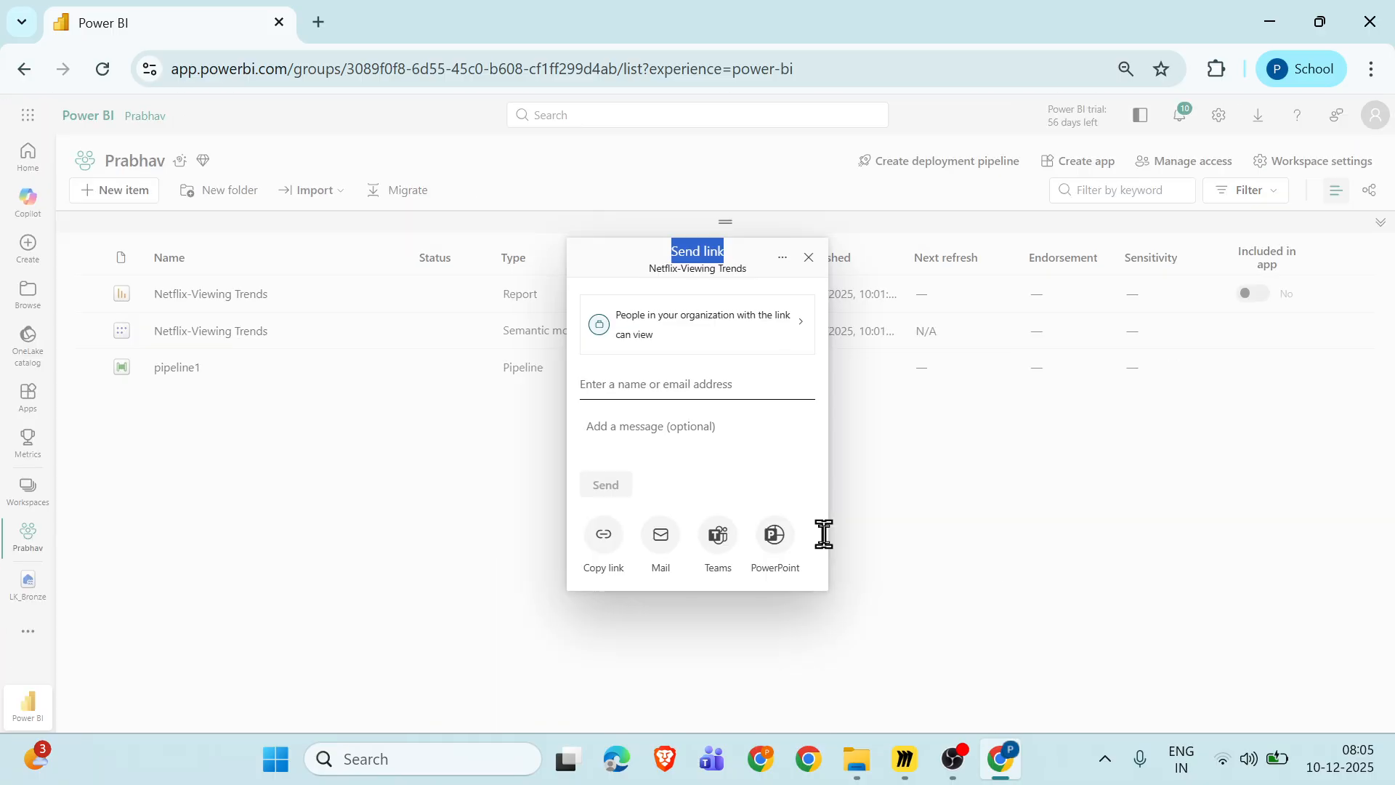
Copy the view-only organization link for the Netflix-Viewing Trends report and close the confirmation.
{"action": "left_click", "coordinate": [659, 386]}
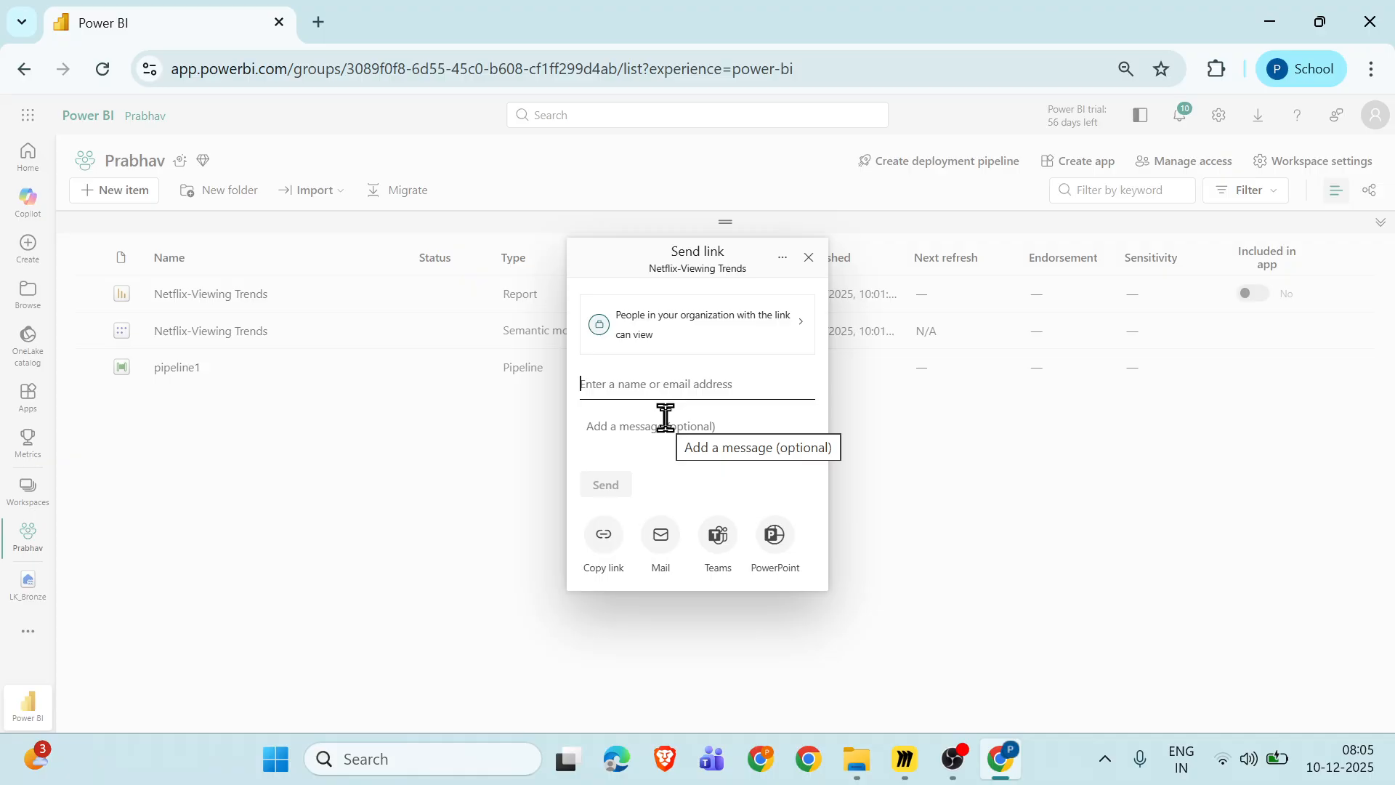
{"action": "left_click", "coordinate": [604, 542]}
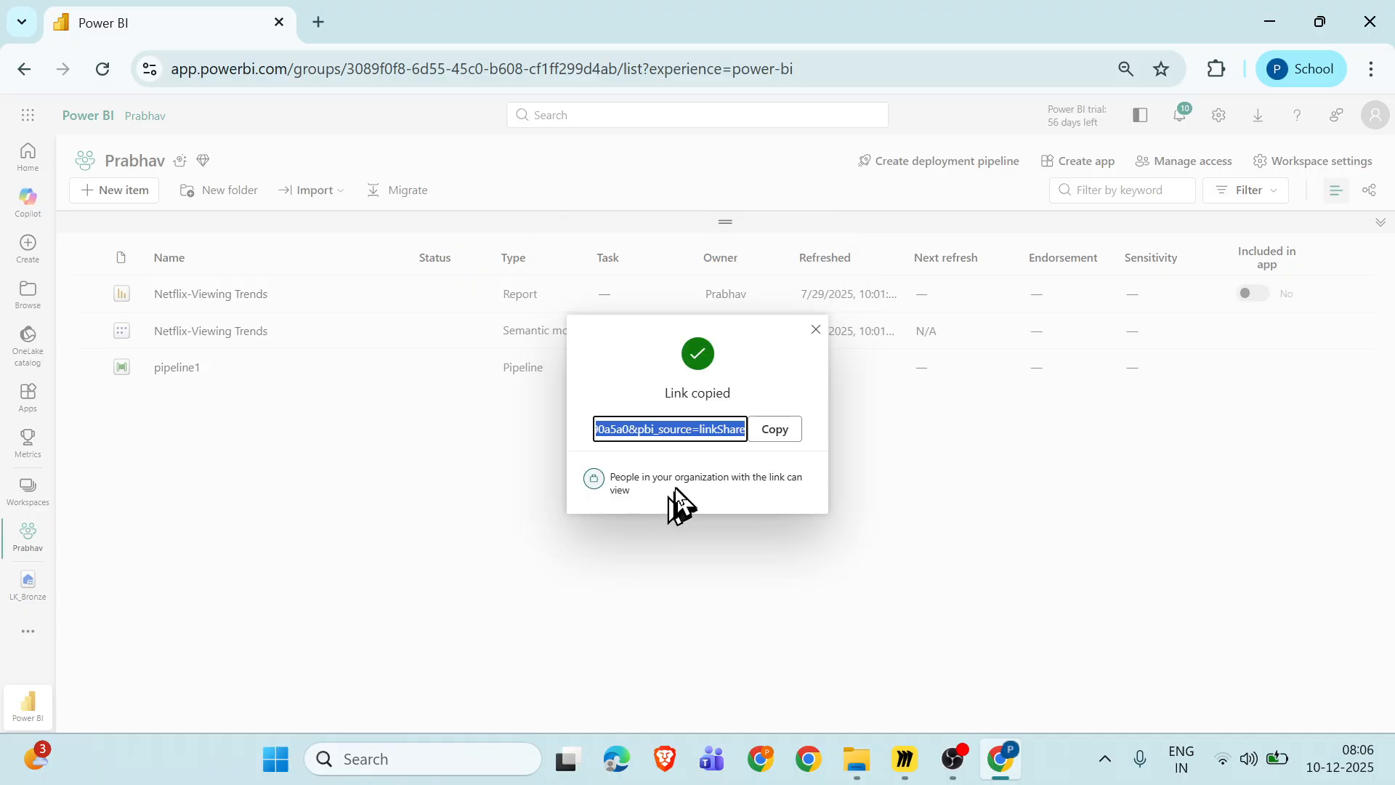
{"action": "scroll", "coordinate": [692, 474], "scroll_direction": "up", "scroll_amount": 5}
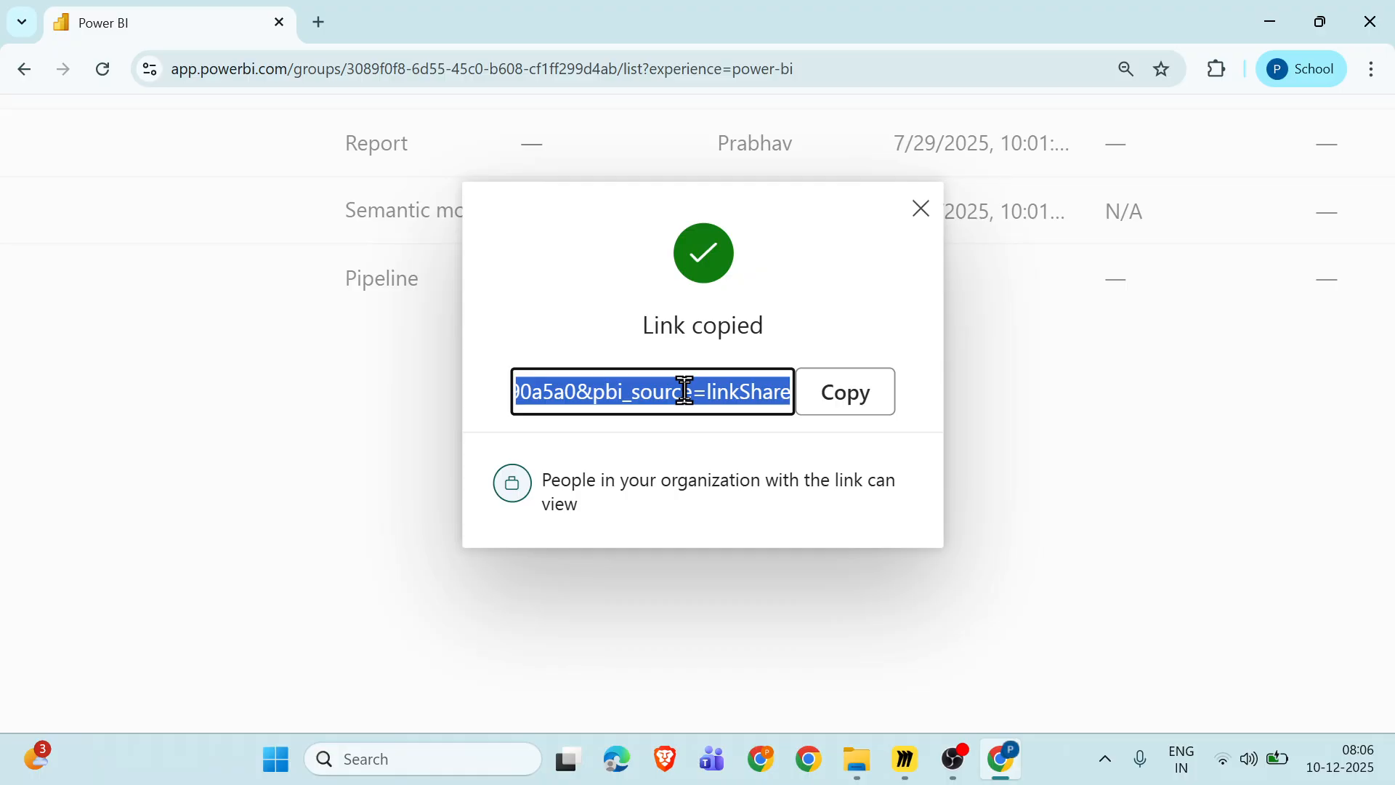
{"action": "left_click", "coordinate": [921, 211]}
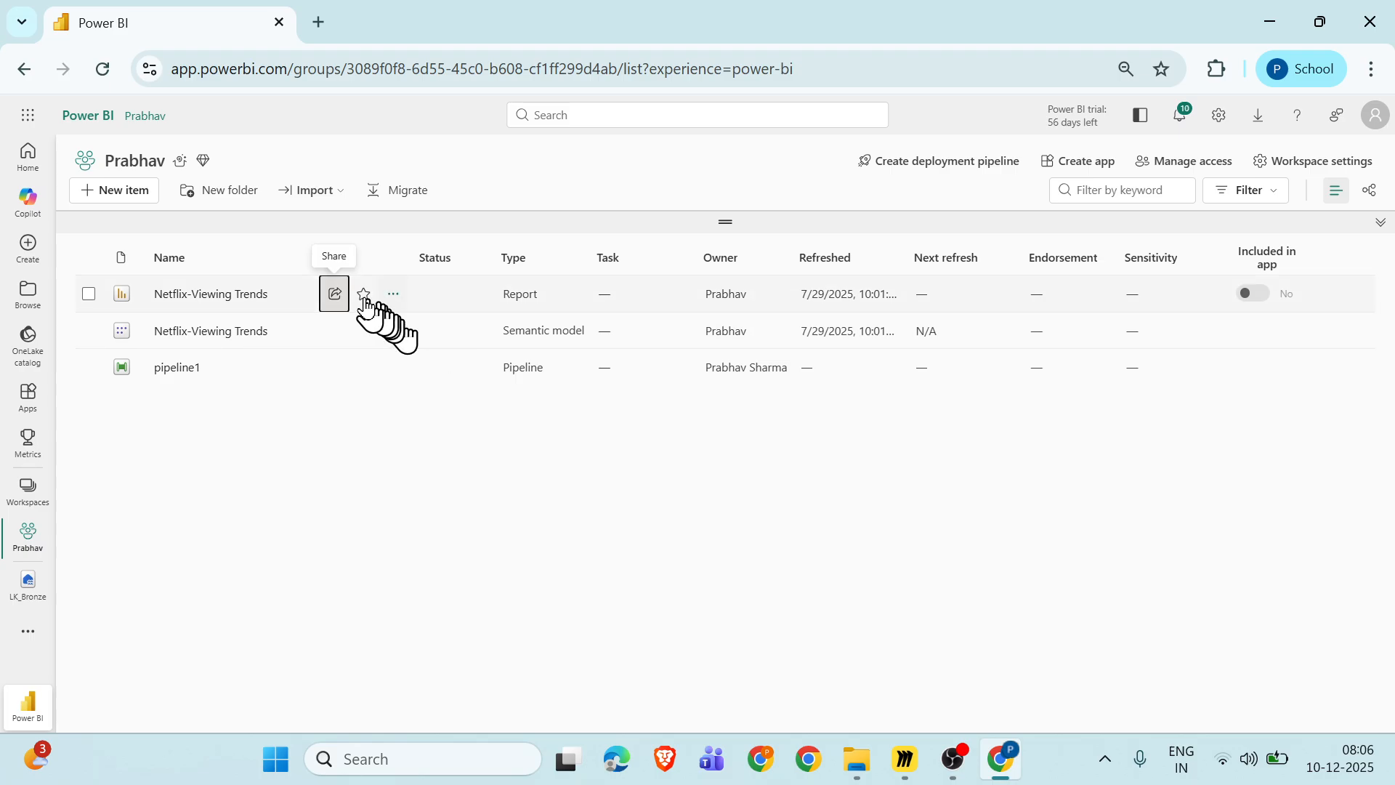
Open the Netflix-Viewing Trends report's link audience settings, examine the People with existing access option, and cancel.
{"action": "left_click", "coordinate": [96, 169]}
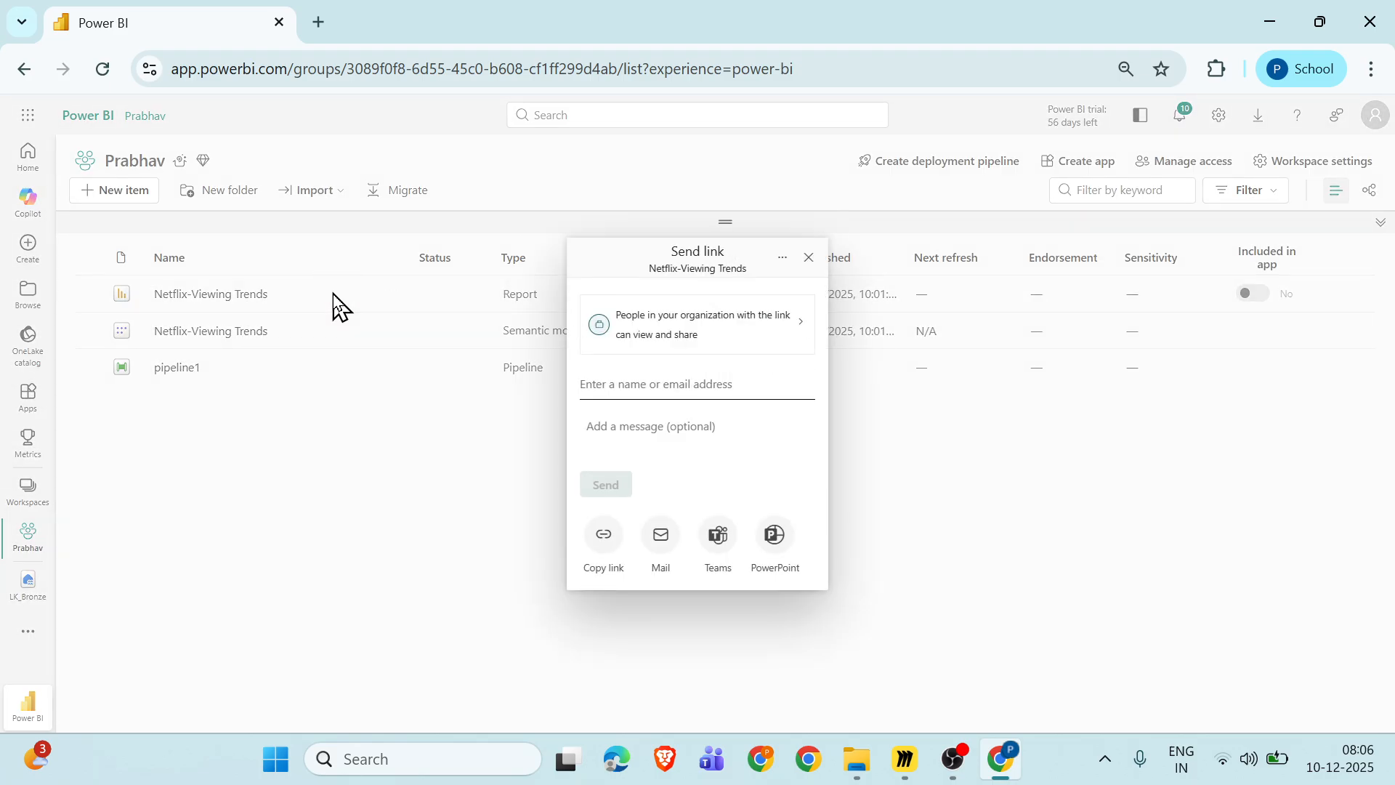
{"action": "left_click", "coordinate": [704, 348]}
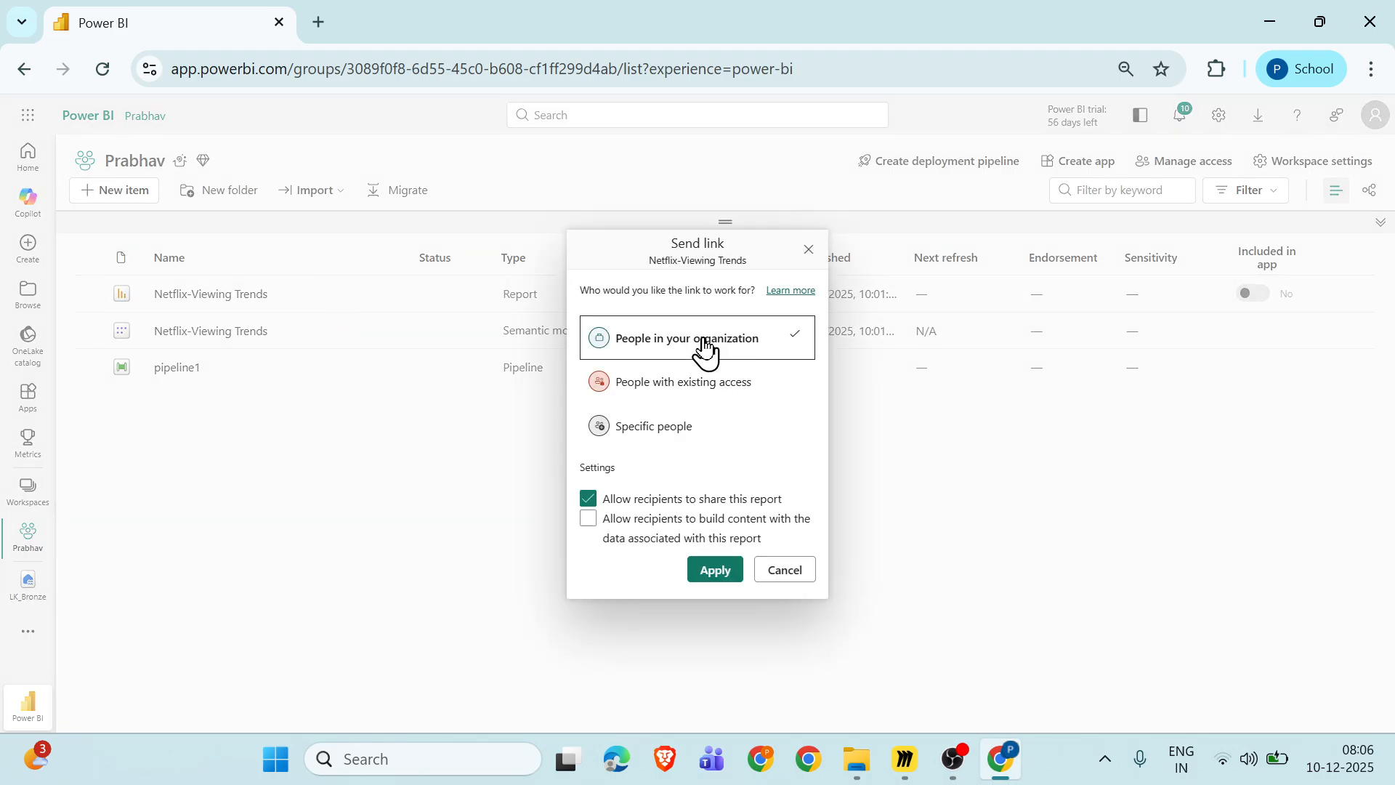
{"action": "left_click", "coordinate": [702, 392]}
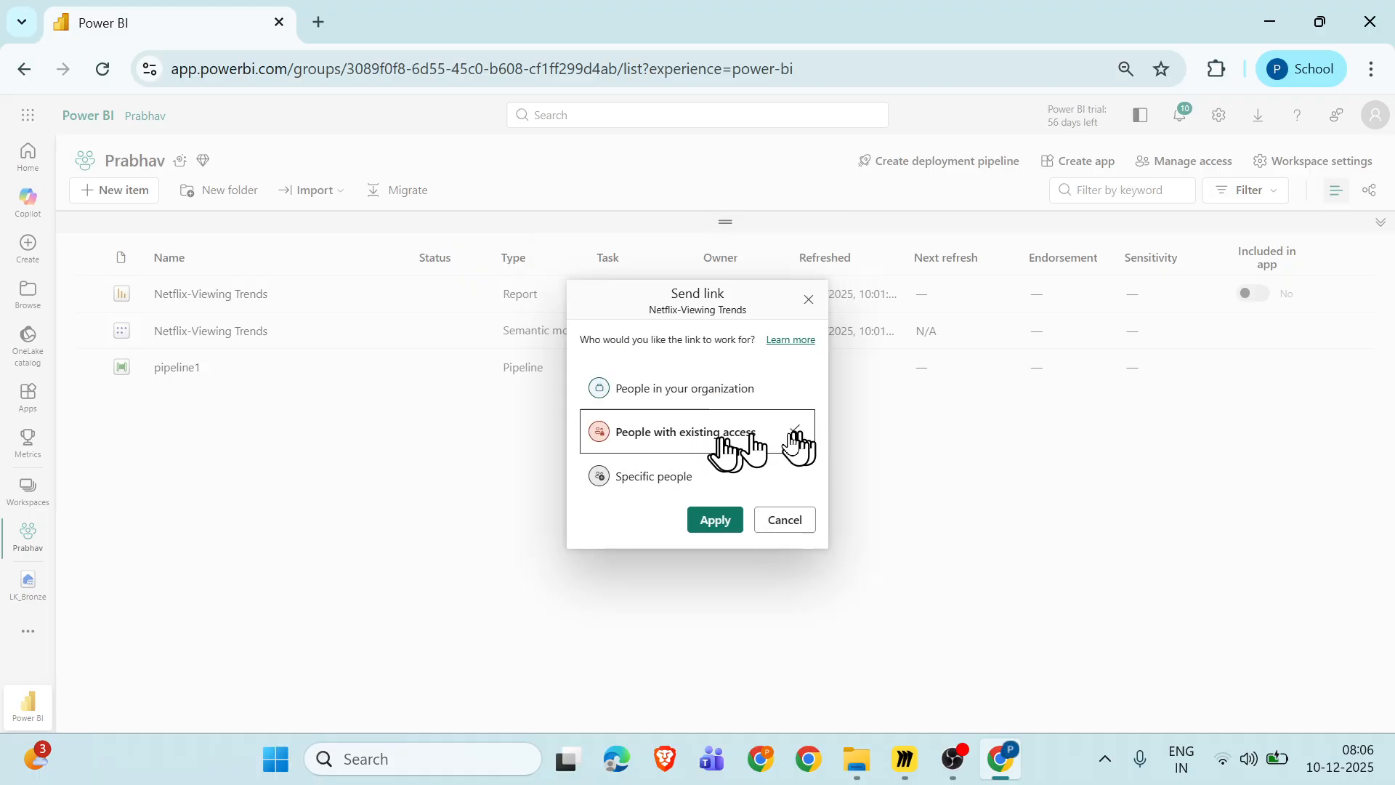
{"action": "left_click", "coordinate": [785, 521]}
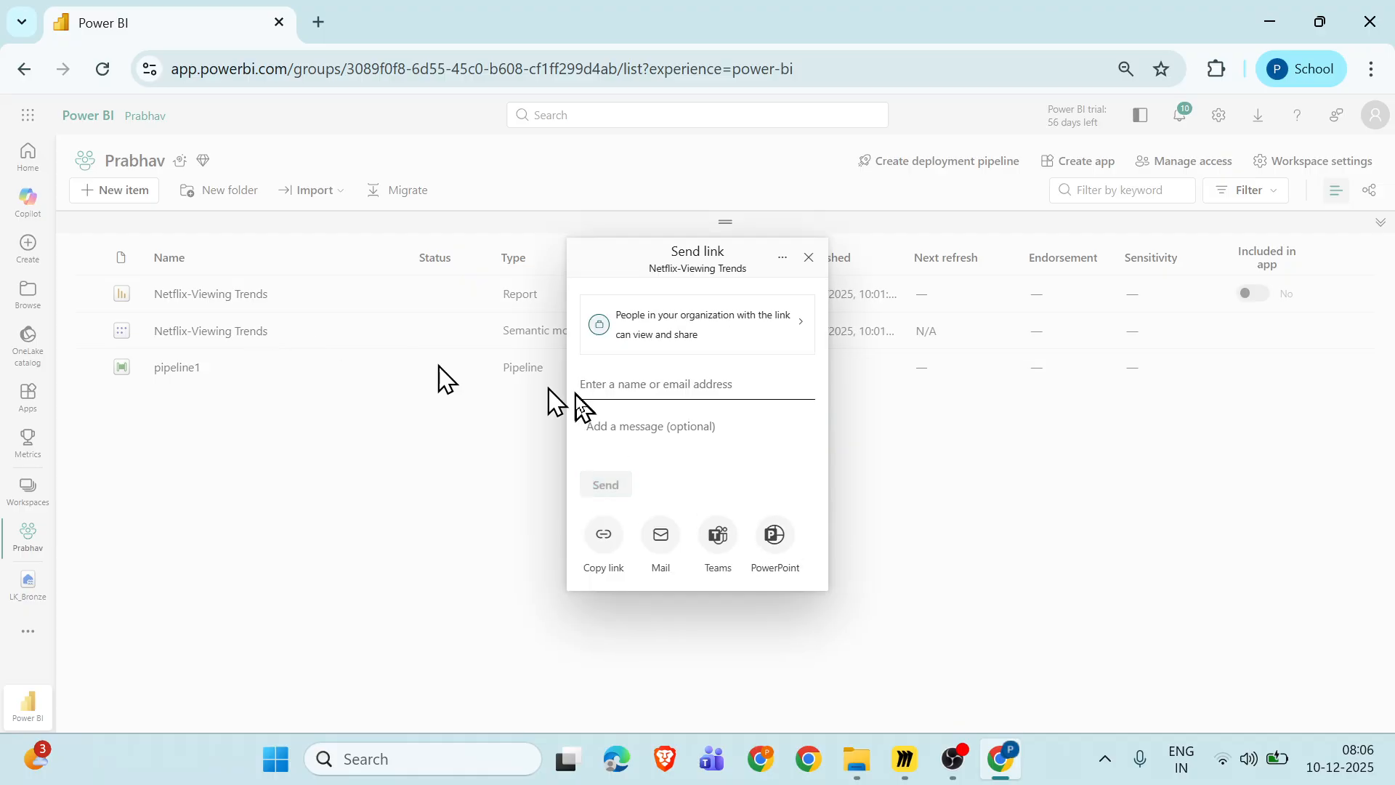
Reopen the link audience settings, choose Specific people as the audience, and apply the choice.
{"action": "left_click", "coordinate": [732, 351]}
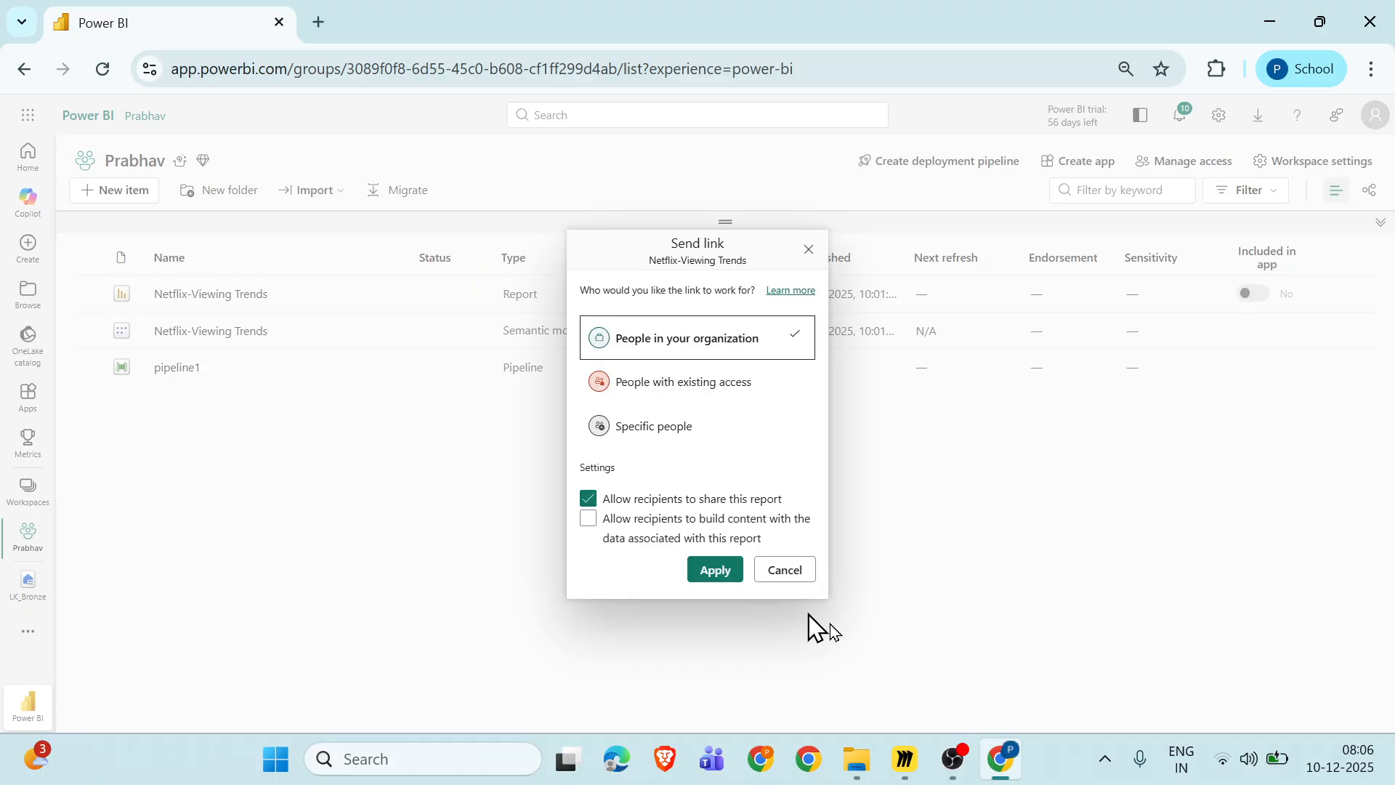
{"action": "left_click", "coordinate": [670, 432]}
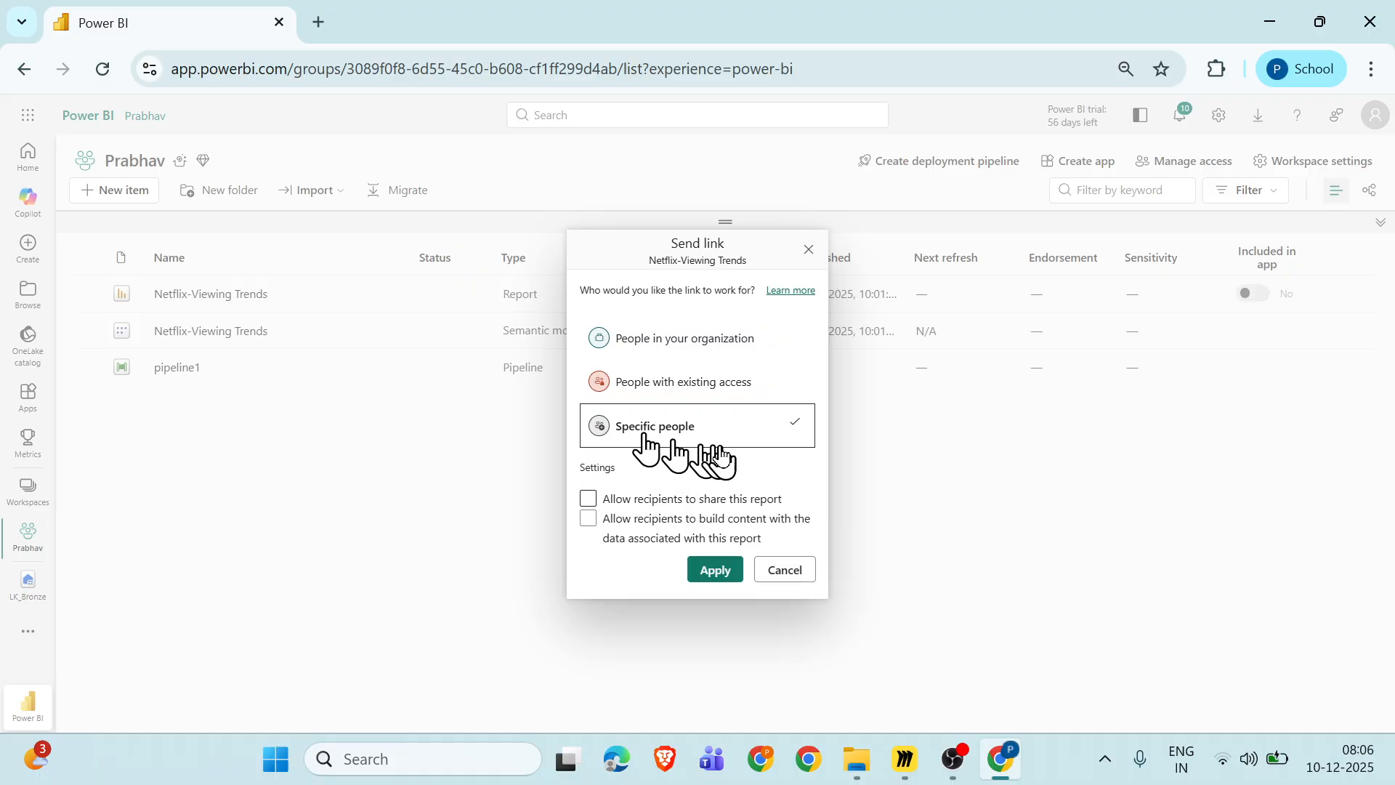
{"action": "left_click", "coordinate": [716, 571]}
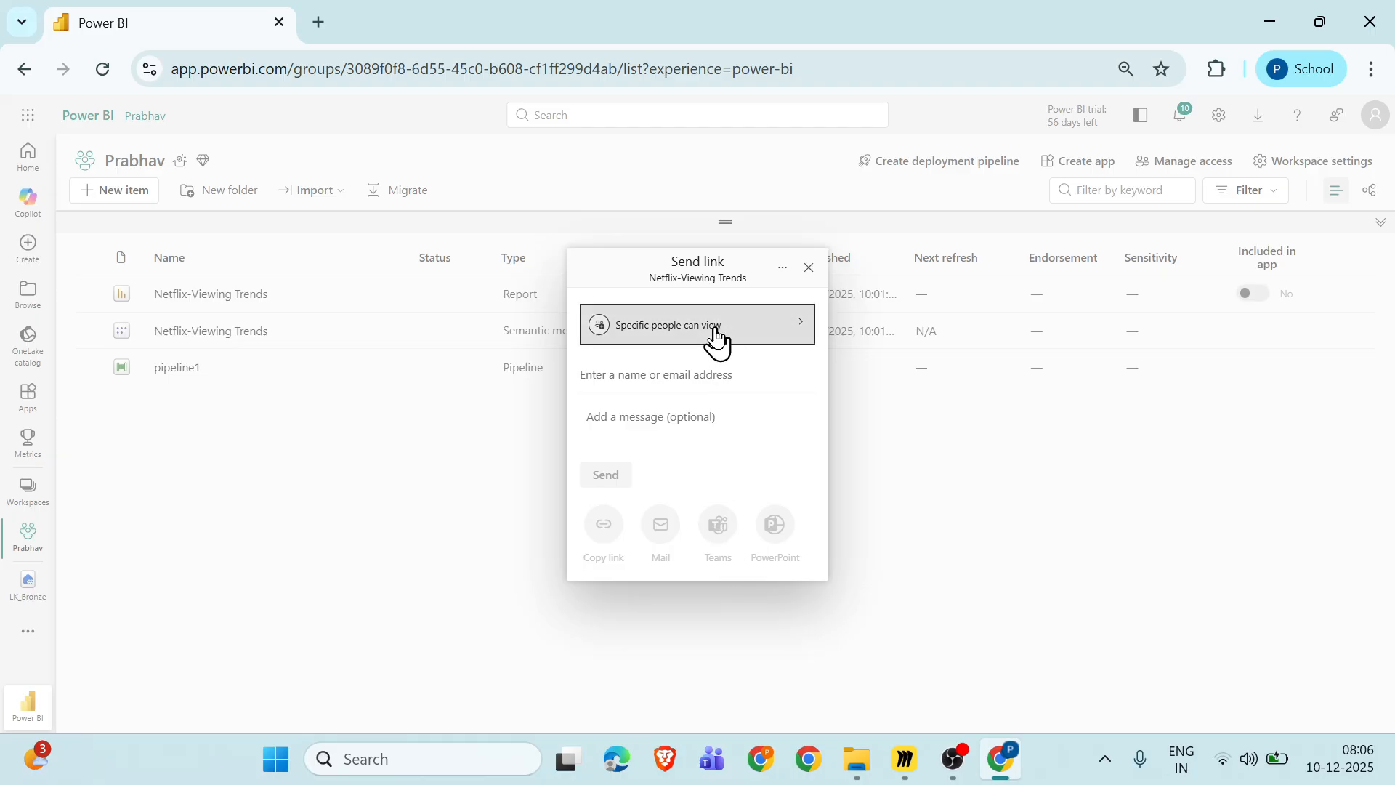
Search for a colleague by name, add them as the report link's recipient, and close the sharing dialog without sending.
{"action": "scroll", "coordinate": [705, 385], "scroll_direction": "up", "scroll_amount": 3}
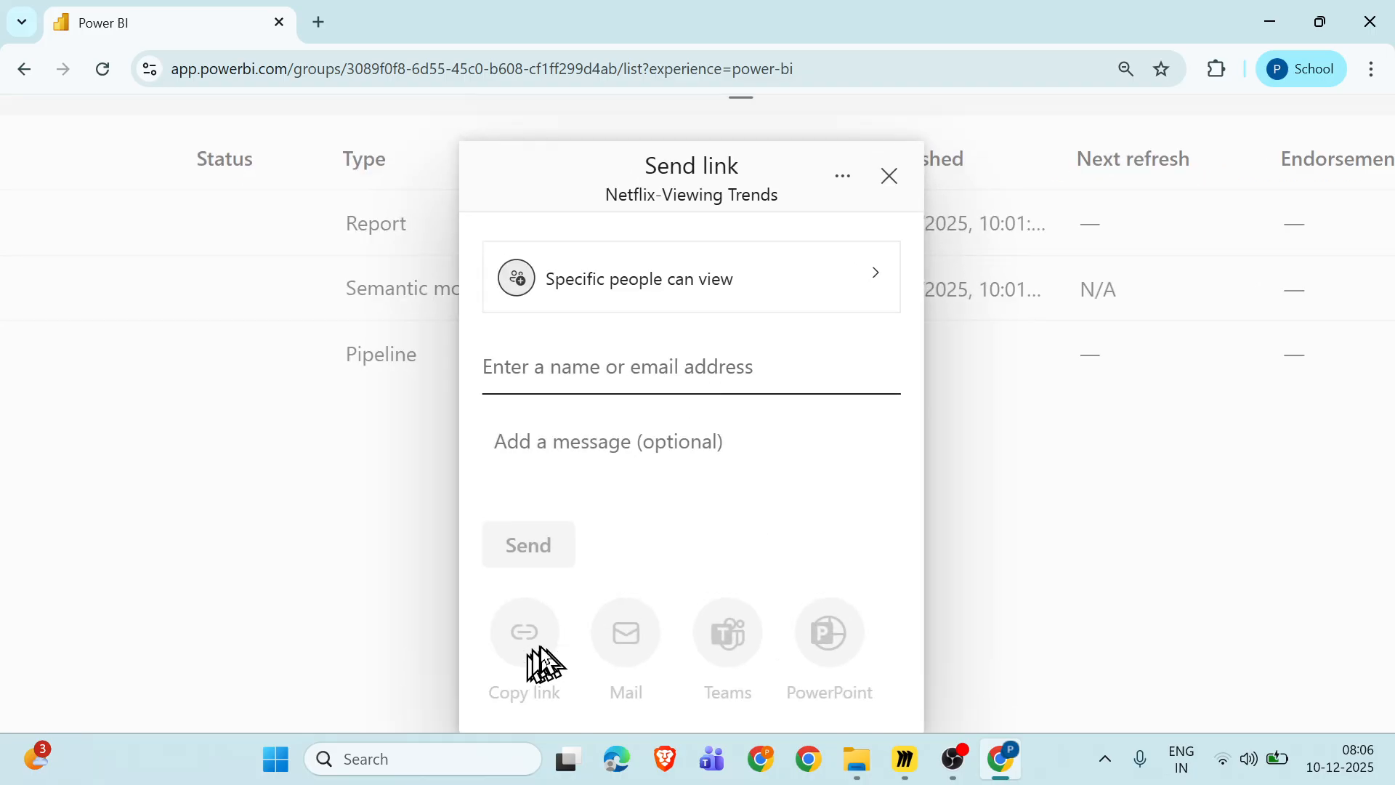
{"action": "scroll", "coordinate": [513, 643], "scroll_direction": "down", "scroll_amount": 1}
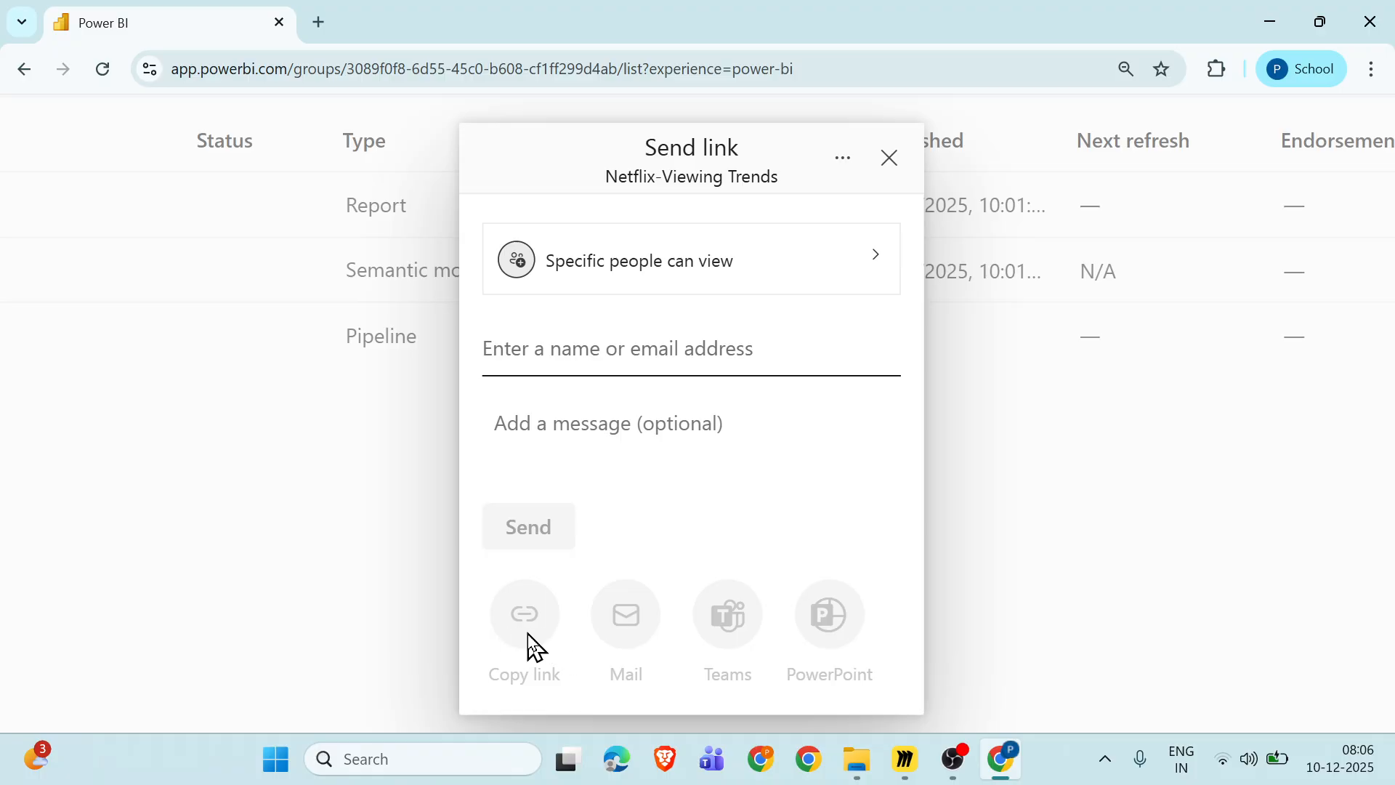
{"action": "left_click", "coordinate": [646, 344]}
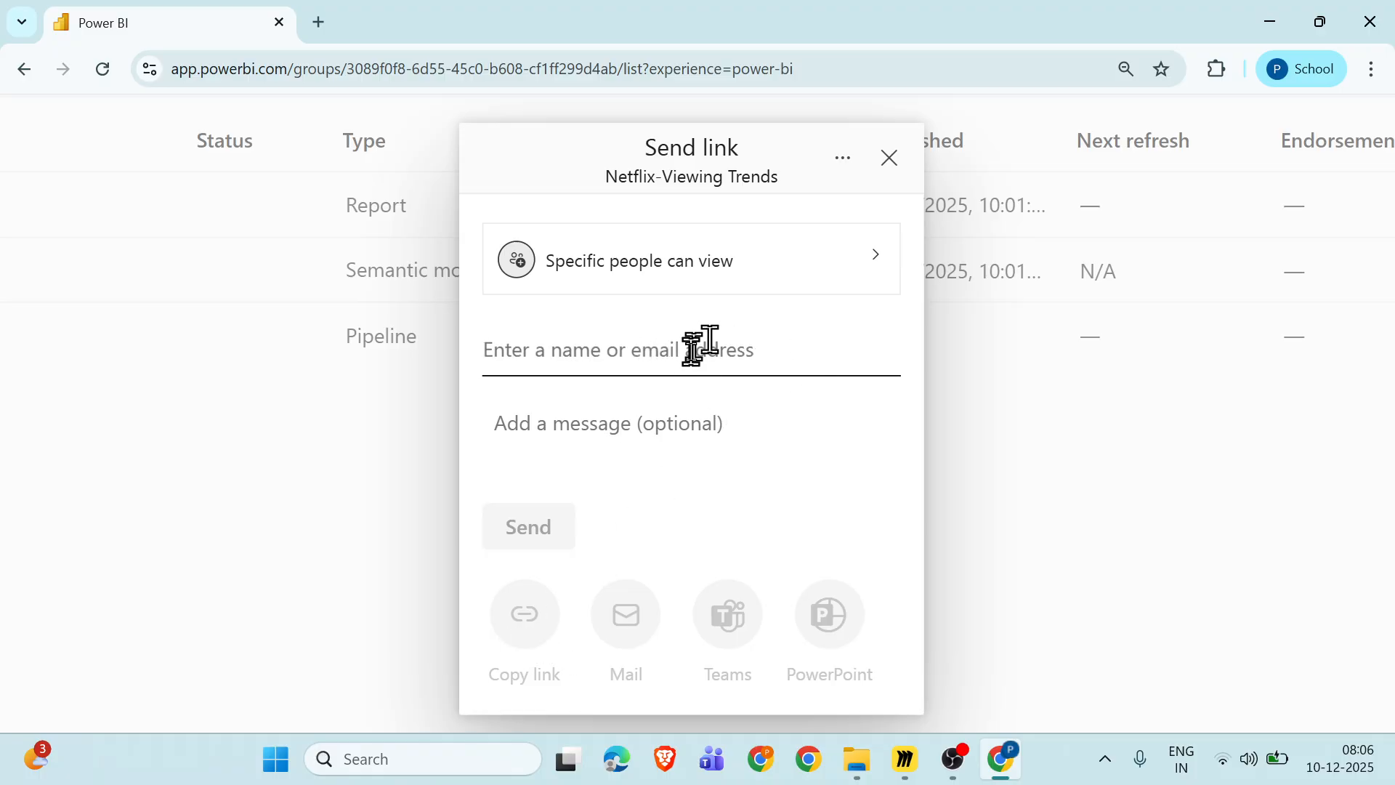
{"action": "type", "text": "vik"}
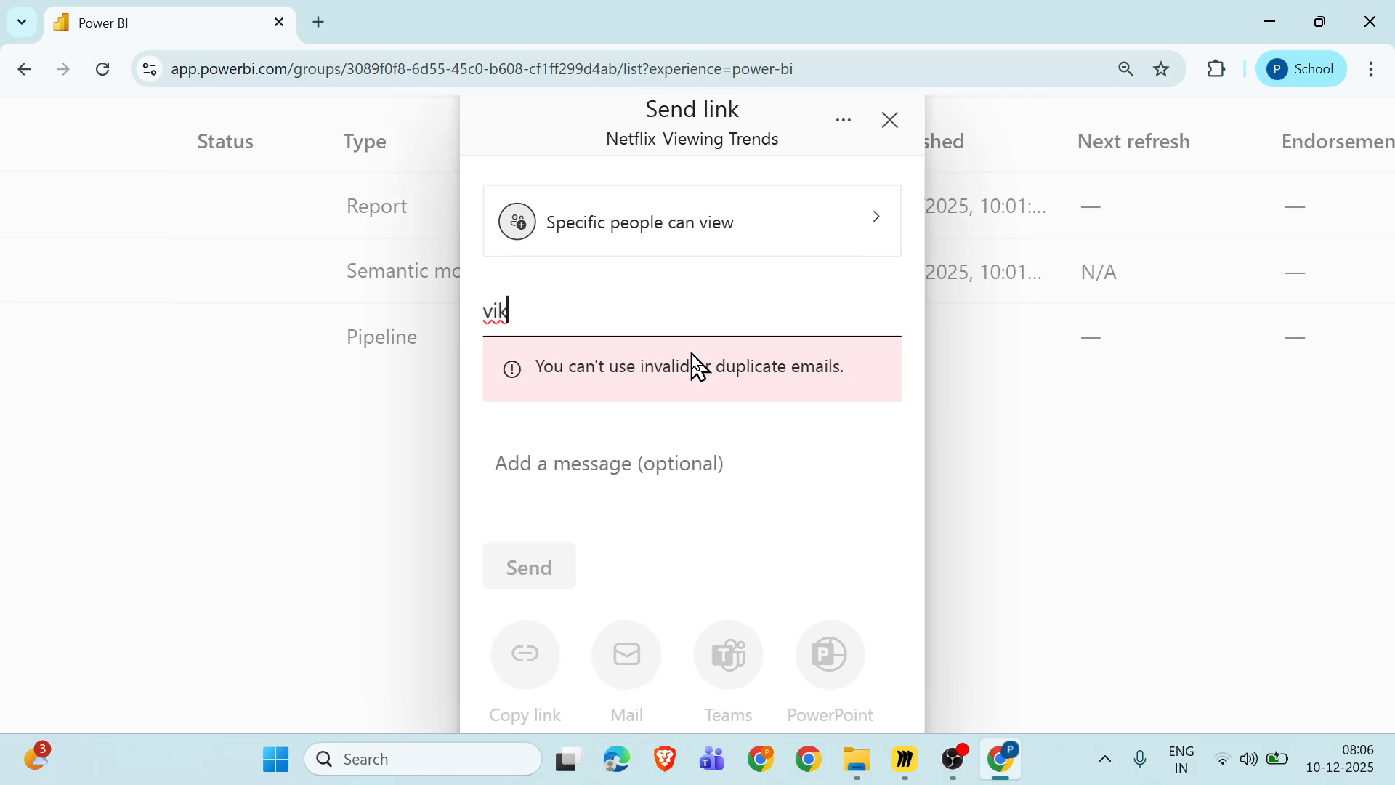
{"action": "key", "text": "BackSpace"}
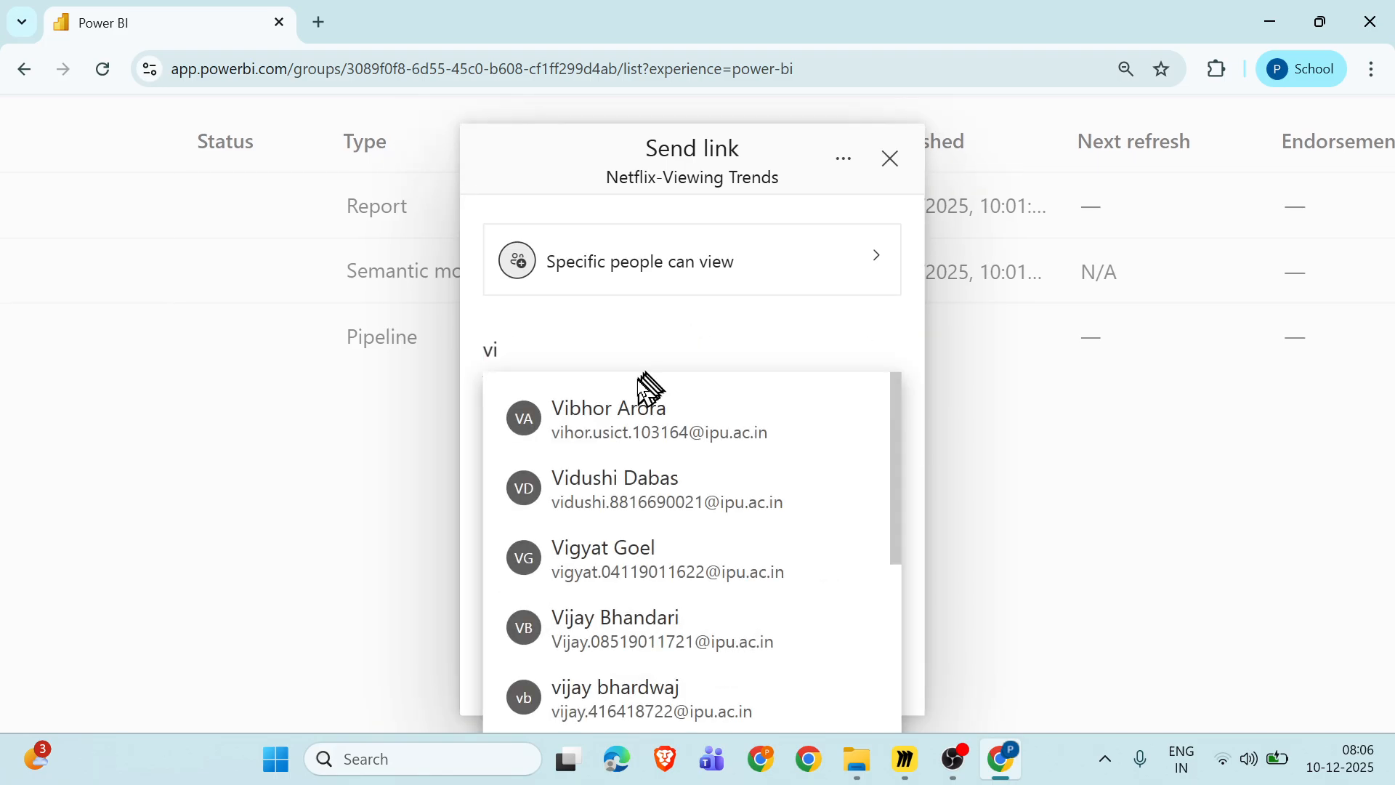
{"action": "left_click", "coordinate": [634, 408]}
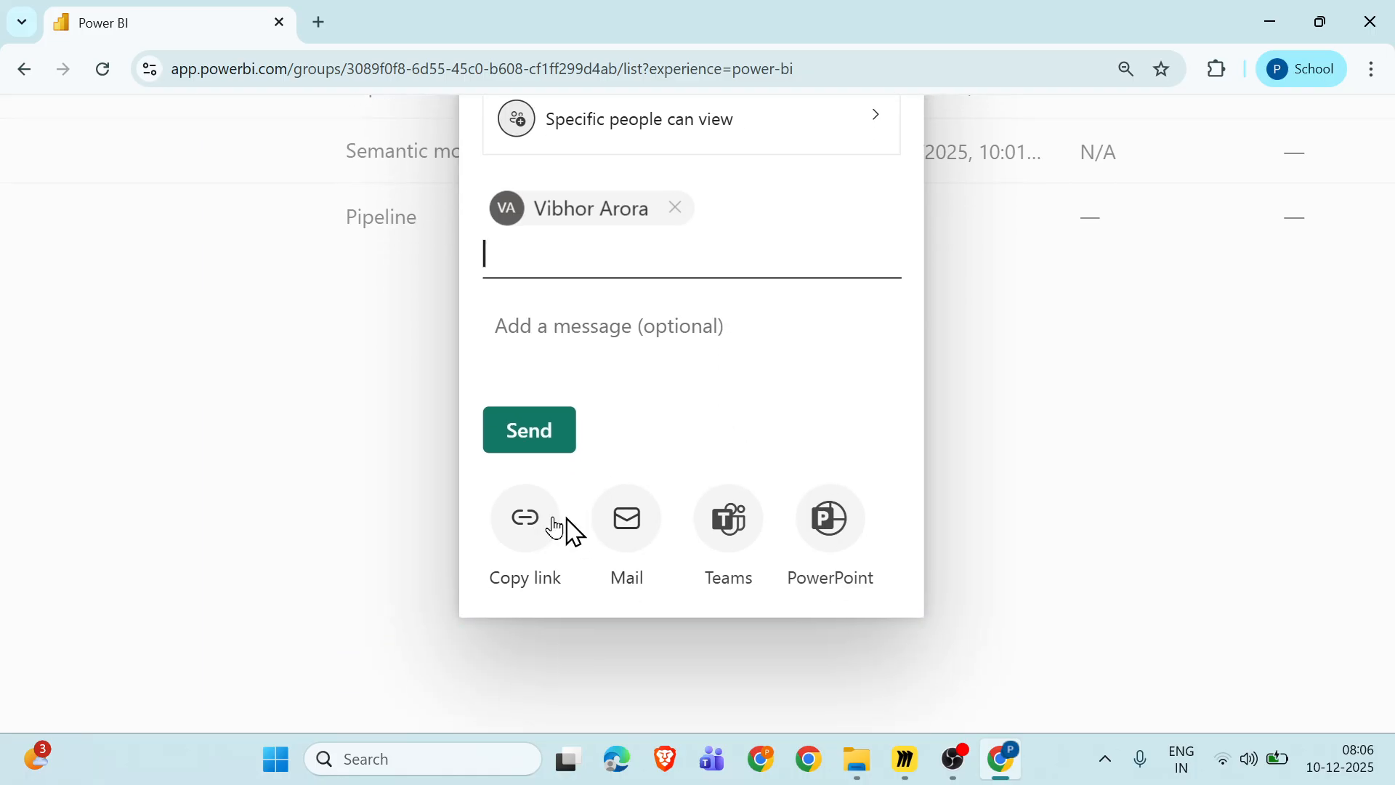
{"action": "scroll", "coordinate": [635, 427], "scroll_direction": "up", "scroll_amount": 2}
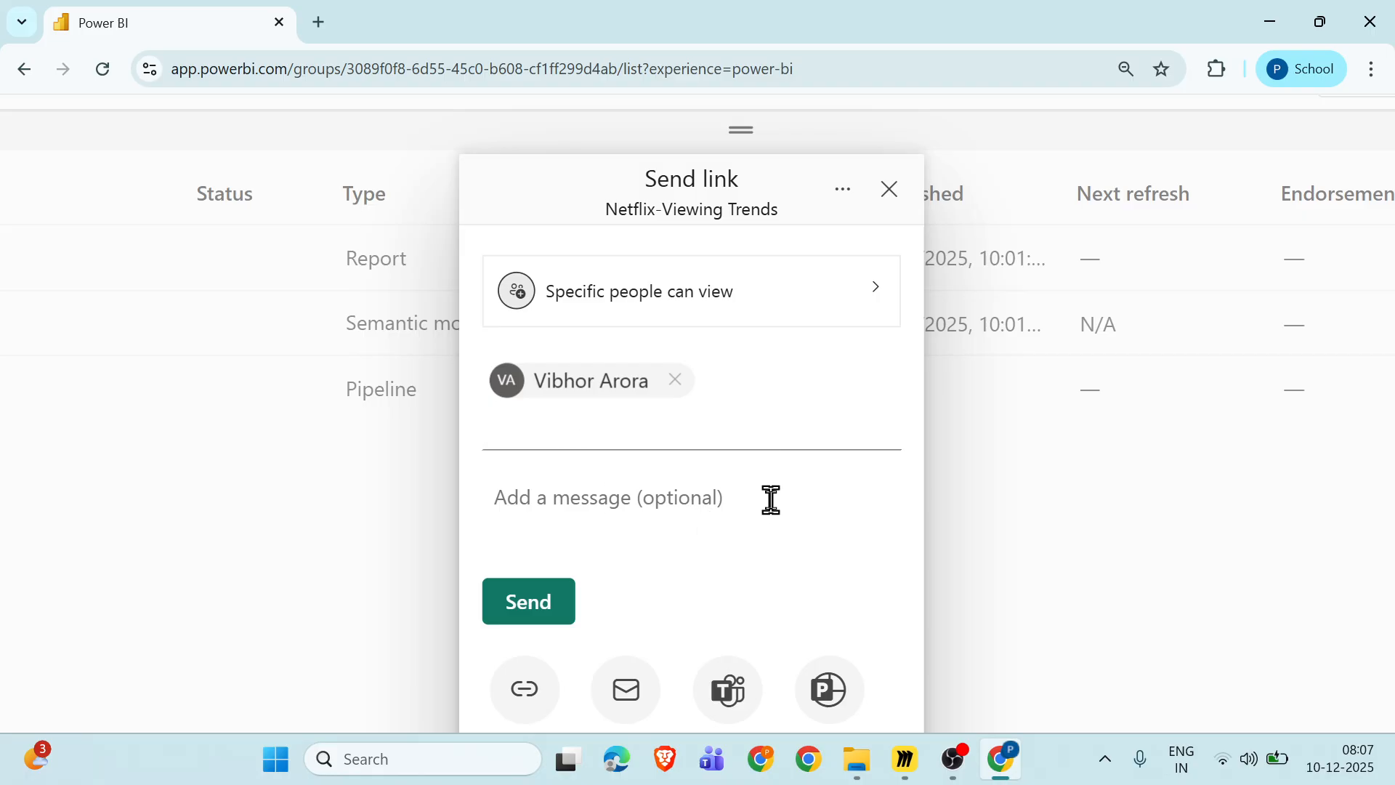
{"action": "scroll", "coordinate": [769, 500], "scroll_direction": "down", "scroll_amount": 1}
{"action": "left_click", "coordinate": [891, 152]}
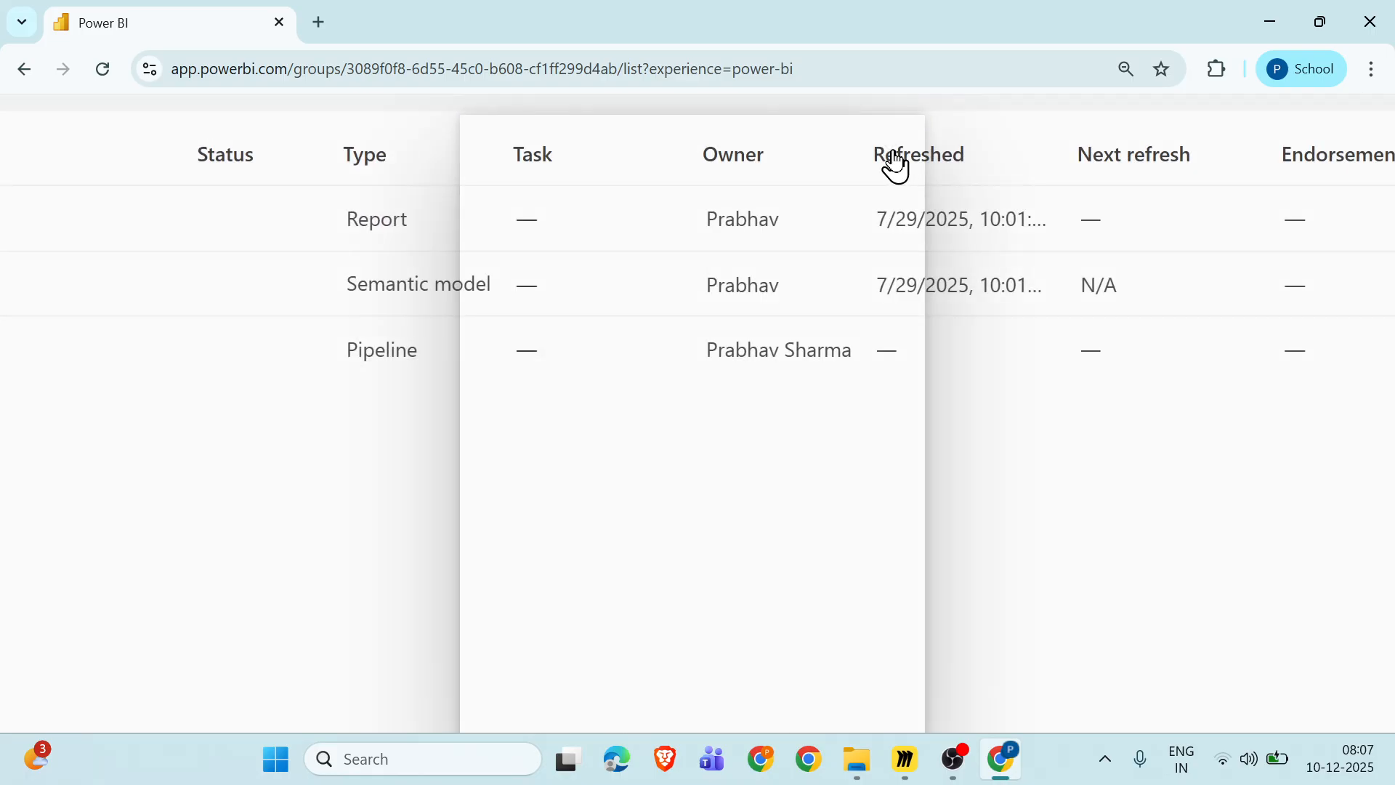
{"action": "key", "text": "ctrl+0"}
Switch to Miro and review the notes on item-level access controls, covering link permission options and managing item links.
{"action": "key", "text": "alt+Tab"}
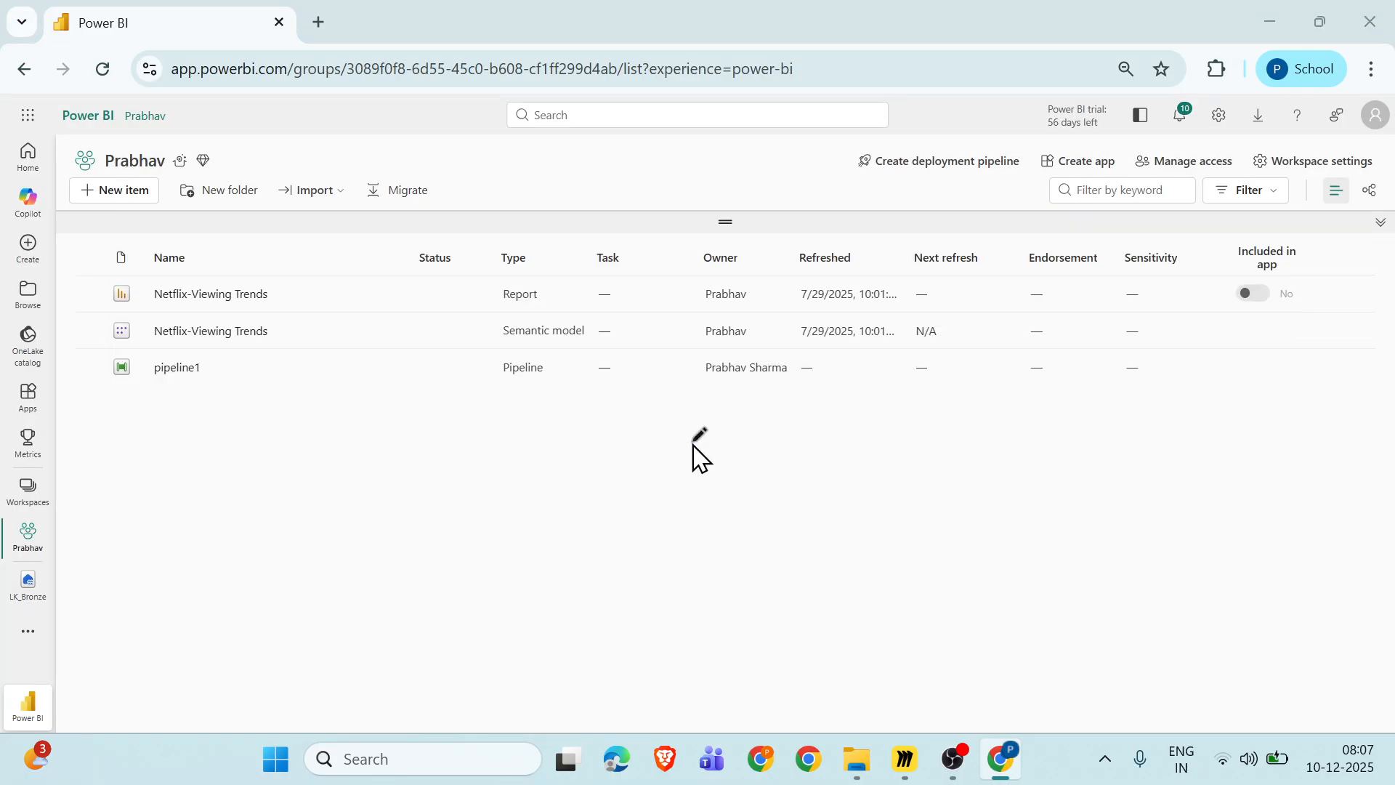
{"action": "scroll", "coordinate": [371, 476], "scroll_direction": "left", "scroll_amount": 5}
{"action": "scroll", "coordinate": [372, 476], "scroll_direction": "down", "scroll_amount": 2}
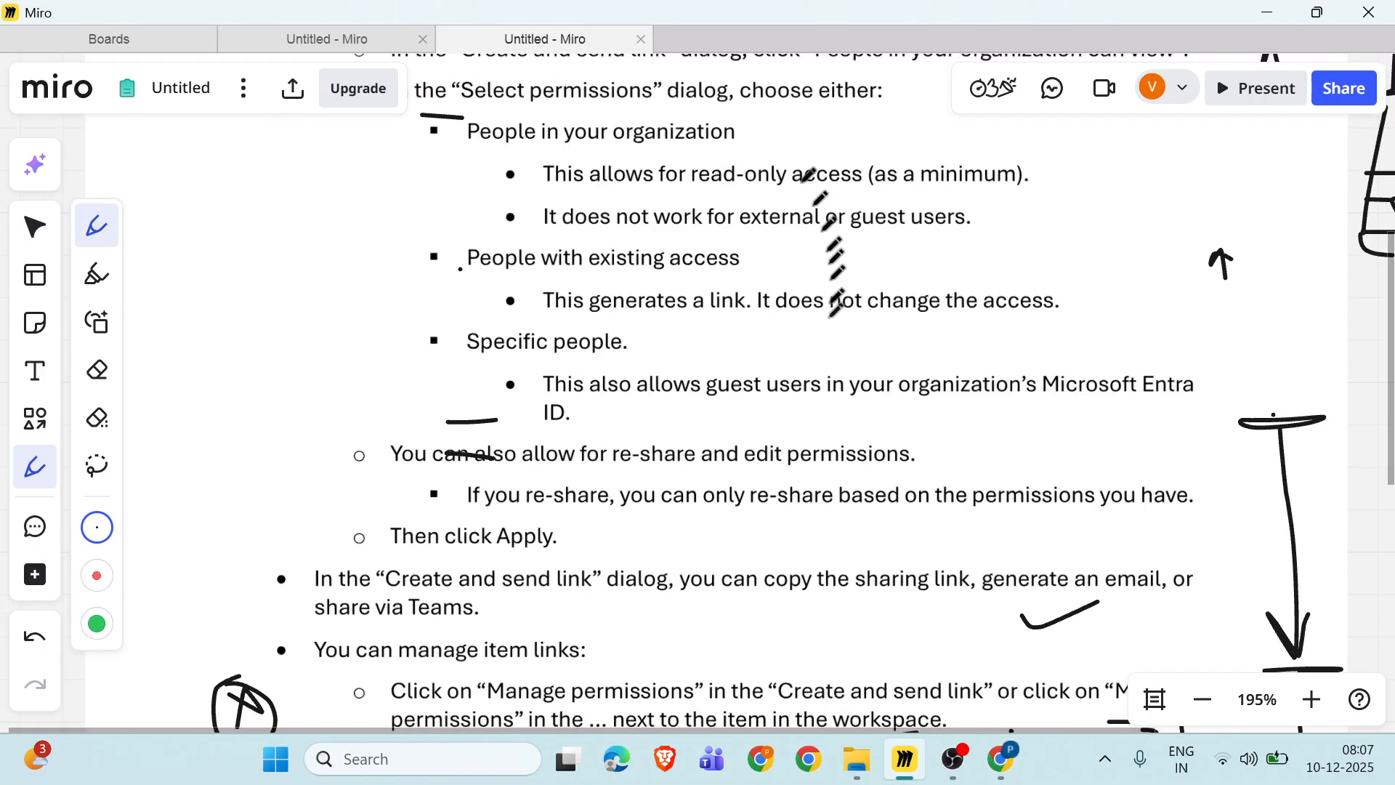
{"action": "scroll", "coordinate": [824, 371], "scroll_direction": "down", "scroll_amount": 1}
{"action": "scroll", "coordinate": [824, 370], "scroll_direction": "down", "scroll_amount": 1}
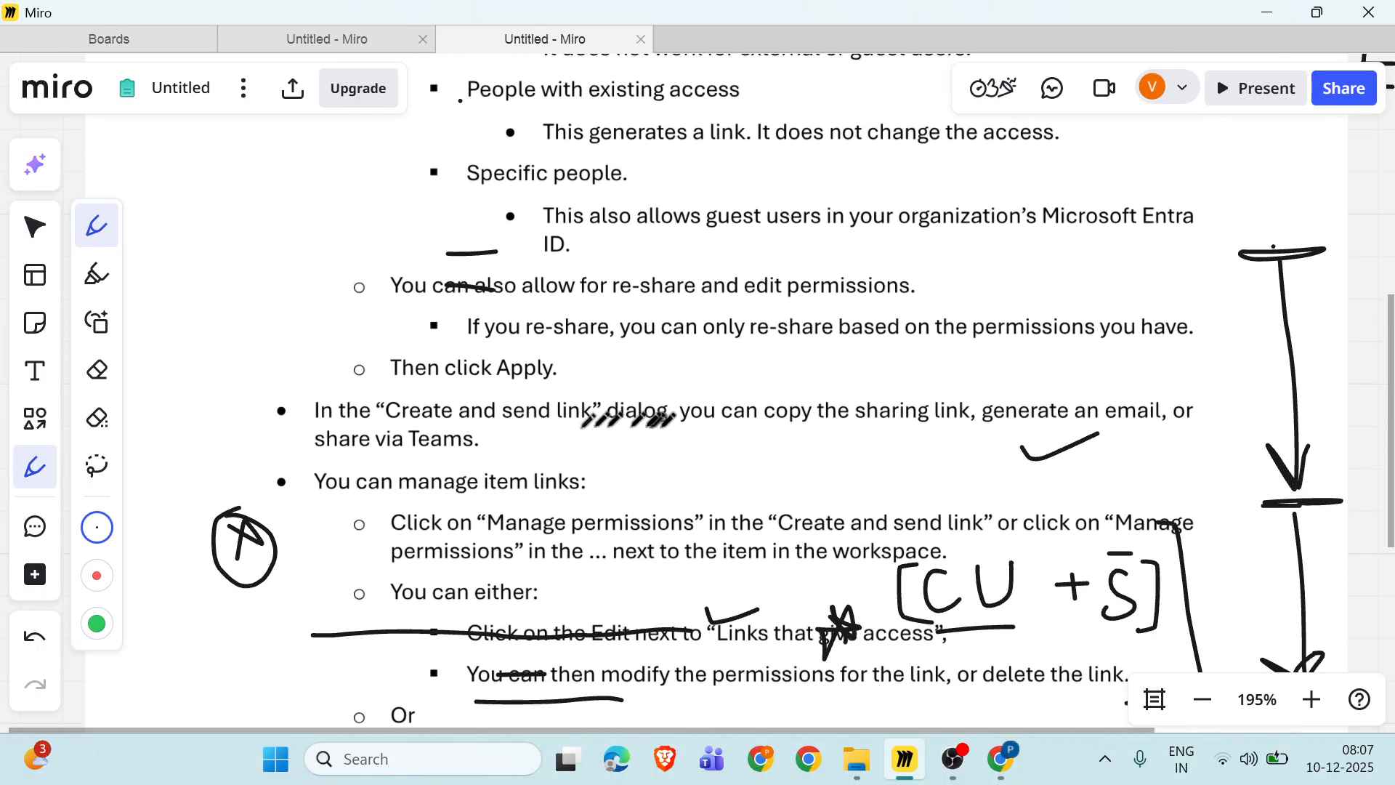
{"action": "scroll", "coordinate": [617, 455], "scroll_direction": "down", "scroll_amount": 3}
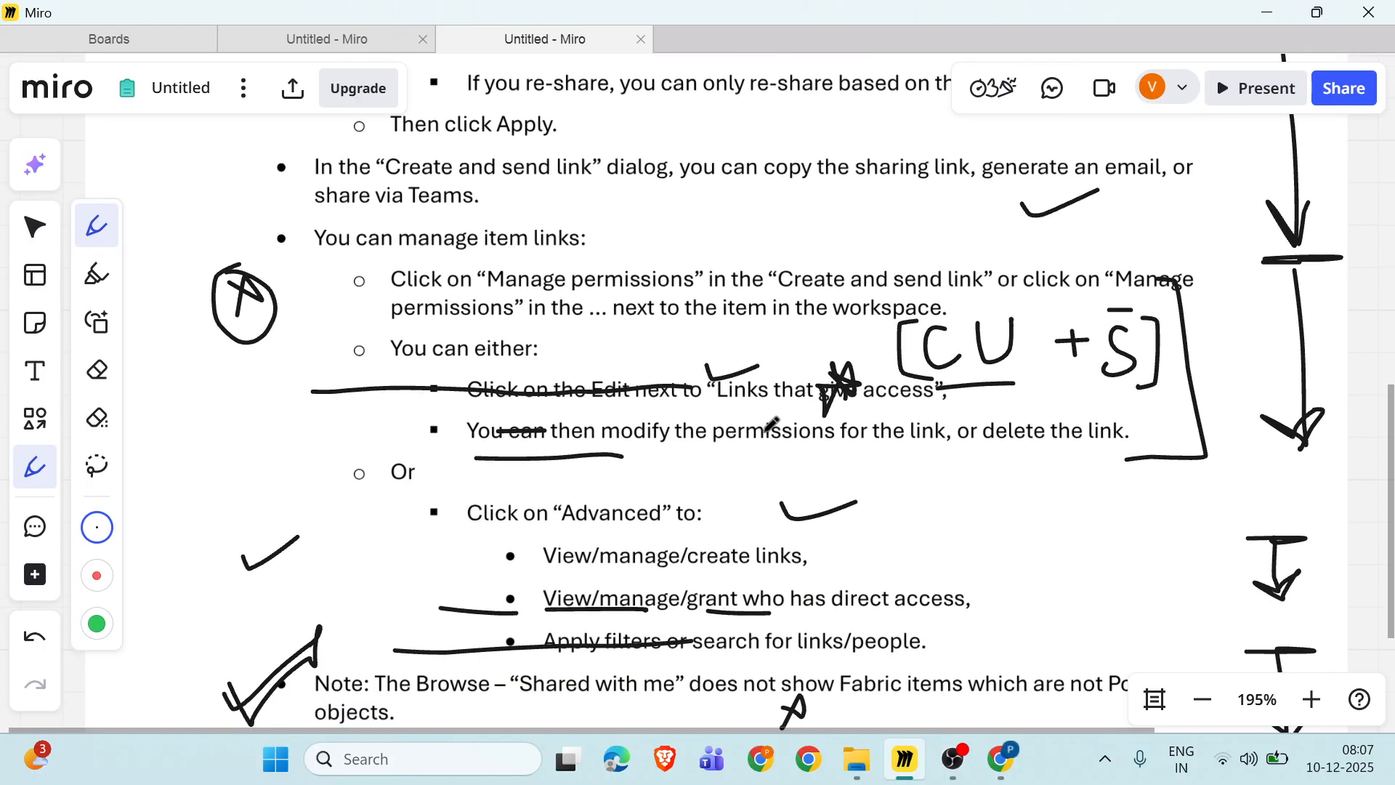
{"action": "scroll", "coordinate": [772, 424], "scroll_direction": "down", "scroll_amount": 1}
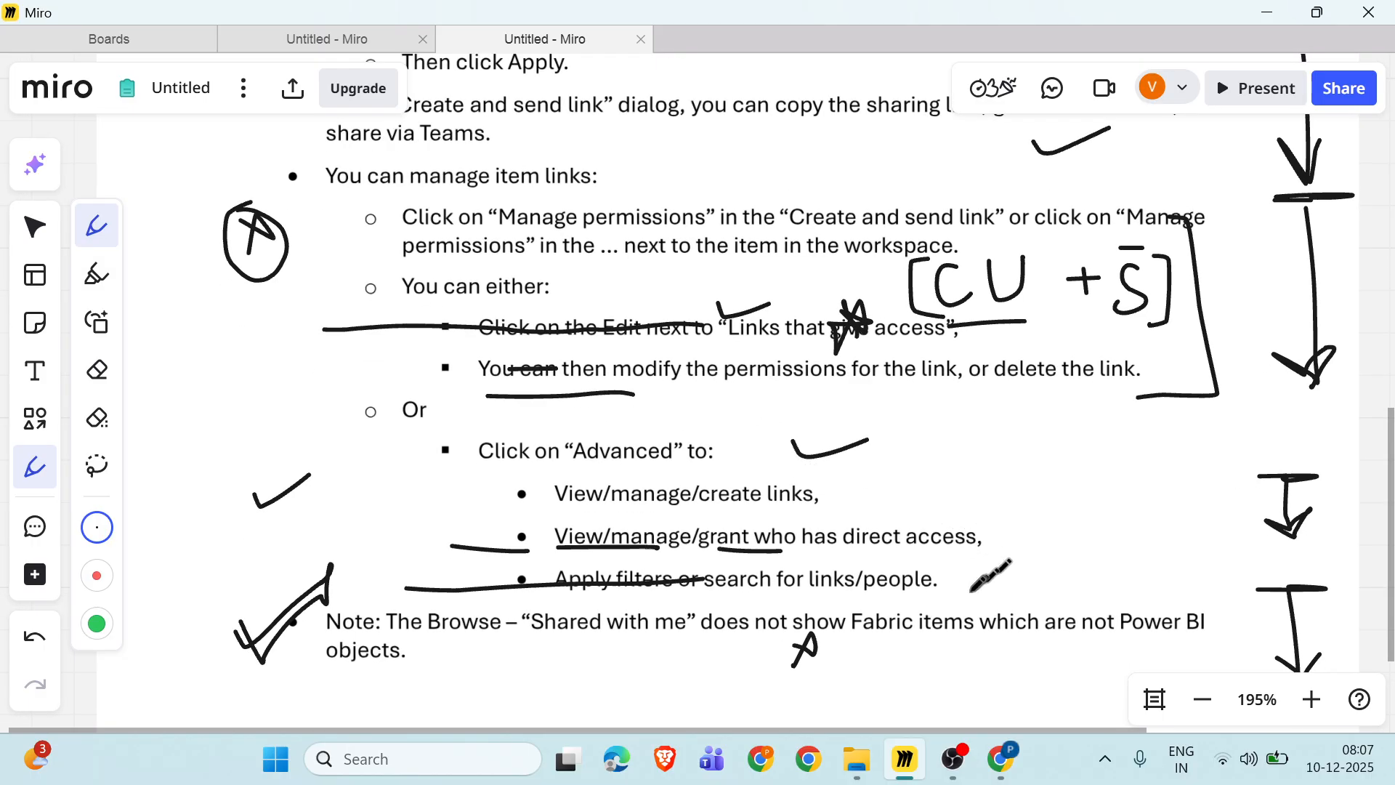
{"action": "scroll", "coordinate": [976, 581], "scroll_direction": "down", "scroll_amount": 2}
{"action": "scroll", "coordinate": [978, 585], "scroll_direction": "down", "scroll_amount": 3}
{"action": "scroll", "coordinate": [978, 583], "scroll_direction": "up", "scroll_amount": 3}
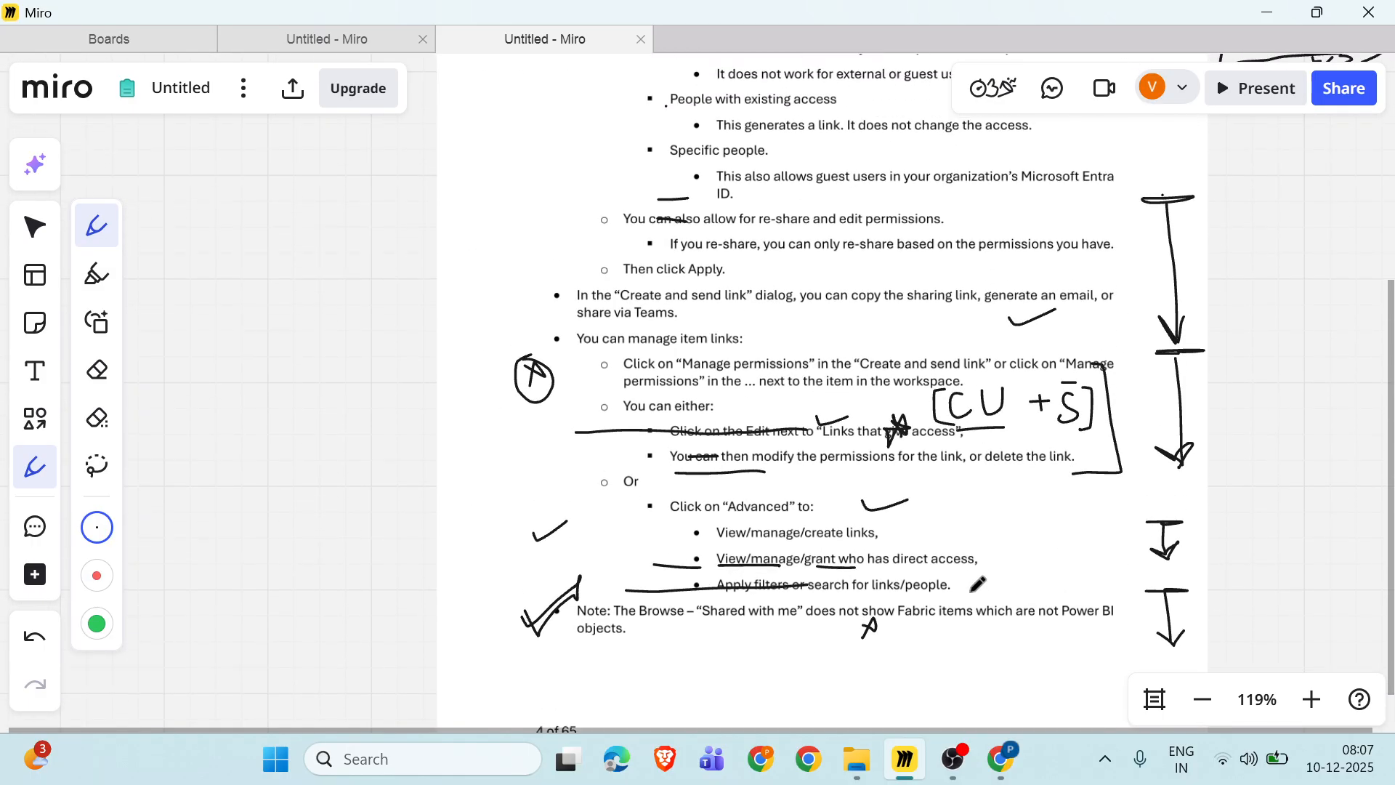
{"action": "scroll", "coordinate": [978, 583], "scroll_direction": "right", "scroll_amount": 3}
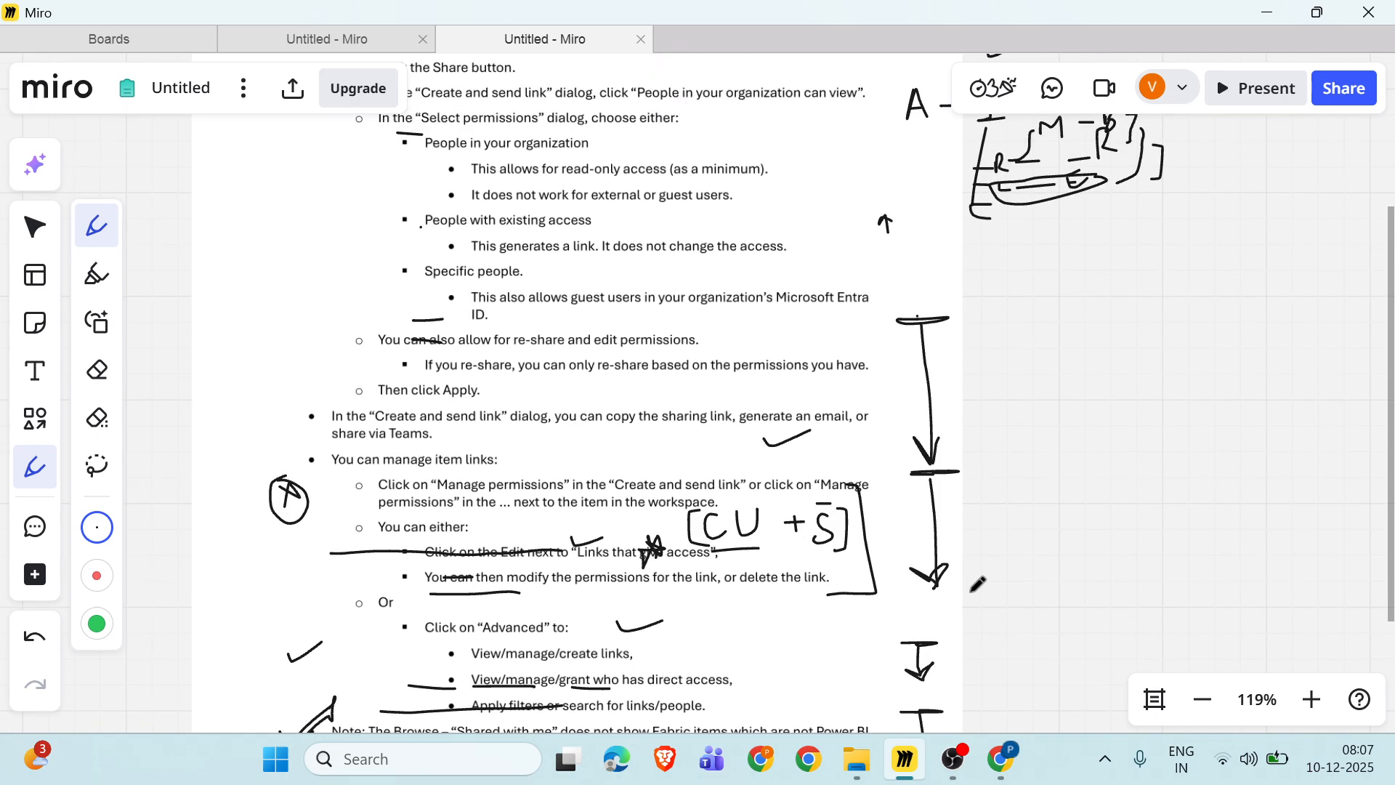
{"action": "scroll", "coordinate": [977, 584], "scroll_direction": "up", "scroll_amount": 3}
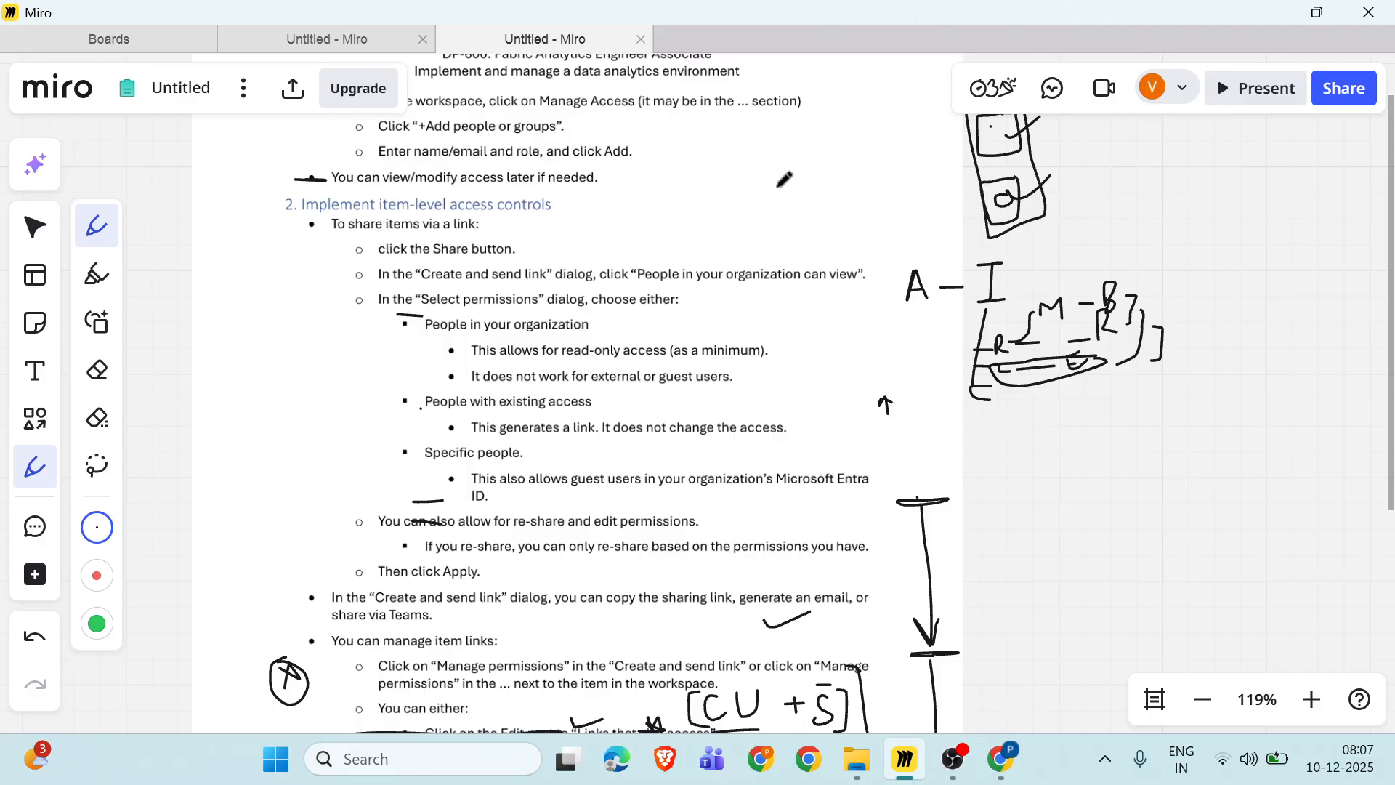
{"action": "key", "text": "alt+Tab"}
{"action": "key", "text": "alt+Tab"}
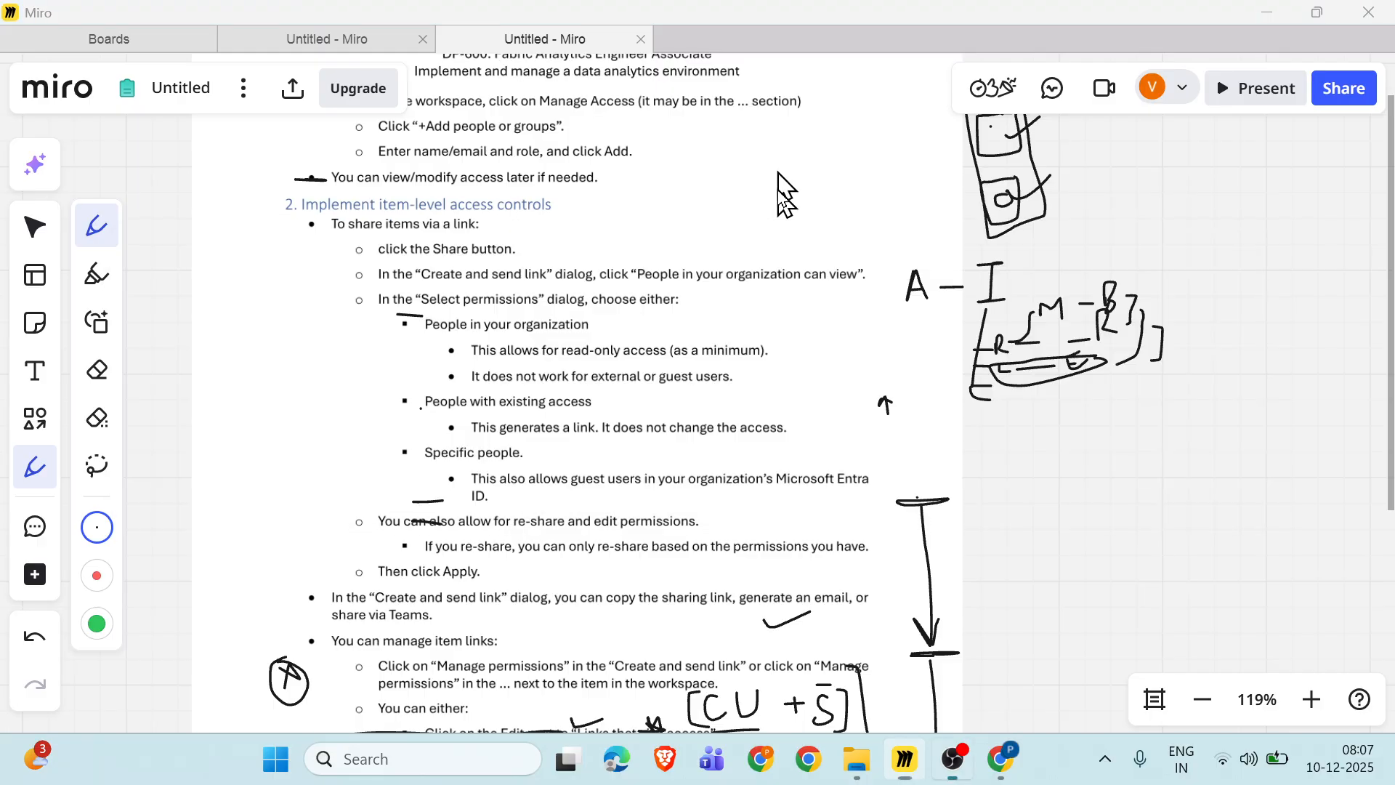